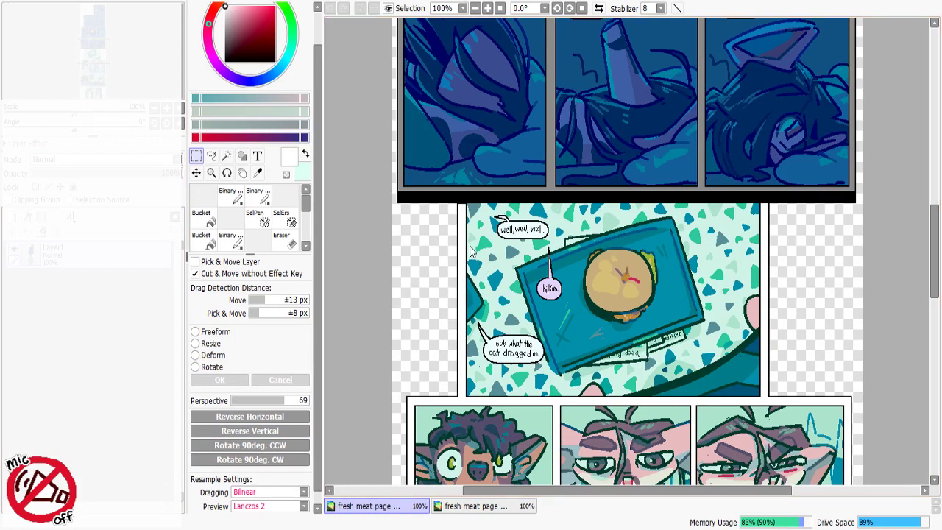
Create a new blank canvas with the default settings and pick red from the red-to-blue gradient as the drawing colour
{"action": "key", "text": "ctrl+n"}
{"action": "key", "text": "Return"}
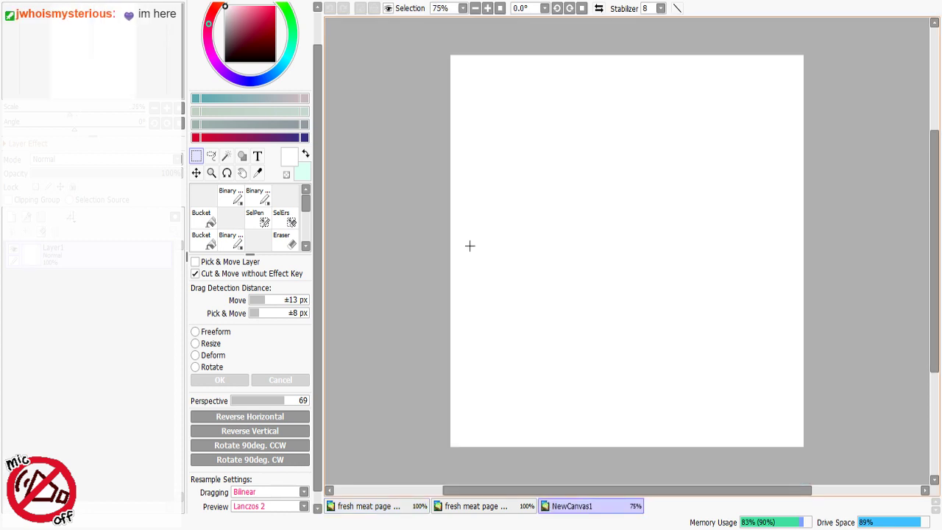
{"action": "left_click", "coordinate": [306, 153]}
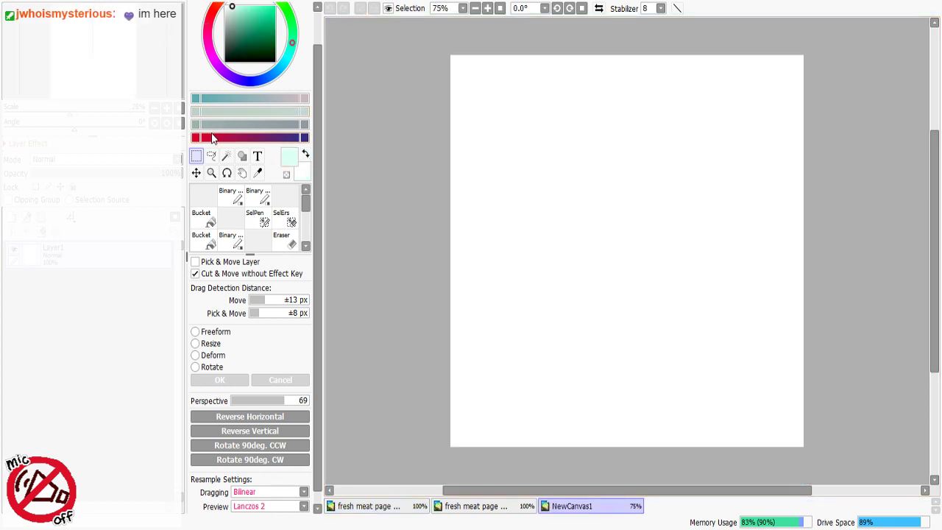
{"action": "left_click", "coordinate": [201, 138]}
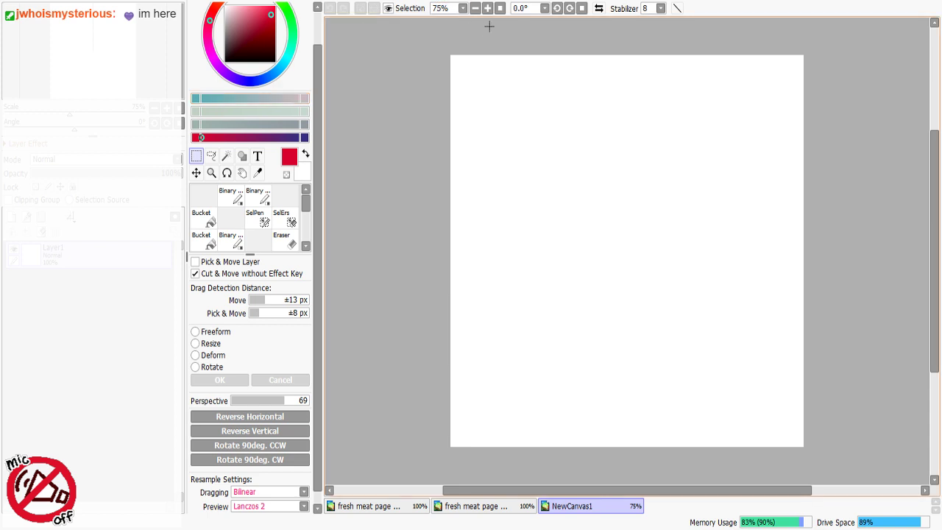
{"action": "left_click", "coordinate": [475, 8]}
{"action": "left_click", "coordinate": [487, 8]}
{"action": "left_click", "coordinate": [487, 8]}
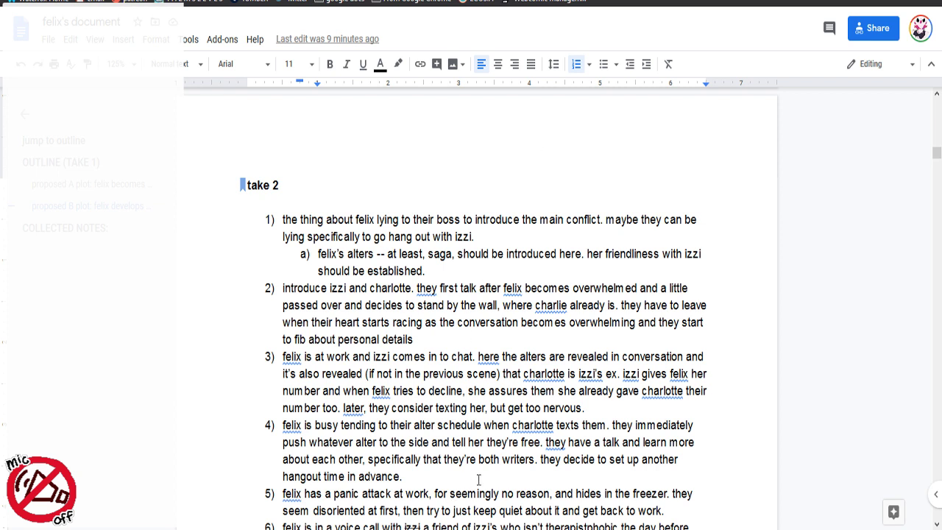
Review the take 2 outline in felix's document down to the nanowrimo note under item 9, and retype the "m" in nanowrimo
{"action": "mouse_move", "coordinate": [938, 150]}
{"action": "left_click_drag", "start_coordinate": [935, 151], "coordinate": [918, 139]}
{"action": "left_click_drag", "start_coordinate": [916, 138], "coordinate": [912, 169]}
{"action": "left_click", "coordinate": [383, 367]}
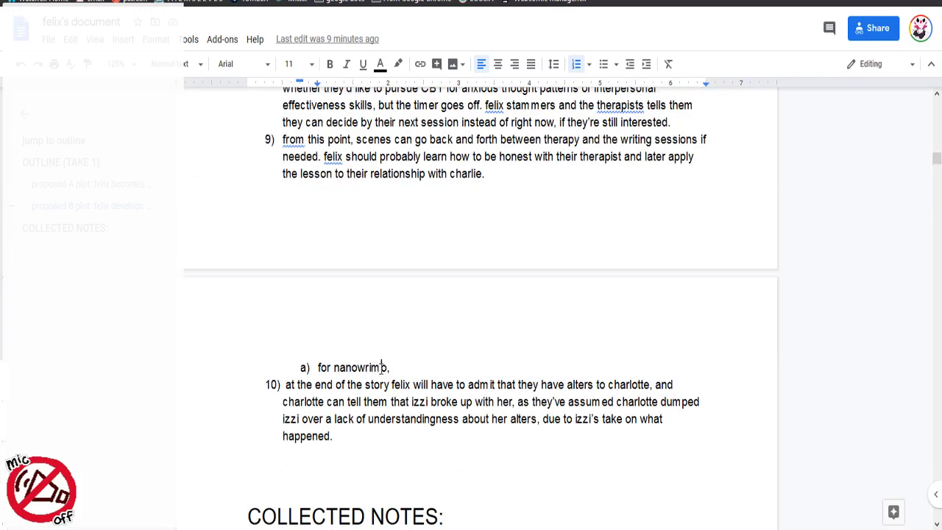
{"action": "key", "text": "BackSpace"}
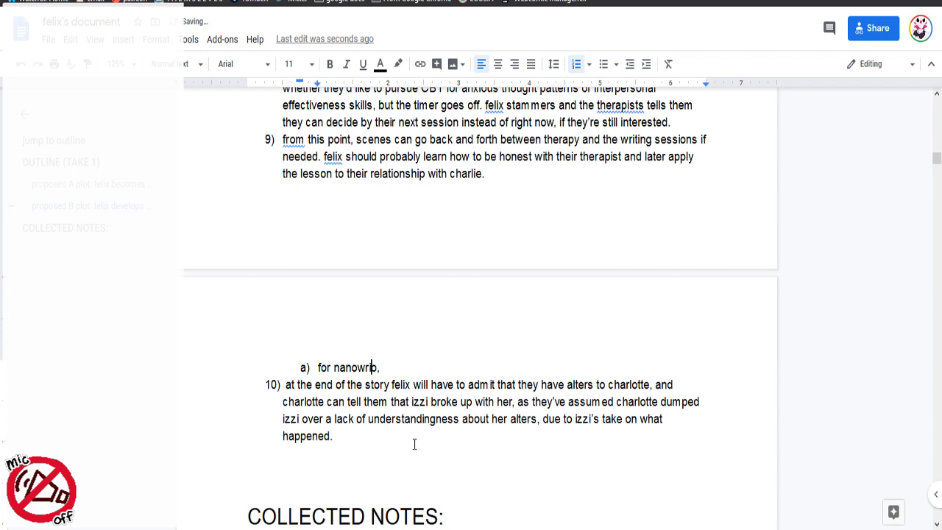
{"action": "type", "text": "m"}
{"action": "left_click", "coordinate": [423, 438]}
{"action": "left_click", "coordinate": [381, 367]}
{"action": "left_click_drag", "start_coordinate": [377, 367], "coordinate": [393, 368]}
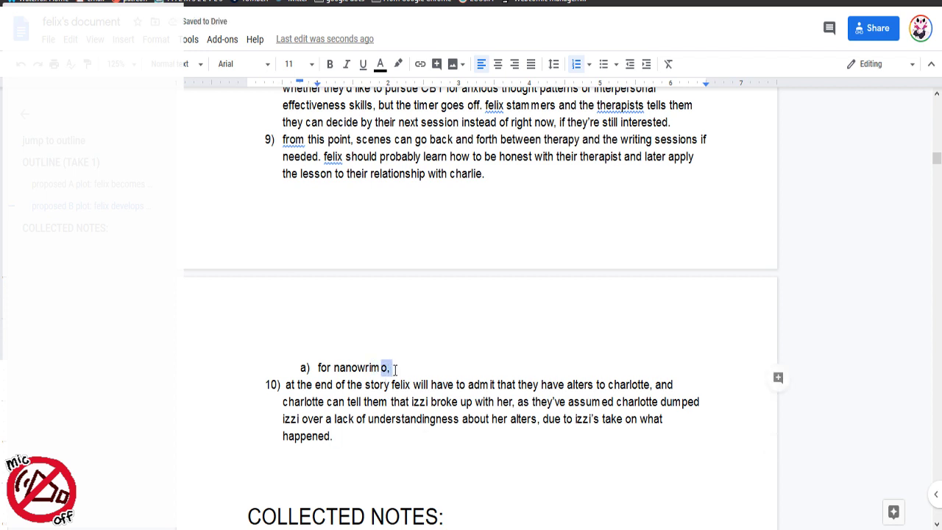
{"action": "left_click", "coordinate": [408, 368]}
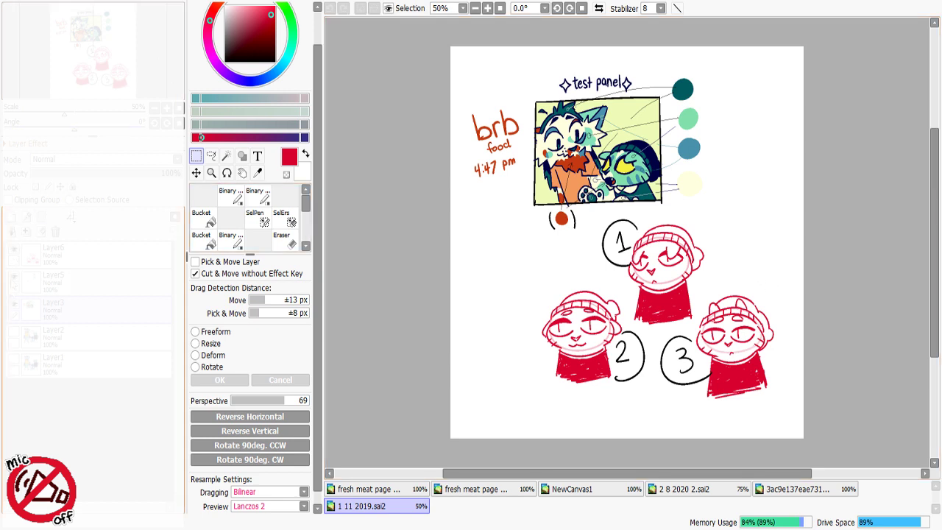
Examine the drawings in 1 11 2019.sai2 by toggling the visibility of the layers below Layer6
{"action": "left_click", "coordinate": [14, 277]}
{"action": "left_click", "coordinate": [14, 306]}
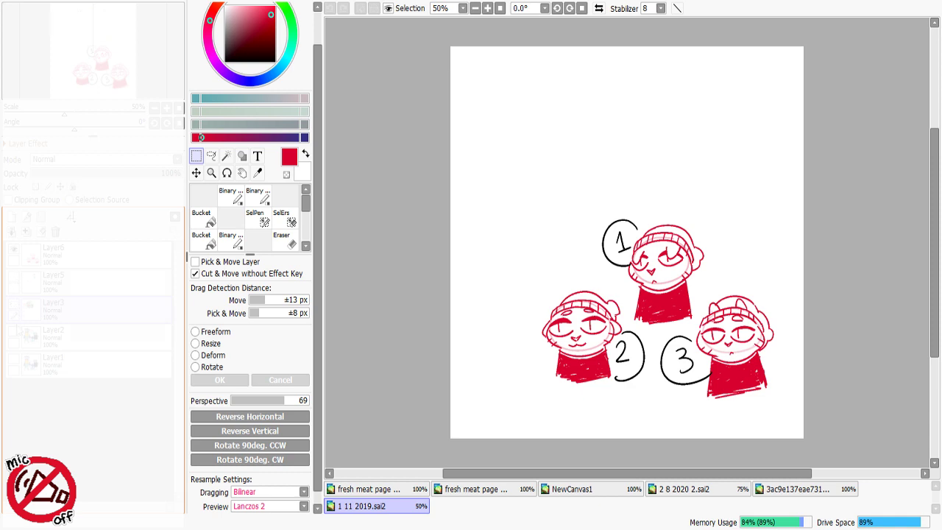
{"action": "left_click", "coordinate": [13, 335]}
{"action": "left_click", "coordinate": [13, 336]}
{"action": "key", "text": "ctrl+z"}
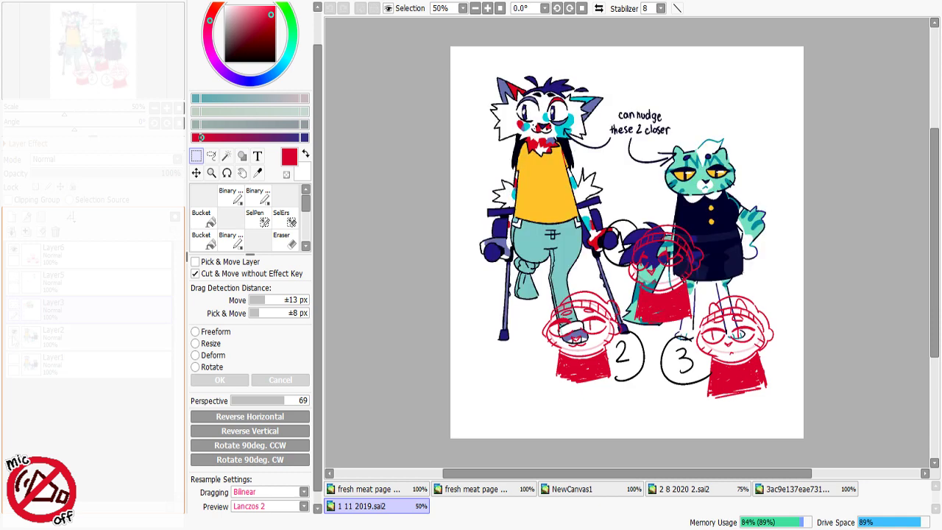
{"action": "key", "text": "ctrl+z"}
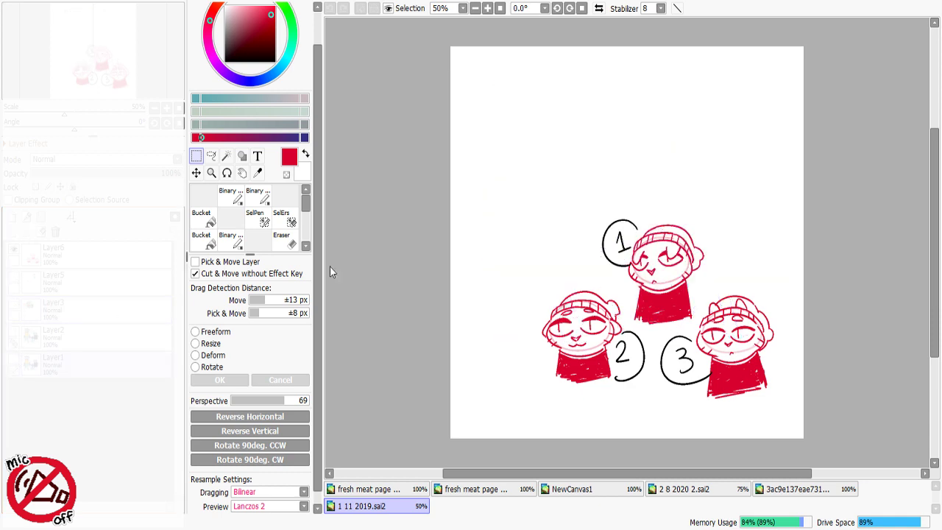
{"action": "key", "text": "ctrl+y"}
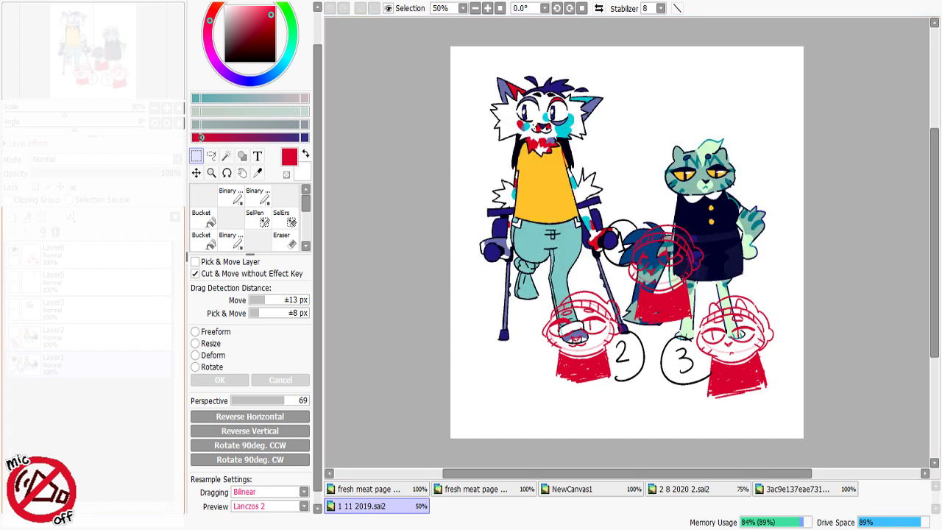
{"action": "key", "text": "ctrl+z"}
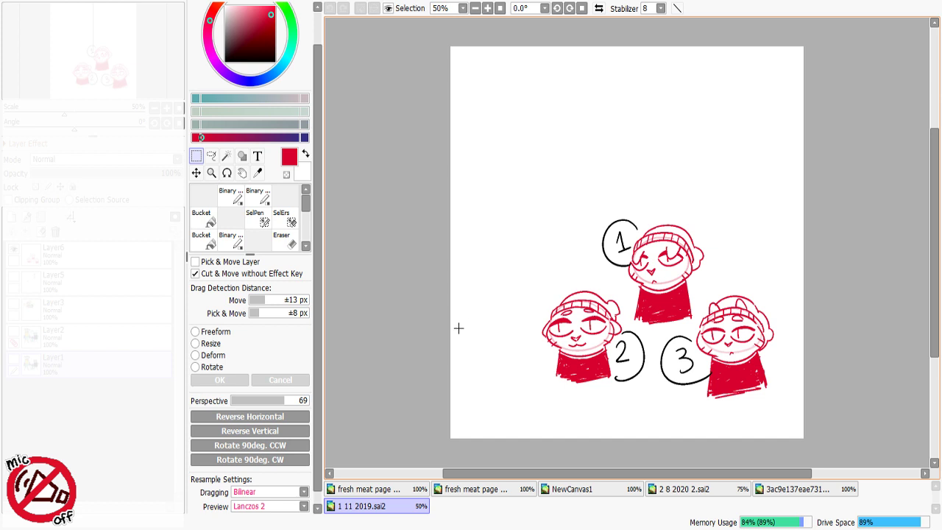
On the blank NewCanvas1, sketch a red circle for the head with the Binary Pen at brush size 6
{"action": "left_click", "coordinate": [573, 488]}
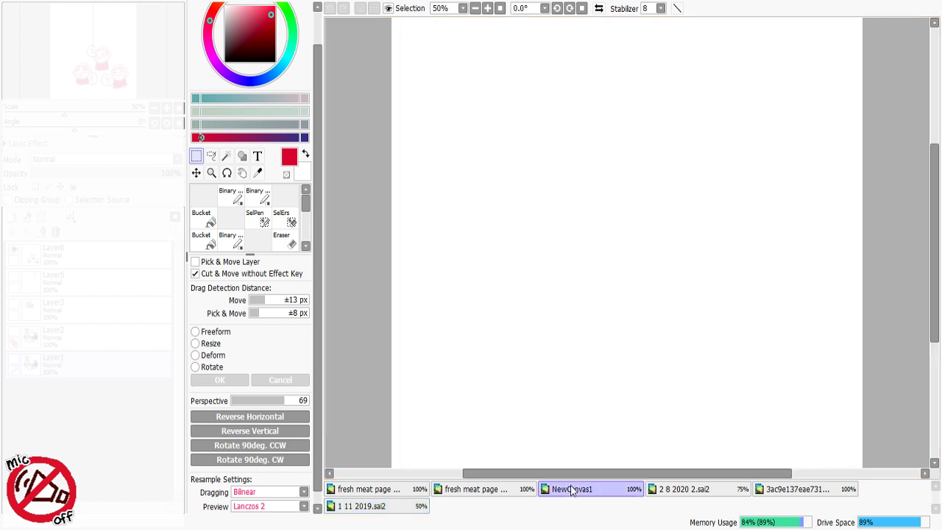
{"action": "left_click", "coordinate": [230, 195]}
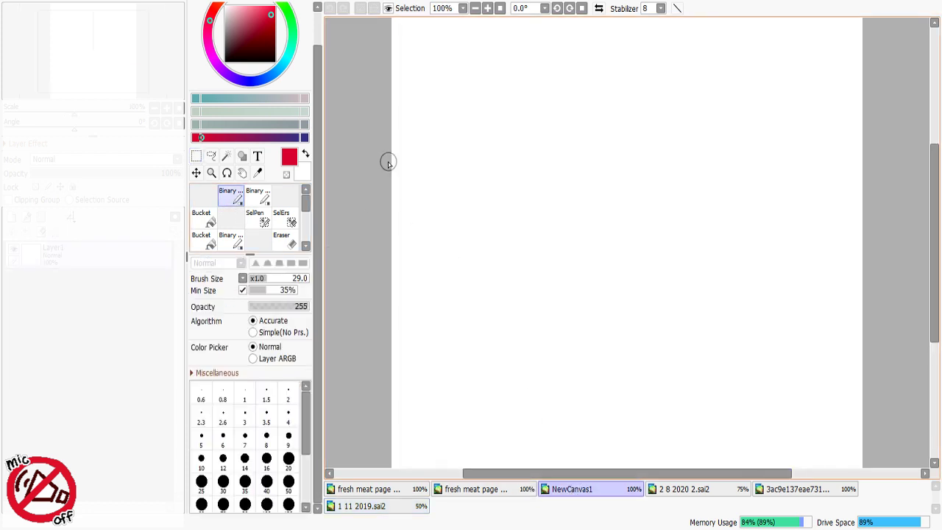
{"action": "left_click", "coordinate": [222, 440]}
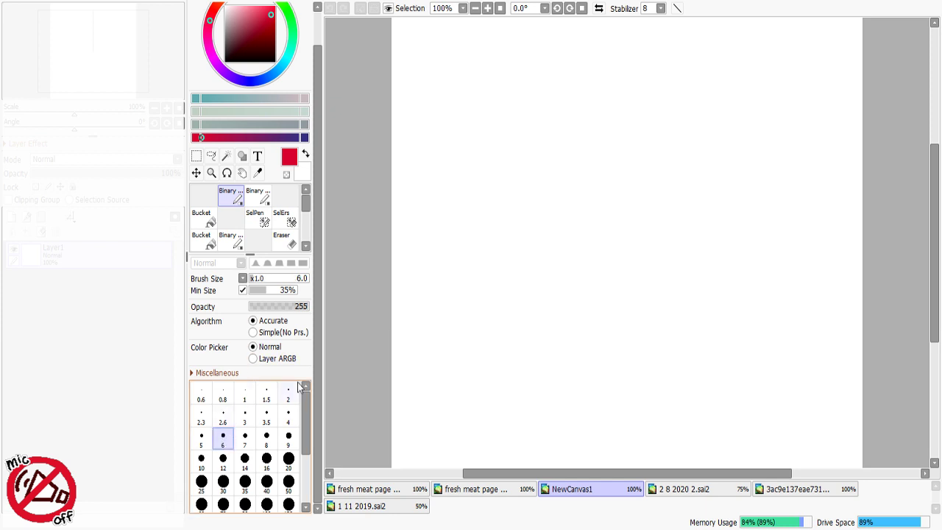
{"action": "left_click_drag", "start_coordinate": [711, 123], "coordinate": [739, 188]}
{"action": "key", "text": "ctrl+z"}
{"action": "mouse_move", "coordinate": [704, 118]}
{"action": "left_mouse_down"}
{"action": "mouse_move", "coordinate": [756, 135]}
{"action": "mouse_move", "coordinate": [715, 206]}
{"action": "mouse_move", "coordinate": [747, 129]}
{"action": "left_mouse_up"}
{"action": "key", "text": "ctrl+z"}
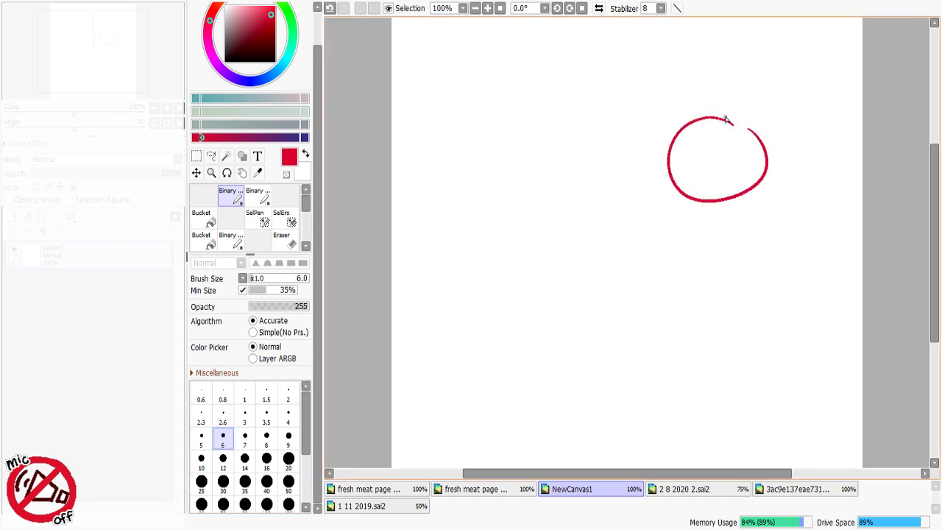
Redraw the left side of the head circle as a wider cheek and erase the old outline inside it
{"action": "left_click_drag", "start_coordinate": [677, 143], "coordinate": [689, 199]}
{"action": "key", "text": "ctrl+z"}
{"action": "left_click_drag", "start_coordinate": [676, 141], "coordinate": [695, 195]}
{"action": "mouse_move", "coordinate": [679, 138]}
{"action": "left_mouse_down"}
{"action": "mouse_move", "coordinate": [670, 163]}
{"action": "mouse_move", "coordinate": [670, 147]}
{"action": "left_mouse_up"}
{"action": "key", "text": "ctrl+z"}
{"action": "key", "text": "minus"}
{"action": "key", "text": "ctrl+z"}
{"action": "key", "text": "minus"}
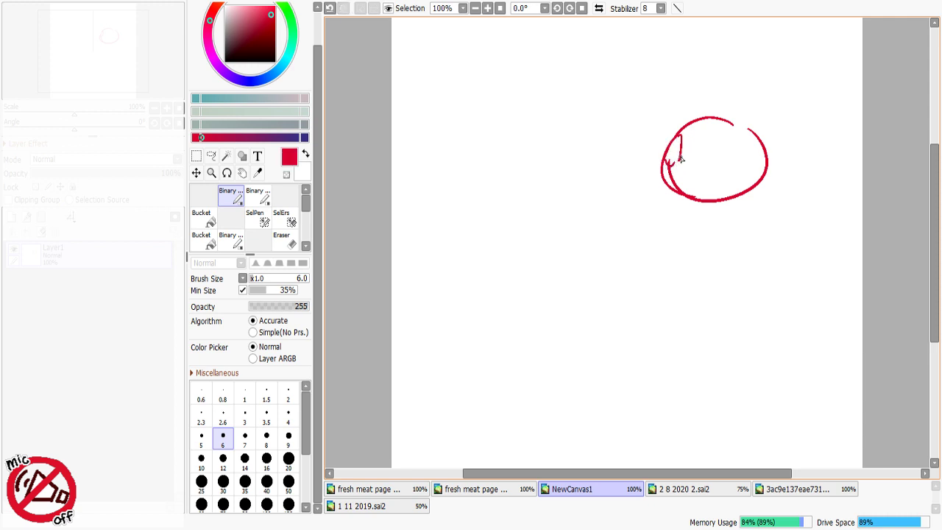
{"action": "key", "text": "ctrl+z"}
{"action": "mouse_move", "coordinate": [681, 153]}
{"action": "left_mouse_down"}
{"action": "mouse_move", "coordinate": [673, 183]}
{"action": "mouse_move", "coordinate": [695, 186]}
{"action": "left_mouse_up"}
{"action": "key", "text": "ctrl+z"}
{"action": "key", "text": "minus"}
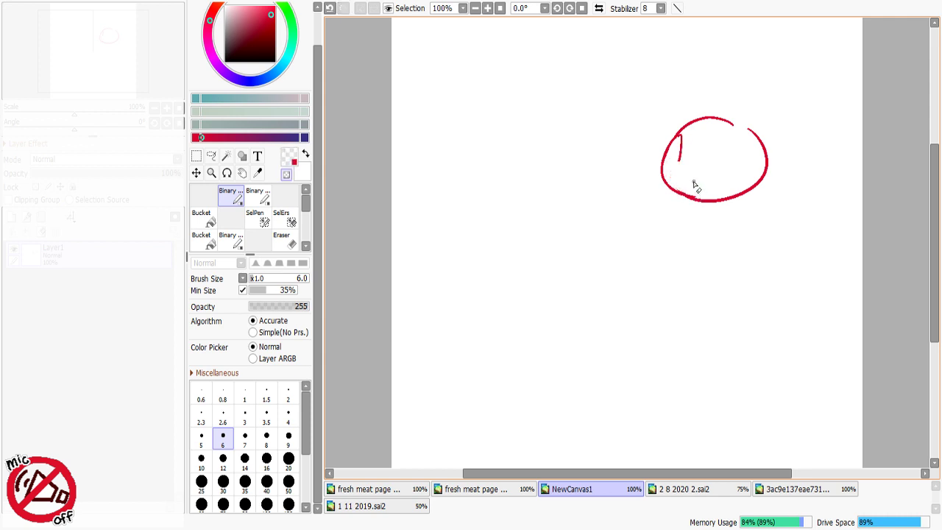
Draw a narrow slanted oval with a short line inside it along the head's left edge
{"action": "key", "text": "e"}
{"action": "mouse_move", "coordinate": [681, 148]}
{"action": "left_mouse_down"}
{"action": "mouse_move", "coordinate": [680, 135]}
{"action": "mouse_move", "coordinate": [674, 167]}
{"action": "left_mouse_up"}
{"action": "key", "text": "ctrl+z"}
{"action": "key", "text": "ctrl+z"}
{"action": "key", "text": "minus"}
{"action": "key", "text": "e"}
{"action": "key", "text": "ctrl+z"}
{"action": "key", "text": "minus"}
{"action": "key", "text": "minus"}
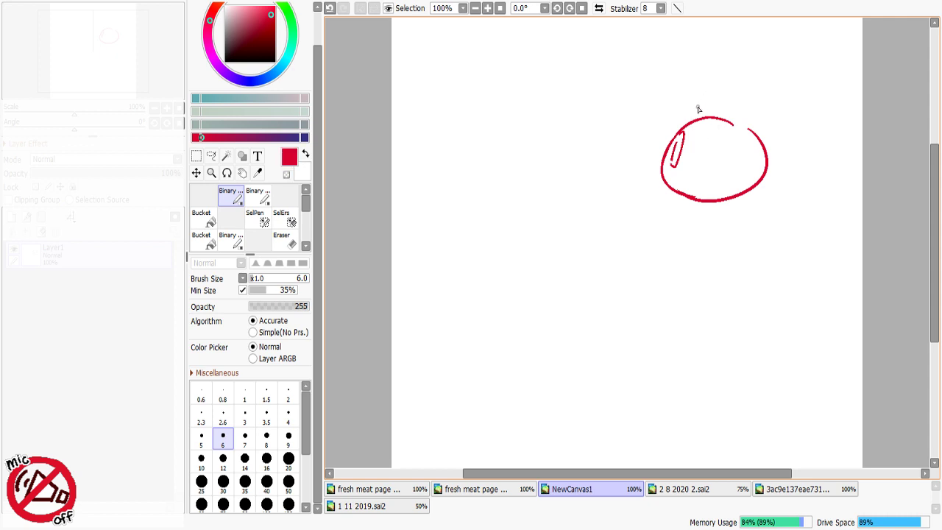
Widen the head's right side, add two whisker marks on the left cheek, and refine the outline by erasing the chin and closing the top gap
{"action": "mouse_move", "coordinate": [767, 156]}
{"action": "left_mouse_down"}
{"action": "mouse_move", "coordinate": [765, 184]}
{"action": "mouse_move", "coordinate": [771, 170]}
{"action": "mouse_move", "coordinate": [746, 193]}
{"action": "left_mouse_up"}
{"action": "key", "text": "ctrl+z"}
{"action": "key", "text": "ctrl+z"}
{"action": "left_click_drag", "start_coordinate": [660, 176], "coordinate": [675, 182]}
{"action": "key", "text": "e"}
{"action": "mouse_move", "coordinate": [741, 191]}
{"action": "left_mouse_down"}
{"action": "mouse_move", "coordinate": [767, 173]}
{"action": "mouse_move", "coordinate": [757, 149]}
{"action": "mouse_move", "coordinate": [760, 179]}
{"action": "mouse_move", "coordinate": [733, 195]}
{"action": "mouse_move", "coordinate": [756, 184]}
{"action": "mouse_move", "coordinate": [694, 197]}
{"action": "left_mouse_up"}
{"action": "key", "text": "e"}
{"action": "key", "text": "ctrl+z"}
{"action": "key", "text": "minus"}
{"action": "mouse_move", "coordinate": [737, 129]}
{"action": "left_mouse_down"}
{"action": "mouse_move", "coordinate": [707, 117]}
{"action": "mouse_move", "coordinate": [727, 117]}
{"action": "left_mouse_up"}
{"action": "key", "text": "minus"}
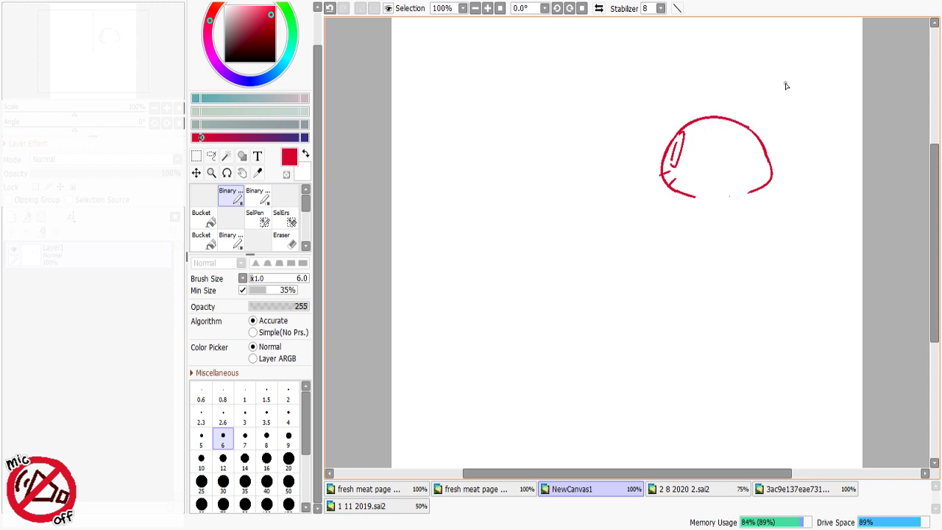
Redraw the right cheek with a straighter slope and add two whisker marks to it
{"action": "key", "text": "e"}
{"action": "left_click_drag", "start_coordinate": [762, 153], "coordinate": [771, 170]}
{"action": "key", "text": "minus"}
{"action": "key", "text": "ctrl+z"}
{"action": "mouse_move", "coordinate": [758, 138]}
{"action": "left_mouse_down"}
{"action": "mouse_move", "coordinate": [771, 170]}
{"action": "mouse_move", "coordinate": [760, 186]}
{"action": "mouse_move", "coordinate": [772, 177]}
{"action": "left_mouse_up"}
{"action": "key", "text": "minus"}
{"action": "key", "text": "minus"}
{"action": "key", "text": "ctrl+z"}
{"action": "key", "text": "ctrl+z"}
Draw two rounded ears on top of the head and erase the outline beneath them
{"action": "mouse_move", "coordinate": [692, 122]}
{"action": "left_mouse_down"}
{"action": "mouse_move", "coordinate": [697, 105]}
{"action": "mouse_move", "coordinate": [714, 126]}
{"action": "mouse_move", "coordinate": [712, 116]}
{"action": "mouse_move", "coordinate": [699, 126]}
{"action": "mouse_move", "coordinate": [745, 101]}
{"action": "mouse_move", "coordinate": [756, 134]}
{"action": "mouse_move", "coordinate": [743, 129]}
{"action": "left_mouse_up"}
{"action": "key", "text": "ctrl+z"}
{"action": "key", "text": "e"}
{"action": "key", "text": "minus"}
{"action": "key", "text": "e"}
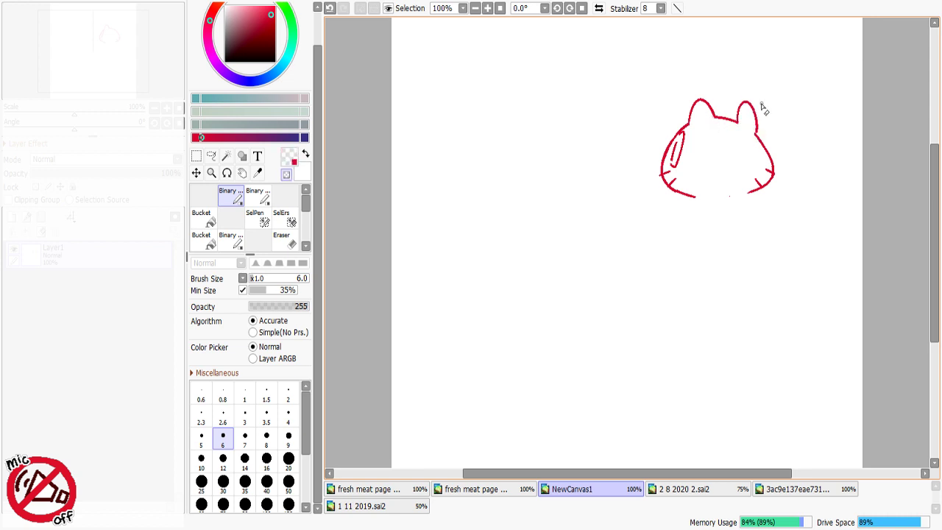
{"action": "key", "text": "e"}
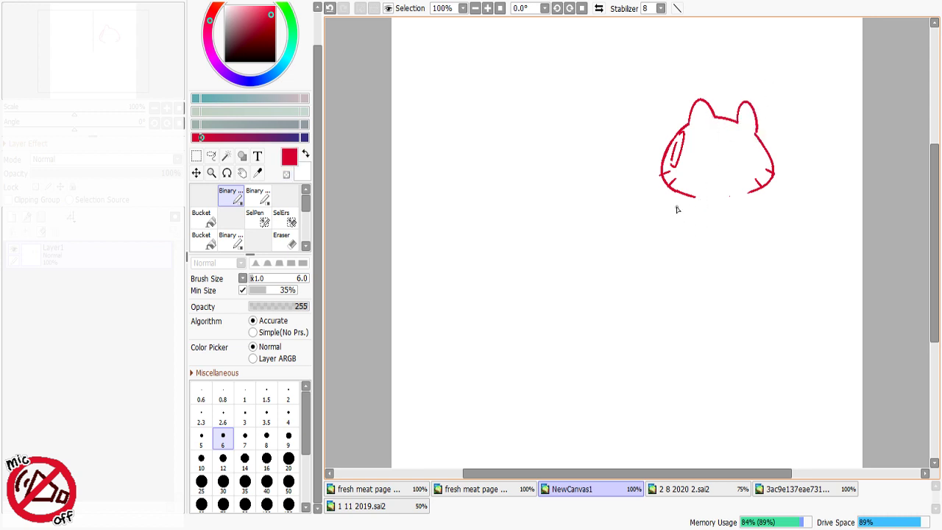
{"action": "left_click", "coordinate": [538, 122]}
{"action": "left_click_drag", "start_coordinate": [540, 124], "coordinate": [548, 200]}
{"action": "key", "text": "ctrl+z"}
{"action": "key", "text": "ctrl+z"}
{"action": "left_click_drag", "start_coordinate": [537, 110], "coordinate": [531, 188]}
{"action": "key", "text": "ctrl+z"}
{"action": "mouse_move", "coordinate": [553, 115]}
{"action": "left_mouse_down"}
{"action": "mouse_move", "coordinate": [548, 142]}
{"action": "mouse_move", "coordinate": [557, 179]}
{"action": "left_mouse_up"}
{"action": "key", "text": "ctrl+z"}
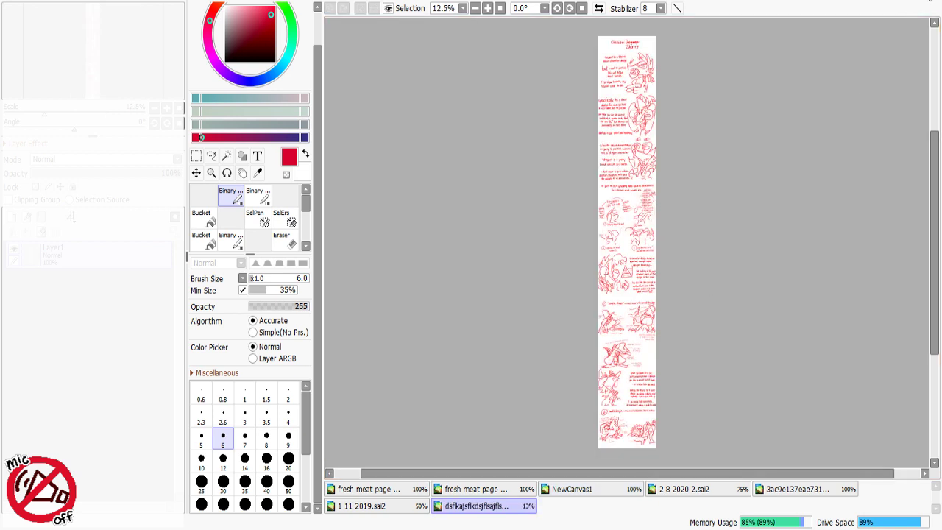
Close the tall sketch-page document, bring the keyboard-drawing guide in as a new canvas, and return to the cat head sketch
{"action": "left_click", "coordinate": [930, 0]}
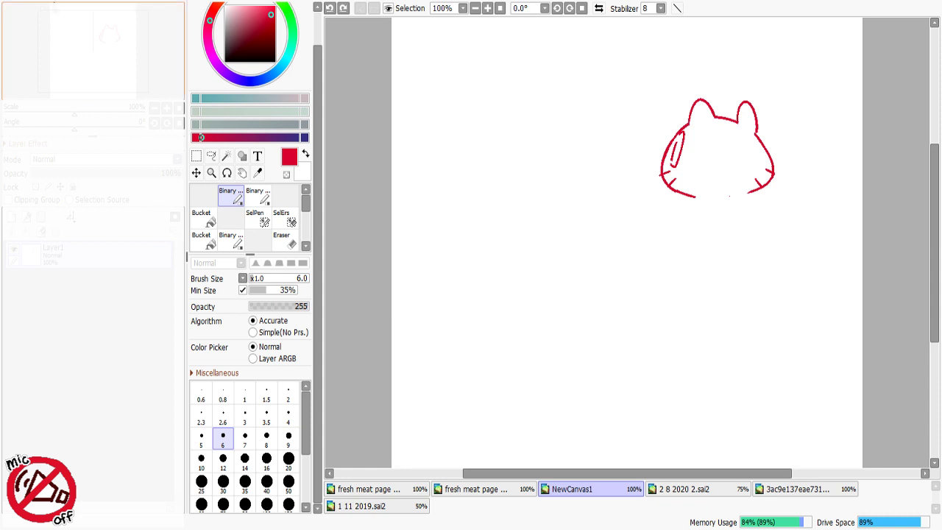
{"action": "key", "text": "ctrl+shift+n"}
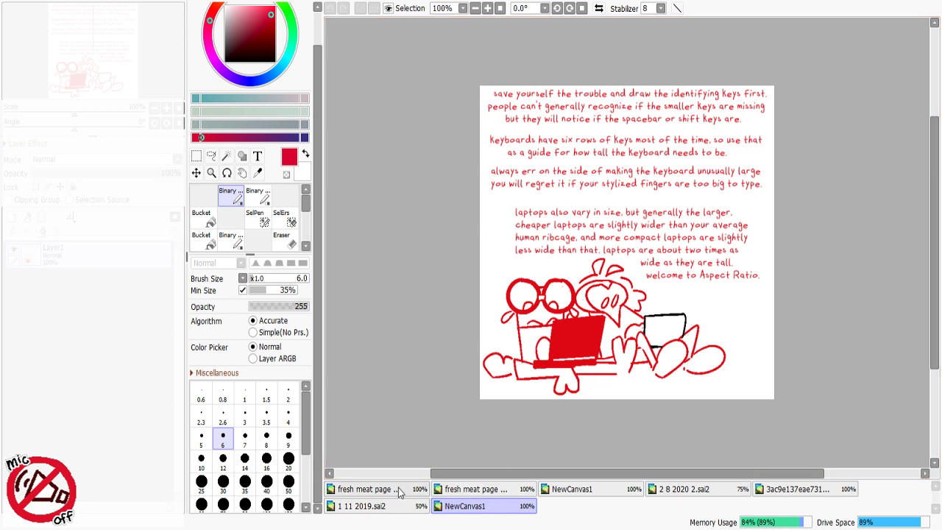
{"action": "left_click", "coordinate": [573, 488]}
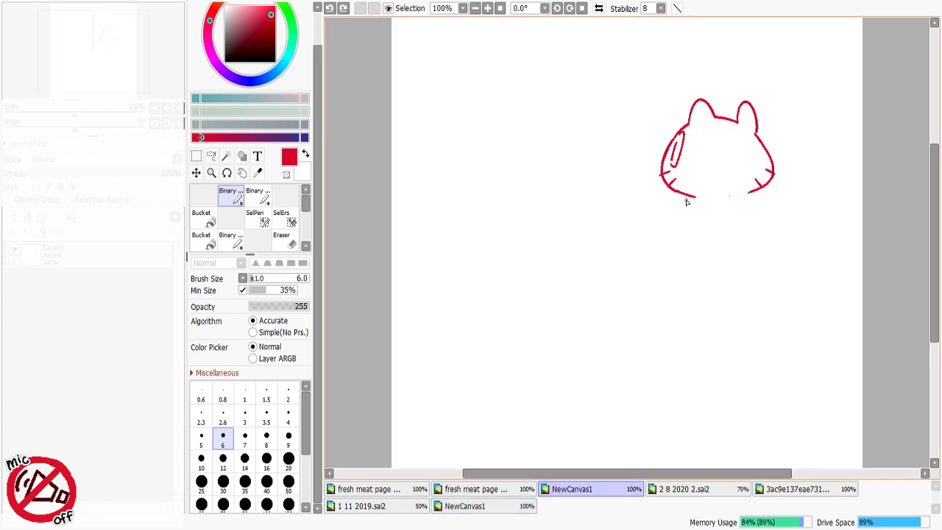
Close the bottom of the head with one smooth, curved chin line joining both cheeks
{"action": "left_click_drag", "start_coordinate": [689, 211], "coordinate": [706, 287]}
{"action": "key", "text": "ctrl+z"}
{"action": "left_click_drag", "start_coordinate": [693, 197], "coordinate": [745, 198]}
{"action": "key", "text": "ctrl+z"}
{"action": "key", "text": "ctrl+z"}
{"action": "key", "text": "ctrl+z"}
{"action": "left_click_drag", "start_coordinate": [685, 193], "coordinate": [756, 188]}
{"action": "key", "text": "ctrl+z"}
{"action": "left_click_drag", "start_coordinate": [675, 193], "coordinate": [739, 195]}
{"action": "key", "text": "ctrl+z"}
{"action": "left_click_drag", "start_coordinate": [678, 197], "coordinate": [748, 194]}
{"action": "key", "text": "ctrl+z"}
{"action": "left_click_drag", "start_coordinate": [672, 193], "coordinate": [753, 190]}
{"action": "key", "text": "ctrl+z"}
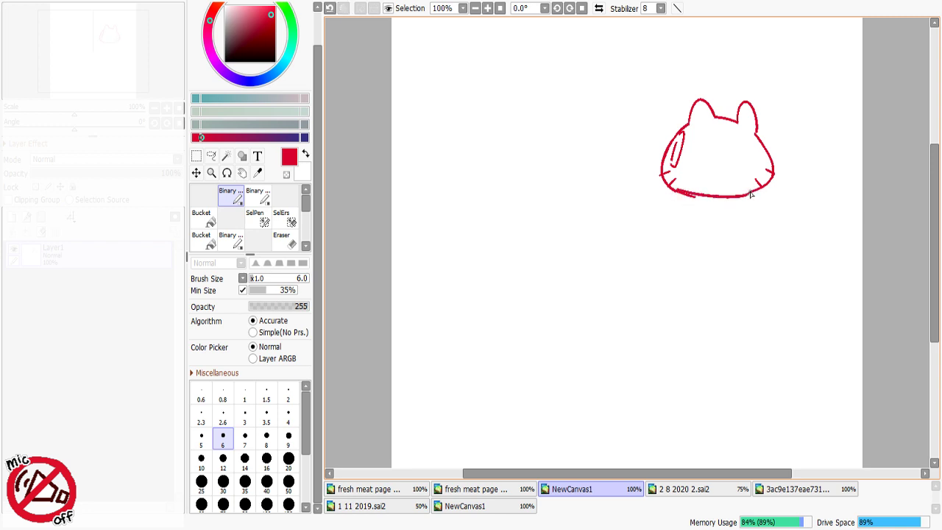
{"action": "key", "text": "ctrl+z"}
{"action": "left_click_drag", "start_coordinate": [668, 193], "coordinate": [742, 194]}
{"action": "mouse_move", "coordinate": [674, 194]}
{"action": "left_mouse_down"}
{"action": "mouse_move", "coordinate": [625, 197]}
{"action": "mouse_move", "coordinate": [642, 189]}
{"action": "mouse_move", "coordinate": [645, 231]}
{"action": "left_mouse_up"}
{"action": "key", "text": "ctrl+z"}
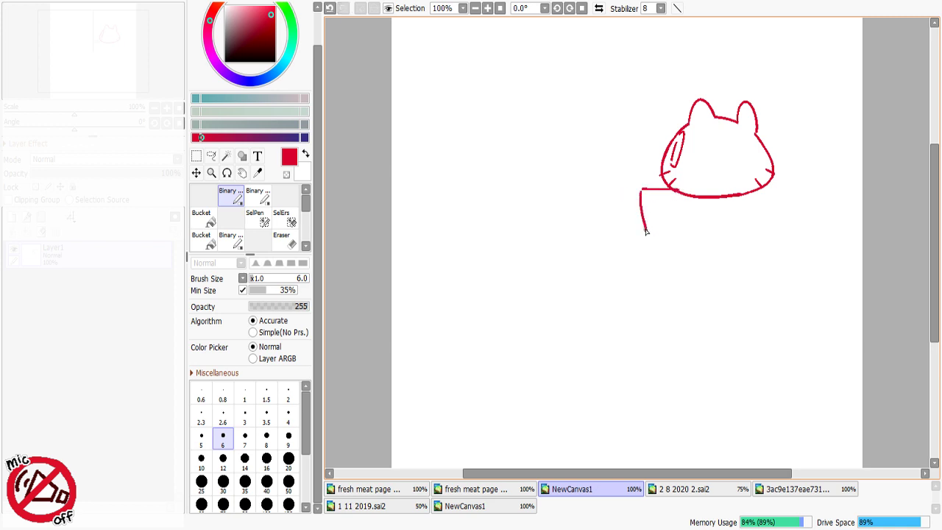
{"action": "key", "text": "ctrl+z"}
{"action": "key", "text": "ctrl+z"}
{"action": "mouse_move", "coordinate": [640, 189]}
{"action": "left_mouse_down"}
{"action": "mouse_move", "coordinate": [606, 212]}
{"action": "mouse_move", "coordinate": [629, 219]}
{"action": "mouse_move", "coordinate": [614, 219]}
{"action": "mouse_move", "coordinate": [646, 195]}
{"action": "mouse_move", "coordinate": [615, 220]}
{"action": "mouse_move", "coordinate": [645, 204]}
{"action": "mouse_move", "coordinate": [646, 243]}
{"action": "mouse_move", "coordinate": [651, 221]}
{"action": "mouse_move", "coordinate": [682, 293]}
{"action": "left_mouse_up"}
{"action": "key", "text": "ctrl+z"}
{"action": "key", "text": "ctrl+z"}
{"action": "key", "text": "ctrl+z"}
Draw a small circle to the lower left of the head and two slanted body lines beneath the cheeks
{"action": "key", "text": "minus"}
{"action": "key", "text": "minus"}
{"action": "key", "text": "ctrl+z"}
{"action": "left_click_drag", "start_coordinate": [674, 212], "coordinate": [683, 293]}
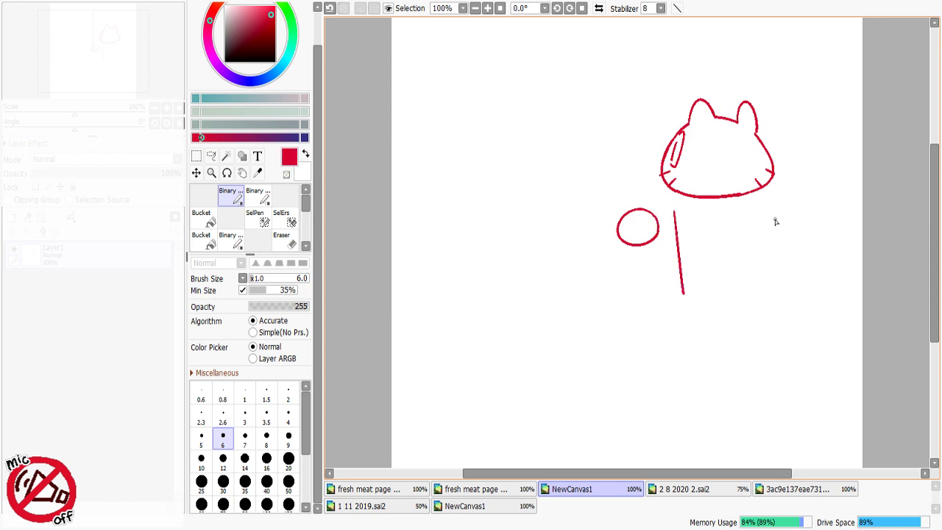
{"action": "left_click_drag", "start_coordinate": [758, 203], "coordinate": [783, 282]}
{"action": "key", "text": "ctrl+z"}
{"action": "left_click_drag", "start_coordinate": [756, 203], "coordinate": [786, 277]}
Lasso the right body line and move it slightly to the right
{"action": "left_click", "coordinate": [212, 155]}
{"action": "left_click_drag", "start_coordinate": [687, 208], "coordinate": [670, 206]}
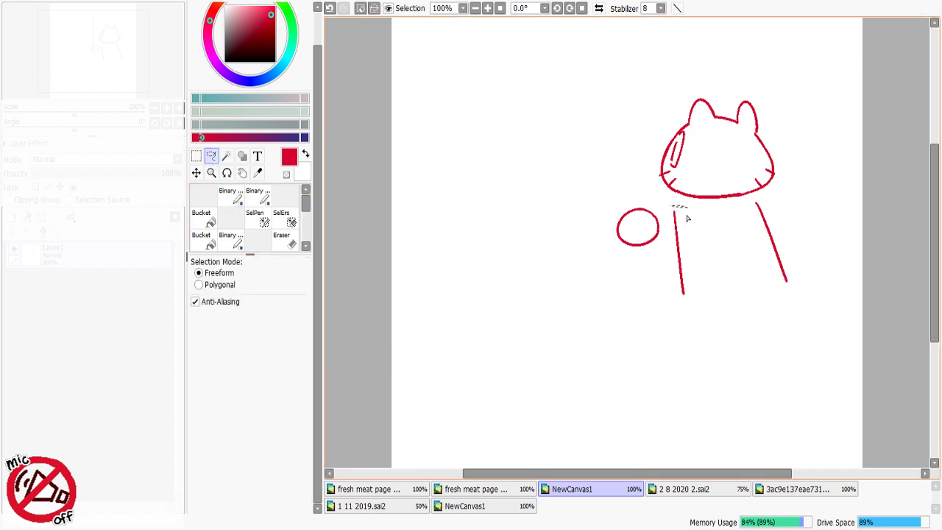
{"action": "mouse_move", "coordinate": [754, 200]}
{"action": "left_mouse_down"}
{"action": "mouse_move", "coordinate": [777, 287]}
{"action": "mouse_move", "coordinate": [804, 234]}
{"action": "mouse_move", "coordinate": [758, 201]}
{"action": "left_mouse_up"}
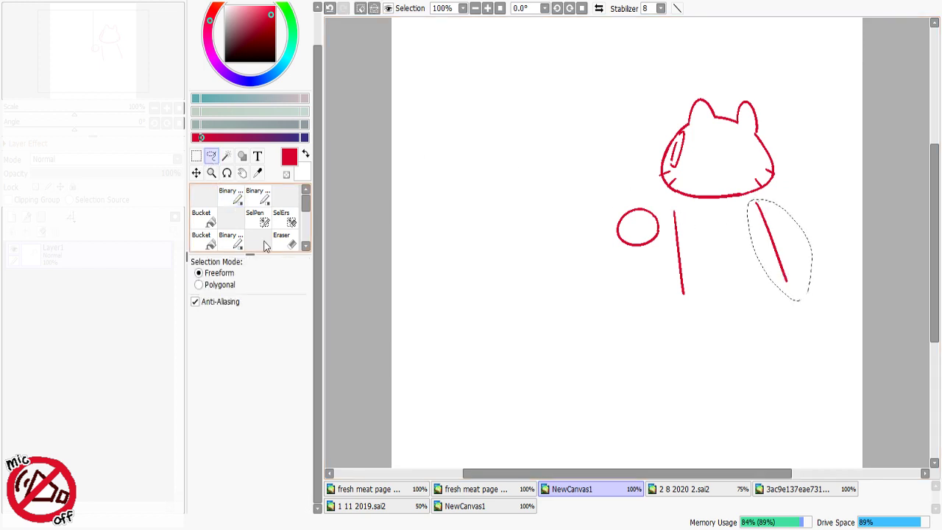
{"action": "left_click", "coordinate": [196, 174]}
{"action": "mouse_move", "coordinate": [749, 274]}
{"action": "left_mouse_down"}
{"action": "mouse_move", "coordinate": [771, 275]}
{"action": "mouse_move", "coordinate": [756, 277]}
{"action": "left_mouse_up"}
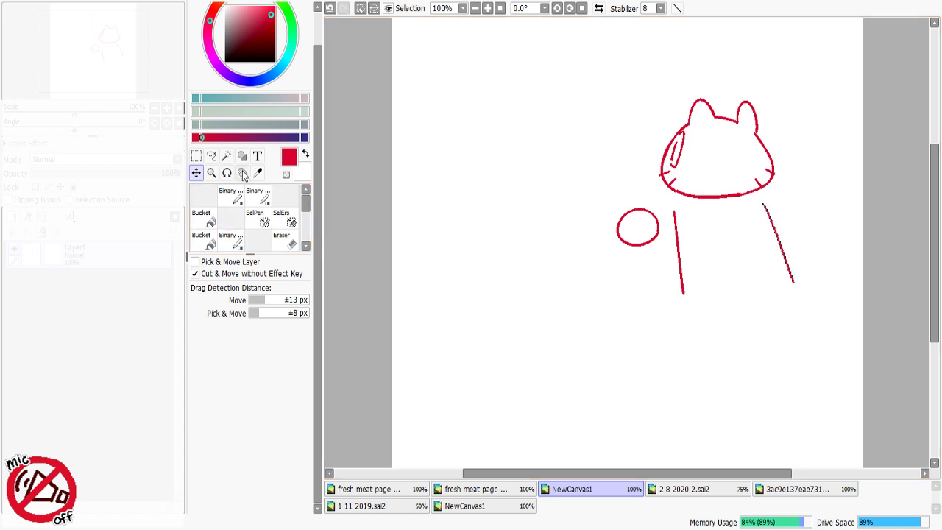
Add the left body line to the selection, move both lines slightly up and right, deselect, and return to the Binary Pen
{"action": "left_click", "coordinate": [227, 158]}
{"action": "left_click", "coordinate": [255, 218]}
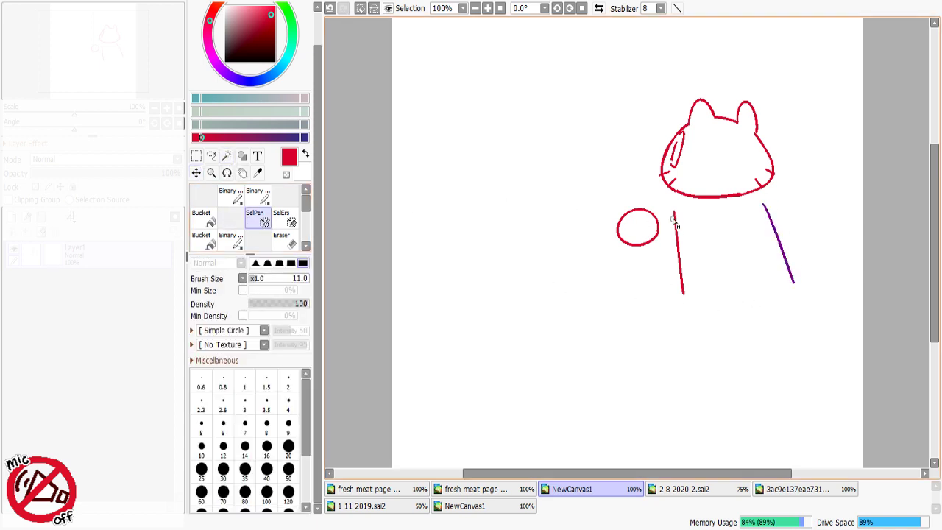
{"action": "mouse_move", "coordinate": [672, 207]}
{"action": "left_mouse_down"}
{"action": "mouse_move", "coordinate": [687, 309]}
{"action": "mouse_move", "coordinate": [696, 302]}
{"action": "left_mouse_up"}
{"action": "left_click", "coordinate": [196, 173]}
{"action": "key", "text": "ctrl+d"}
{"action": "left_click", "coordinate": [230, 195]}
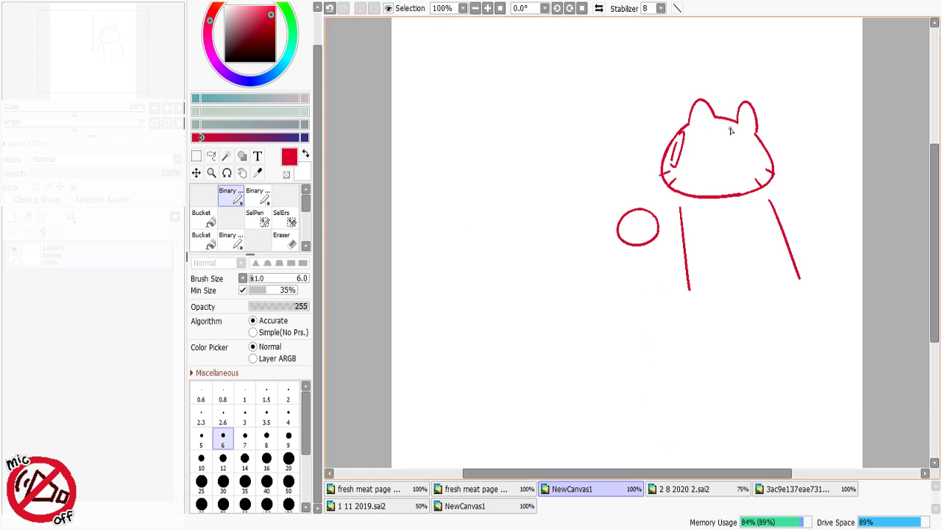
Draw a narrow sleeve shape along the outside of the left body line, joined to it at the shoulder
{"action": "key", "text": "x"}
{"action": "key", "text": "x"}
{"action": "mouse_move", "coordinate": [679, 199]}
{"action": "left_mouse_down"}
{"action": "mouse_move", "coordinate": [663, 217]}
{"action": "mouse_move", "coordinate": [683, 257]}
{"action": "left_mouse_up"}
{"action": "key", "text": "ctrl+z"}
{"action": "mouse_move", "coordinate": [681, 199]}
{"action": "left_mouse_down"}
{"action": "mouse_move", "coordinate": [664, 210]}
{"action": "mouse_move", "coordinate": [683, 256]}
{"action": "left_mouse_up"}
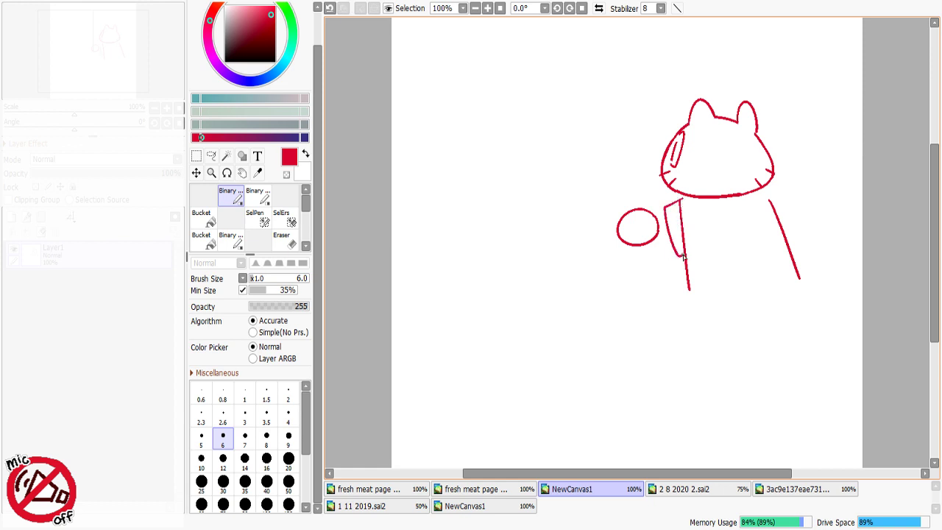
Check the finished standing cat drawing as a pose reference and return to the sketch canvas
{"action": "left_click", "coordinate": [509, 512]}
{"action": "left_click", "coordinate": [779, 489]}
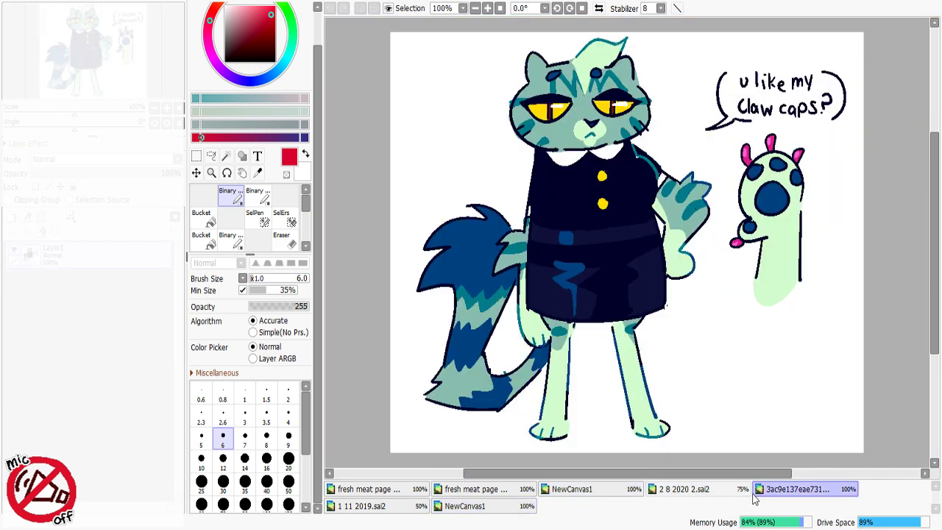
{"action": "left_click", "coordinate": [592, 491]}
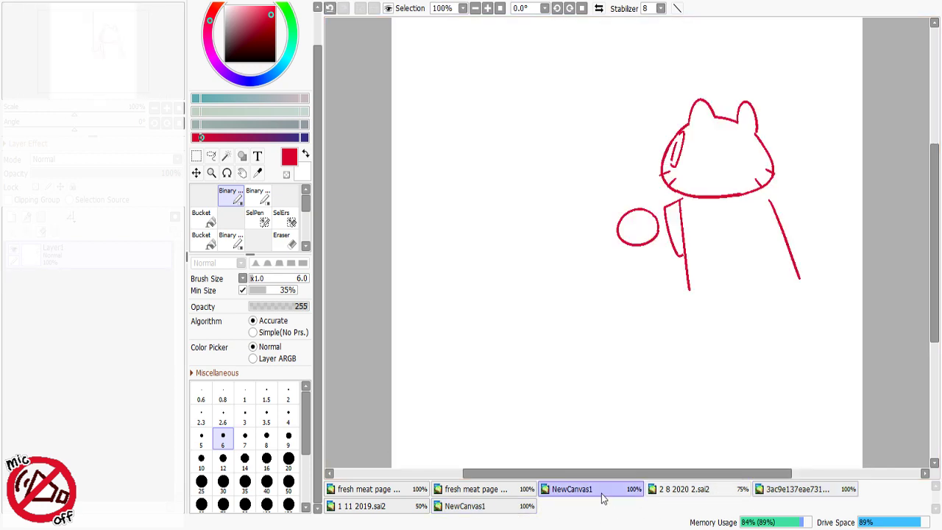
Select the small circle, move it slightly left, deselect, and touch up its outline with the Binary Pen
{"action": "key", "text": "m"}
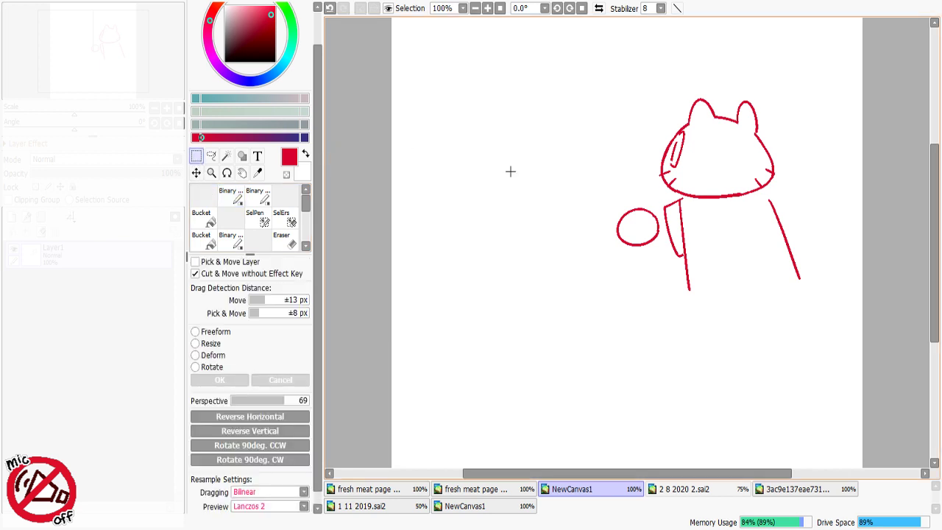
{"action": "left_click_drag", "start_coordinate": [640, 206], "coordinate": [662, 252]}
{"action": "left_click_drag", "start_coordinate": [656, 250], "coordinate": [651, 249]}
{"action": "key", "text": "ctrl+d"}
{"action": "key", "text": "n"}
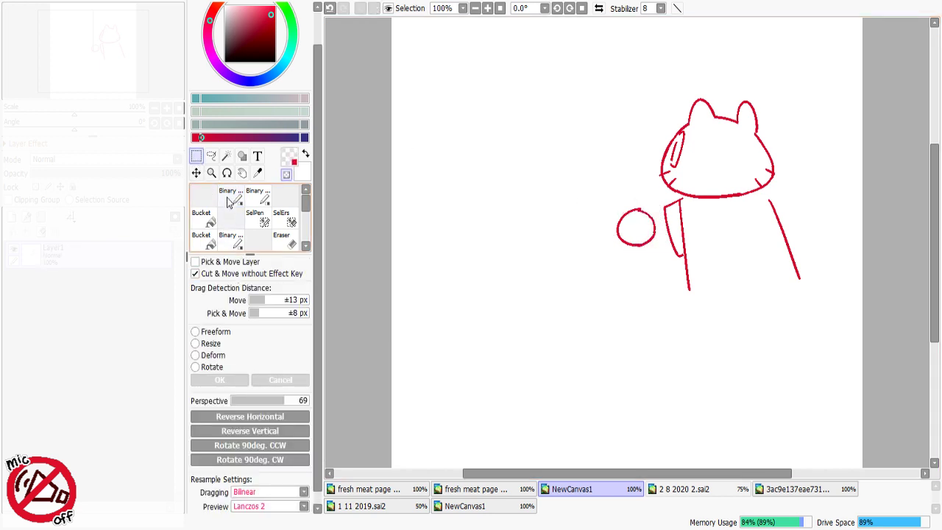
{"action": "left_click_drag", "start_coordinate": [633, 214], "coordinate": [625, 218]}
{"action": "key", "text": "minus"}
{"action": "left_click_drag", "start_coordinate": [637, 251], "coordinate": [671, 273]}
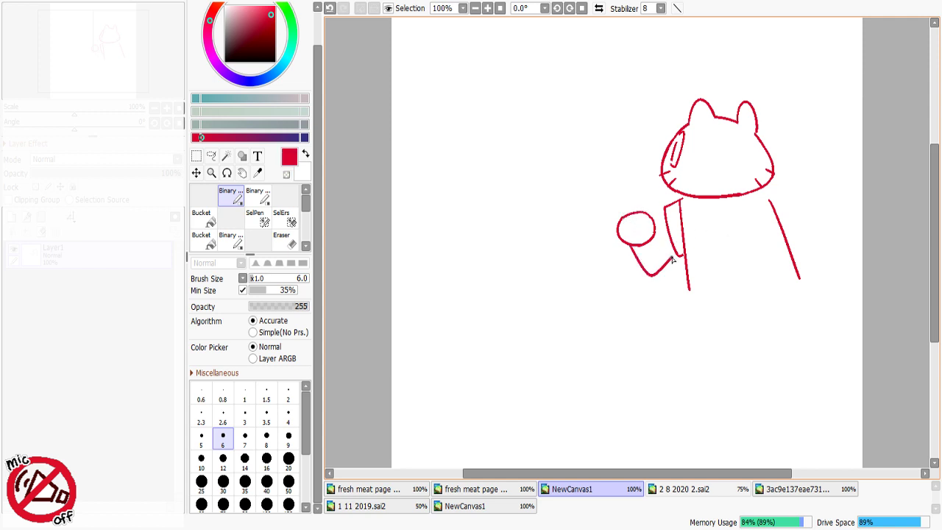
{"action": "key", "text": "ctrl+z"}
{"action": "left_click_drag", "start_coordinate": [635, 247], "coordinate": [668, 276]}
{"action": "key", "text": "ctrl+z"}
Move the small circle a little further left and redraw the short shoulder line above the sleeve
{"action": "left_click", "coordinate": [195, 156]}
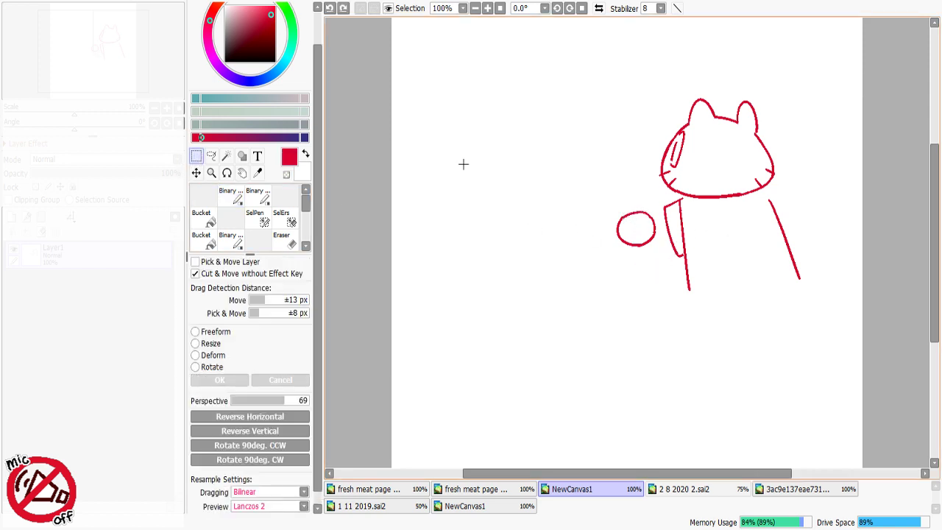
{"action": "mouse_move", "coordinate": [592, 193]}
{"action": "left_mouse_down"}
{"action": "mouse_move", "coordinate": [659, 256]}
{"action": "mouse_move", "coordinate": [643, 240]}
{"action": "mouse_move", "coordinate": [680, 201]}
{"action": "mouse_move", "coordinate": [665, 208]}
{"action": "left_mouse_up"}
{"action": "key", "text": "ctrl+d"}
{"action": "left_click", "coordinate": [232, 197]}
{"action": "key", "text": "ctrl+z"}
{"action": "key", "text": "minus"}
{"action": "key", "text": "c"}
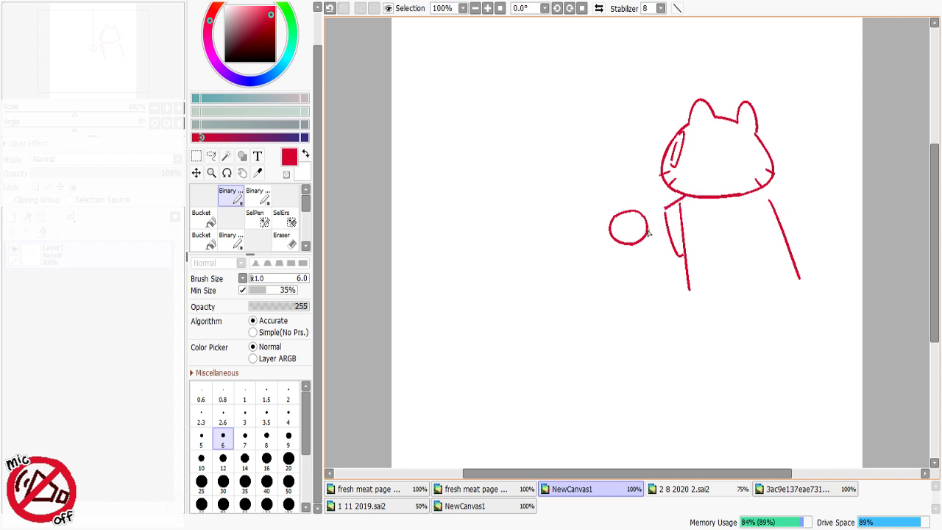
Draw the bent underside of the forearm from the circle down to the elbow and back up to the sleeve
{"action": "mouse_move", "coordinate": [631, 246]}
{"action": "left_mouse_down"}
{"action": "mouse_move", "coordinate": [644, 271]}
{"action": "mouse_move", "coordinate": [666, 269]}
{"action": "left_mouse_up"}
{"action": "key", "text": "ctrl+z"}
{"action": "key", "text": "ctrl+z"}
{"action": "left_click_drag", "start_coordinate": [628, 243], "coordinate": [668, 271]}
{"action": "key", "text": "ctrl+z"}
{"action": "mouse_move", "coordinate": [626, 245]}
{"action": "left_mouse_down"}
{"action": "mouse_move", "coordinate": [647, 271]}
{"action": "mouse_move", "coordinate": [669, 255]}
{"action": "left_mouse_up"}
{"action": "key", "text": "ctrl+z"}
{"action": "key", "text": "ctrl+z"}
Draw the forearm's upper line from sleeve to hand and erase the part of the circle overlapping the arm
{"action": "mouse_move", "coordinate": [665, 217]}
{"action": "left_mouse_down"}
{"action": "mouse_move", "coordinate": [628, 241]}
{"action": "mouse_move", "coordinate": [642, 231]}
{"action": "left_mouse_up"}
{"action": "key", "text": "ctrl+z"}
{"action": "key", "text": "ctrl+z"}
{"action": "key", "text": "e"}
{"action": "key", "text": "e"}
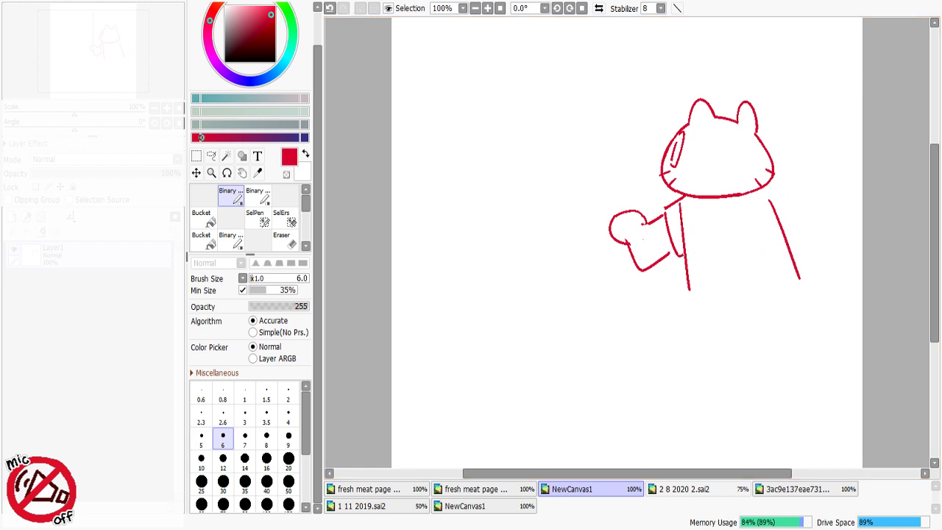
Draw a long curve rising from the body's lower right side and sweeping outward to the right
{"action": "mouse_move", "coordinate": [815, 187]}
{"action": "left_mouse_down"}
{"action": "mouse_move", "coordinate": [768, 274]}
{"action": "mouse_move", "coordinate": [802, 186]}
{"action": "mouse_move", "coordinate": [833, 182]}
{"action": "left_mouse_up"}
{"action": "key", "text": "ctrl+z"}
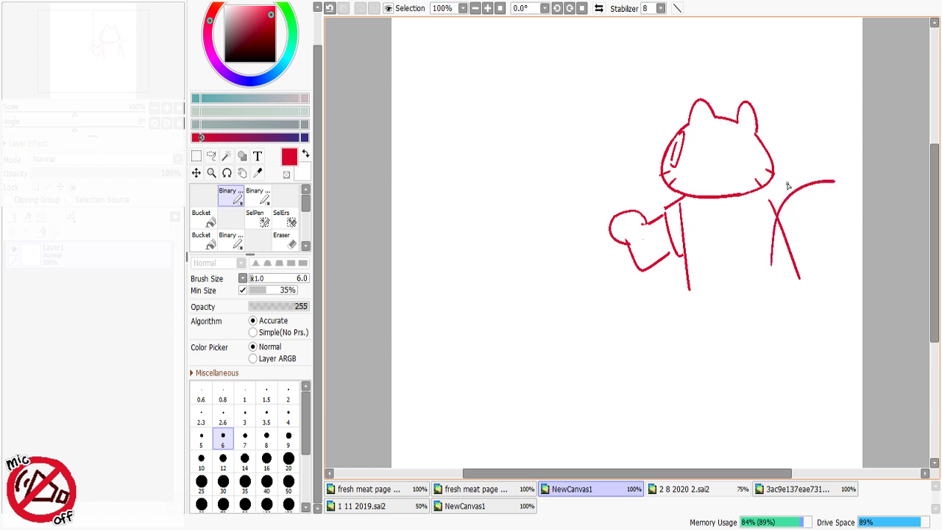
{"action": "key", "text": "minus"}
{"action": "mouse_move", "coordinate": [689, 129]}
{"action": "left_mouse_down"}
{"action": "mouse_move", "coordinate": [676, 140]}
{"action": "mouse_move", "coordinate": [690, 125]}
{"action": "left_mouse_up"}
{"action": "key", "text": "minus"}
{"action": "key", "text": "ctrl+z"}
{"action": "key", "text": "ctrl+z"}
{"action": "key", "text": "ctrl+z"}
{"action": "key", "text": "ctrl+z"}
{"action": "key", "text": "ctrl+y"}
Add a small arc over the left shoulder and a vertical line well to the left of the cat
{"action": "left_click_drag", "start_coordinate": [676, 200], "coordinate": [659, 217]}
{"action": "key", "text": "ctrl+z"}
{"action": "left_click_drag", "start_coordinate": [573, 132], "coordinate": [576, 201]}
Rework the right body line so it runs from the cheek and ends at the sweeping curve
{"action": "mouse_move", "coordinate": [769, 190]}
{"action": "left_mouse_down"}
{"action": "mouse_move", "coordinate": [778, 219]}
{"action": "mouse_move", "coordinate": [772, 210]}
{"action": "left_mouse_up"}
{"action": "key", "text": "ctrl+z"}
{"action": "key", "text": "ctrl+z"}
{"action": "key", "text": "e"}
{"action": "mouse_move", "coordinate": [790, 262]}
{"action": "left_mouse_down"}
{"action": "mouse_move", "coordinate": [800, 280]}
{"action": "mouse_move", "coordinate": [782, 224]}
{"action": "mouse_move", "coordinate": [775, 229]}
{"action": "left_mouse_up"}
{"action": "key", "text": "e"}
{"action": "key", "text": "ctrl+z"}
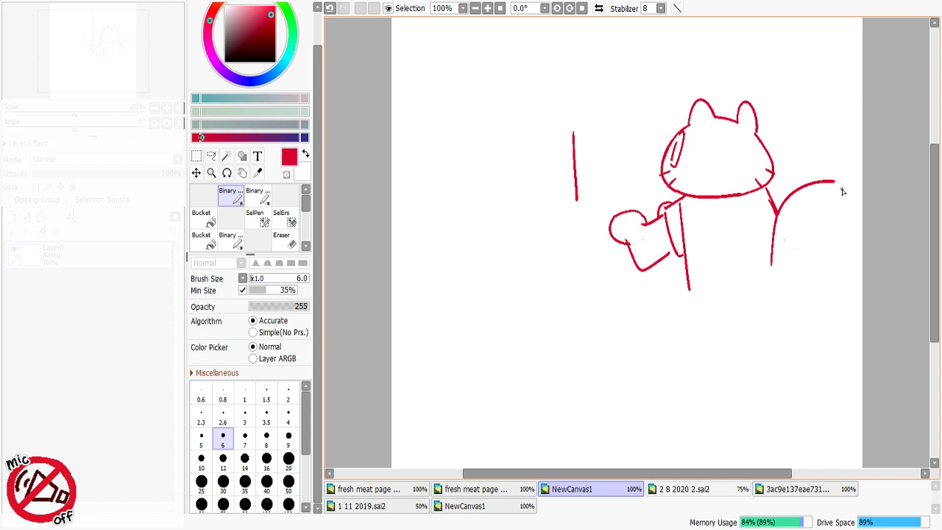
Draw a second curve parallel to the first and extend both curves outward and straight down
{"action": "mouse_move", "coordinate": [843, 191]}
{"action": "left_mouse_down"}
{"action": "mouse_move", "coordinate": [789, 203]}
{"action": "mouse_move", "coordinate": [828, 193]}
{"action": "mouse_move", "coordinate": [795, 209]}
{"action": "mouse_move", "coordinate": [783, 278]}
{"action": "left_mouse_up"}
{"action": "key", "text": "ctrl+z"}
{"action": "key", "text": "ctrl+z"}
{"action": "left_click_drag", "start_coordinate": [794, 209], "coordinate": [782, 276]}
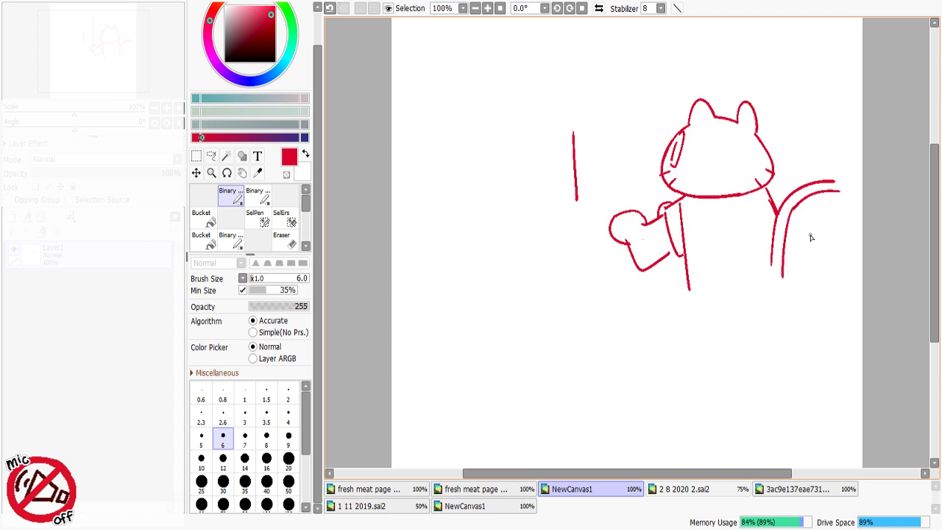
{"action": "key", "text": "-"}
{"action": "mouse_move", "coordinate": [825, 190]}
{"action": "left_mouse_down"}
{"action": "mouse_move", "coordinate": [842, 195]}
{"action": "mouse_move", "coordinate": [843, 180]}
{"action": "mouse_move", "coordinate": [844, 194]}
{"action": "left_mouse_up"}
{"action": "key", "text": "-"}
{"action": "left_click_drag", "start_coordinate": [775, 272], "coordinate": [780, 297]}
{"action": "key", "text": "ctrl+z"}
Lengthen the left body line down to the waist and trim the lower ends of the right-hand lines
{"action": "left_click_drag", "start_coordinate": [690, 289], "coordinate": [692, 306]}
{"action": "key", "text": "ctrl+z"}
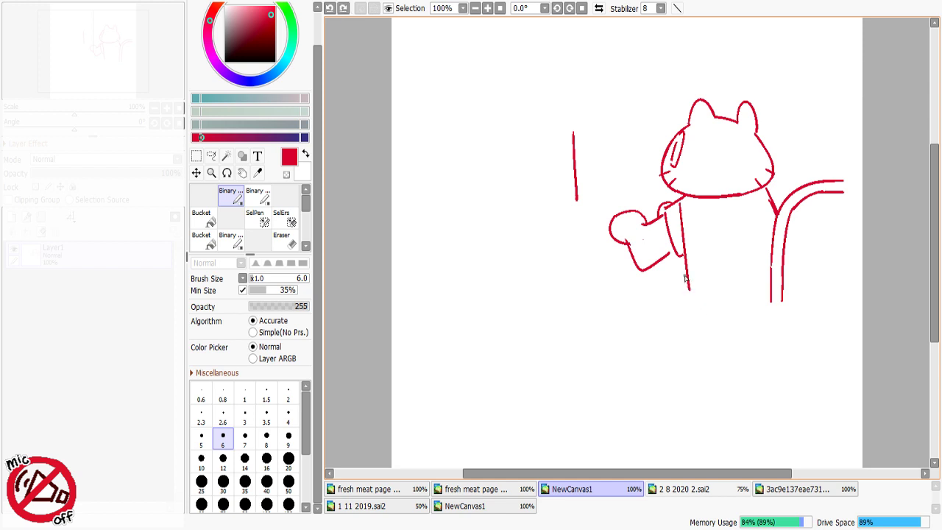
{"action": "left_click_drag", "start_coordinate": [684, 255], "coordinate": [689, 293]}
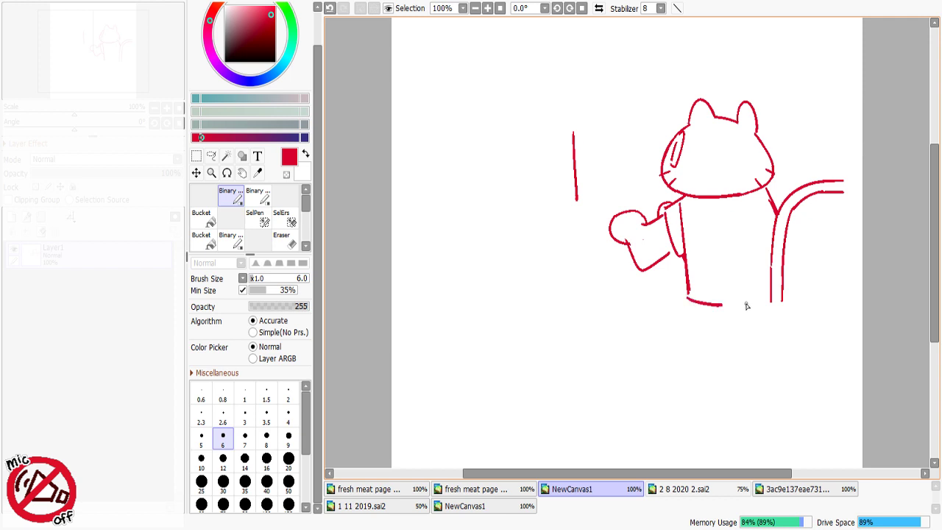
{"action": "key", "text": "ctrl+z"}
{"action": "key", "text": "minus"}
{"action": "key", "text": "minus"}
Close the bottom of the torso with two parallel horizontal hem lines
{"action": "left_click_drag", "start_coordinate": [689, 295], "coordinate": [760, 295]}
{"action": "key", "text": "ctrl+z"}
{"action": "left_click_drag", "start_coordinate": [689, 295], "coordinate": [763, 294]}
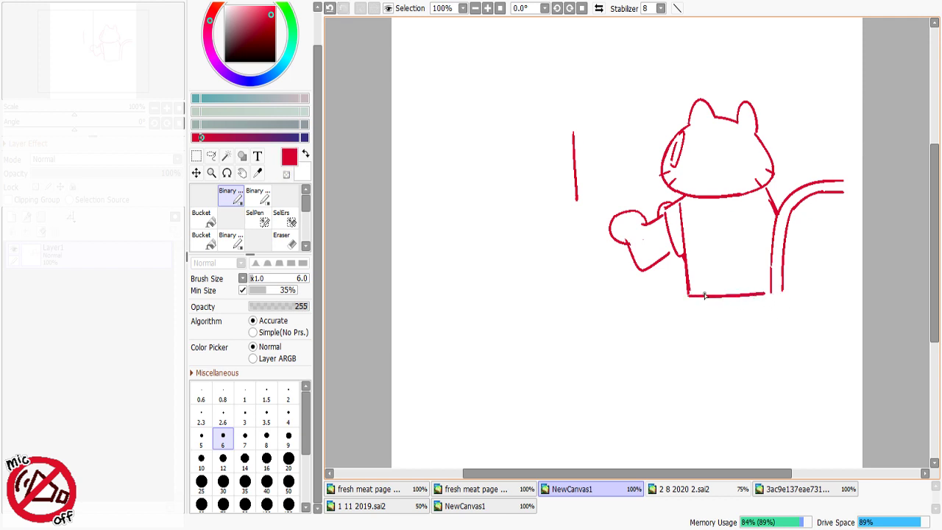
{"action": "left_click_drag", "start_coordinate": [692, 290], "coordinate": [765, 288]}
Fill the torso and left sleeve with solid red using the Bucket, and return to the Binary Pen
{"action": "left_click", "coordinate": [210, 221]}
{"action": "left_click", "coordinate": [697, 240]}
{"action": "left_click", "coordinate": [676, 234]}
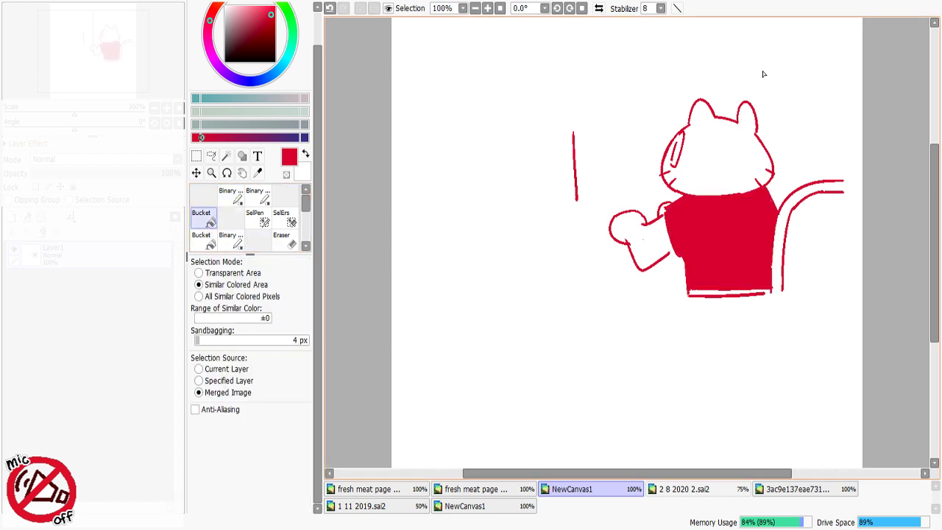
{"action": "left_click", "coordinate": [230, 195]}
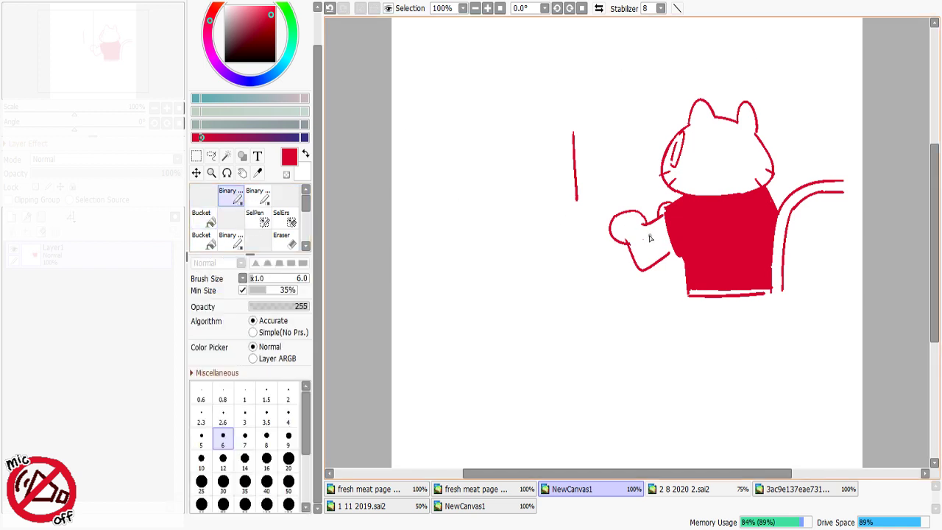
Draw a horizontal tabletop line and a thin laptop base beneath the cat's hand
{"action": "mouse_move", "coordinate": [610, 242]}
{"action": "left_mouse_down"}
{"action": "mouse_move", "coordinate": [593, 244]}
{"action": "mouse_move", "coordinate": [626, 251]}
{"action": "left_mouse_up"}
{"action": "key", "text": "ctrl+z"}
{"action": "key", "text": "ctrl+z"}
{"action": "key", "text": "ctrl+z"}
{"action": "mouse_move", "coordinate": [569, 248]}
{"action": "left_mouse_down"}
{"action": "mouse_move", "coordinate": [625, 249]}
{"action": "mouse_move", "coordinate": [597, 249]}
{"action": "mouse_move", "coordinate": [615, 249]}
{"action": "left_mouse_up"}
{"action": "key", "text": "ctrl+z"}
{"action": "left_click_drag", "start_coordinate": [547, 263], "coordinate": [631, 262]}
{"action": "key", "text": "ctrl+z"}
Erase the stray vertical line and draw a shorter one above the tabletop as the laptop screen's left edge
{"action": "key", "text": "minus"}
{"action": "mouse_move", "coordinate": [577, 188]}
{"action": "left_mouse_down"}
{"action": "mouse_move", "coordinate": [576, 129]}
{"action": "mouse_move", "coordinate": [578, 211]}
{"action": "left_mouse_up"}
{"action": "key", "text": "minus"}
{"action": "left_click_drag", "start_coordinate": [581, 174], "coordinate": [583, 234]}
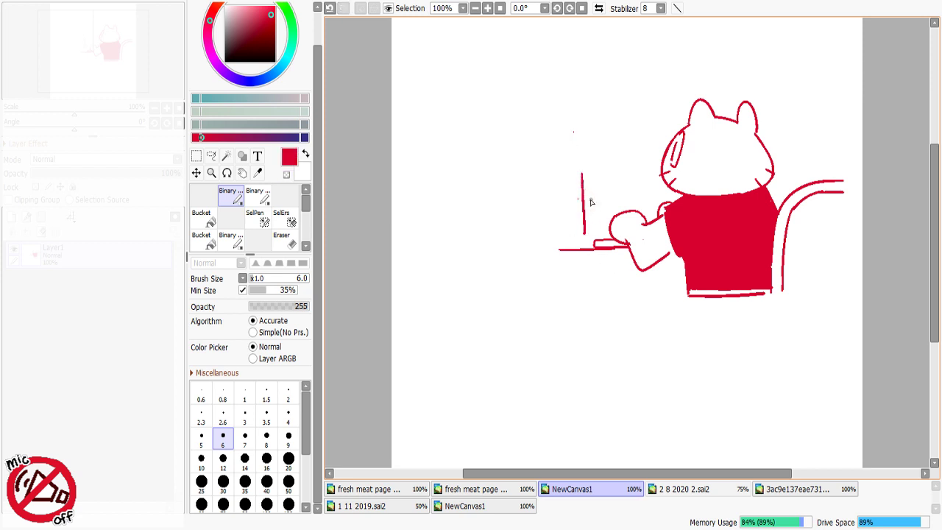
Draw the laptop screen's top edge toward the face and the short visible piece of its right edge
{"action": "key", "text": "minus"}
{"action": "key", "text": "minus"}
{"action": "left_click_drag", "start_coordinate": [581, 179], "coordinate": [646, 171]}
{"action": "key", "text": "minus"}
{"action": "key", "text": "minus"}
Extend the laptop base to meet the screen's left edge and round off the screen's upper left corner
{"action": "left_click_drag", "start_coordinate": [594, 242], "coordinate": [586, 245]}
{"action": "key", "text": "ctrl+z"}
{"action": "key", "text": "ctrl+z"}
{"action": "key", "text": "minus"}
{"action": "left_click_drag", "start_coordinate": [589, 180], "coordinate": [583, 181]}
{"action": "key", "text": "minus"}
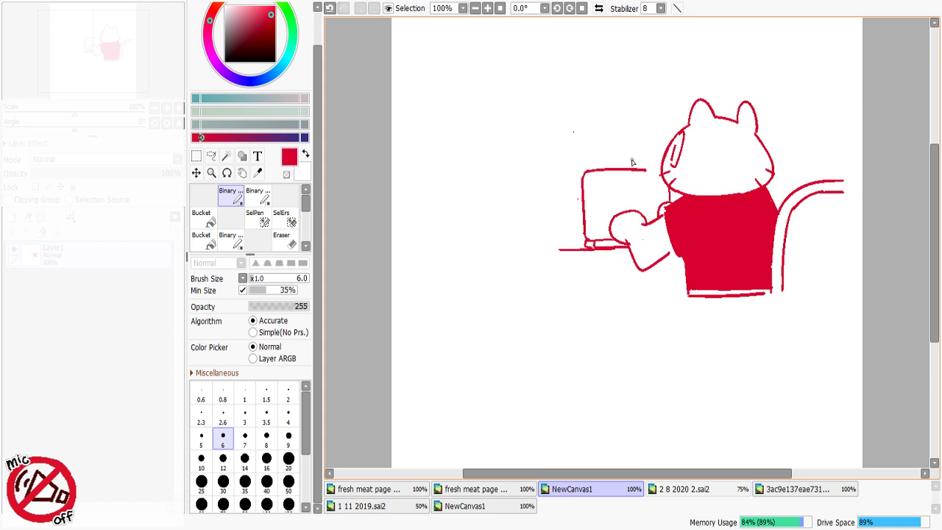
Clean up the laptop base outline and extend the screen's top edge to the cat's face
{"action": "key", "text": "minus"}
{"action": "left_click_drag", "start_coordinate": [594, 250], "coordinate": [591, 244]}
{"action": "key", "text": "minus"}
{"action": "key", "text": "ctrl+z"}
{"action": "key", "text": "minus"}
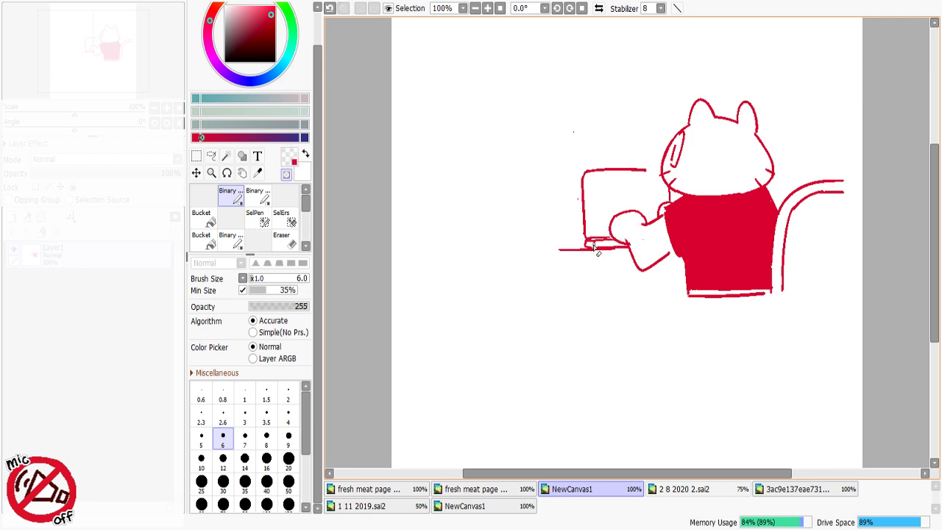
{"action": "key", "text": "minus"}
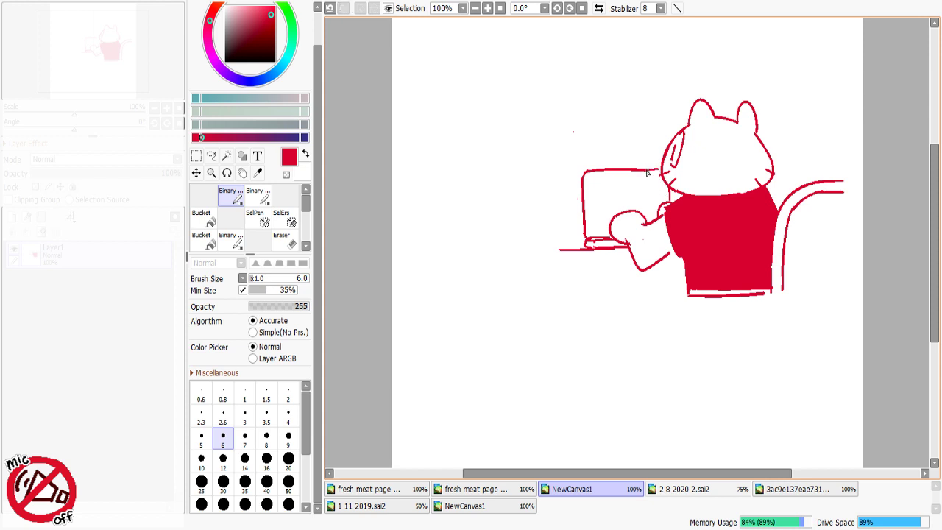
{"action": "key", "text": "minus"}
{"action": "mouse_move", "coordinate": [653, 172]}
{"action": "left_mouse_down"}
{"action": "mouse_move", "coordinate": [626, 171]}
{"action": "mouse_move", "coordinate": [657, 170]}
{"action": "left_mouse_up"}
{"action": "key", "text": "minus"}
Draw the inner bezel lines along the laptop screen's left and bottom edges
{"action": "key", "text": "ctrl+z"}
{"action": "key", "text": "ctrl+z"}
{"action": "key", "text": "ctrl+z"}
{"action": "left_click_drag", "start_coordinate": [590, 180], "coordinate": [591, 236]}
{"action": "key", "text": "ctrl+z"}
{"action": "mouse_move", "coordinate": [588, 181]}
{"action": "left_mouse_down"}
{"action": "mouse_move", "coordinate": [592, 222]}
{"action": "mouse_move", "coordinate": [611, 229]}
{"action": "mouse_move", "coordinate": [592, 228]}
{"action": "mouse_move", "coordinate": [610, 231]}
{"action": "mouse_move", "coordinate": [592, 228]}
{"action": "mouse_move", "coordinate": [590, 177]}
{"action": "mouse_move", "coordinate": [610, 236]}
{"action": "left_mouse_up"}
{"action": "key", "text": "ctrl+z"}
{"action": "key", "text": "ctrl+z"}
{"action": "key", "text": "ctrl+z"}
{"action": "key", "text": "ctrl+z"}
Complete the laptop's inner bezel with lines along the screen's top and right edges
{"action": "left_click_drag", "start_coordinate": [588, 176], "coordinate": [653, 174]}
{"action": "key", "text": "ctrl+z"}
{"action": "key", "text": "ctrl+z"}
{"action": "key", "text": "ctrl+z"}
{"action": "key", "text": "ctrl+z"}
{"action": "key", "text": "ctrl+z"}
{"action": "key", "text": "ctrl+z"}
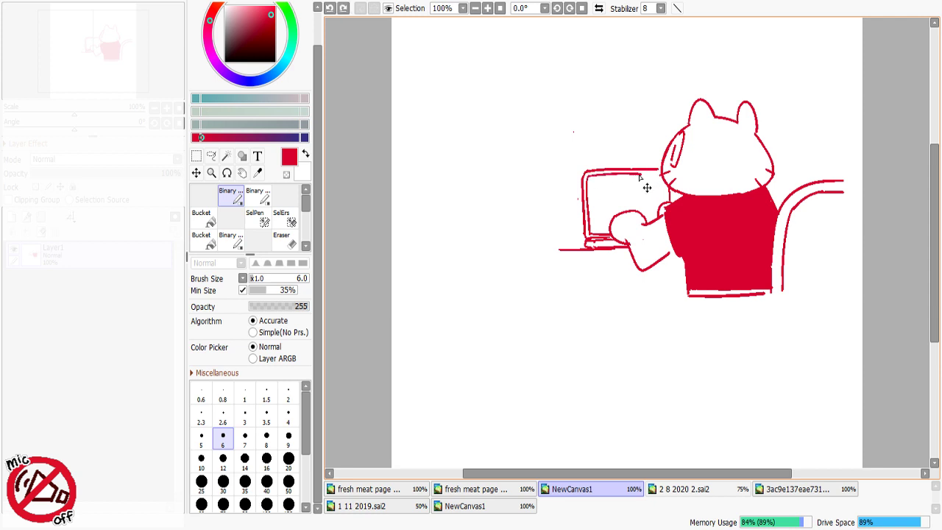
{"action": "key", "text": "ctrl+y"}
{"action": "key", "text": "ctrl+z"}
{"action": "key", "text": "ctrl+y"}
Handwrite "6/14 Stl" on the laptop screen above the cat's hand
{"action": "left_click_drag", "start_coordinate": [599, 190], "coordinate": [593, 208]}
{"action": "key", "text": "ctrl+z"}
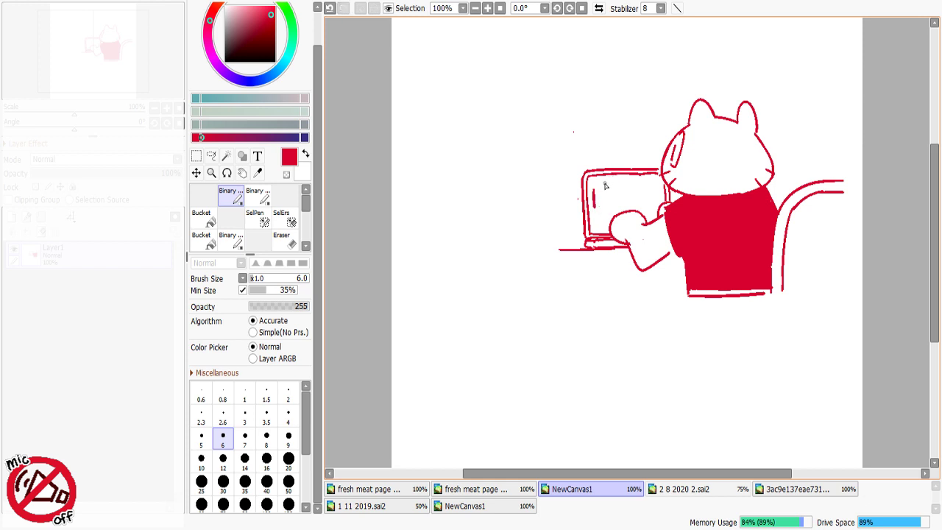
{"action": "key", "text": "ctrl+z"}
{"action": "mouse_move", "coordinate": [595, 195]}
{"action": "left_mouse_down"}
{"action": "mouse_move", "coordinate": [600, 208]}
{"action": "mouse_move", "coordinate": [648, 203]}
{"action": "left_mouse_up"}
{"action": "key", "text": "ctrl+z"}
{"action": "key", "text": "ctrl+z"}
{"action": "key", "text": "ctrl+z"}
{"action": "key", "text": "ctrl+z"}
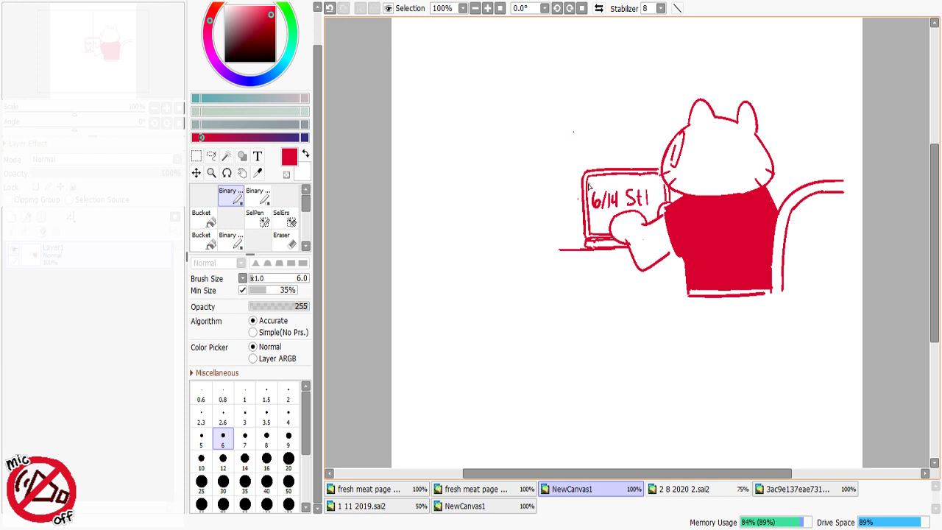
Draw a thin window title bar with small marks across the top of the laptop screen
{"action": "left_click_drag", "start_coordinate": [589, 185], "coordinate": [666, 180]}
{"action": "key", "text": "ctrl+z"}
{"action": "key", "text": "ctrl+z"}
Select the handwritten text on the laptop screen, shift it slightly right, deselect, and return to the Binary Pen
{"action": "left_click", "coordinate": [196, 156]}
{"action": "left_click_drag", "start_coordinate": [590, 188], "coordinate": [654, 211]}
{"action": "left_click_drag", "start_coordinate": [641, 204], "coordinate": [649, 205]}
{"action": "key", "text": "ctrl+d"}
{"action": "key", "text": "n"}
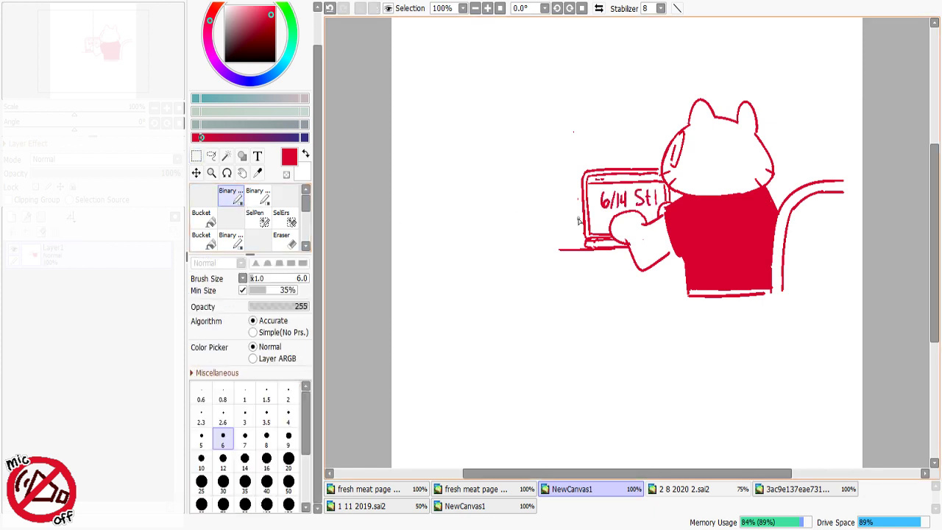
Draw a vertical sidebar divider with a column of small marks along the left side of the laptop's screen
{"action": "left_click_drag", "start_coordinate": [600, 187], "coordinate": [600, 229]}
{"action": "key", "text": "ctrl+z"}
{"action": "key", "text": "ctrl+z"}
{"action": "key", "text": "ctrl+z"}
{"action": "left_click_drag", "start_coordinate": [596, 184], "coordinate": [601, 237]}
{"action": "key", "text": "ctrl+z"}
{"action": "left_click_drag", "start_coordinate": [596, 184], "coordinate": [601, 229]}
{"action": "left_click_drag", "start_coordinate": [662, 184], "coordinate": [667, 209]}
{"action": "key", "text": "ctrl+z"}
{"action": "key", "text": "ctrl+z"}
Try erasing and redrawing the short stroke inside the cat's glasses lens
{"action": "key", "text": "c"}
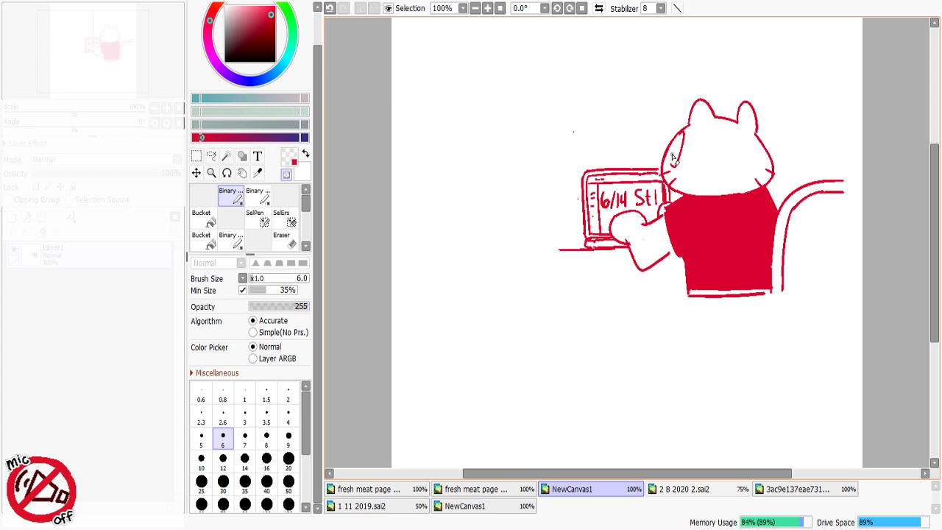
{"action": "key", "text": "c"}
{"action": "key", "text": "ctrl+z"}
{"action": "left_click_drag", "start_coordinate": [671, 150], "coordinate": [671, 166]}
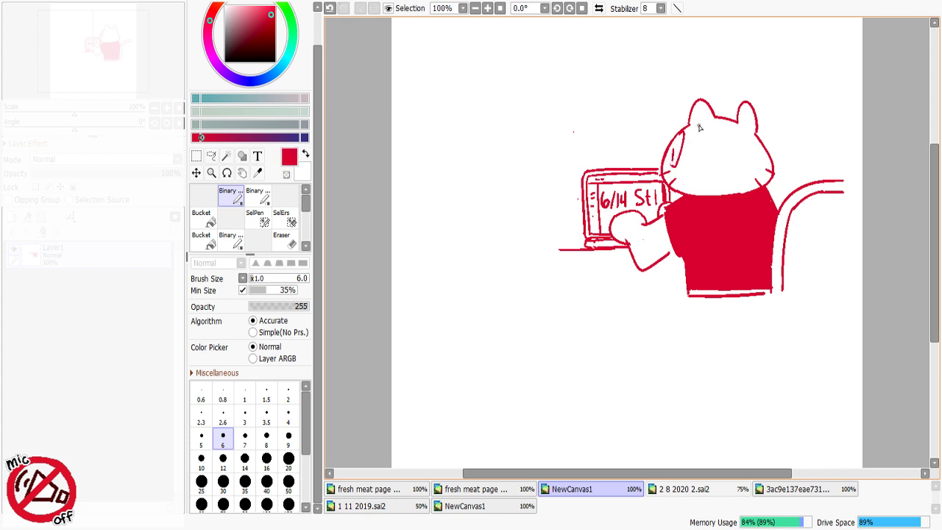
{"action": "key", "text": "ctrl+z"}
{"action": "key", "text": "ctrl+z"}
Handwrite "...shit" above the laptop and enclose it in a cloud-shaped thought bubble
{"action": "left_click_drag", "start_coordinate": [589, 60], "coordinate": [587, 79]}
{"action": "key", "text": "ctrl+z"}
{"action": "left_click", "coordinate": [604, 68]}
{"action": "key", "text": "ctrl+z"}
{"action": "left_click_drag", "start_coordinate": [625, 70], "coordinate": [647, 71]}
{"action": "mouse_move", "coordinate": [650, 53]}
{"action": "left_mouse_down"}
{"action": "mouse_move", "coordinate": [594, 60]}
{"action": "mouse_move", "coordinate": [611, 94]}
{"action": "left_mouse_up"}
{"action": "key", "text": "ctrl+z"}
{"action": "mouse_move", "coordinate": [612, 41]}
{"action": "left_mouse_down"}
{"action": "mouse_move", "coordinate": [601, 86]}
{"action": "mouse_move", "coordinate": [626, 94]}
{"action": "mouse_move", "coordinate": [647, 80]}
{"action": "left_mouse_up"}
{"action": "mouse_move", "coordinate": [614, 45]}
{"action": "left_mouse_down"}
{"action": "mouse_move", "coordinate": [634, 35]}
{"action": "mouse_move", "coordinate": [658, 50]}
{"action": "mouse_move", "coordinate": [675, 72]}
{"action": "mouse_move", "coordinate": [657, 88]}
{"action": "mouse_move", "coordinate": [696, 73]}
{"action": "mouse_move", "coordinate": [703, 91]}
{"action": "mouse_move", "coordinate": [692, 81]}
{"action": "left_mouse_up"}
{"action": "key", "text": "ctrl+z"}
{"action": "key", "text": "ctrl+z"}
{"action": "key", "text": "ctrl+z"}
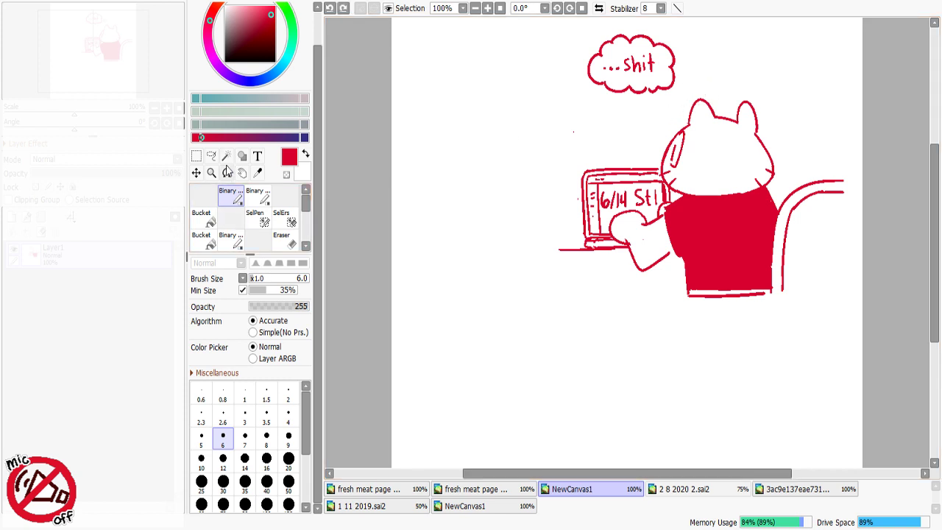
Lasso the thought bubble, move it slightly lower, deselect, and switch to the second Binary Pen
{"action": "left_click", "coordinate": [211, 155]}
{"action": "mouse_move", "coordinate": [580, 23]}
{"action": "left_mouse_down"}
{"action": "mouse_move", "coordinate": [626, 99]}
{"action": "mouse_move", "coordinate": [657, 103]}
{"action": "mouse_move", "coordinate": [688, 83]}
{"action": "left_mouse_up"}
{"action": "mouse_move", "coordinate": [700, 71]}
{"action": "left_mouse_down"}
{"action": "mouse_move", "coordinate": [660, 25]}
{"action": "mouse_move", "coordinate": [649, 115]}
{"action": "mouse_move", "coordinate": [698, 67]}
{"action": "mouse_move", "coordinate": [625, 98]}
{"action": "mouse_move", "coordinate": [781, 50]}
{"action": "mouse_move", "coordinate": [654, 94]}
{"action": "mouse_move", "coordinate": [659, 87]}
{"action": "left_mouse_up"}
{"action": "left_click", "coordinate": [196, 172]}
{"action": "key", "text": "ctrl+d"}
{"action": "left_click", "coordinate": [259, 199]}
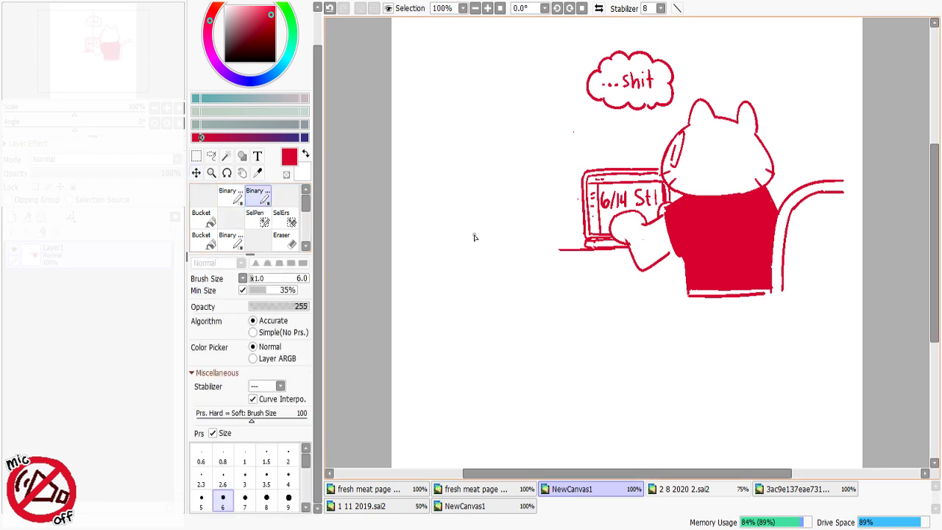
Try to draw the desk's lower edge line beneath the laptop
{"action": "left_click_drag", "start_coordinate": [568, 263], "coordinate": [632, 263]}
{"action": "key", "text": "ctrl+z"}
{"action": "left_click_drag", "start_coordinate": [568, 265], "coordinate": [637, 264]}
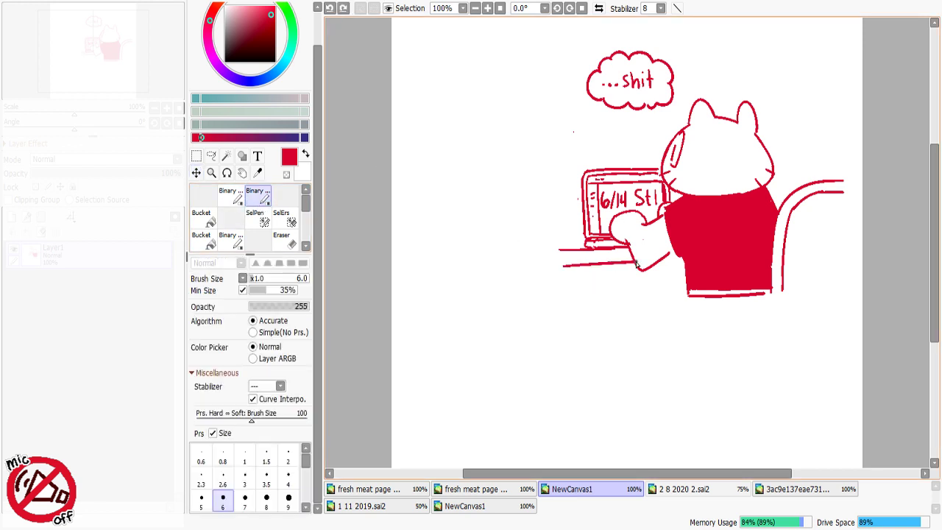
{"action": "key", "text": "ctrl+z"}
Try to draw a jagged fur tuft under the cat's forearm
{"action": "mouse_move", "coordinate": [565, 264]}
{"action": "left_mouse_down"}
{"action": "mouse_move", "coordinate": [649, 271]}
{"action": "mouse_move", "coordinate": [636, 280]}
{"action": "mouse_move", "coordinate": [652, 282]}
{"action": "mouse_move", "coordinate": [638, 289]}
{"action": "mouse_move", "coordinate": [663, 260]}
{"action": "mouse_move", "coordinate": [650, 287]}
{"action": "mouse_move", "coordinate": [637, 269]}
{"action": "mouse_move", "coordinate": [640, 290]}
{"action": "mouse_move", "coordinate": [667, 257]}
{"action": "left_mouse_up"}
{"action": "key", "text": "ctrl+z"}
{"action": "key", "text": "ctrl+z"}
{"action": "key", "text": "ctrl+z"}
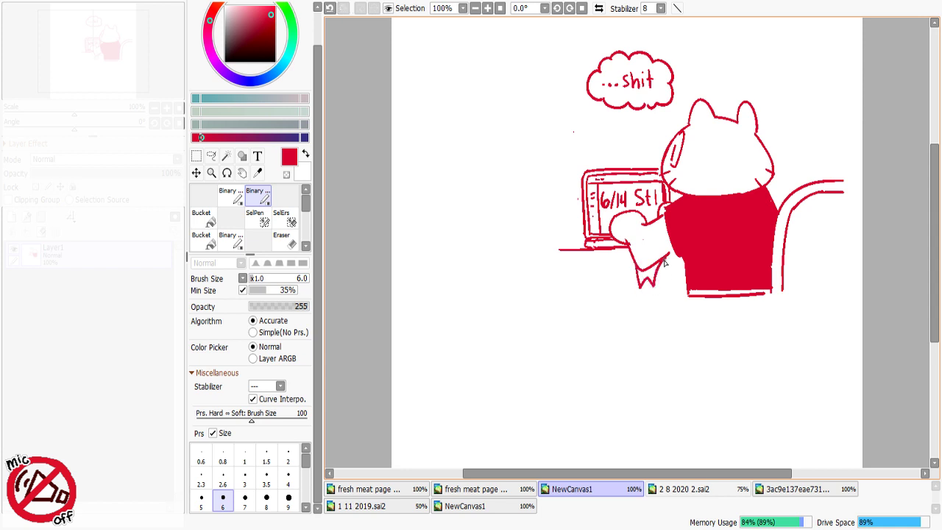
{"action": "key", "text": "ctrl+z"}
Check the earlier cat drawings in the other open files and draw fur tufts beneath the cat's elbow, next to its shirt
{"action": "left_click", "coordinate": [487, 509]}
{"action": "left_click", "coordinate": [390, 506]}
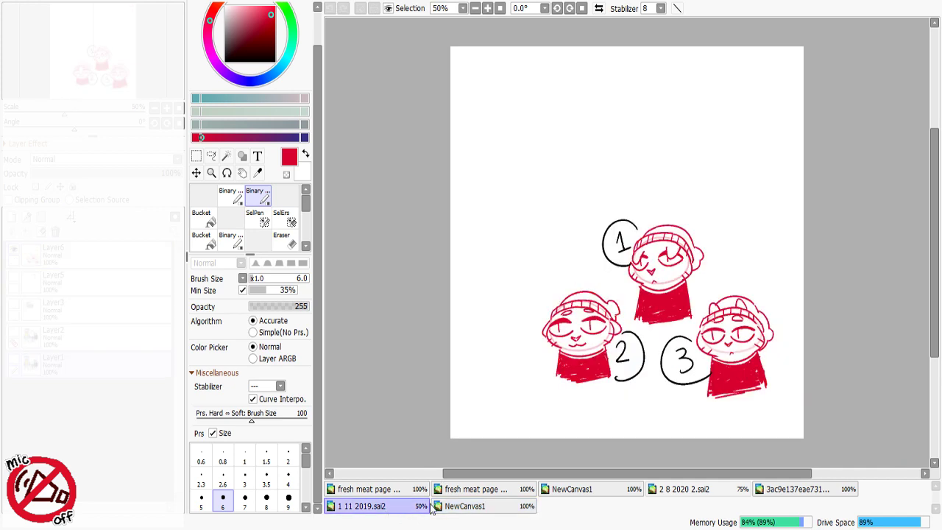
{"action": "left_click", "coordinate": [588, 490]}
{"action": "left_click", "coordinate": [662, 493]}
{"action": "left_click", "coordinate": [782, 493]}
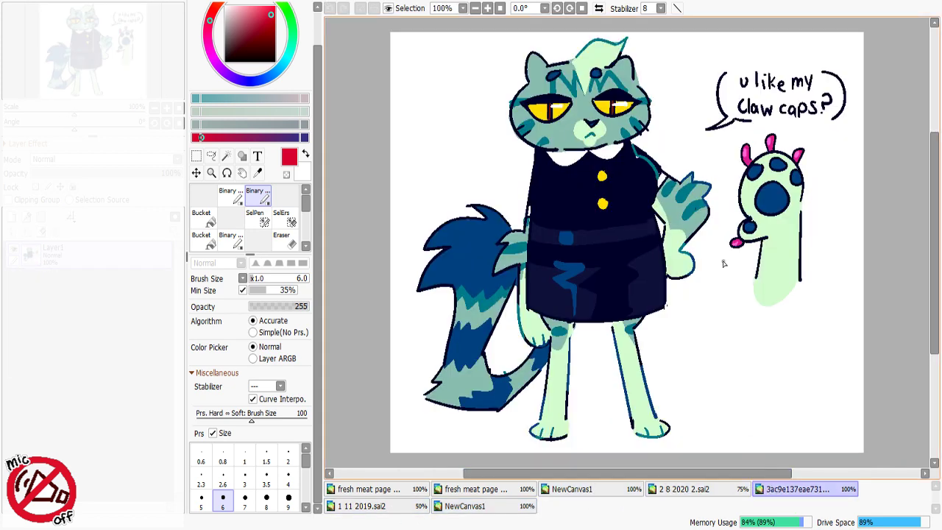
{"action": "left_click", "coordinate": [609, 489]}
{"action": "mouse_move", "coordinate": [650, 269]}
{"action": "left_mouse_down"}
{"action": "mouse_move", "coordinate": [671, 268]}
{"action": "mouse_move", "coordinate": [662, 259]}
{"action": "left_mouse_up"}
{"action": "key", "text": "minus"}
{"action": "key", "text": "x"}
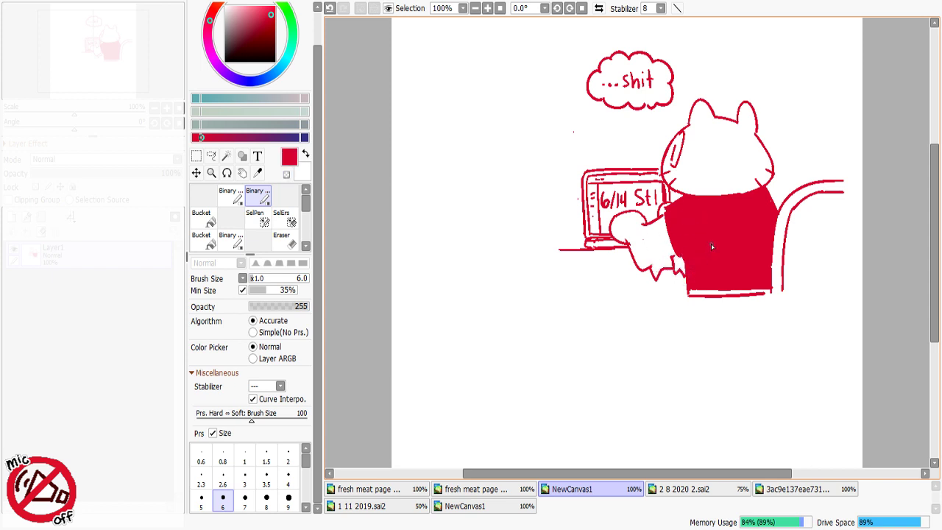
{"action": "key", "text": "ctrl+z"}
{"action": "left_click_drag", "start_coordinate": [673, 257], "coordinate": [685, 264]}
Extend the desk's top line further left and add a parallel lower line to form the desktop edge
{"action": "mouse_move", "coordinate": [564, 250]}
{"action": "left_mouse_down"}
{"action": "mouse_move", "coordinate": [532, 251]}
{"action": "mouse_move", "coordinate": [578, 252]}
{"action": "left_mouse_up"}
{"action": "key", "text": "ctrl+z"}
{"action": "key", "text": "ctrl+z"}
{"action": "mouse_move", "coordinate": [489, 252]}
{"action": "left_mouse_down"}
{"action": "mouse_move", "coordinate": [576, 254]}
{"action": "mouse_move", "coordinate": [539, 251]}
{"action": "mouse_move", "coordinate": [570, 250]}
{"action": "left_mouse_up"}
{"action": "key", "text": "ctrl+z"}
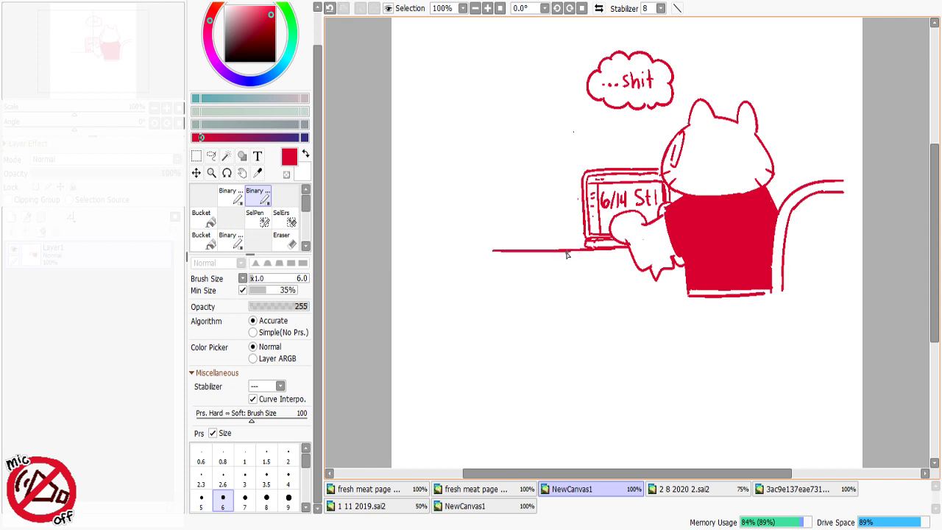
{"action": "left_click_drag", "start_coordinate": [502, 267], "coordinate": [632, 262]}
{"action": "key", "text": "ctrl+z"}
{"action": "key", "text": "ctrl+z"}
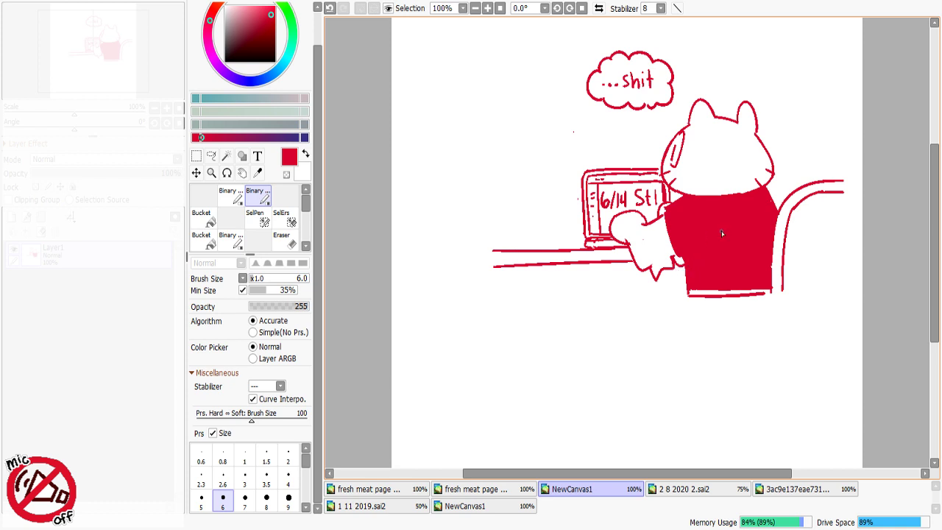
Add a second short line beneath the cat's seat and a small thought circle between its head and the bubble
{"action": "key", "text": "ctrl+z"}
{"action": "left_click_drag", "start_coordinate": [703, 297], "coordinate": [770, 303]}
{"action": "key", "text": "minus"}
{"action": "key", "text": "minus"}
{"action": "mouse_move", "coordinate": [677, 110]}
{"action": "left_mouse_down"}
{"action": "mouse_move", "coordinate": [671, 122]}
{"action": "mouse_move", "coordinate": [679, 114]}
{"action": "left_mouse_up"}
{"action": "key", "text": "ctrl+z"}
Draw a mug with a handle on the desk to the left of the laptop
{"action": "left_click_drag", "start_coordinate": [558, 224], "coordinate": [559, 248]}
{"action": "key", "text": "ctrl+z"}
{"action": "left_click_drag", "start_coordinate": [565, 201], "coordinate": [566, 247]}
{"action": "mouse_move", "coordinate": [566, 200]}
{"action": "left_mouse_down"}
{"action": "mouse_move", "coordinate": [526, 201]}
{"action": "mouse_move", "coordinate": [525, 249]}
{"action": "left_mouse_up"}
{"action": "key", "text": "ctrl+z"}
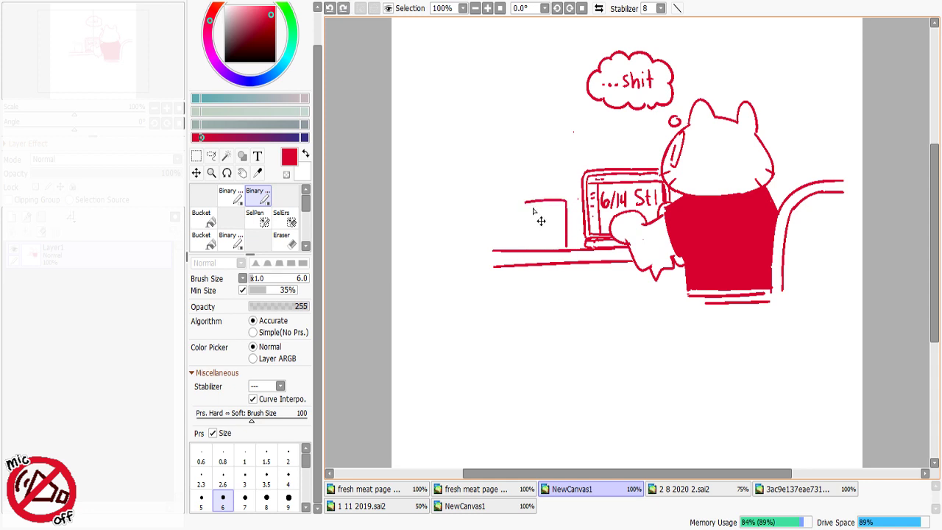
{"action": "left_click_drag", "start_coordinate": [525, 202], "coordinate": [523, 248]}
{"action": "mouse_move", "coordinate": [536, 211]}
{"action": "left_mouse_down"}
{"action": "mouse_move", "coordinate": [541, 233]}
{"action": "mouse_move", "coordinate": [576, 231]}
{"action": "mouse_move", "coordinate": [569, 250]}
{"action": "mouse_move", "coordinate": [571, 241]}
{"action": "left_mouse_up"}
{"action": "key", "text": "ctrl+z"}
{"action": "key", "text": "ctrl+z"}
{"action": "key", "text": "ctrl+z"}
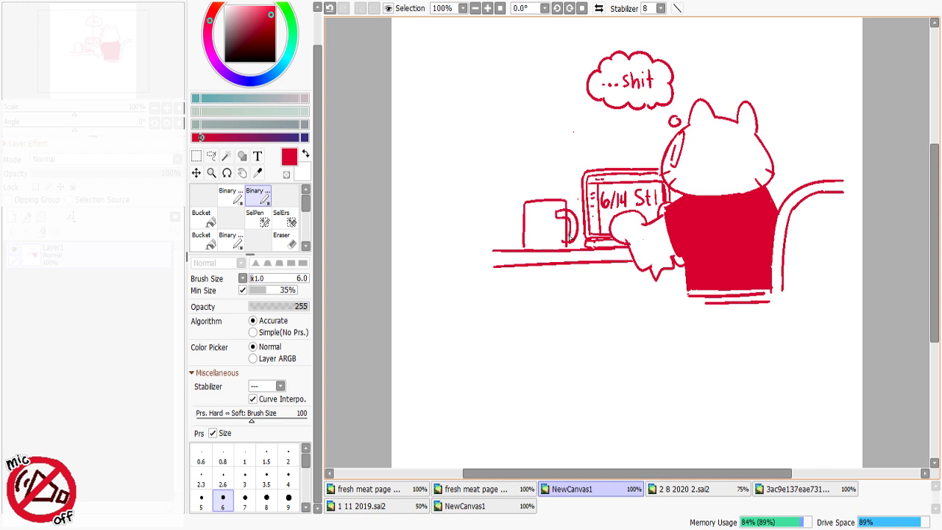
Clean up the overlapping lines around the mug's handle by erasing and redrawing its shape with the transparent and red colors
{"action": "key", "text": "minus"}
{"action": "key", "text": "c"}
{"action": "key", "text": "c"}
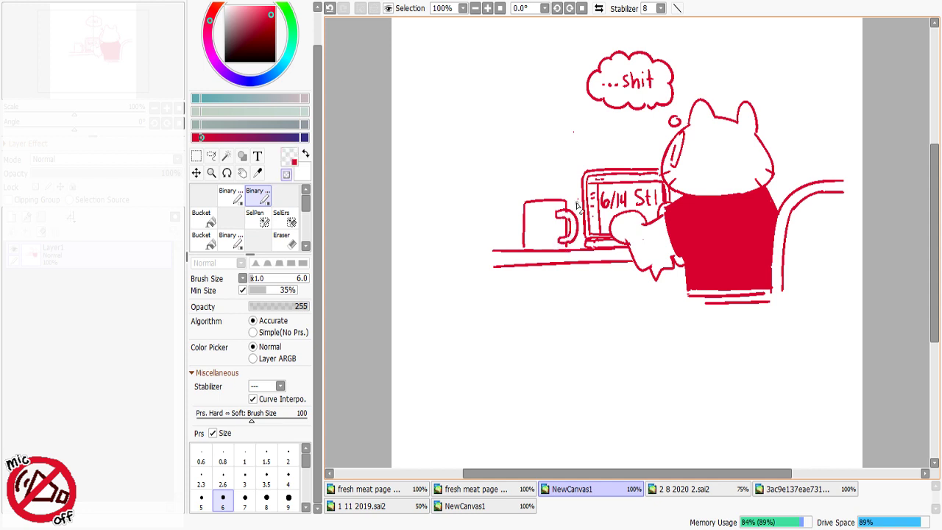
{"action": "key", "text": "c"}
{"action": "key", "text": "c"}
{"action": "key", "text": "c"}
{"action": "key", "text": "c"}
{"action": "key", "text": "ctrl+z"}
{"action": "key", "text": "ctrl+y"}
{"action": "key", "text": "c"}
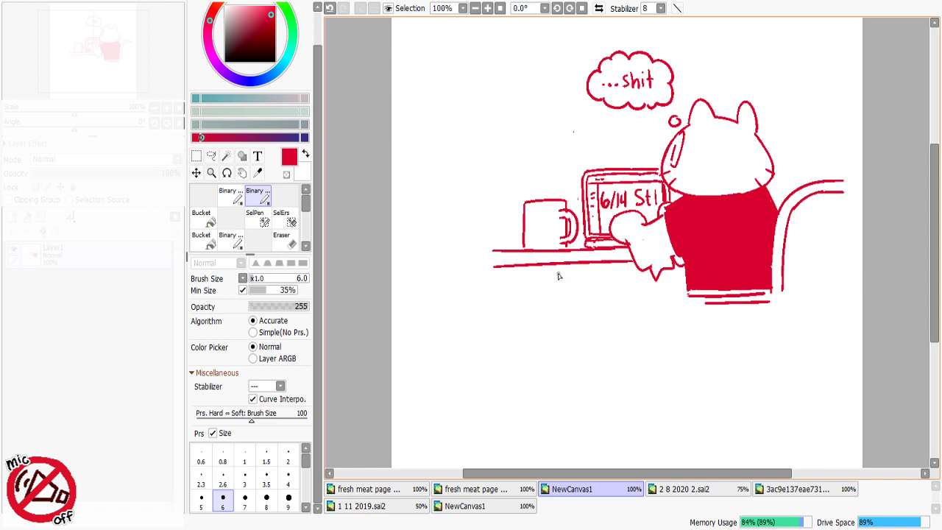
Outline the desk's front panel below the desktop edge and fill it with red using the Bucket
{"action": "key", "text": "ctrl+z"}
{"action": "mouse_move", "coordinate": [502, 267]}
{"action": "left_mouse_down"}
{"action": "mouse_move", "coordinate": [518, 296]}
{"action": "mouse_move", "coordinate": [647, 281]}
{"action": "left_mouse_up"}
{"action": "key", "text": "ctrl+z"}
{"action": "left_click_drag", "start_coordinate": [506, 291], "coordinate": [589, 290]}
{"action": "key", "text": "ctrl+y"}
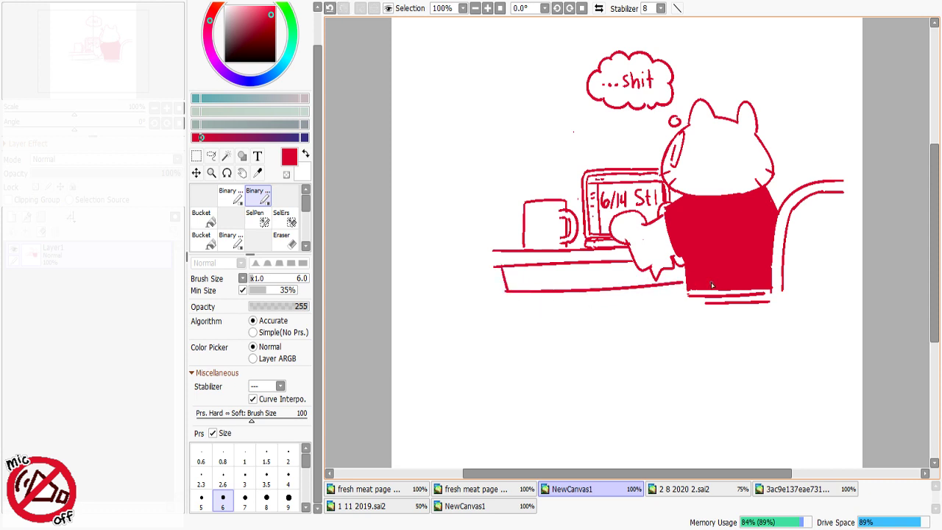
{"action": "key", "text": "ctrl+z"}
{"action": "left_click_drag", "start_coordinate": [507, 290], "coordinate": [682, 287]}
{"action": "key", "text": "ctrl+z"}
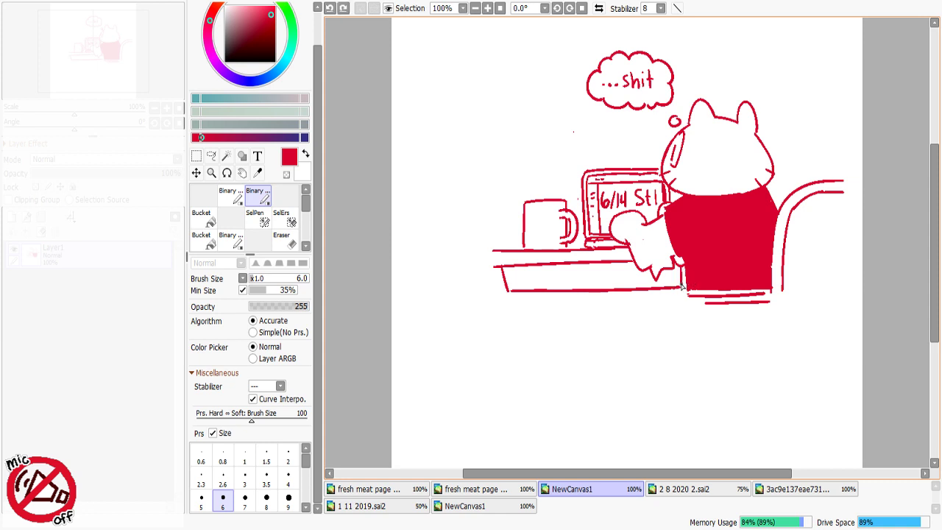
{"action": "left_click", "coordinate": [202, 218]}
{"action": "left_click", "coordinate": [545, 277]}
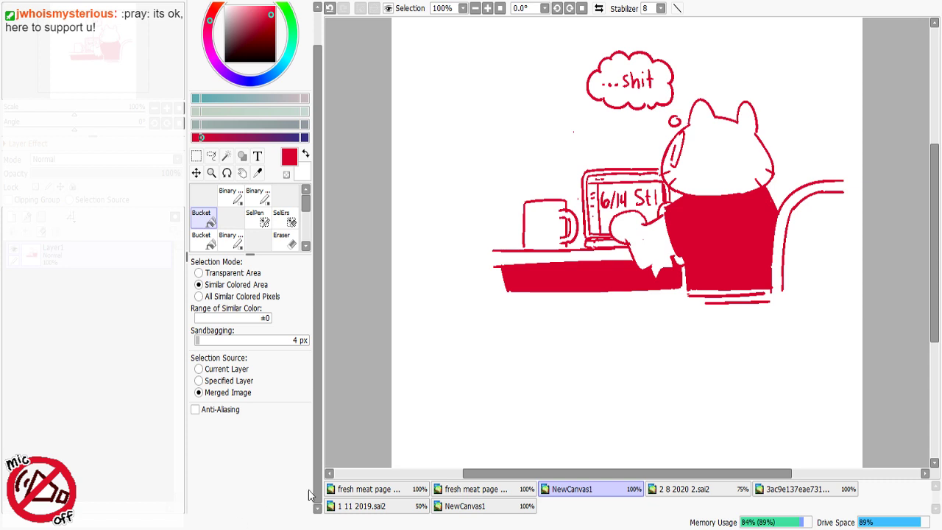
Hide Layer1 of the cat sketch and close the other NewCanvas1 document containing the laptop and keyboard drawing tips
{"action": "left_click", "coordinate": [13, 250]}
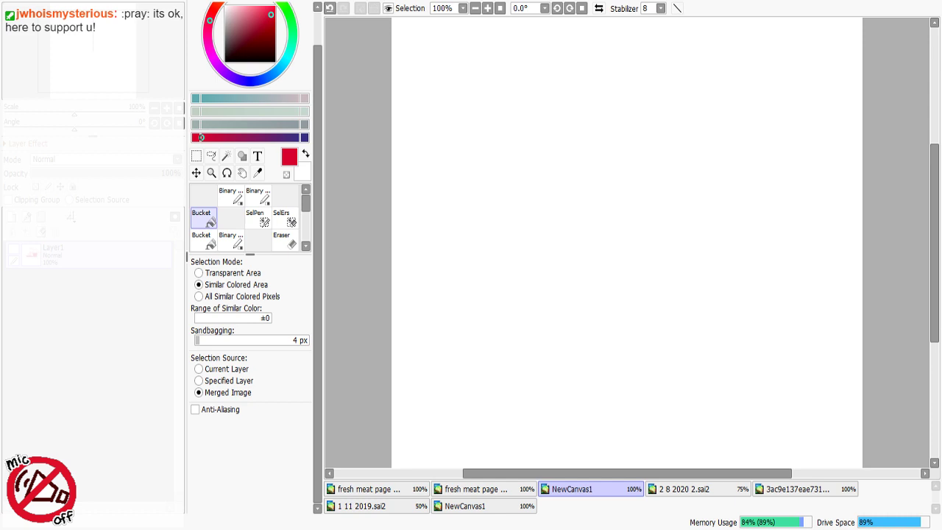
{"action": "left_click", "coordinate": [456, 507]}
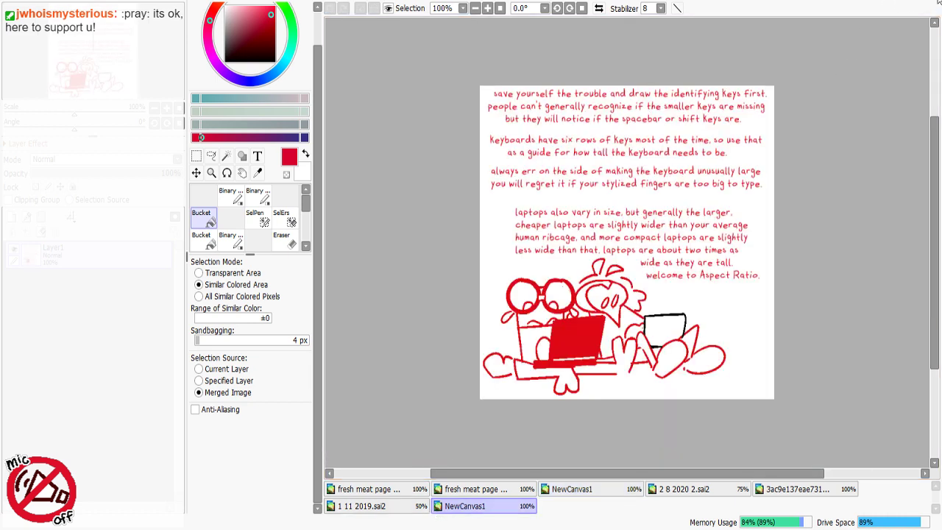
{"action": "left_click", "coordinate": [937, 3]}
{"action": "left_click", "coordinate": [673, 490]}
{"action": "left_click", "coordinate": [610, 491]}
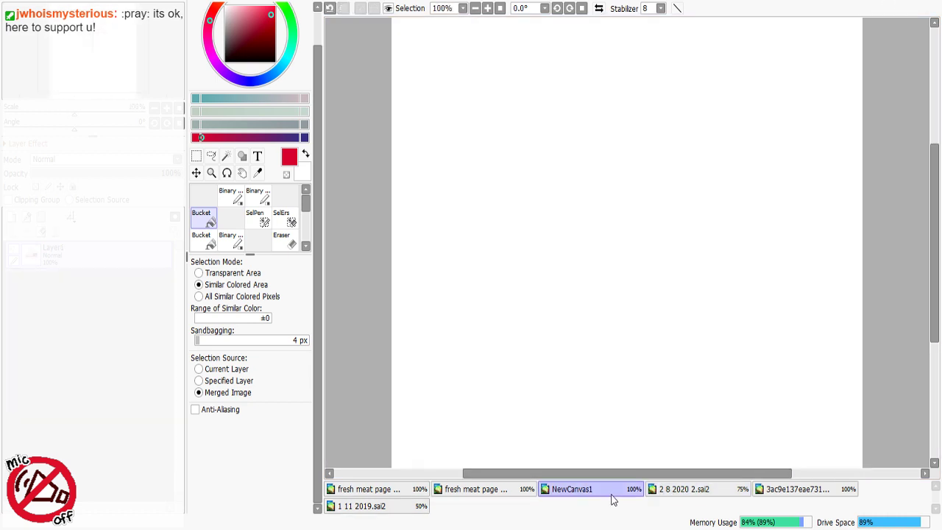
{"action": "left_click", "coordinate": [688, 494]}
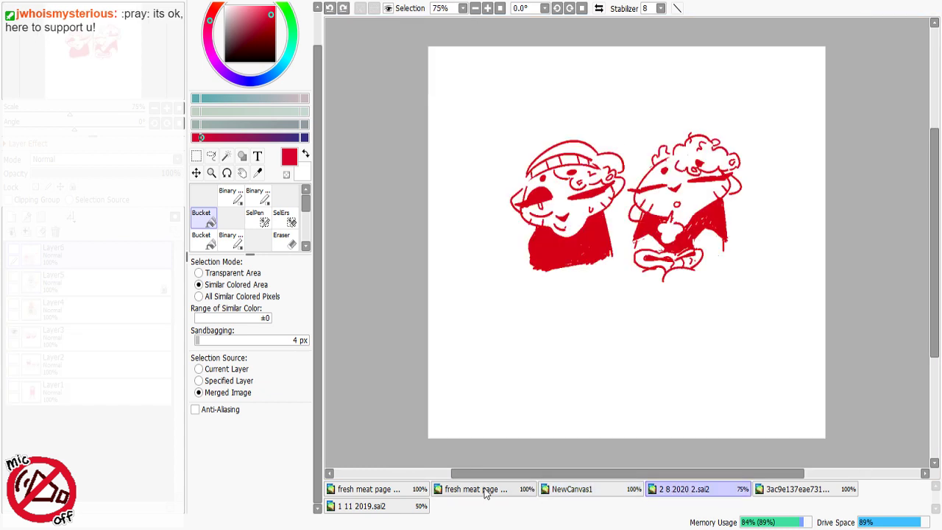
{"action": "left_click", "coordinate": [485, 491]}
{"action": "left_click", "coordinate": [762, 491]}
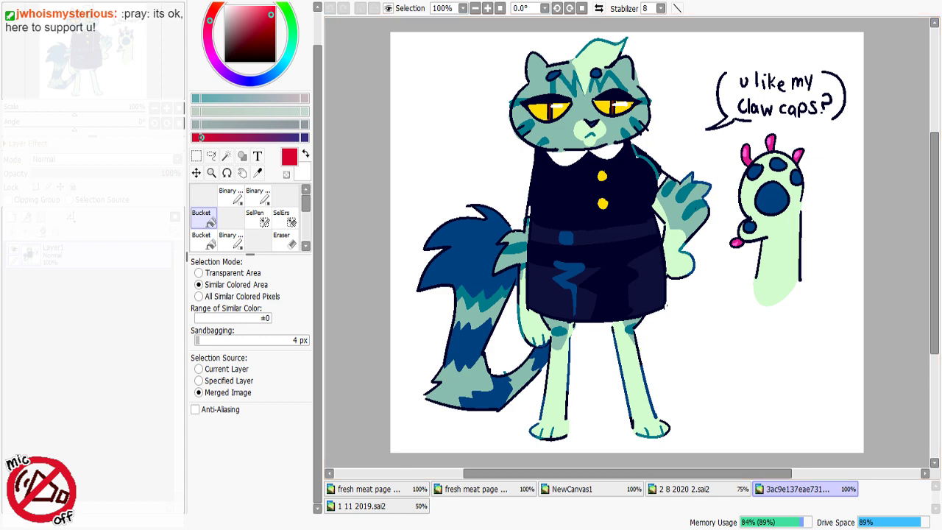
Switch to felix's document in Google Docs and continue item a under point 9 with "charlotte starts off strong, felix"
{"action": "key", "text": "alt+Tab"}
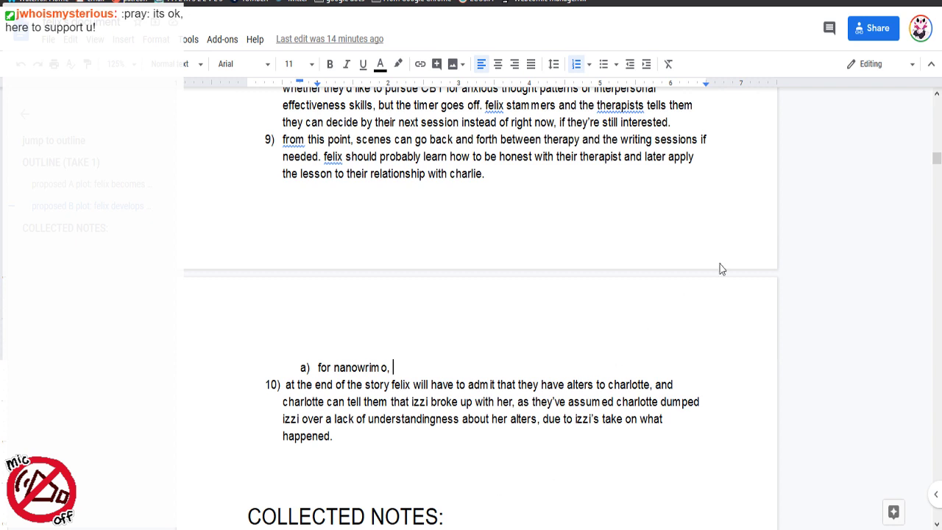
{"action": "left_click_drag", "start_coordinate": [381, 367], "coordinate": [372, 369]}
{"action": "left_click", "coordinate": [390, 369]}
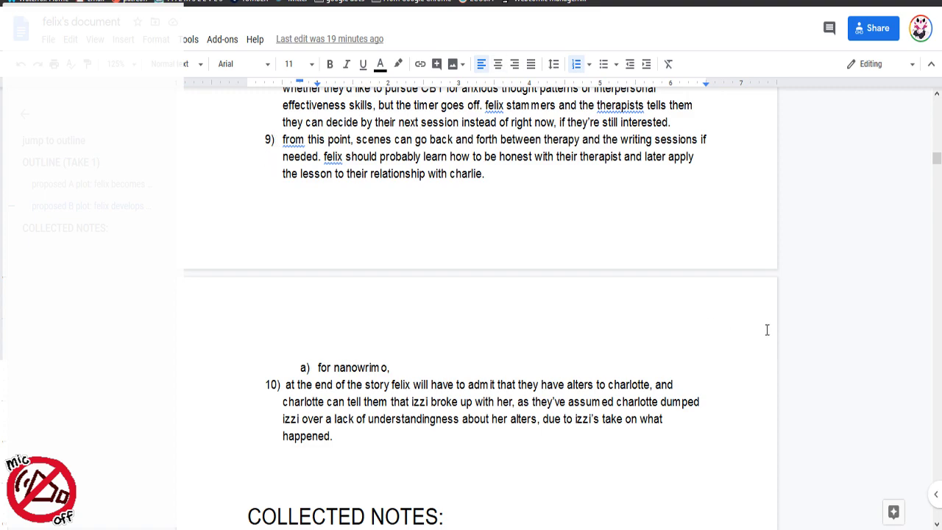
{"action": "left_click_drag", "start_coordinate": [938, 157], "coordinate": [938, 161]}
{"action": "type", "text": "charl"}
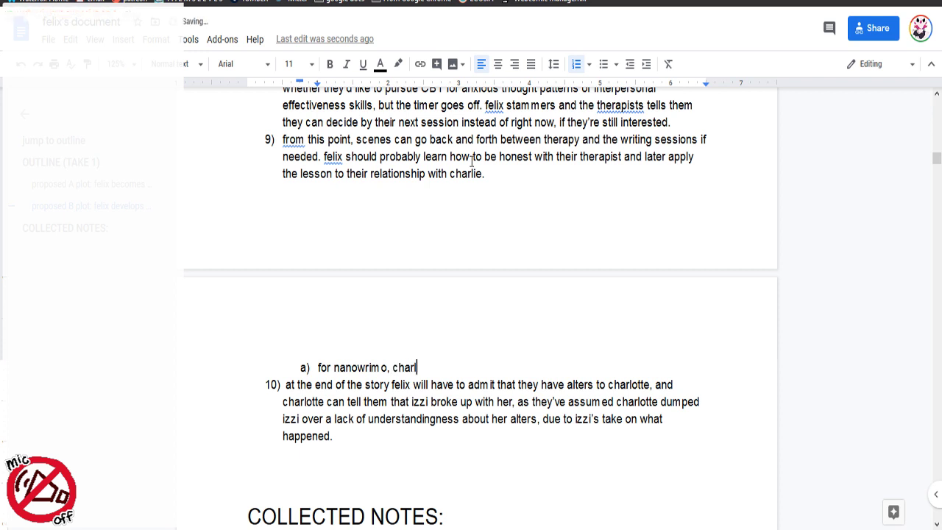
{"action": "type", "text": "otte s"}
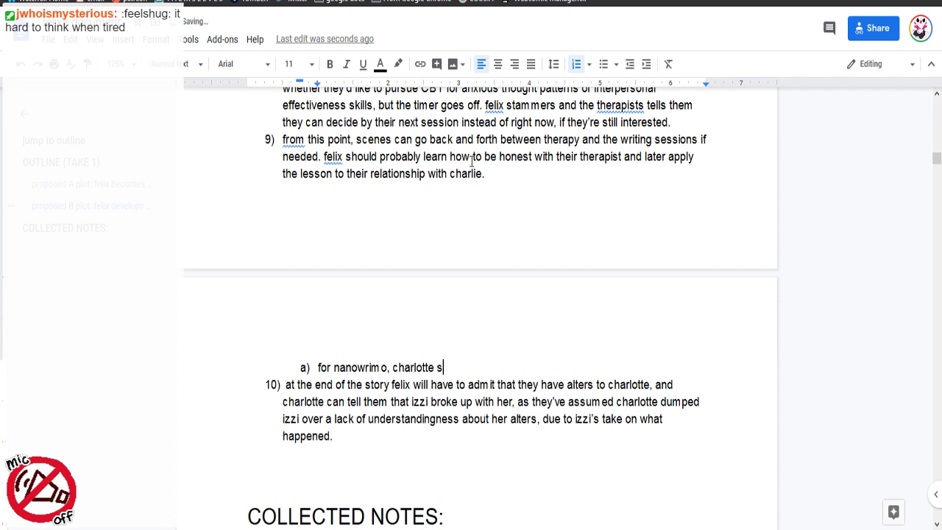
{"action": "type", "text": "tarts off strong, felix"}
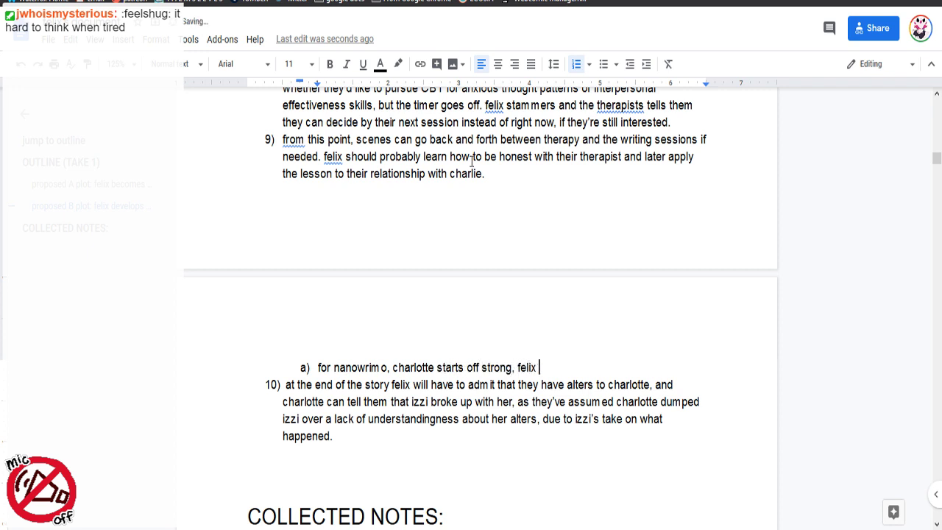
Replace the trailing "felix" in item a with "and felix stalls by just bullshitting it." and start an empty item b
{"action": "key", "text": "BackSpace"}
{"action": "key", "text": "BackSpace"}
{"action": "key", "text": "BackSpace"}
{"action": "key", "text": "BackSpace"}
{"action": "key", "text": "BackSpace"}
{"action": "key", "text": "BackSpace"}
{"action": "type", "text": "and felix stalls by"}
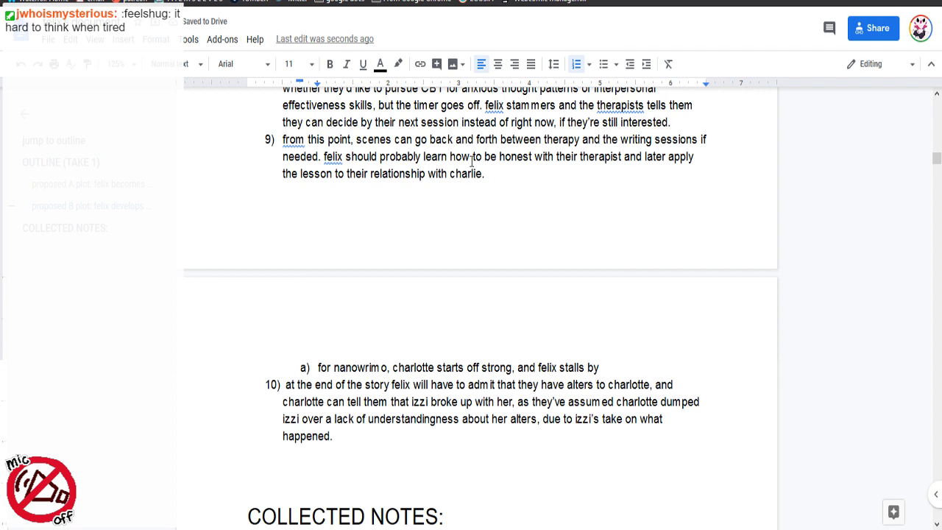
{"action": "type", "text": "just bullshitt"}
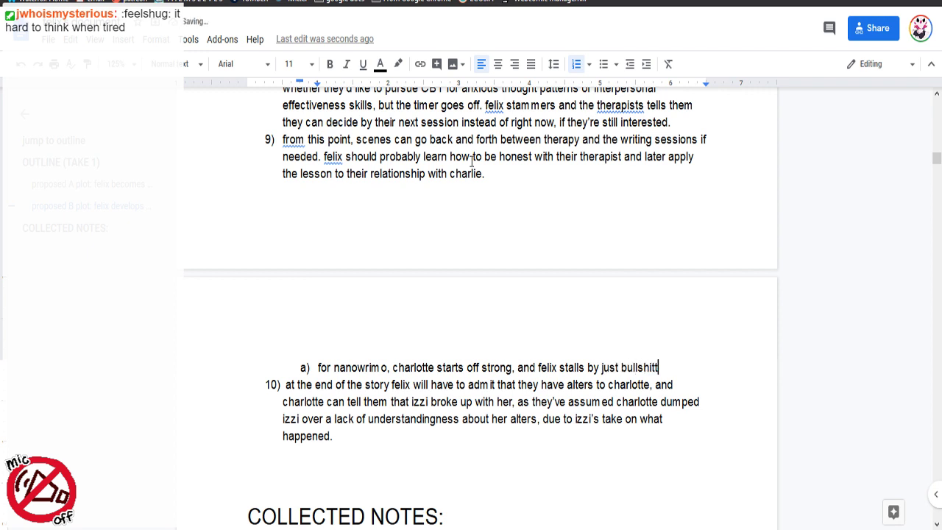
{"action": "type", "text": "ing it."}
{"action": "key", "text": "Return"}
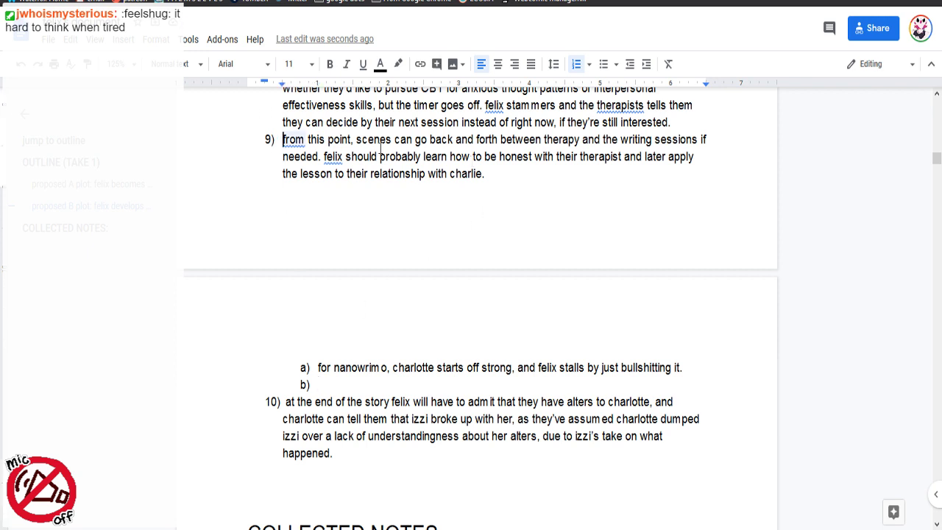
Extend the end of item a under point 9 with "over voice -- you can assume at this point they don't need actual evidence"
{"action": "left_click_drag", "start_coordinate": [282, 140], "coordinate": [324, 158]}
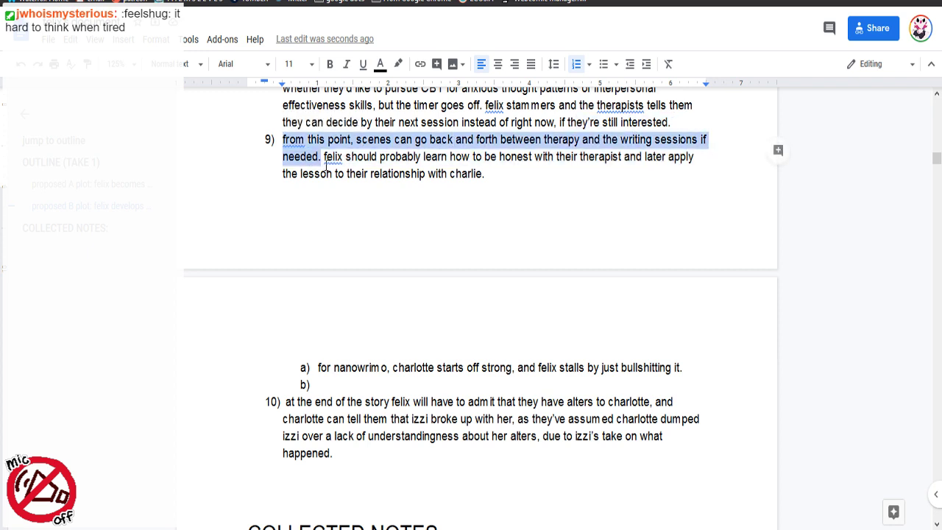
{"action": "left_click", "coordinate": [394, 385]}
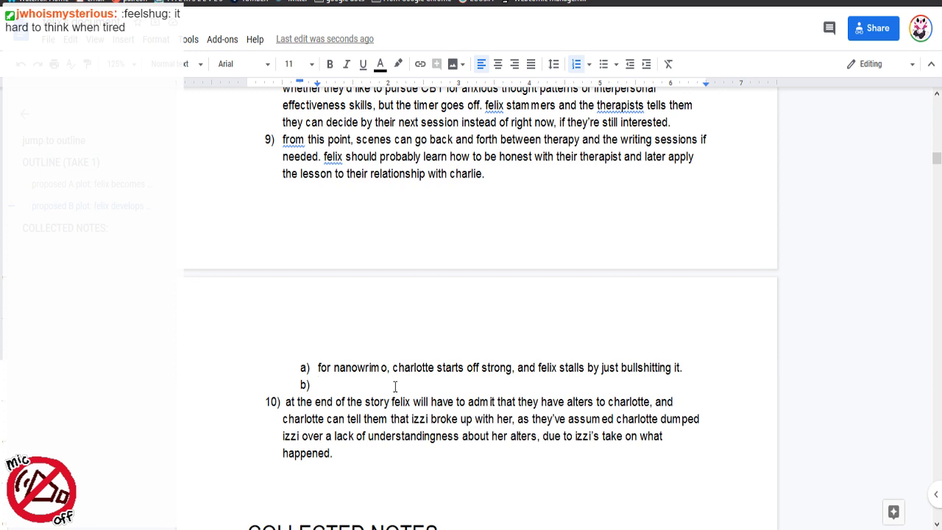
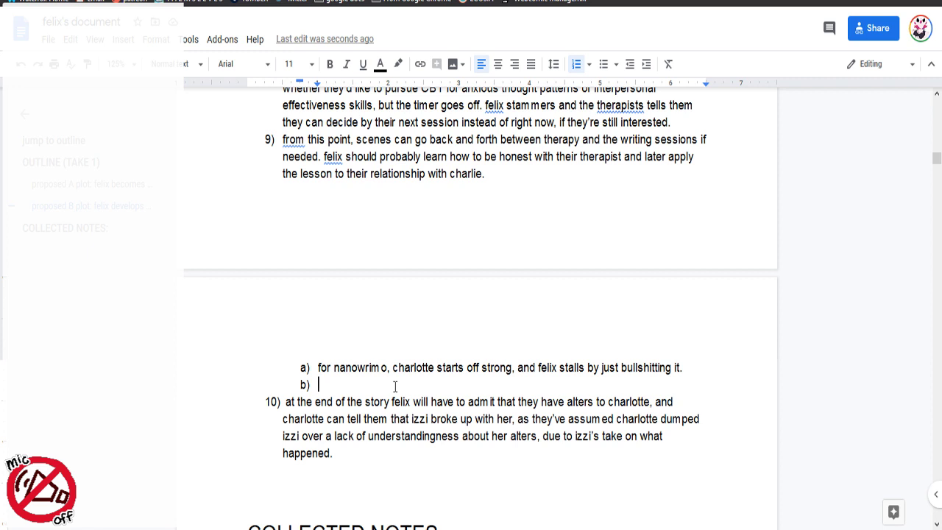
{"action": "left_click", "coordinate": [679, 367]}
{"action": "key", "text": "BackSpace"}
{"action": "type", "text": "over voice --"}
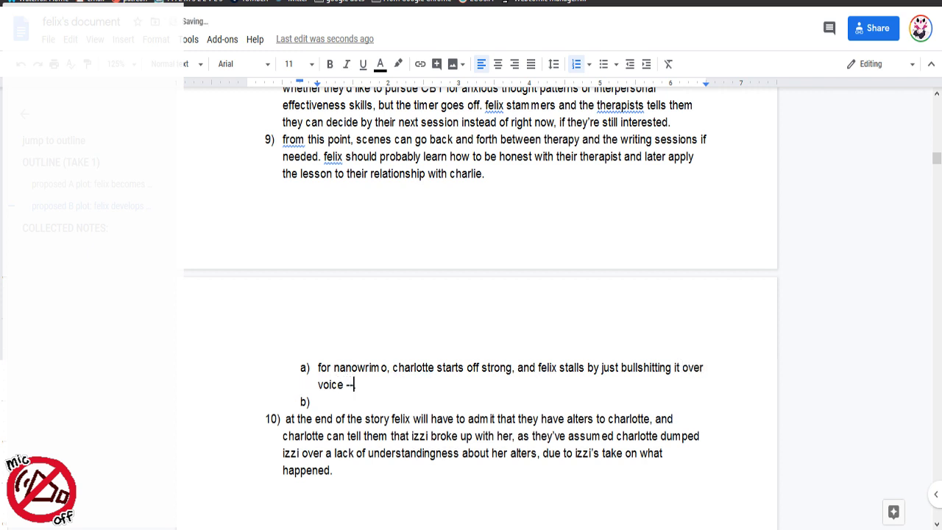
{"action": "type", "text": " you can assume"}
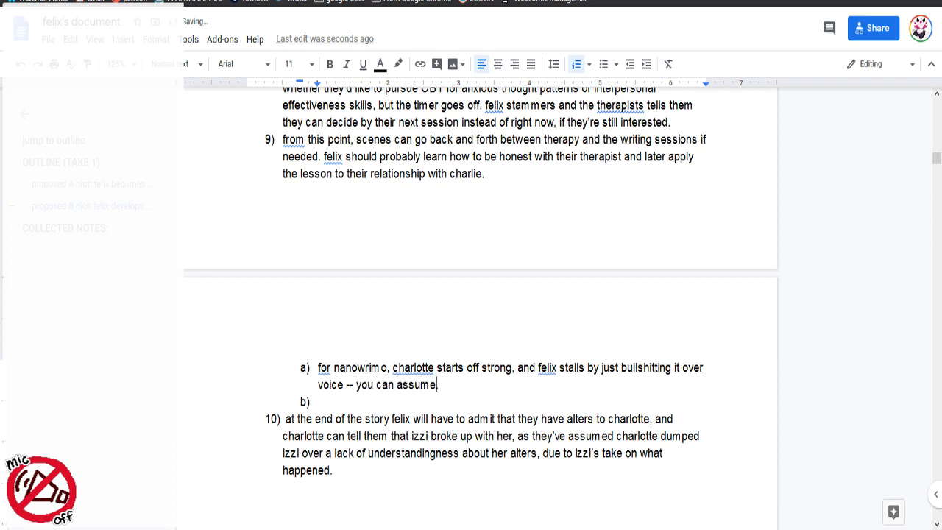
{"action": "type", "text": " at this point they do"}
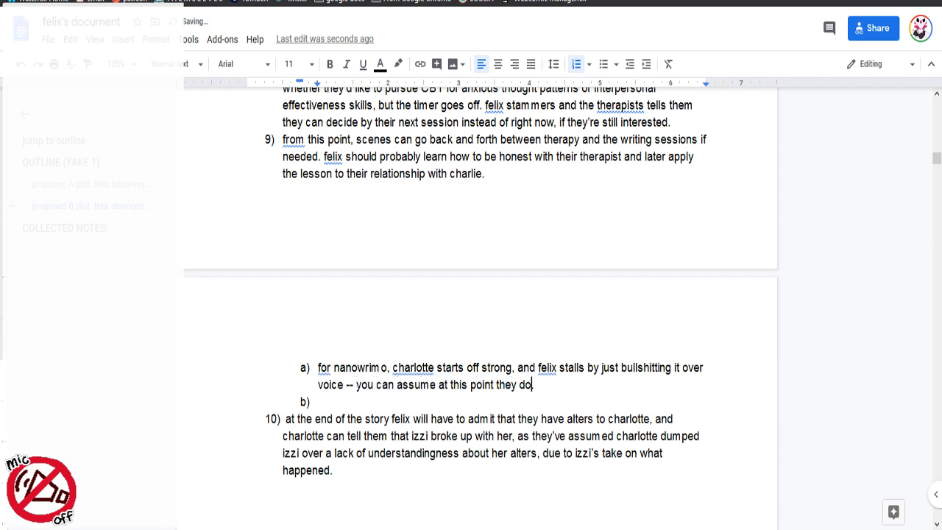
{"action": "type", "text": "n't need actual evidence."}
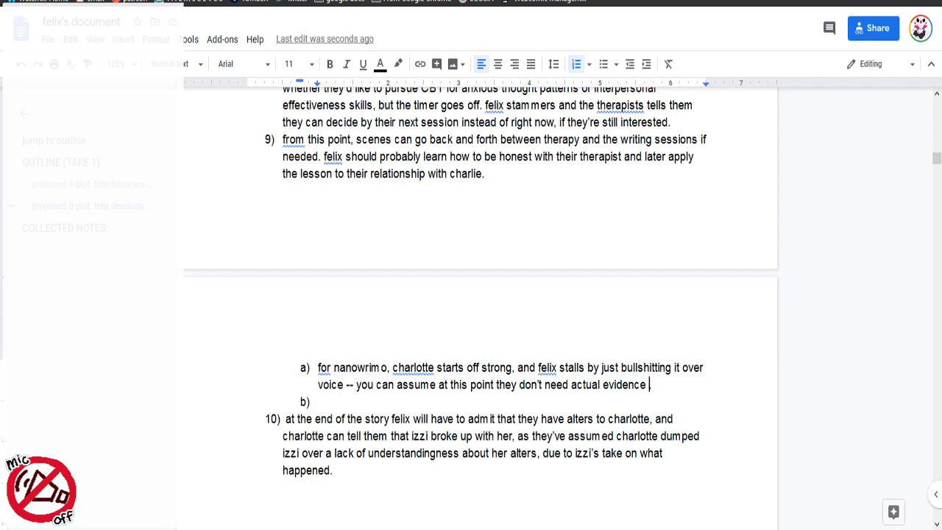
Finish the item a sentence about actual evidence with "of the writing to show."
{"action": "key", "text": "BackSpace"}
{"action": "type", "text": "of the writing."}
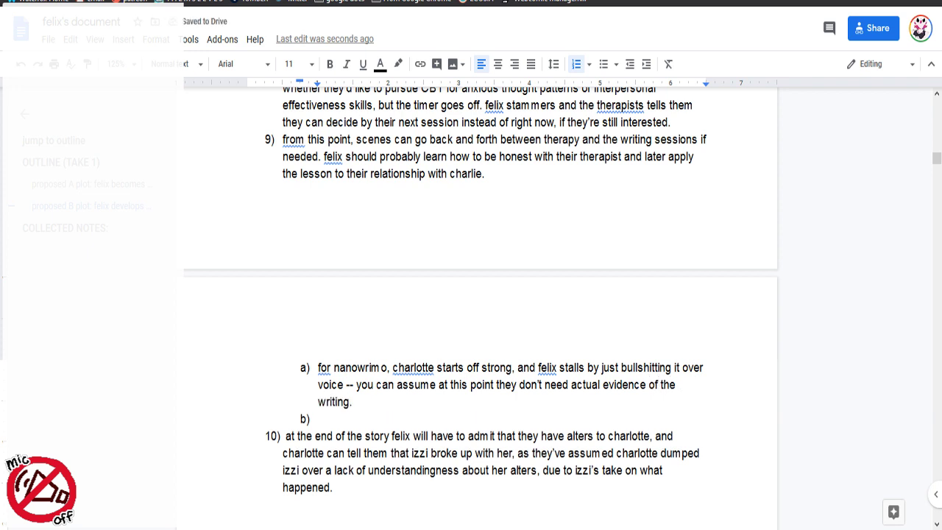
{"action": "key", "text": "BackSpace"}
{"action": "type", "text": " to show."}
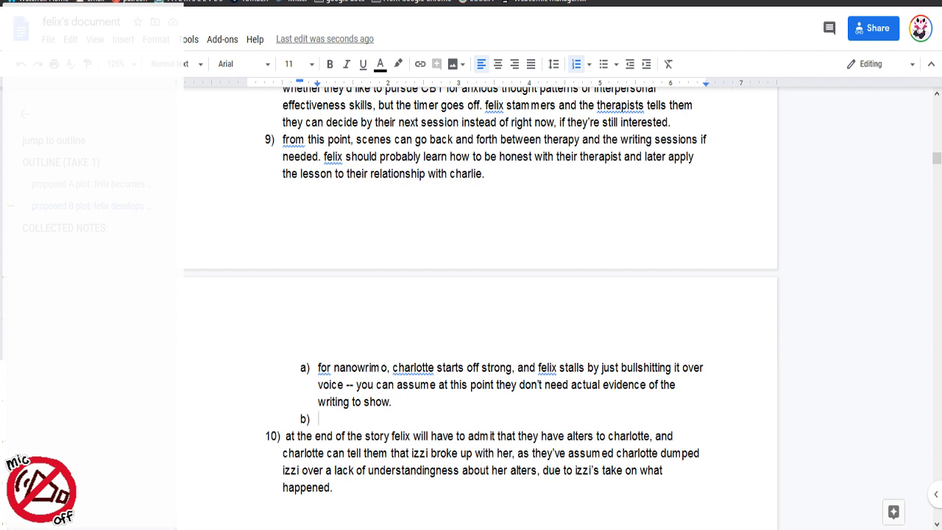
Fill in item b with "saga reassures felix that writing is probably not that difficult"
{"action": "type", "text": "saga reas"}
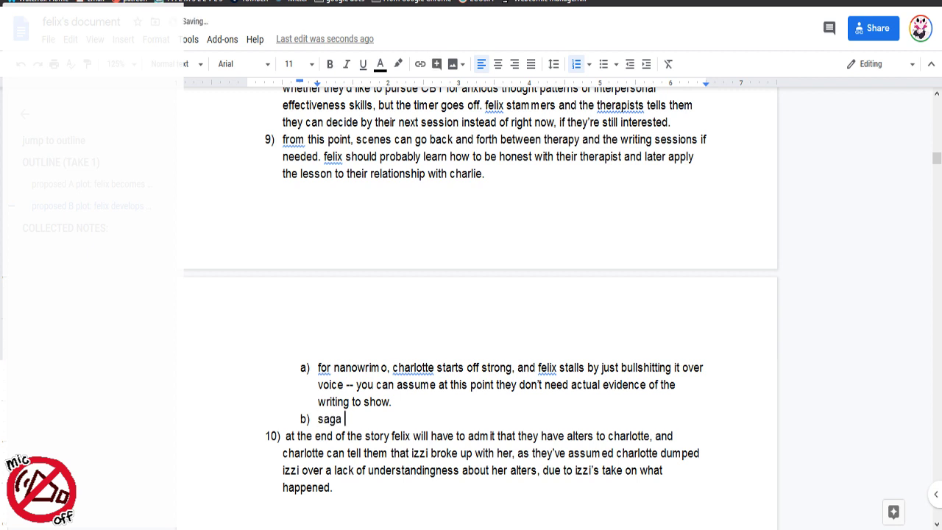
{"action": "type", "text": "res"}
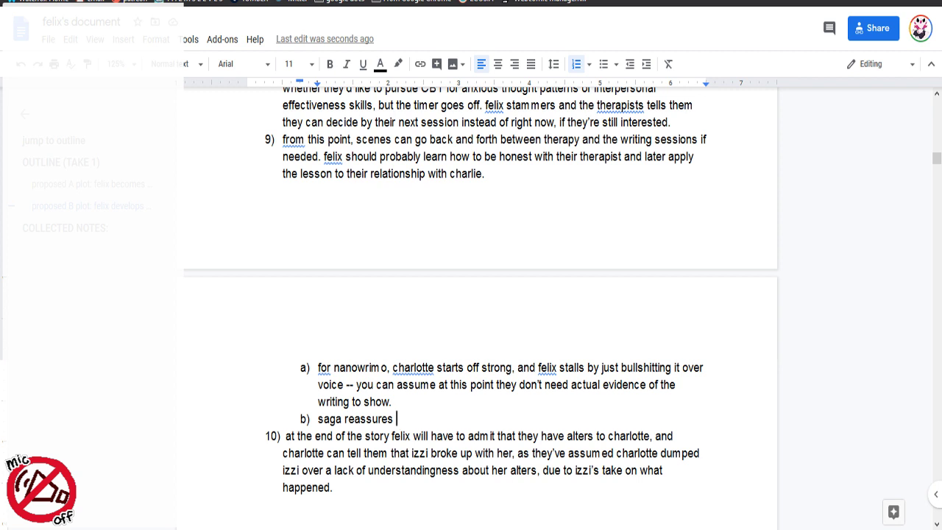
{"action": "type", "text": "felix that"}
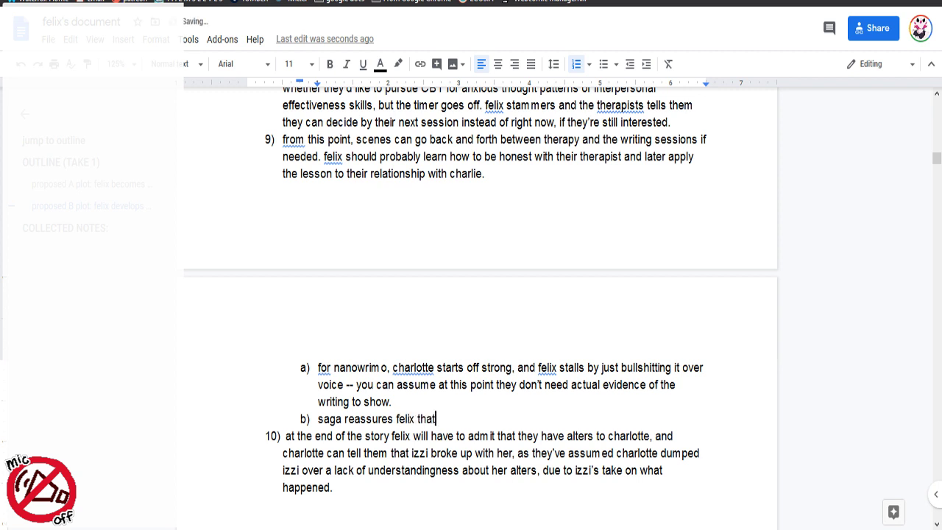
{"action": "type", "text": " writing is probably n"}
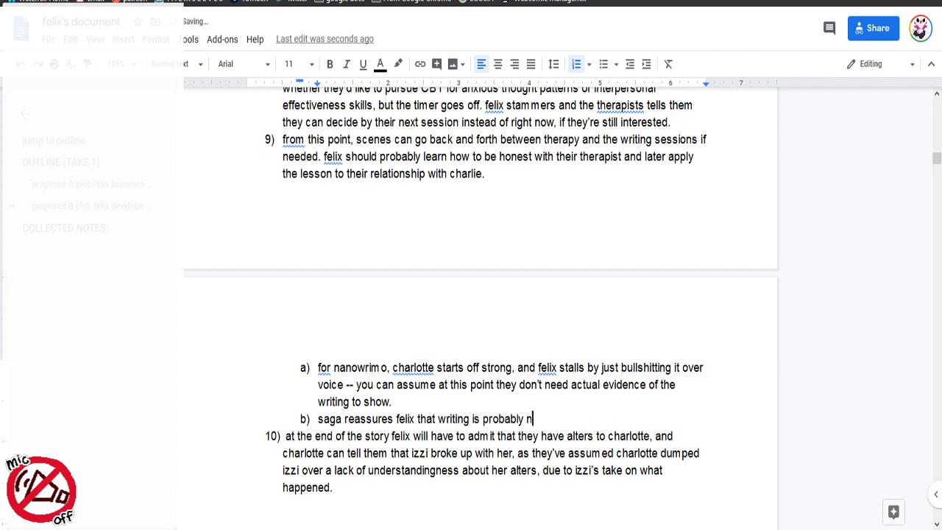
{"action": "type", "text": "ot that difficult"}
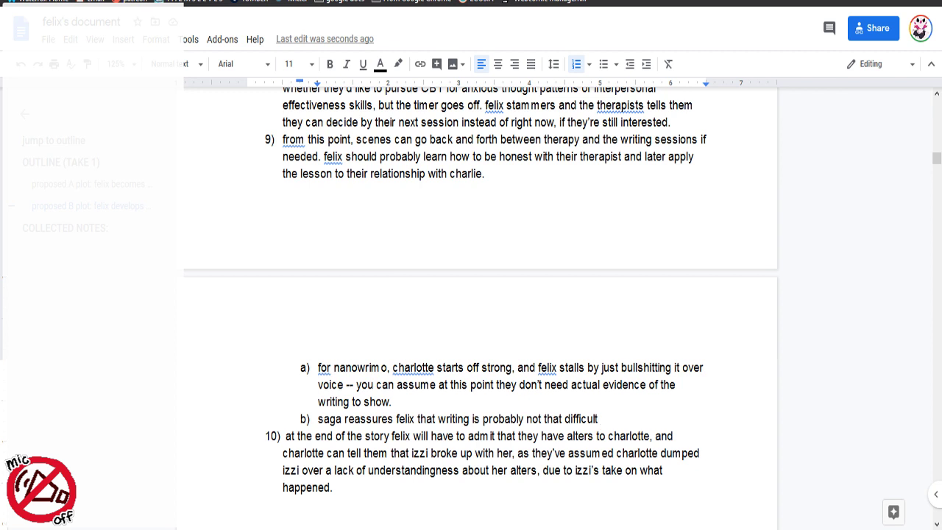
Continue item b with "and reinforces that their new friend won't like them anymore if they give up" and start an empty item c
{"action": "type", "text": "and reinforces that ch"}
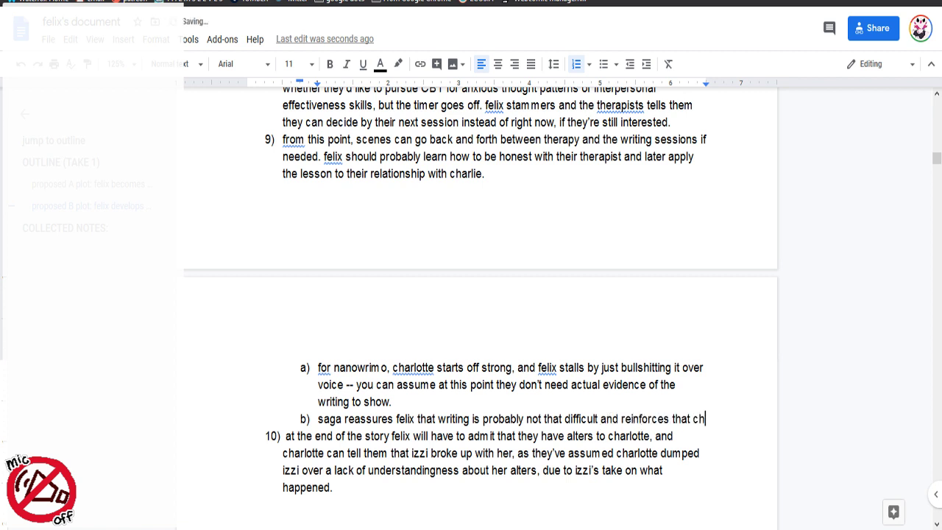
{"action": "type", "text": "arlo"}
{"action": "key", "text": "BackSpace"}
{"action": "key", "text": "BackSpace"}
{"action": "key", "text": "BackSpace"}
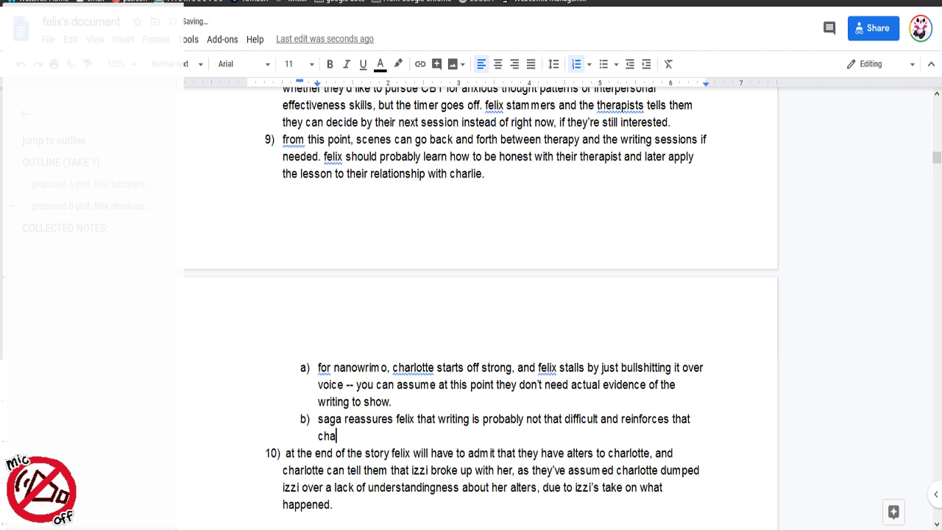
{"action": "key", "text": "BackSpace"}
{"action": "key", "text": "BackSpace"}
{"action": "key", "text": "BackSpace"}
{"action": "type", "text": "th"}
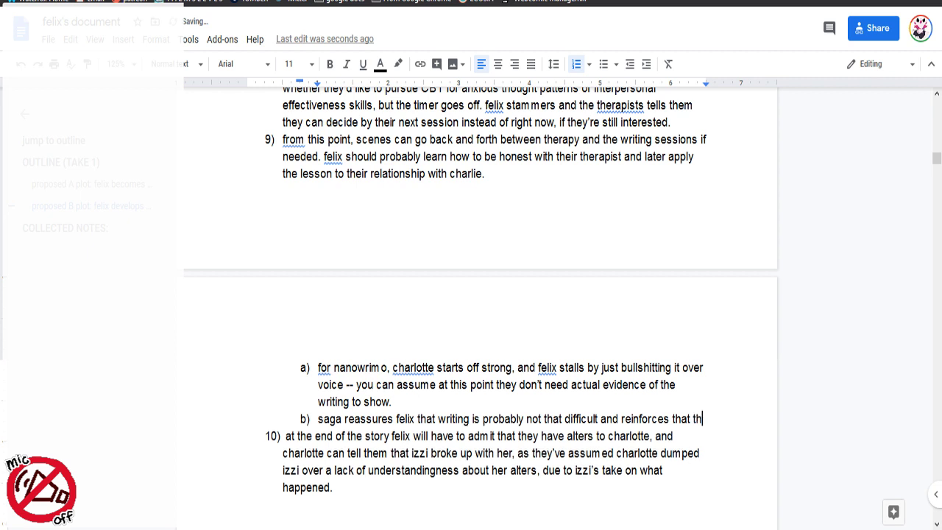
{"action": "type", "text": "eir new "}
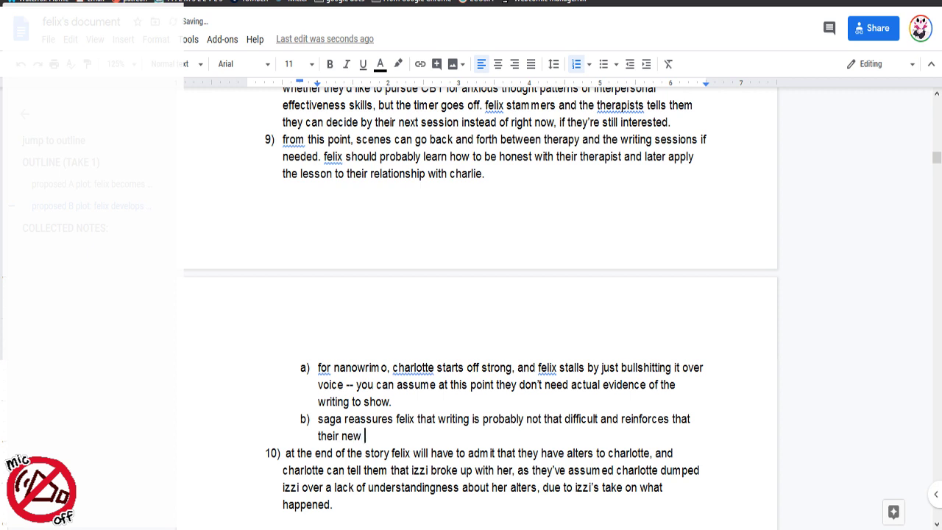
{"action": "type", "text": "friend won't like th"}
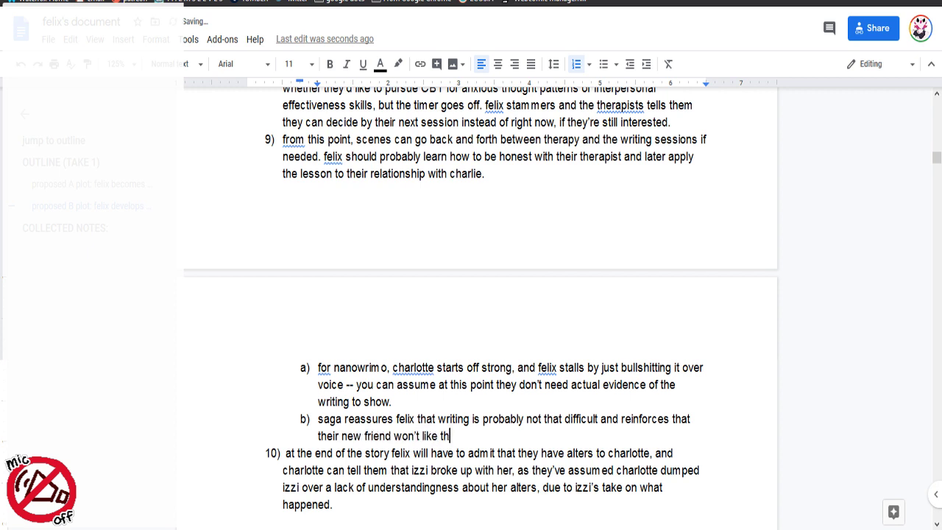
{"action": "type", "text": "em anymore if they give up"}
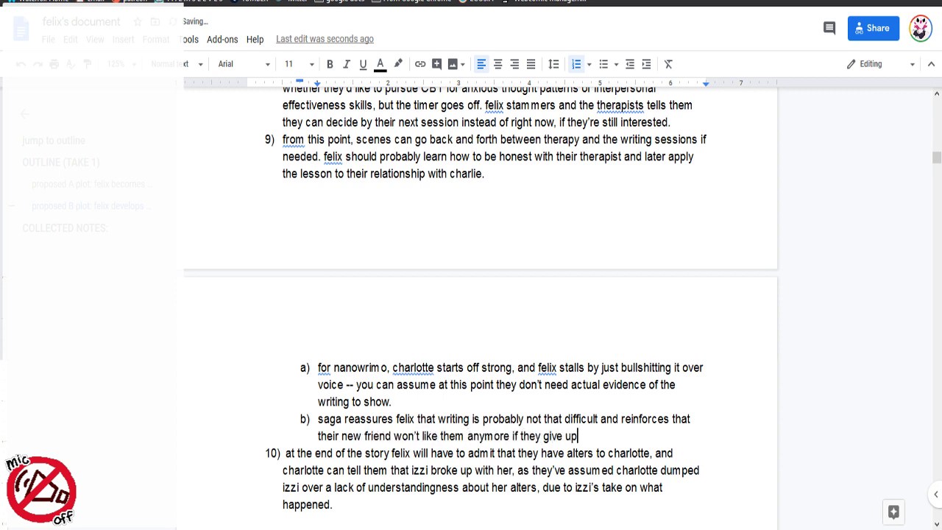
{"action": "key", "text": "Return"}
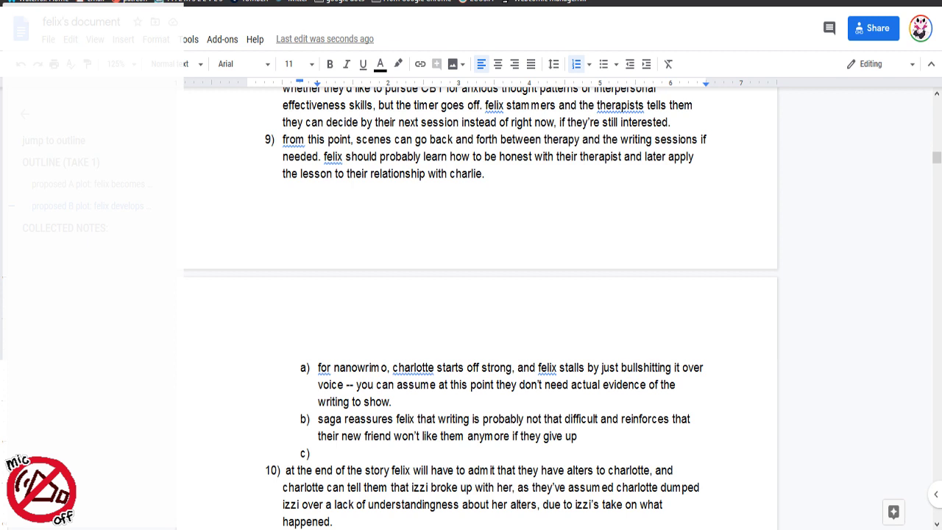
Add a new sentence at the end of item a beginning "charlotte's story is about a ghost plague"
{"action": "left_click", "coordinate": [542, 172]}
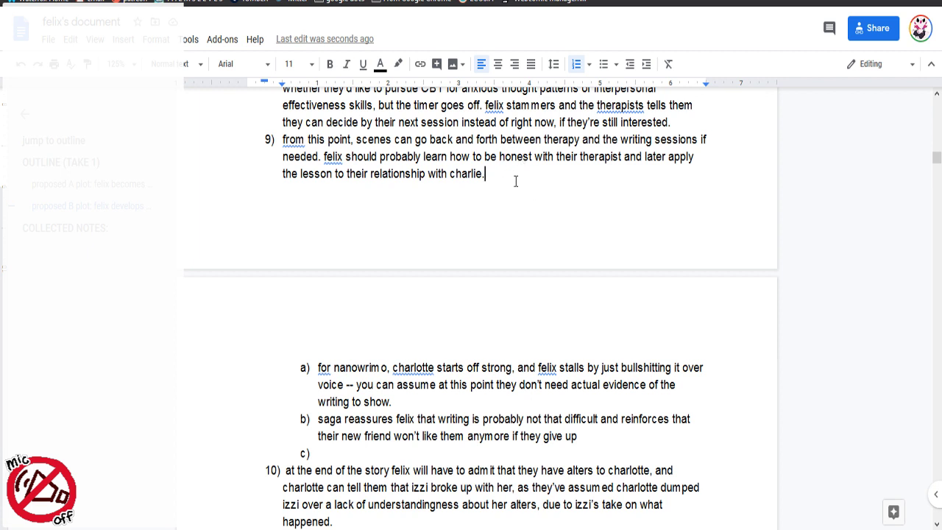
{"action": "left_click", "coordinate": [445, 401]}
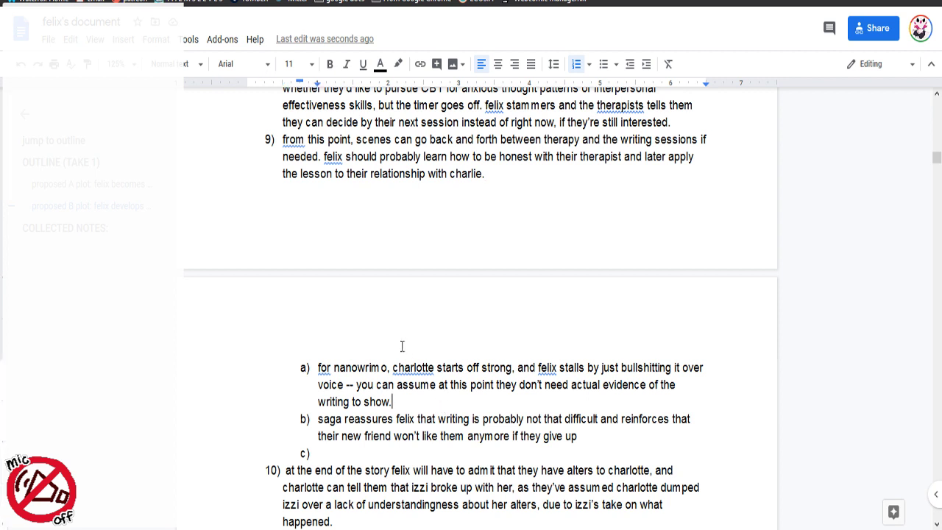
{"action": "type", "text": "charlotte's"}
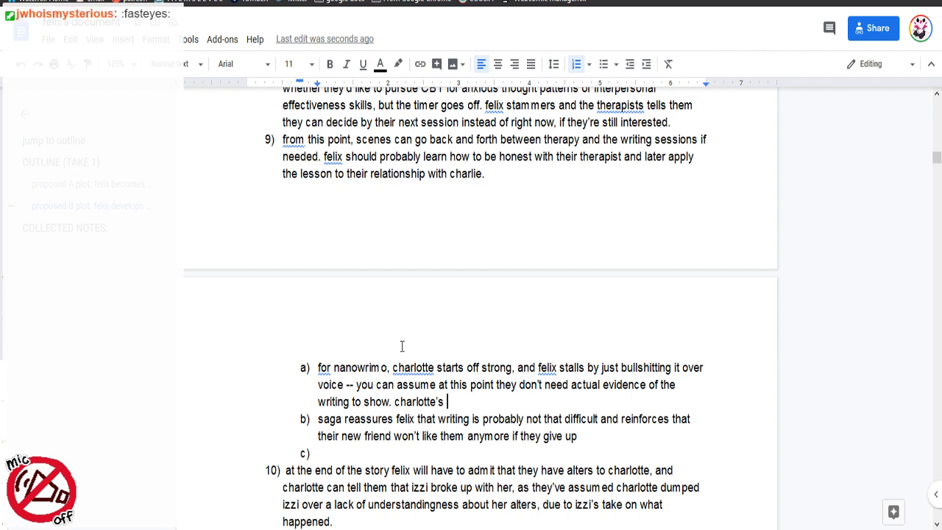
{"action": "type", "text": "story is ab"}
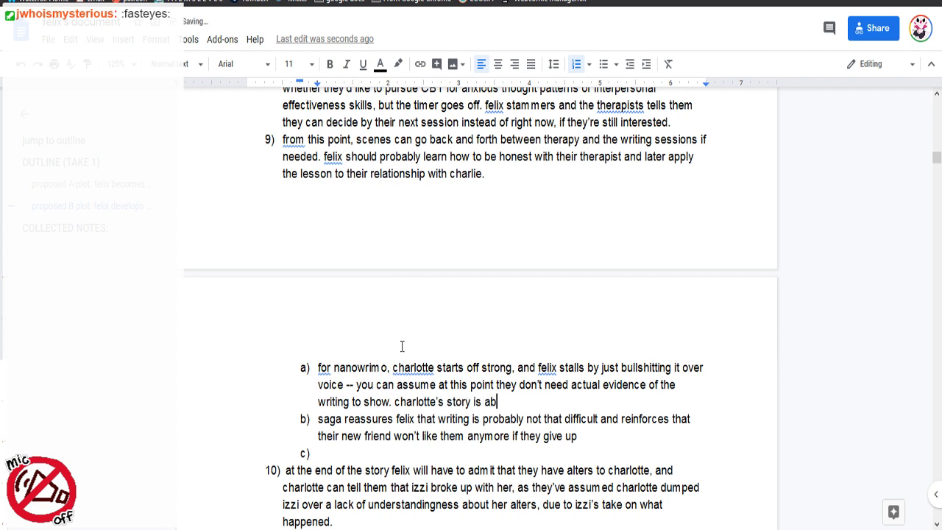
{"action": "type", "text": "out a ghost pla"}
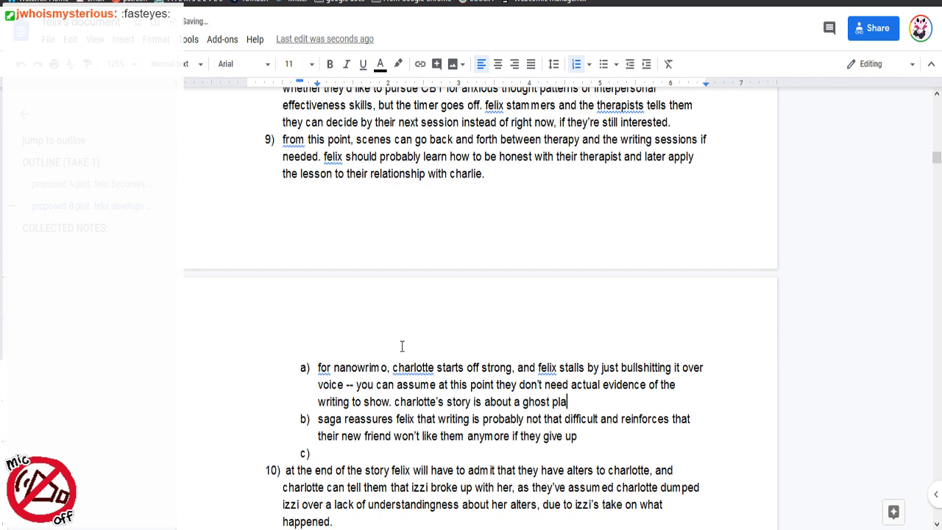
{"action": "type", "text": "gue"}
Continue the ghost plague sentence with ", where people start to be infected by the ghosts of dead people who begrudge them"
{"action": "type", "text": ", w"}
{"action": "type", "text": "hrwe"}
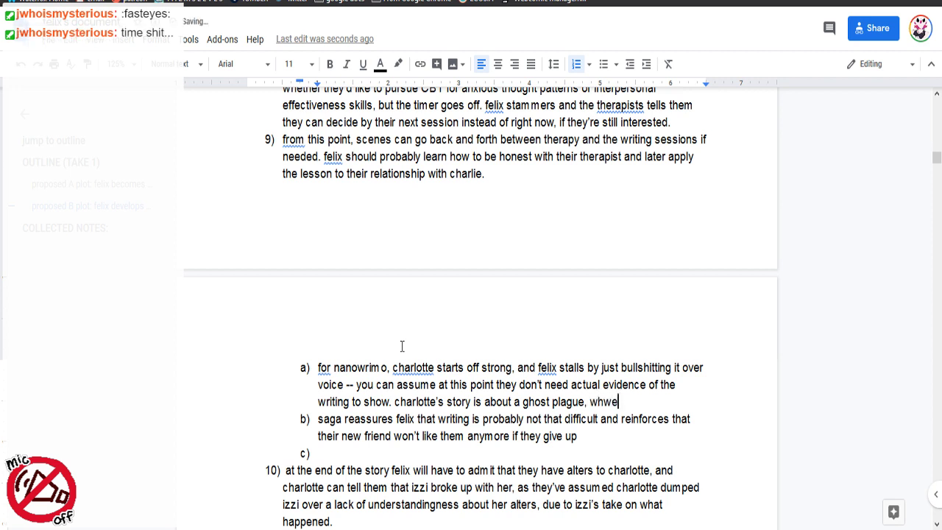
{"action": "key", "text": "BackSpace"}
{"action": "key", "text": "BackSpace"}
{"action": "key", "text": "BackSpace"}
{"action": "type", "text": "ere"}
{"action": "type", "text": "people start to be "}
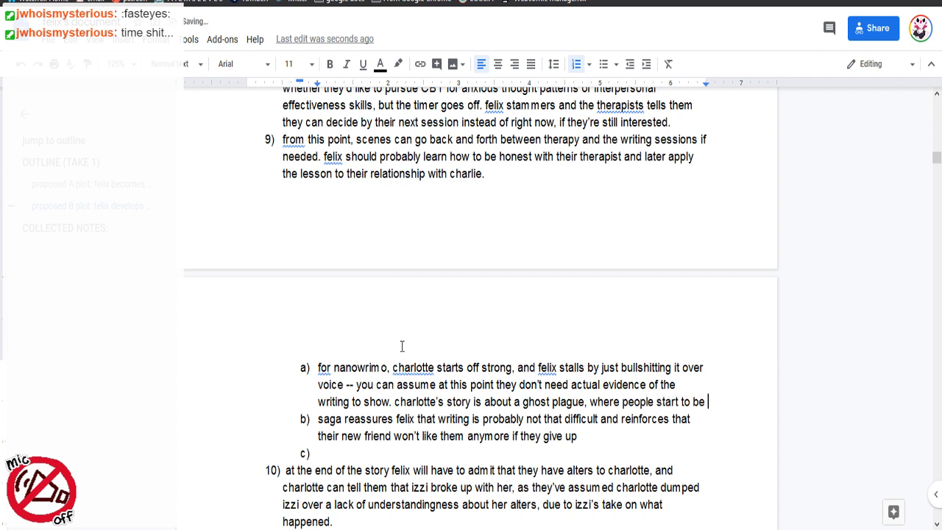
{"action": "type", "text": "infected by "}
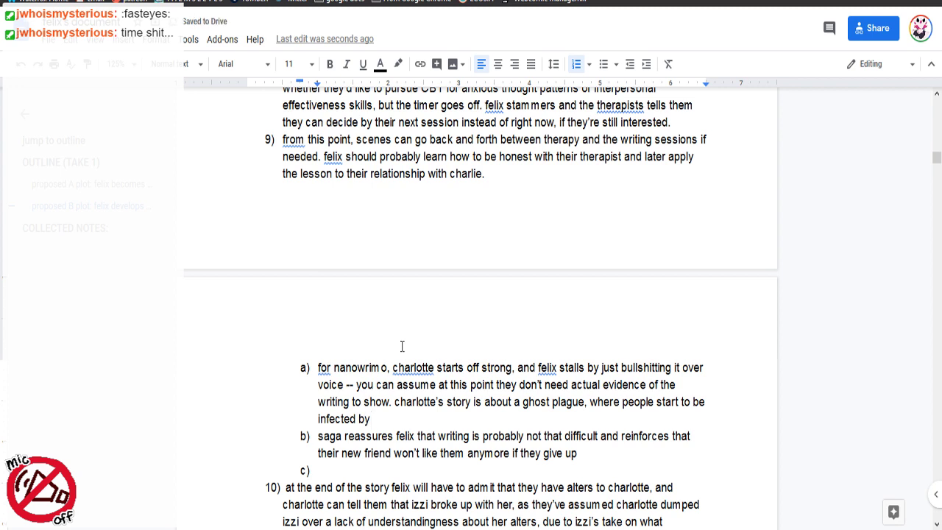
{"action": "type", "text": "the ghosts of dead "}
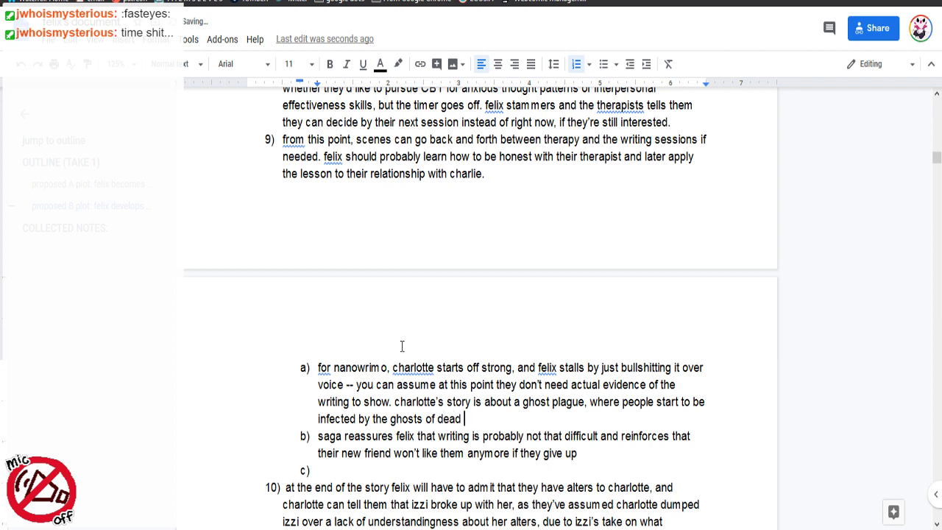
{"action": "type", "text": "people who begr"}
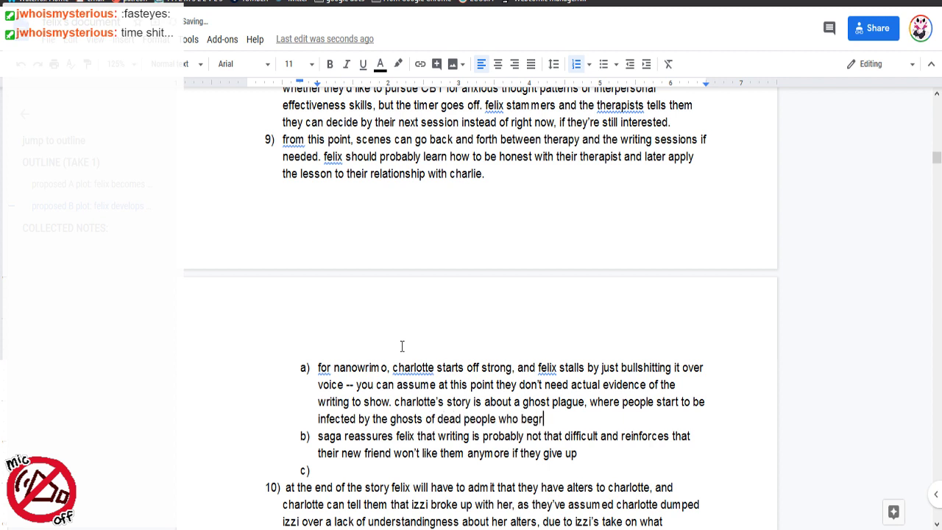
{"action": "type", "text": "udge them"}
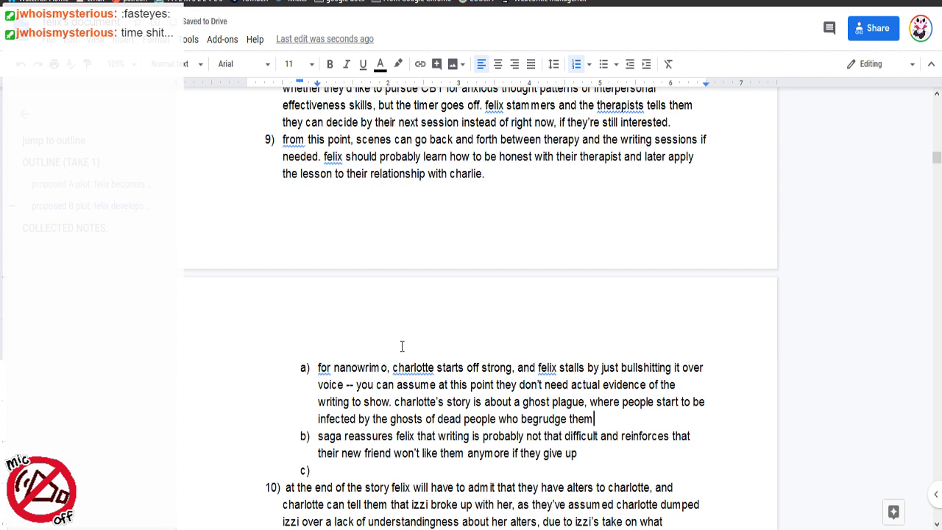
Continue the ghost plague sentence in item a with ", and it's considered a virus that replicates by creating more ghosts."
{"action": "type", "text": ", and it's consider"}
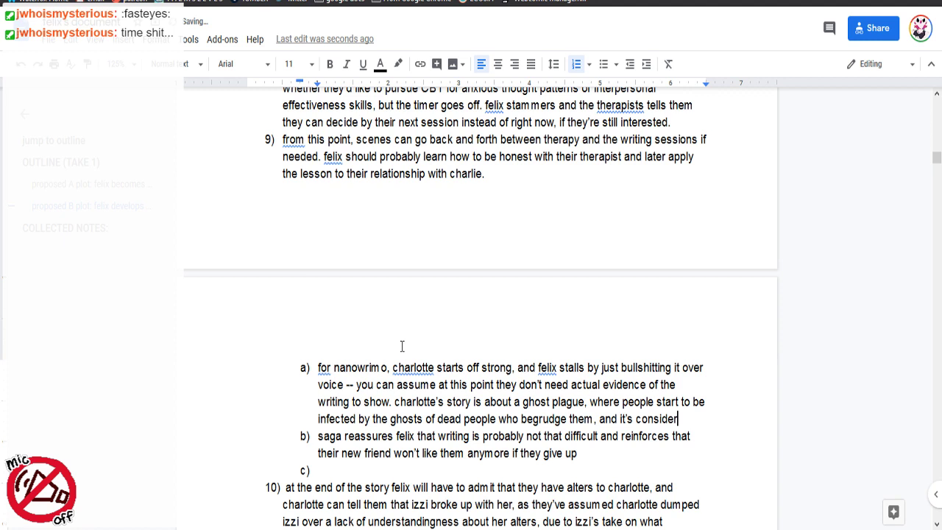
{"action": "type", "text": "ed a virus that repli"}
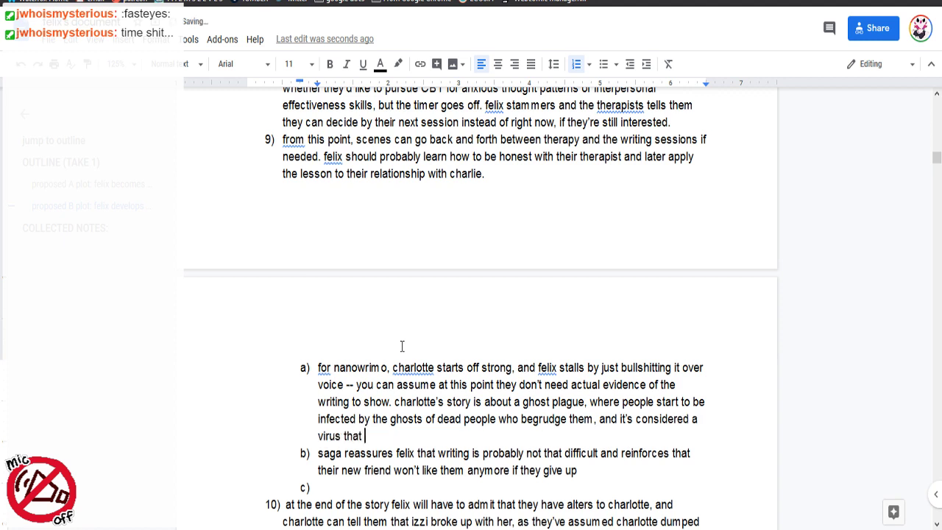
{"action": "type", "text": "cates by crea"}
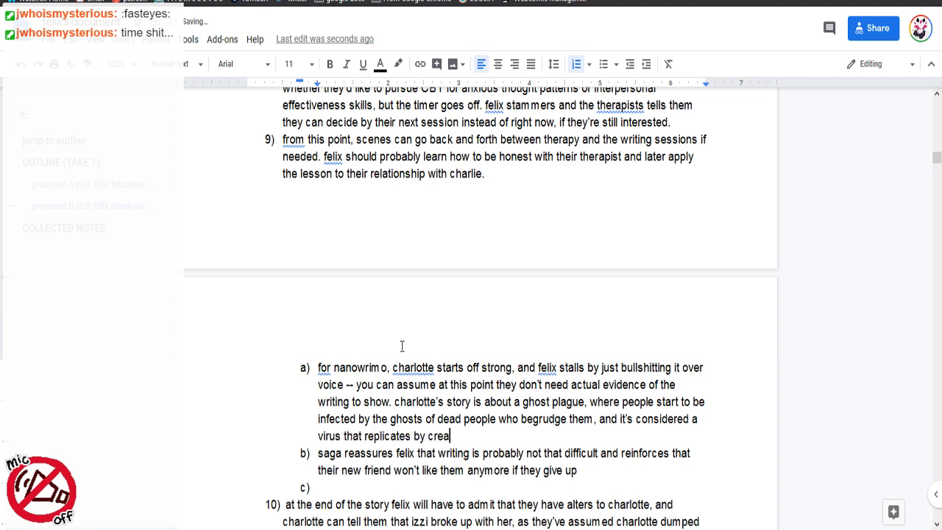
{"action": "type", "text": "ting more ghosts."}
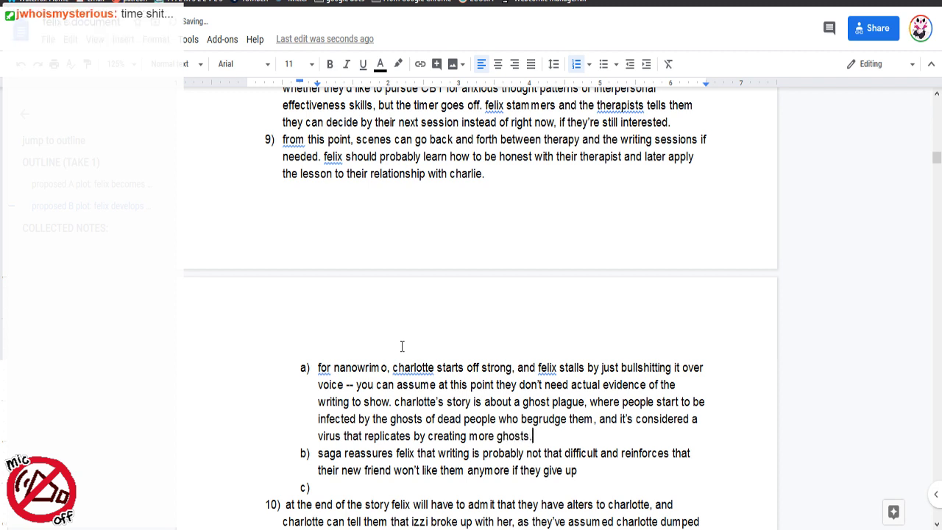
{"action": "key", "text": "Down"}
{"action": "key", "text": "Down"}
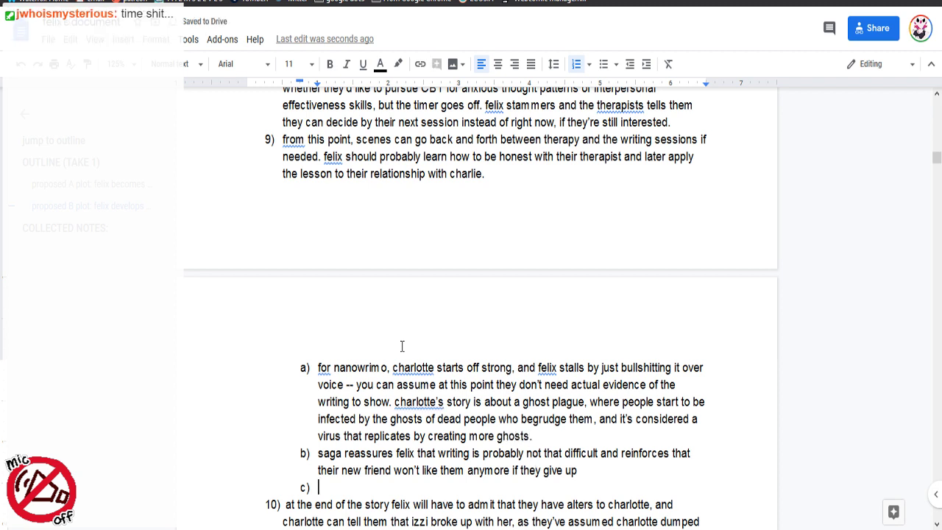
Insert "when killing the host" before the final period of item a and return to the empty item c
{"action": "left_click", "coordinate": [530, 436]}
{"action": "type", "text": "wh"}
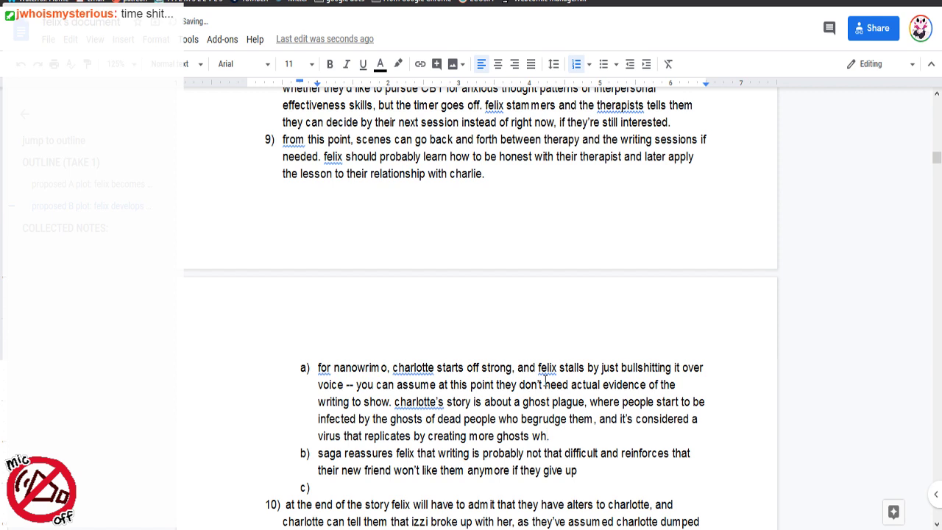
{"action": "type", "text": "en killing the"}
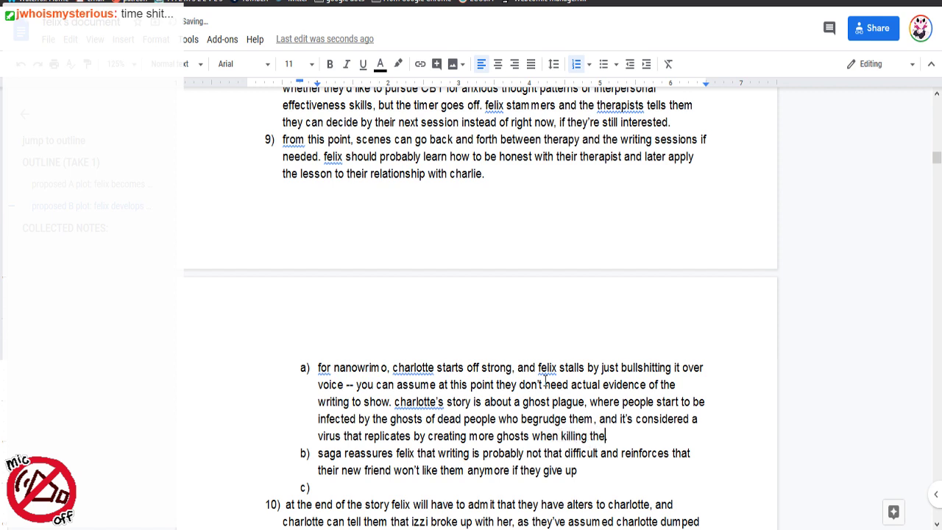
{"action": "type", "text": " host."}
{"action": "key", "text": "Down"}
{"action": "key", "text": "Down"}
{"action": "key", "text": "Down"}
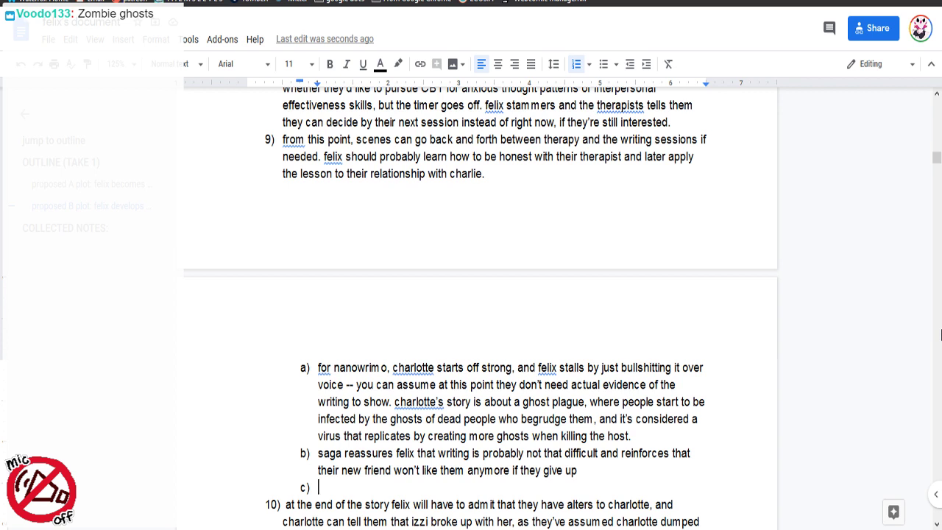
End item b's sentence with a period and start a new sentence there with "saga goes to"
{"action": "left_click", "coordinate": [610, 468]}
{"action": "type", "text": ". saga gies"}
{"action": "key", "text": "BackSpace"}
{"action": "key", "text": "BackSpace"}
{"action": "key", "text": "BackSpace"}
{"action": "type", "text": "oes to "}
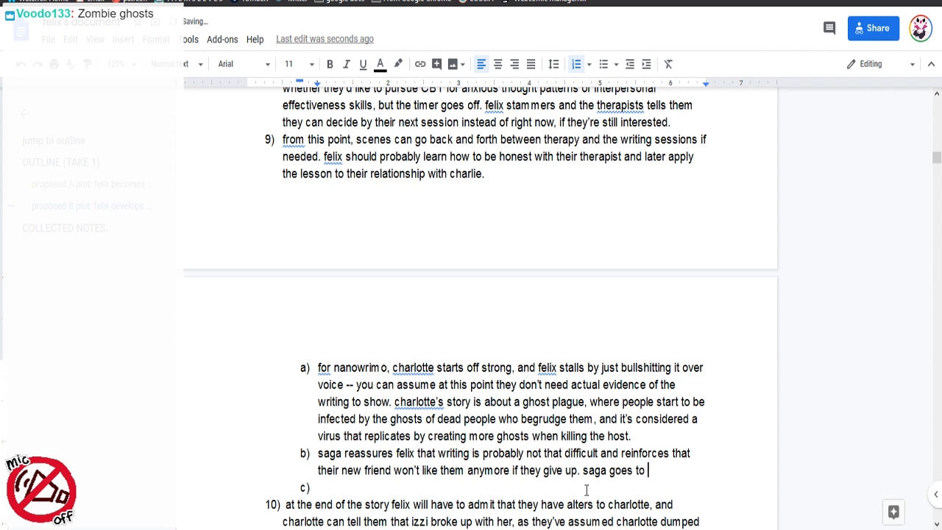
{"action": "type", "text": "ask vincent f"}
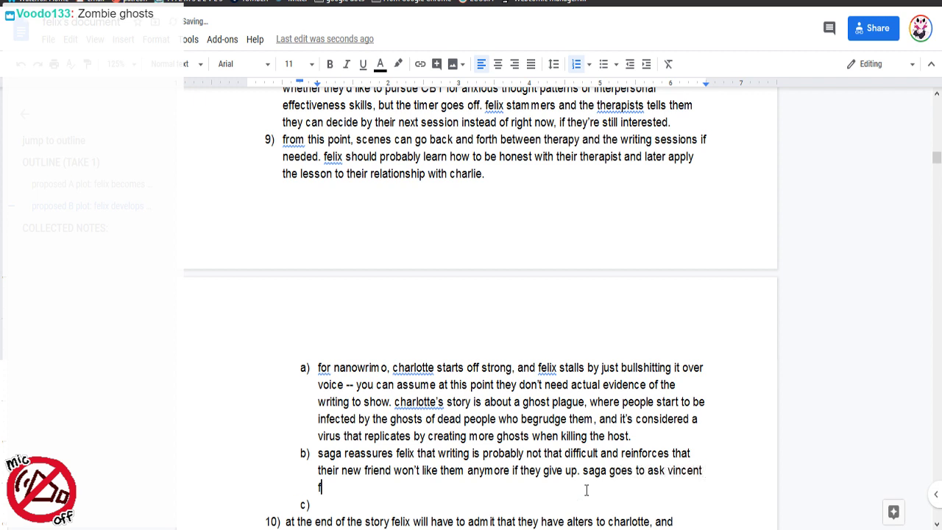
{"action": "type", "text": "or"}
{"action": "key", "text": "BackSpace"}
{"action": "key", "text": "BackSpace"}
{"action": "key", "text": "BackSpace"}
{"action": "key", "text": "BackSpace"}
{"action": "key", "text": "BackSpace"}
{"action": "key", "text": "BackSpace"}
{"action": "key", "text": "BackSpace"}
{"action": "key", "text": "BackSpace"}
{"action": "key", "text": "BackSpace"}
{"action": "key", "text": "BackSpace"}
{"action": "key", "text": "BackSpace"}
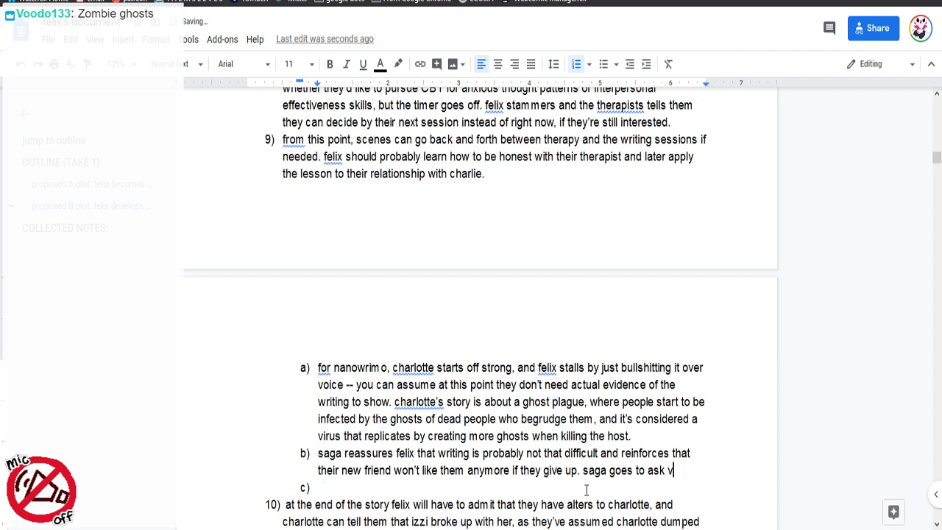
{"action": "key", "text": "BackSpace"}
{"action": "key", "text": "BackSpace"}
{"action": "key", "text": "BackSpace"}
{"action": "key", "text": "BackSpace"}
{"action": "key", "text": "BackSpace"}
Continue item b's new sentence with "pitch this little project to vincent, and he rejects"
{"action": "type", "text": "pitch this little proj"}
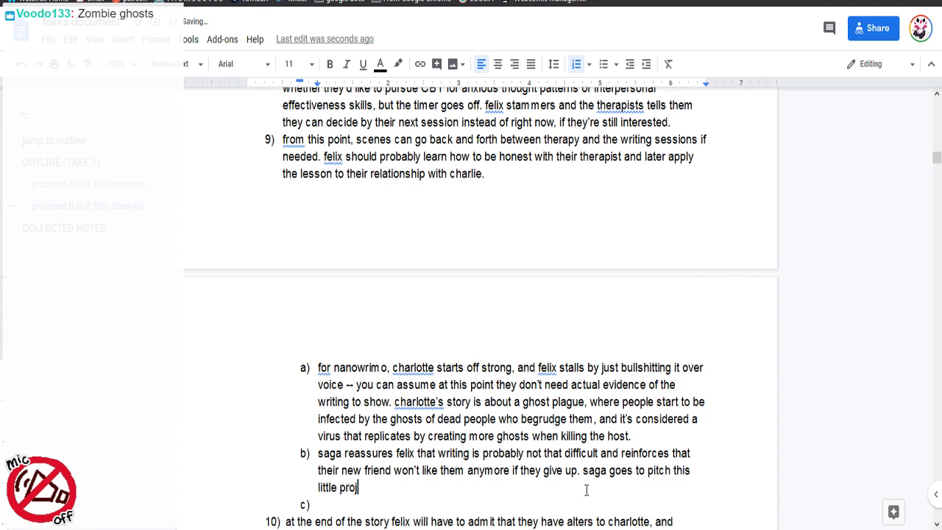
{"action": "type", "text": "ect to vincent"}
{"action": "key", "text": "BackSpace"}
{"action": "key", "text": "BackSpace"}
{"action": "key", "text": "BackSpace"}
{"action": "key", "text": "BackSpace"}
{"action": "type", "text": "cent"}
{"action": "key", "text": "BackSpace"}
{"action": "type", "text": ", and he re"}
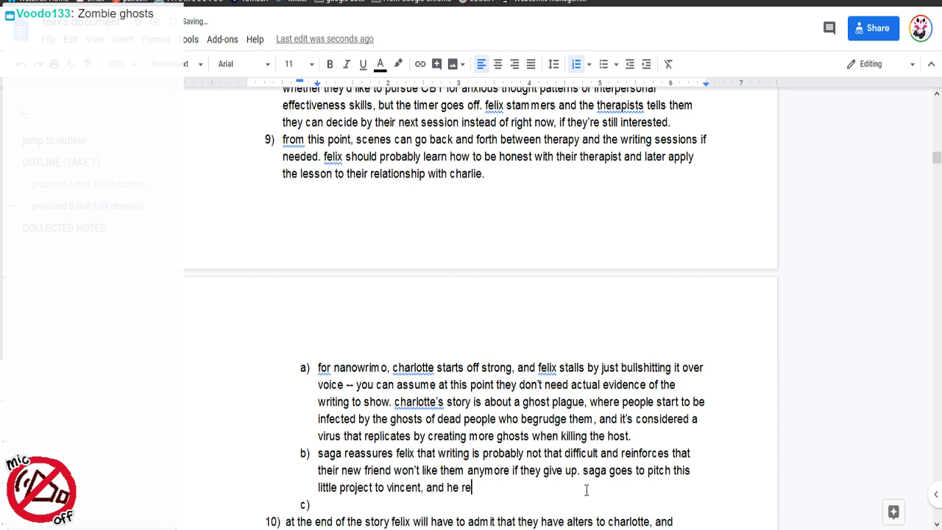
{"action": "type", "text": "jects"}
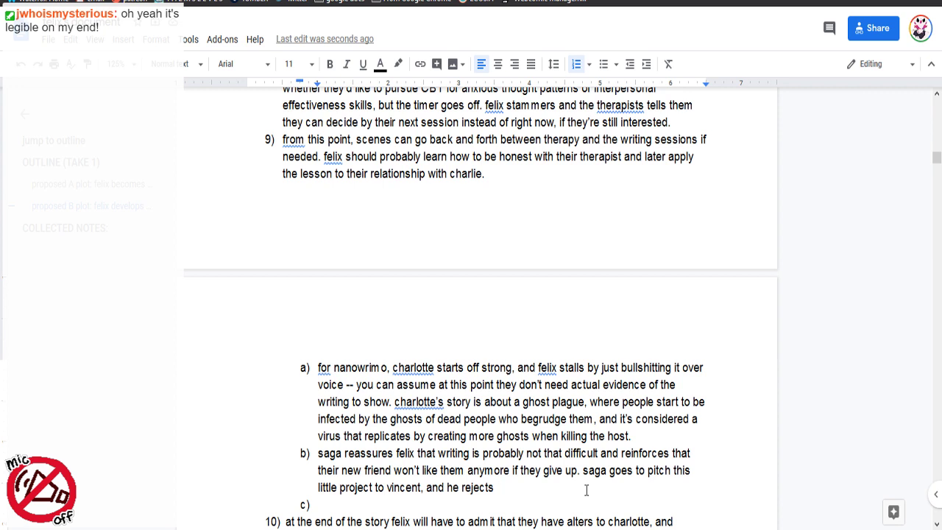
Finish item b with "the idea. saga lies to felix about this, planning to attempt the project himself."
{"action": "type", "text": "the idea. sa"}
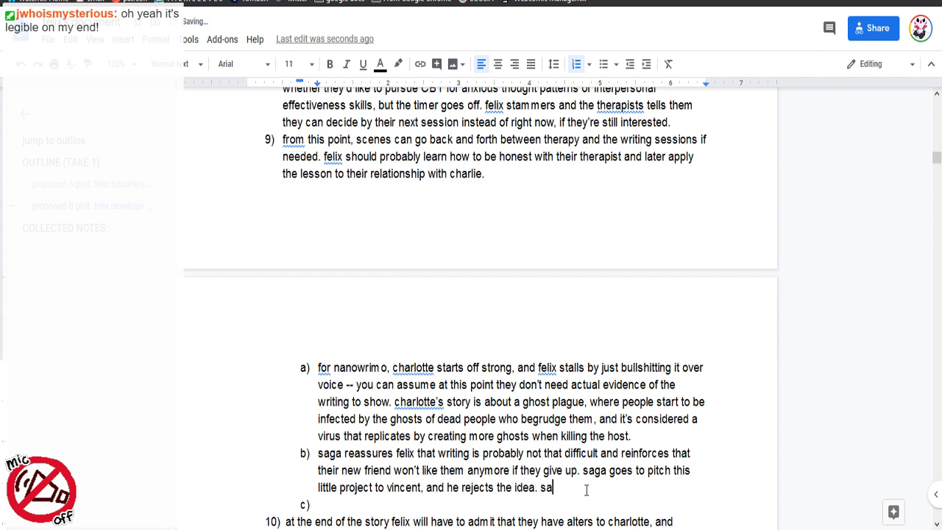
{"action": "type", "text": "ga lies to felix about this, plann"}
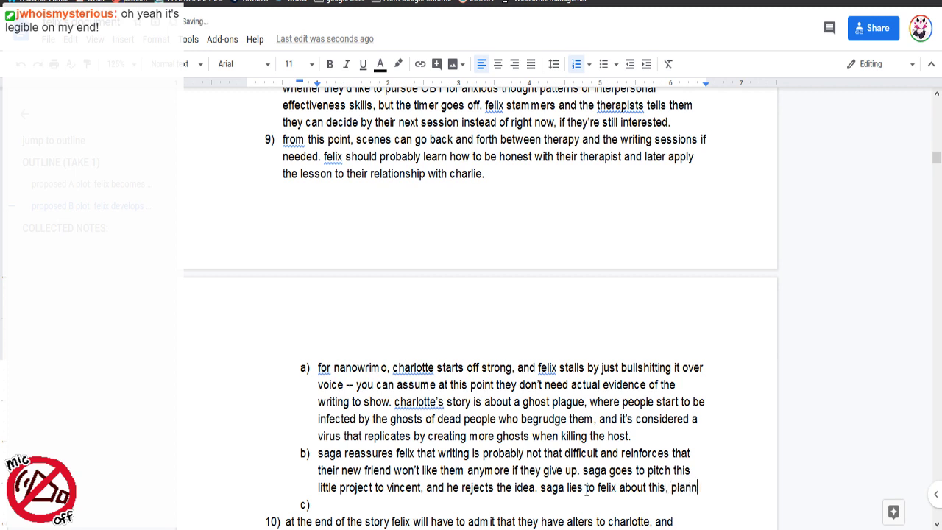
{"action": "type", "text": "ing to attempt the probl"}
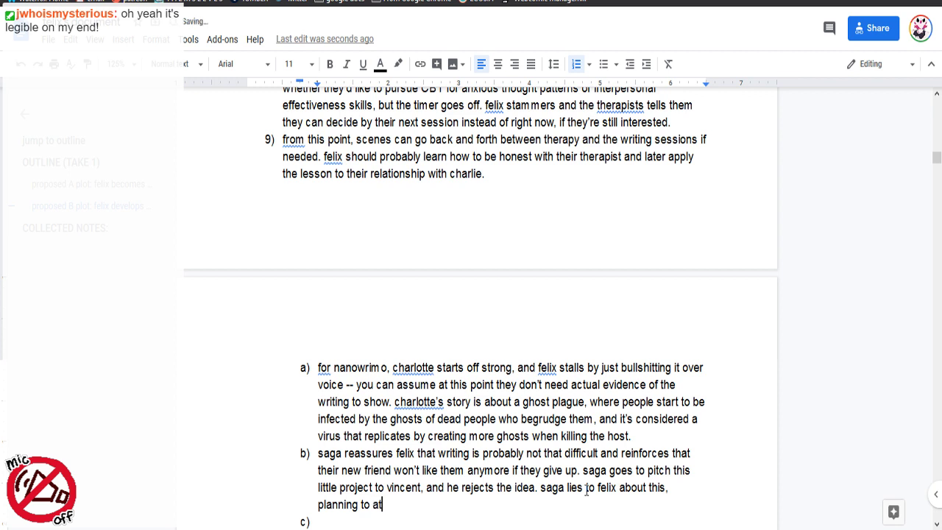
{"action": "key", "text": "BackSpace"}
{"action": "key", "text": "BackSpace"}
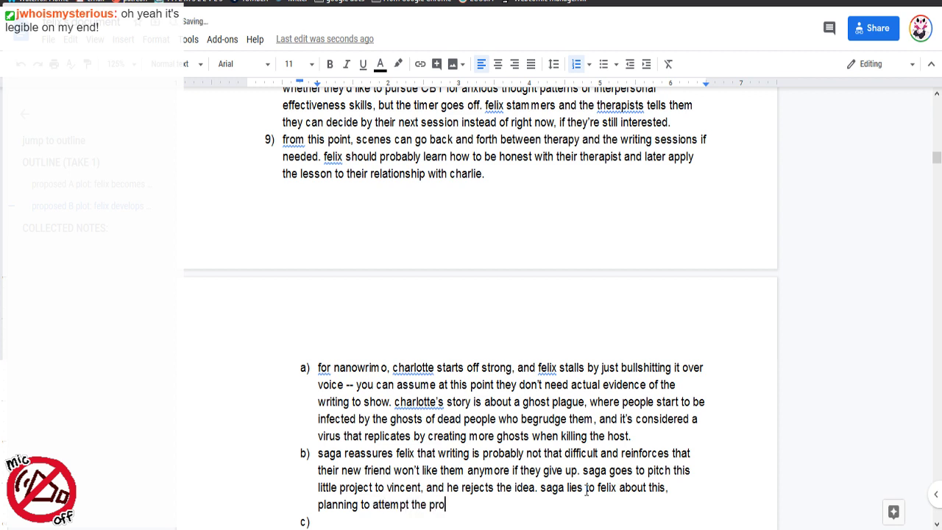
{"action": "type", "text": "oject himself."}
{"action": "key", "text": "Down"}
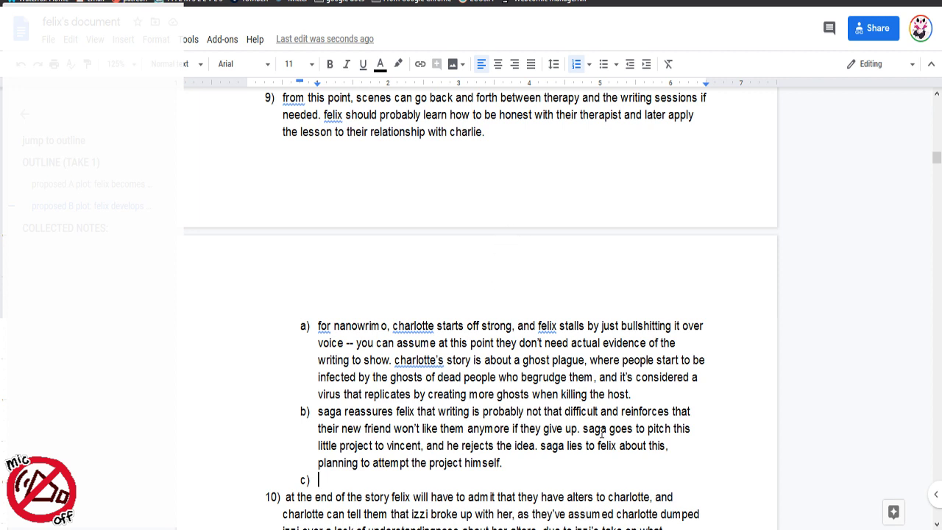
Insert "(slides down a vine as a shortcut)" after "vincent" in item b, keeping the comma behind it
{"action": "left_click", "coordinate": [585, 425]}
{"action": "left_click", "coordinate": [422, 446]}
{"action": "type", "text": "[slides do"}
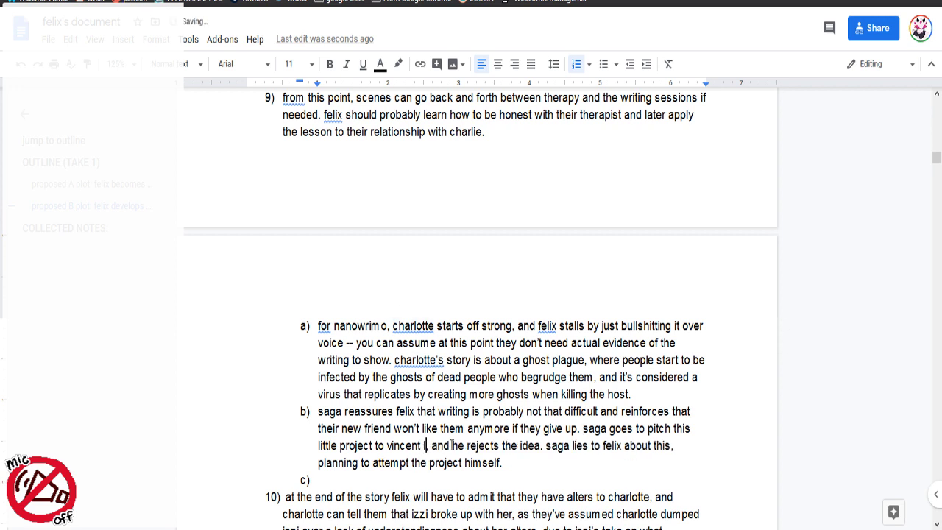
{"action": "key", "text": "BackSpace"}
{"action": "key", "text": "BackSpace"}
{"action": "key", "text": "BackSpace"}
{"action": "key", "text": "BackSpace"}
{"action": "key", "text": "BackSpace"}
{"action": "key", "text": "BackSpace"}
{"action": "key", "text": "BackSpace"}
{"action": "key", "text": "BackSpace"}
{"action": "key", "text": "BackSpace"}
{"action": "key", "text": "BackSpace"}
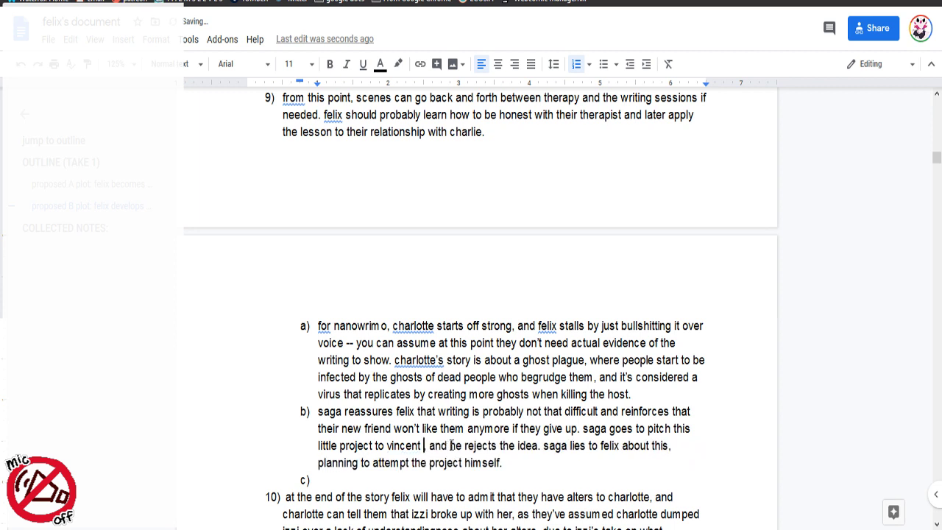
{"action": "type", "text": "(slides down a vine"}
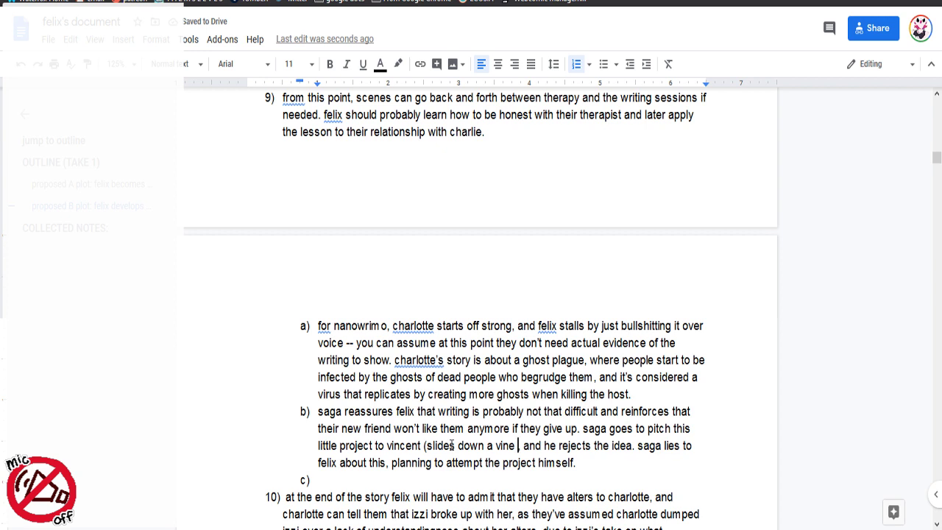
{"action": "type", "text": "as a shor"}
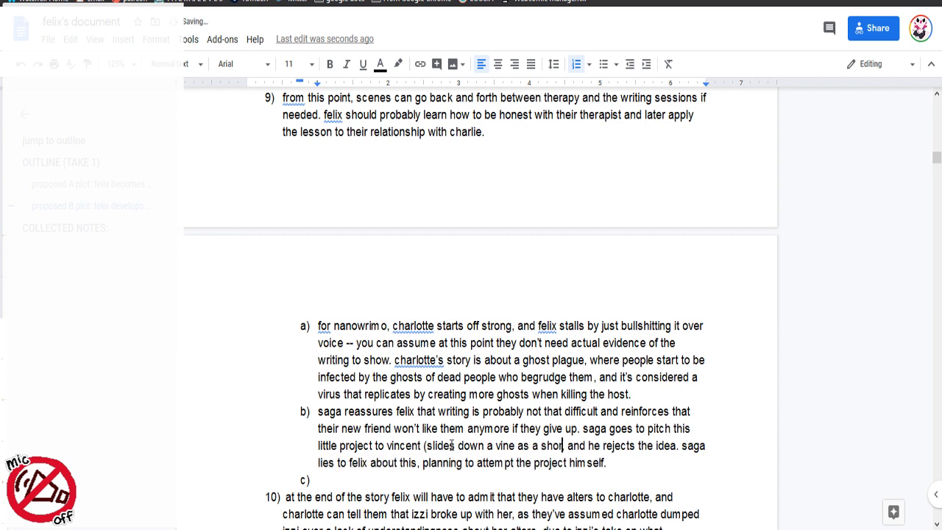
{"action": "type", "text": "tcut"}
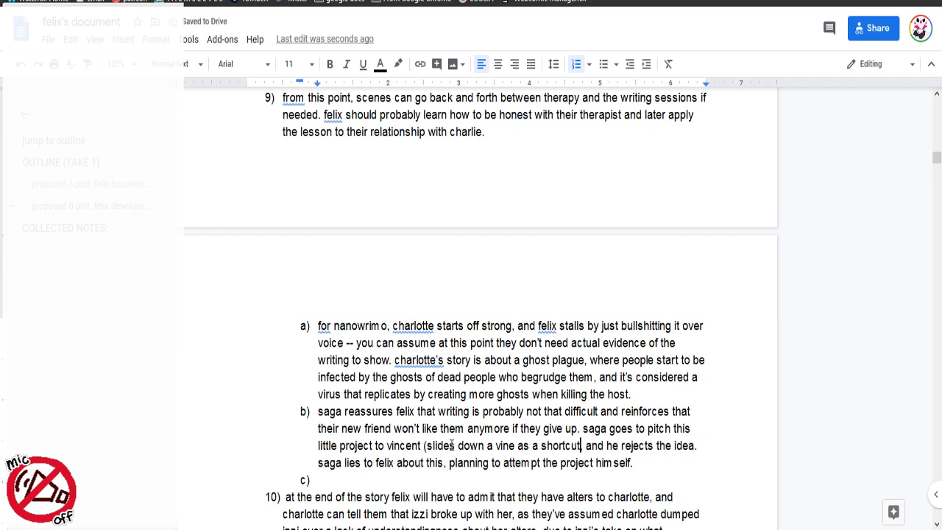
{"action": "type", "text": "),"}
Insert "personal" before "shortcut" in item b's parenthetical and return to the empty item c
{"action": "key", "text": "Left"}
{"action": "key", "text": "Left"}
{"action": "key", "text": "Left"}
{"action": "key", "text": "Left"}
{"action": "key", "text": "Left"}
{"action": "key", "text": "Left"}
{"action": "key", "text": "Left"}
{"action": "key", "text": "Left"}
{"action": "key", "text": "Left"}
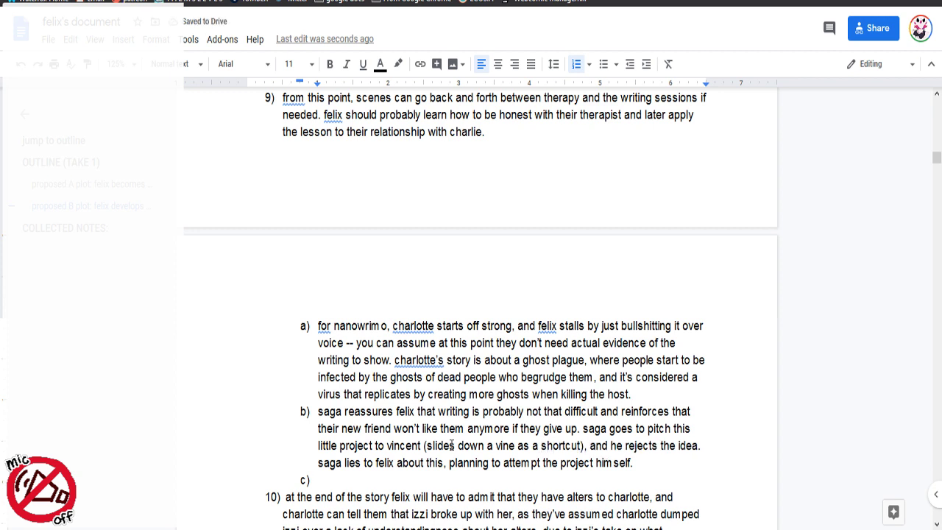
{"action": "type", "text": "personal"}
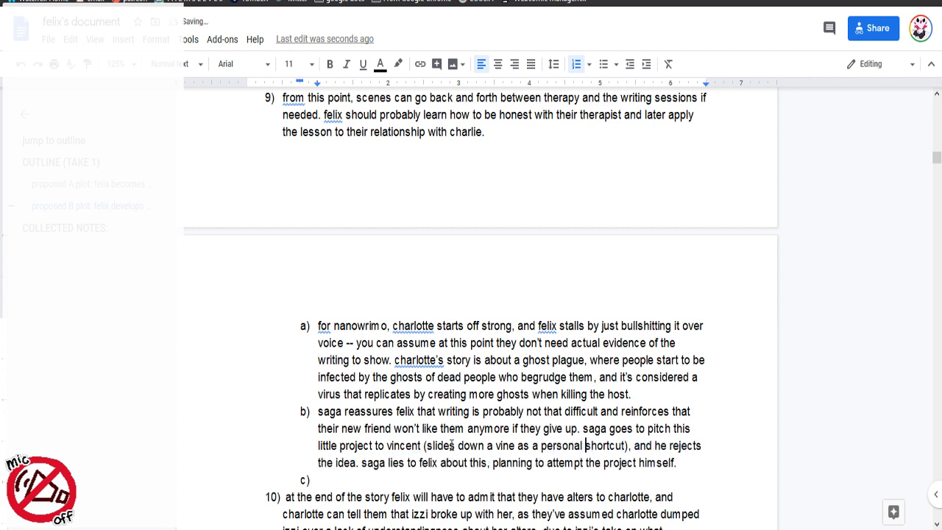
{"action": "key", "text": "Right"}
{"action": "key", "text": "Right"}
{"action": "key", "text": "Right"}
{"action": "key", "text": "Right"}
{"action": "key", "text": "Right"}
{"action": "key", "text": "Right"}
{"action": "key", "text": "Down"}
{"action": "key", "text": "Down"}
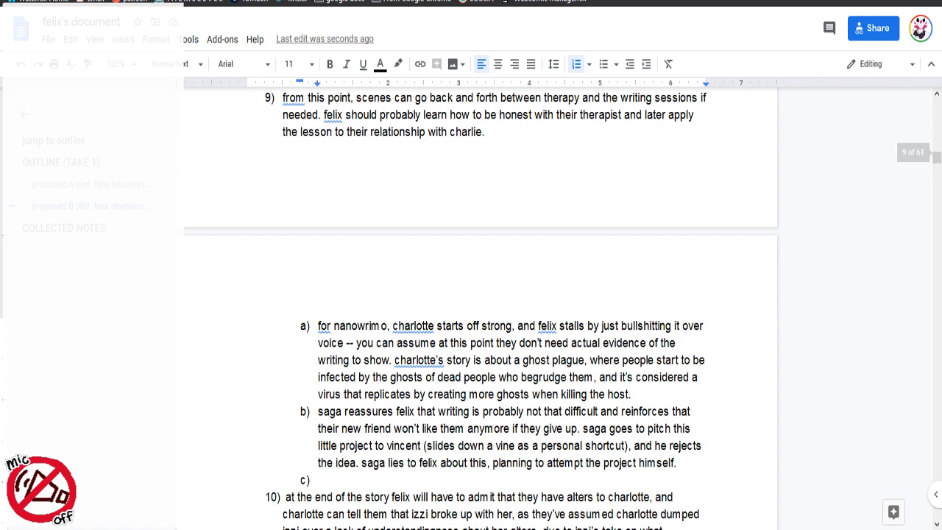
Fill in item c with "next day, saga tries to sit down for a writing session"
{"action": "scroll", "coordinate": [497, 323], "scroll_direction": "down", "scroll_amount": 1}
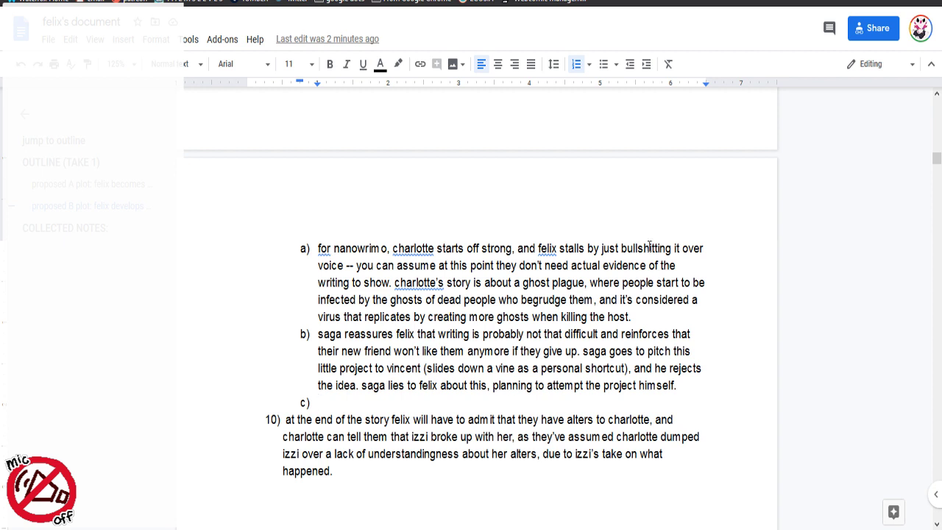
{"action": "type", "text": "nexc"}
{"action": "key", "text": "BackSpace"}
{"action": "type", "text": "t"}
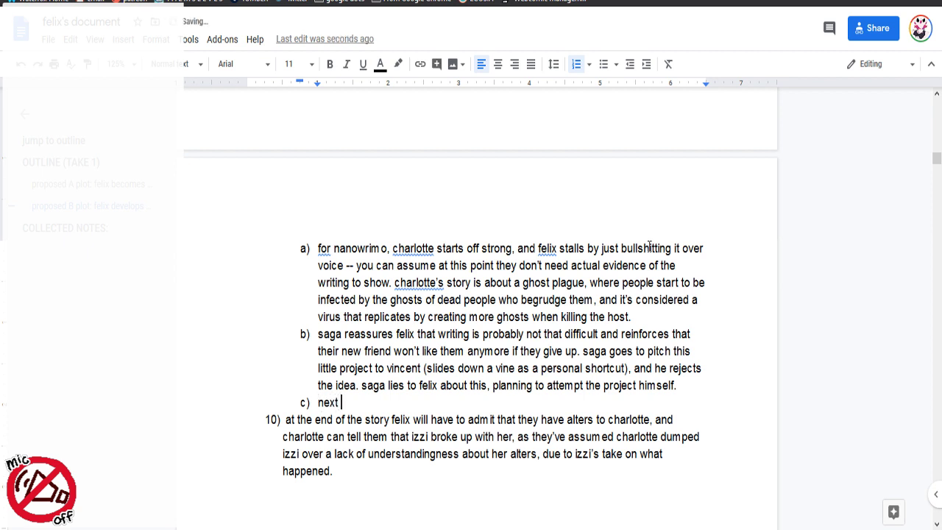
{"action": "type", "text": " day, saga atte"}
{"action": "key", "text": "BackSpace"}
{"action": "key", "text": "BackSpace"}
{"action": "key", "text": "BackSpace"}
{"action": "key", "text": "BackSpace"}
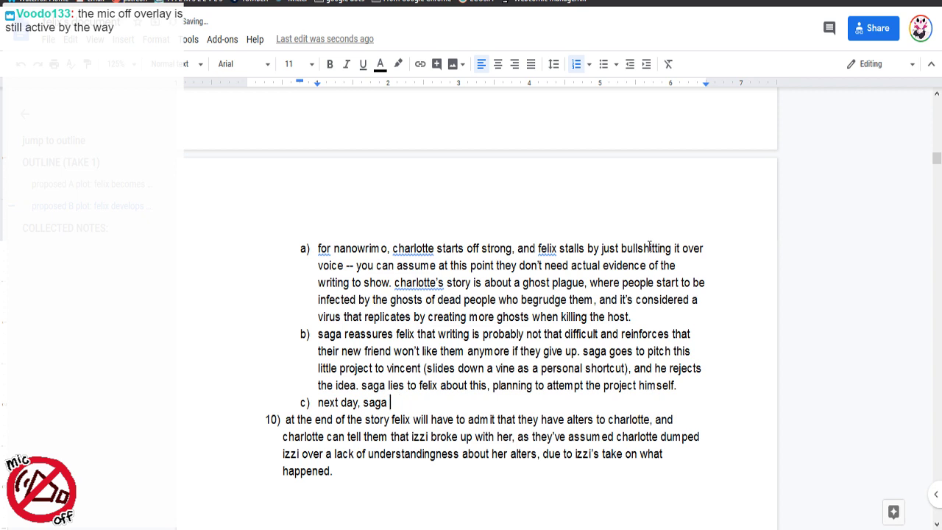
{"action": "type", "text": "tries to sit down for a "}
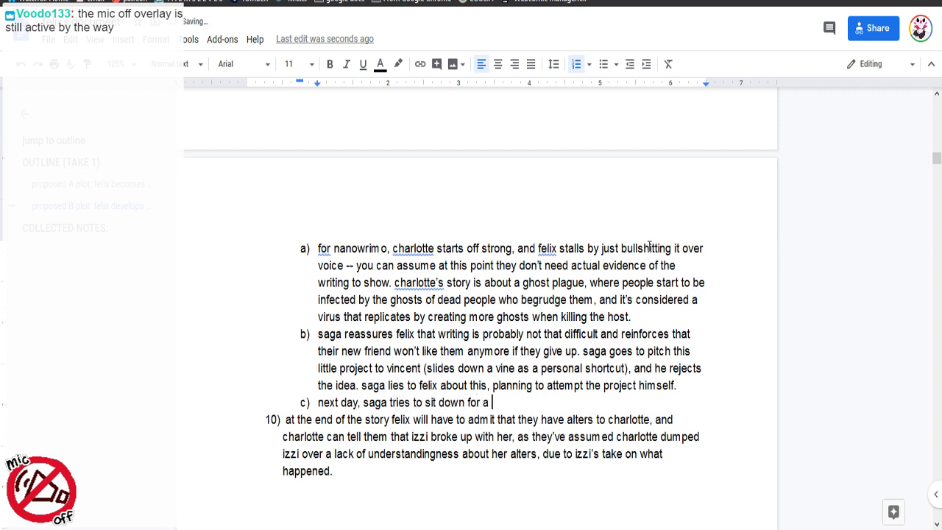
{"action": "type", "text": "writing session"}
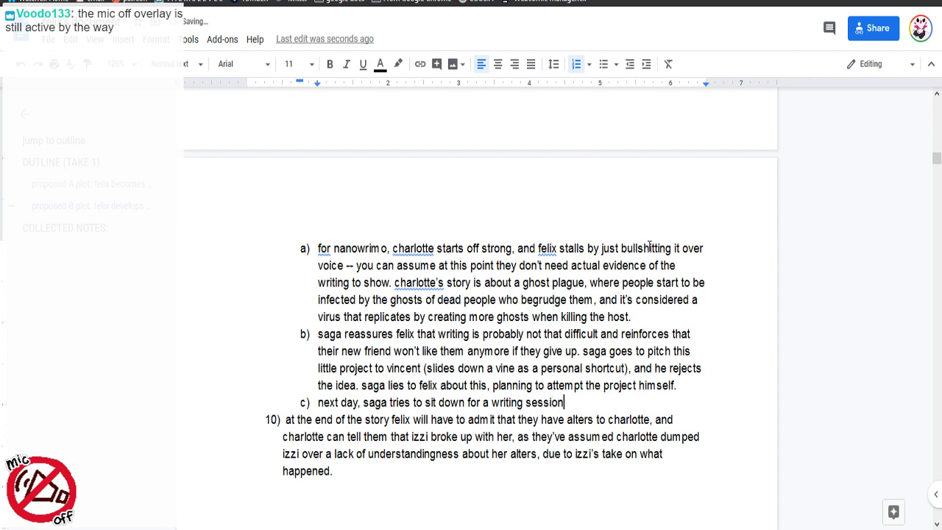
Continue item c with "and can't think of anything. skipping forward in their session with charlotte,"
{"action": "type", "text": " and can't think of anythin"}
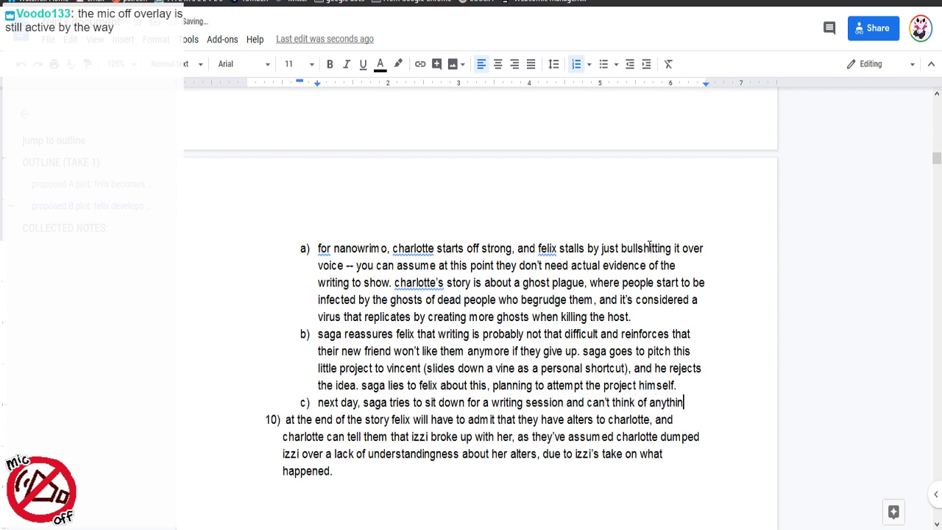
{"action": "type", "text": "g. skippi"}
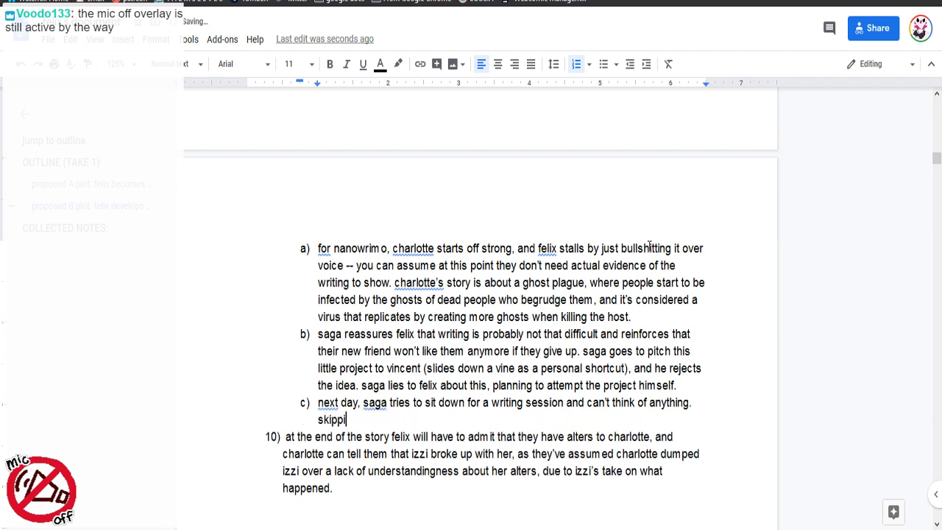
{"action": "type", "text": "ng forward in th"}
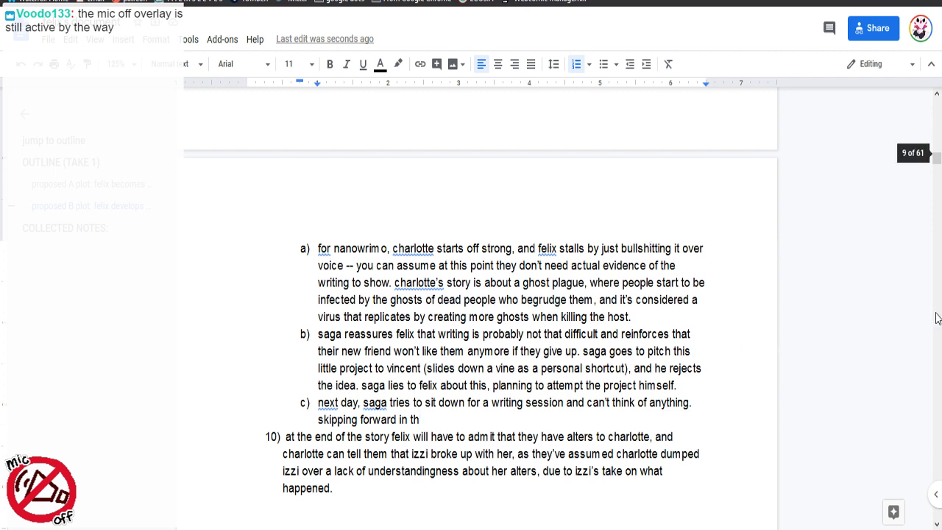
{"action": "type", "text": "eir session with charlotte,"}
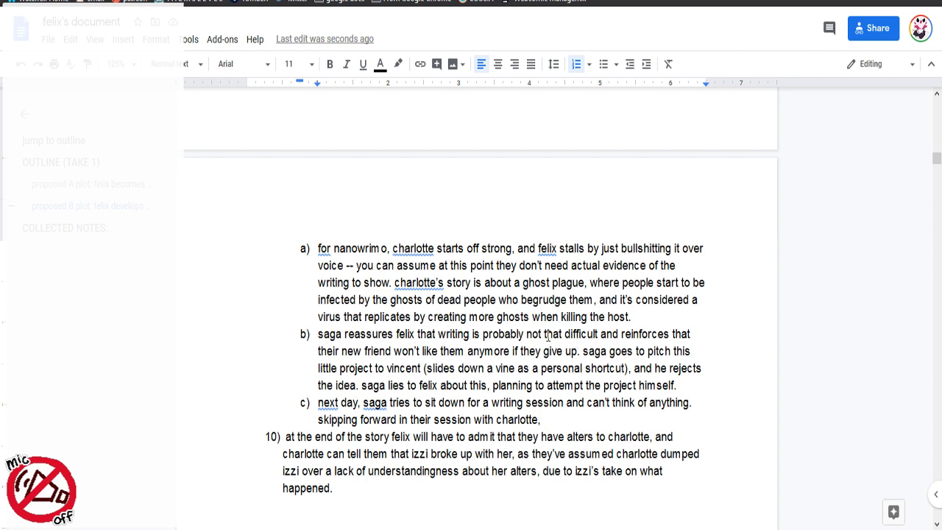
Extend item c with "where they ask how to come up with ideas when they're stuck."
{"action": "type", "text": "where they ask how to come up"}
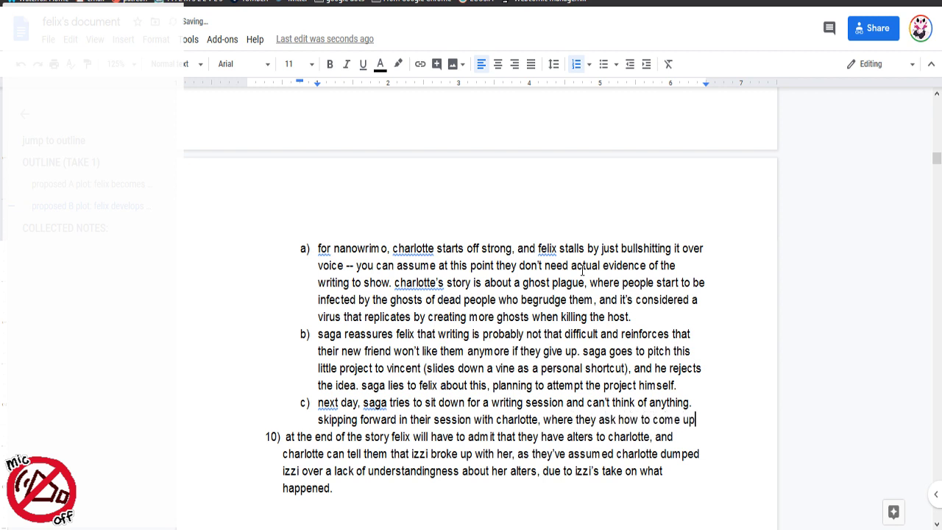
{"action": "type", "text": " with ideas."}
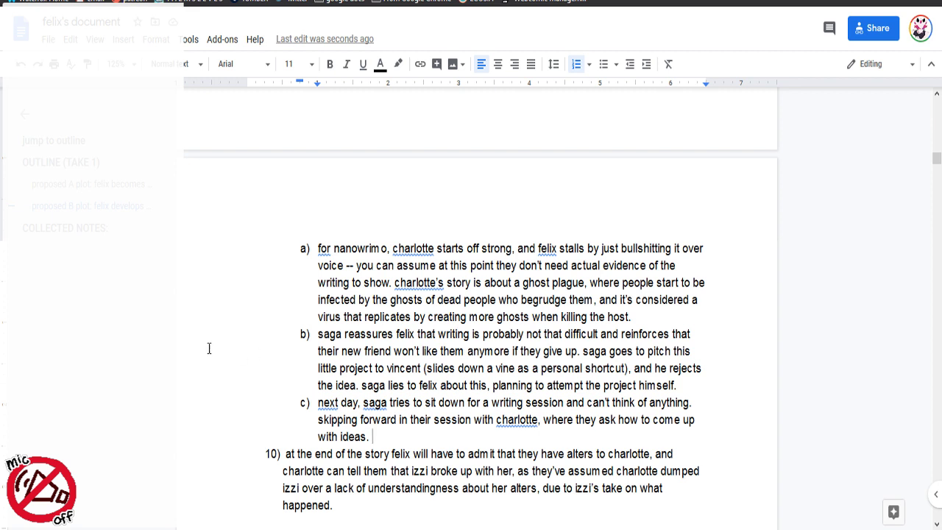
{"action": "key", "text": "BackSpace"}
{"action": "key", "text": "BackSpace"}
{"action": "type", "text": "when they're stuck. cha"}
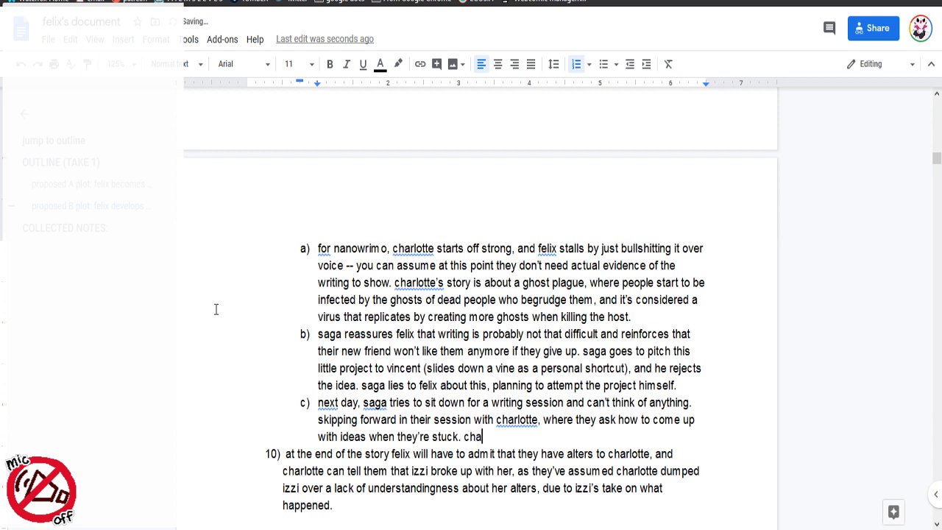
Add "charlotte asks what they have so far to work off of it," to item c
{"action": "type", "text": "rlotte asks to"}
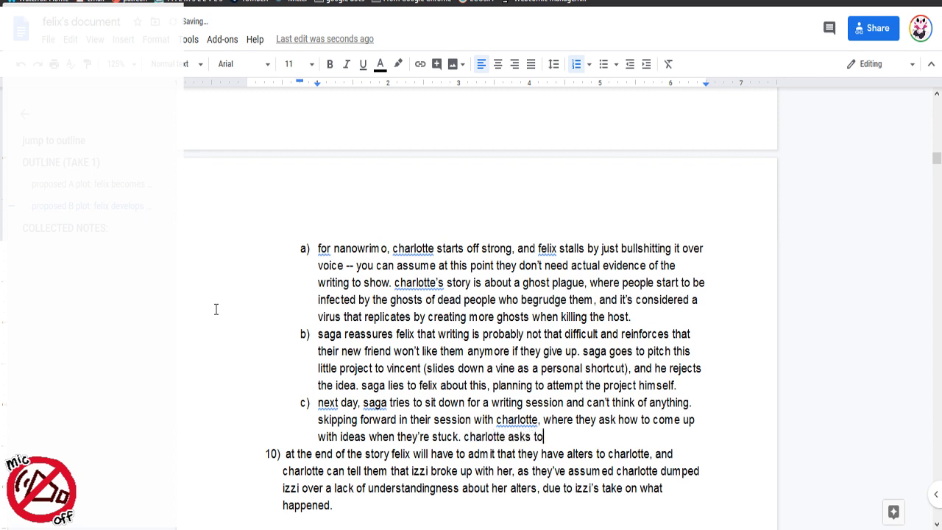
{"action": "key", "text": "BackSpace"}
{"action": "key", "text": "BackSpace"}
{"action": "type", "text": "what they have so far to work of"}
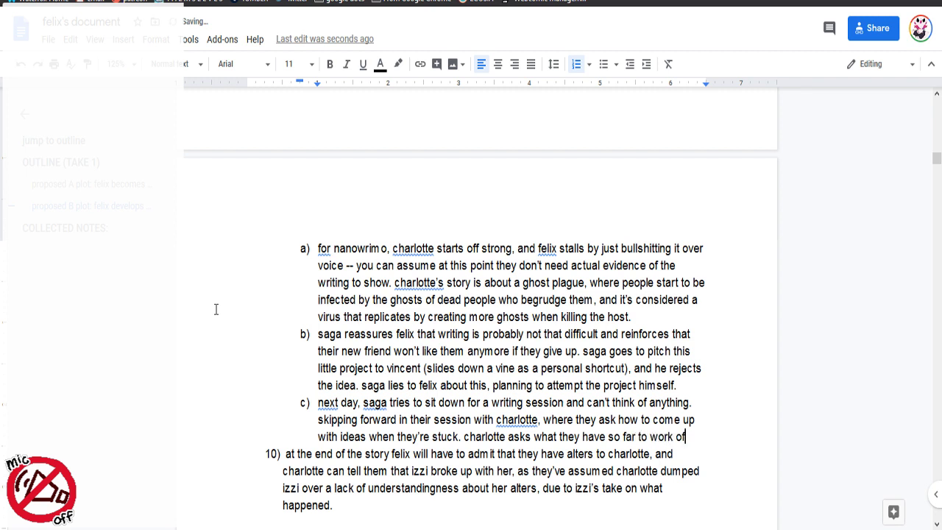
{"action": "type", "text": "f of it, sag"}
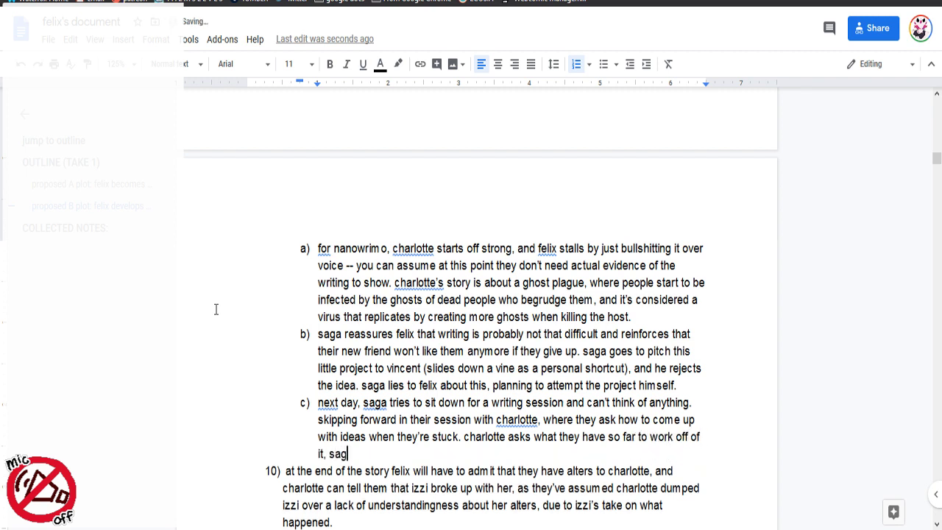
Finish item c with "saga panics, and rips some of vincent's serial project." and start an empty item d
{"action": "type", "text": "a panics, and "}
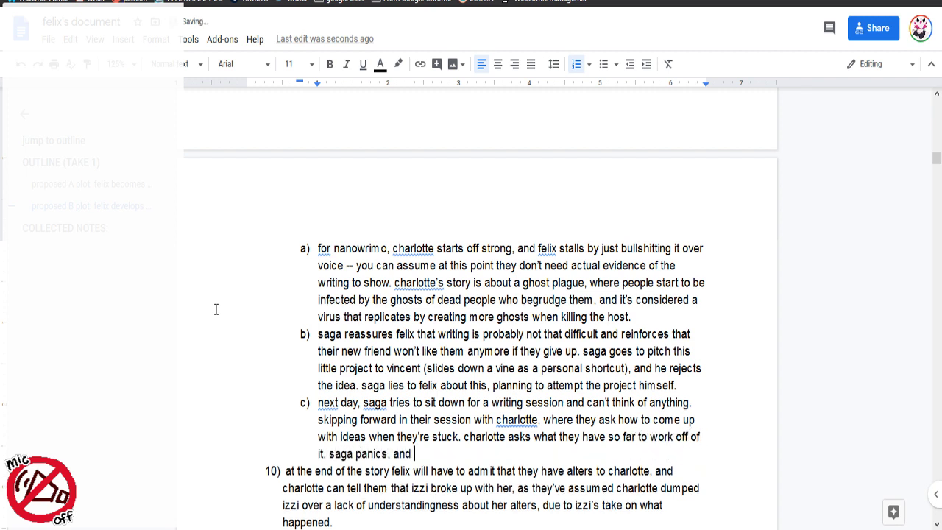
{"action": "type", "text": "rips some of vincent's "}
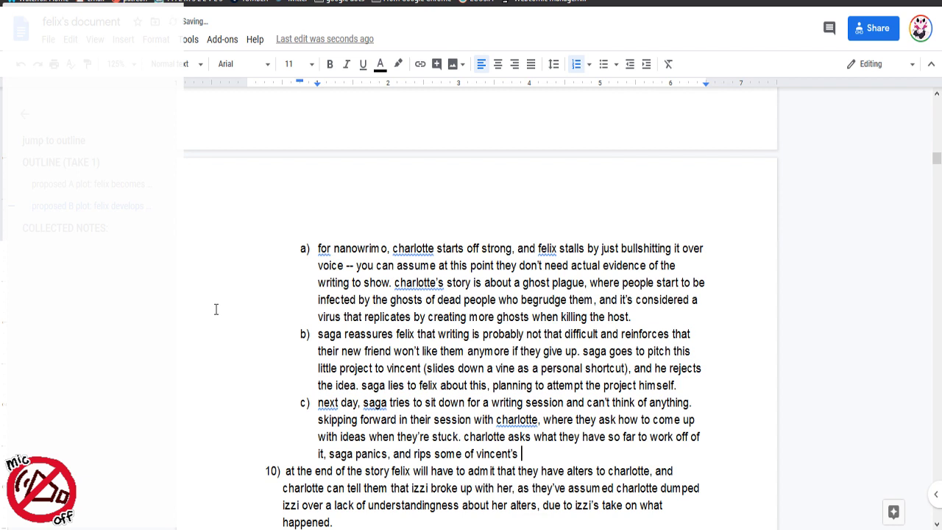
{"action": "type", "text": "serial"}
{"action": "type", "text": "project."}
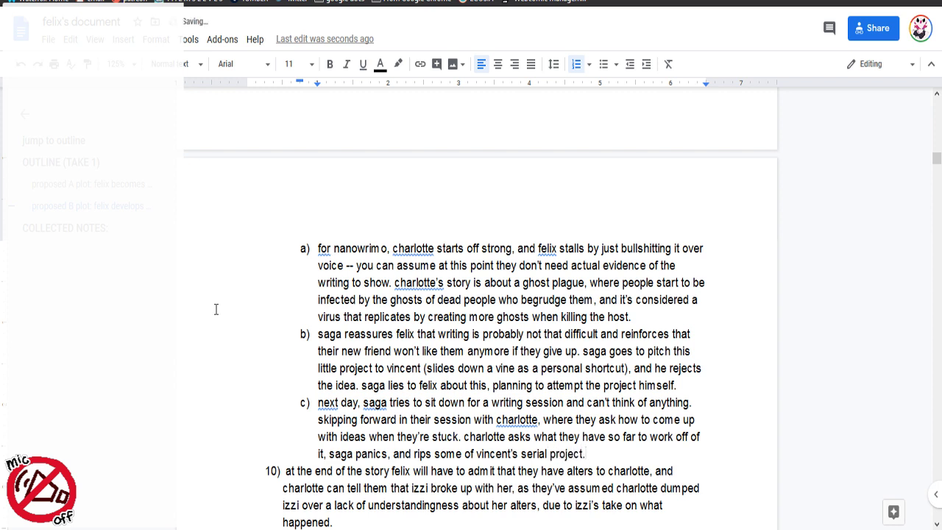
{"action": "key", "text": "Return"}
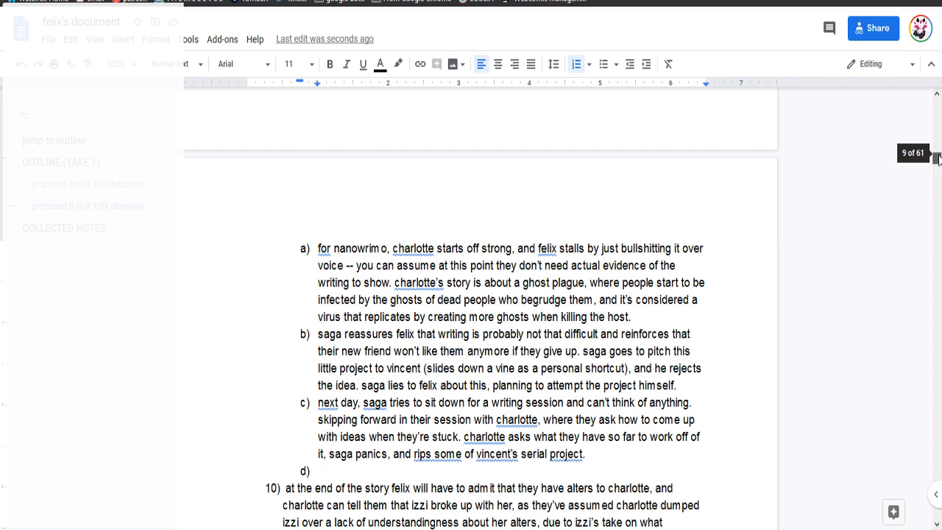
Review outline items 8 and 9 on felix's therapist and the therapy scenes, including the interpersonal effectiveness wording, and come back to the sub-points
{"action": "left_click_drag", "start_coordinate": [938, 157], "coordinate": [938, 154]}
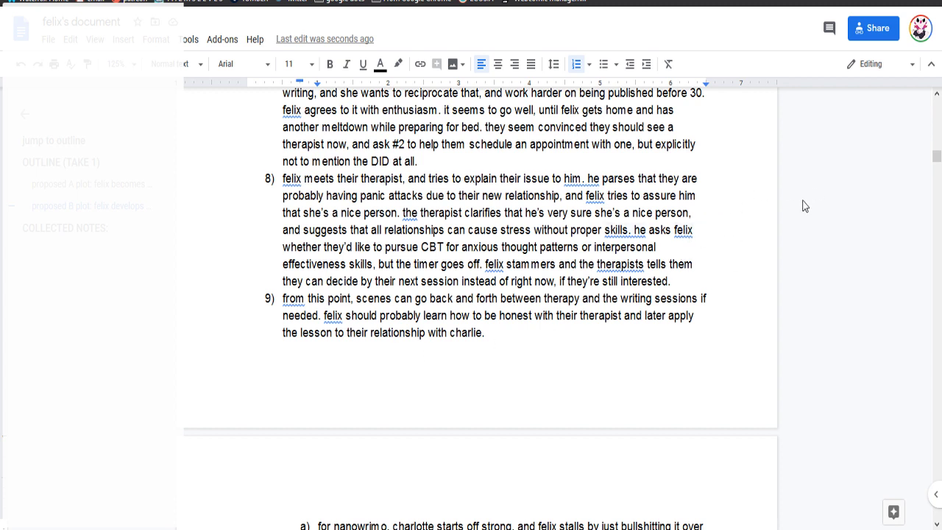
{"action": "left_click", "coordinate": [596, 247]}
{"action": "left_click_drag", "start_coordinate": [610, 256], "coordinate": [347, 265]}
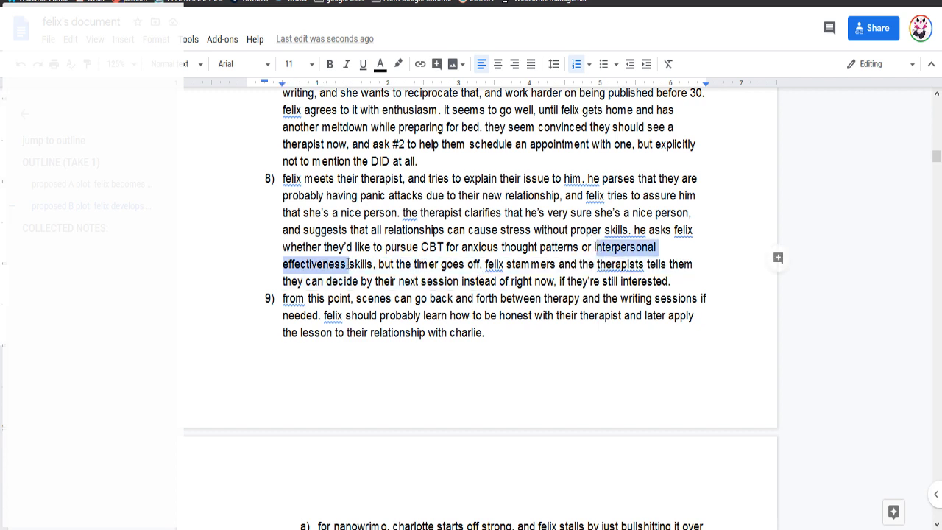
{"action": "left_click", "coordinate": [470, 249]}
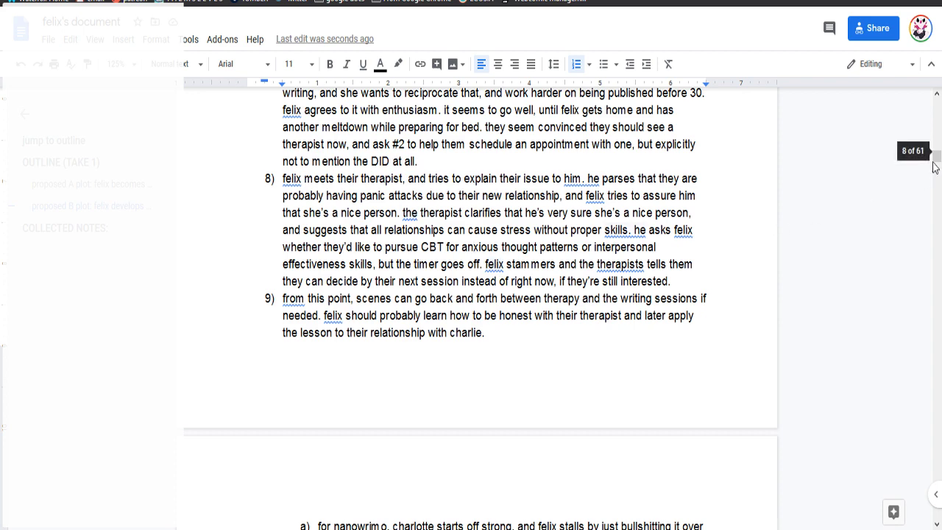
{"action": "scroll", "coordinate": [936, 159], "scroll_direction": "down", "scroll_amount": 2}
{"action": "scroll", "coordinate": [935, 159], "scroll_direction": "down", "scroll_amount": 4}
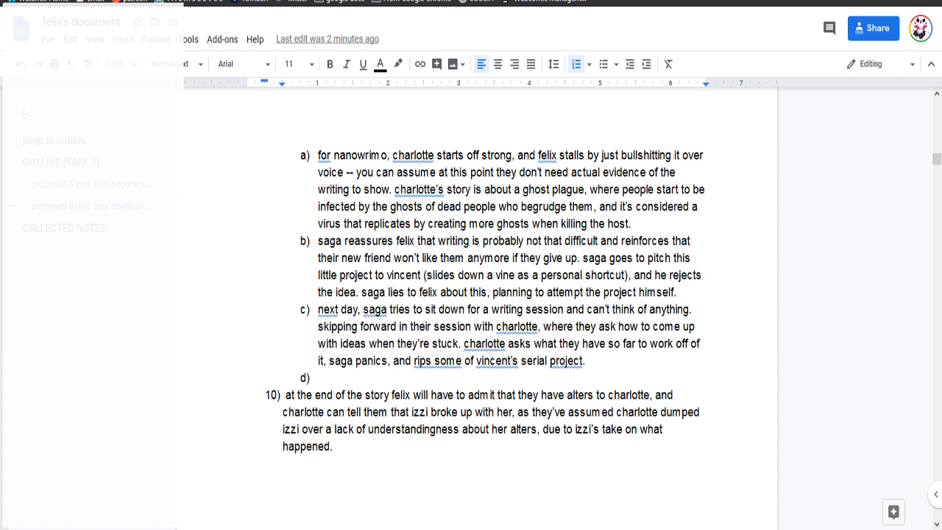
{"action": "left_click_drag", "start_coordinate": [936, 155], "coordinate": [936, 159]}
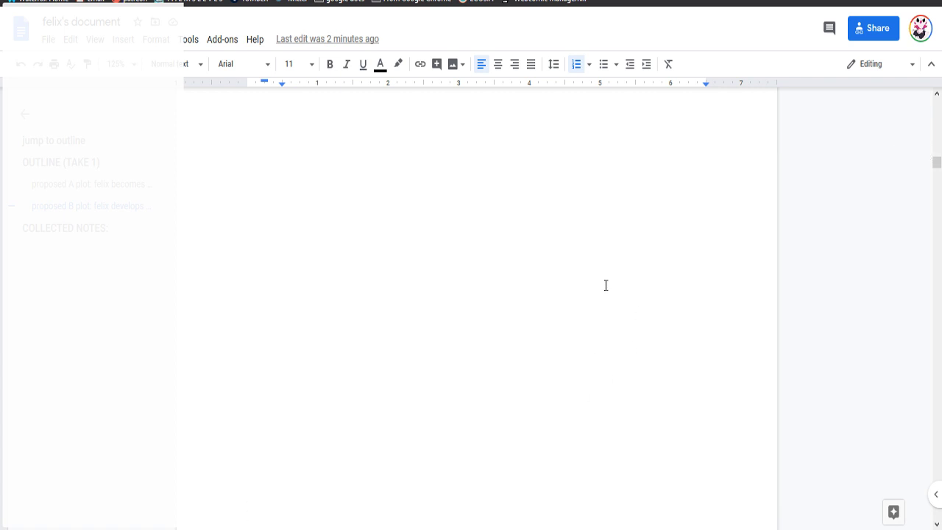
{"action": "left_click_drag", "start_coordinate": [936, 159], "coordinate": [937, 158]}
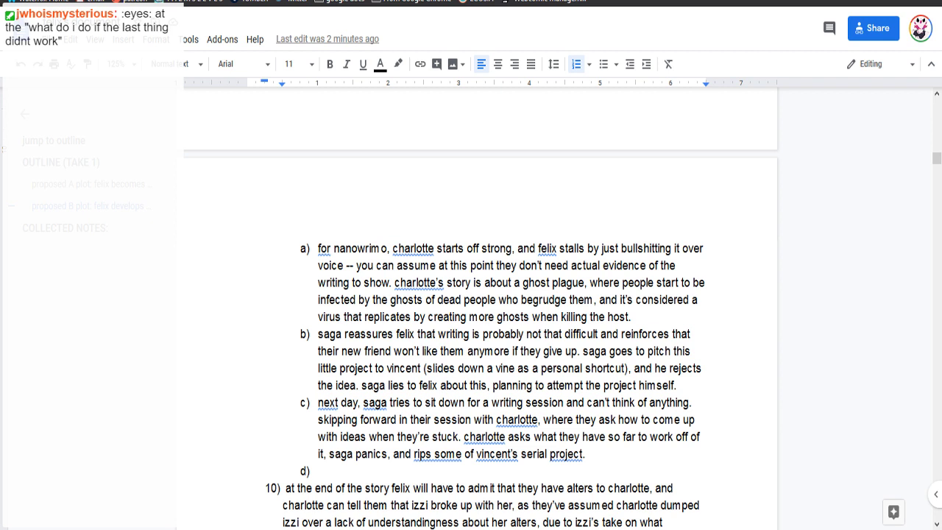
Fill in item d with "for therapy, this conflict needs to be pushed to a point where felix is aware it's happening"
{"action": "left_click", "coordinate": [426, 470]}
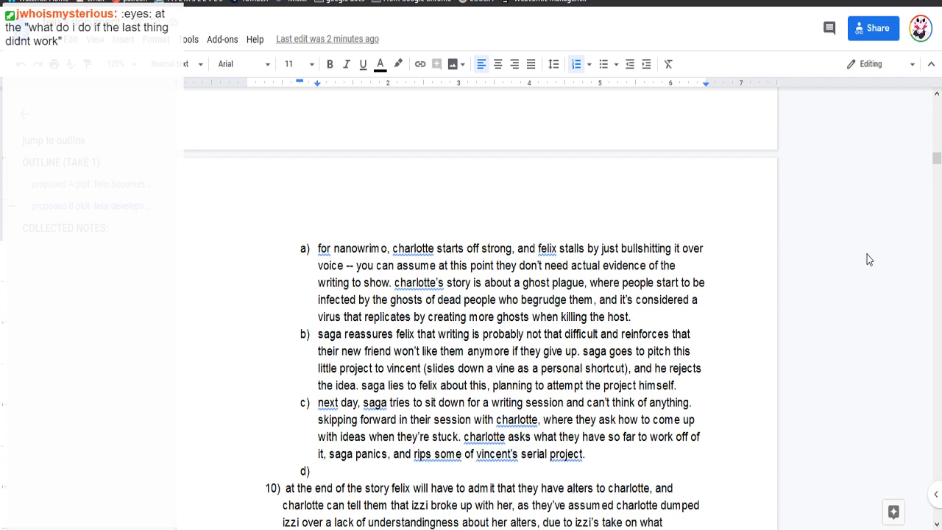
{"action": "type", "text": "for therapy"}
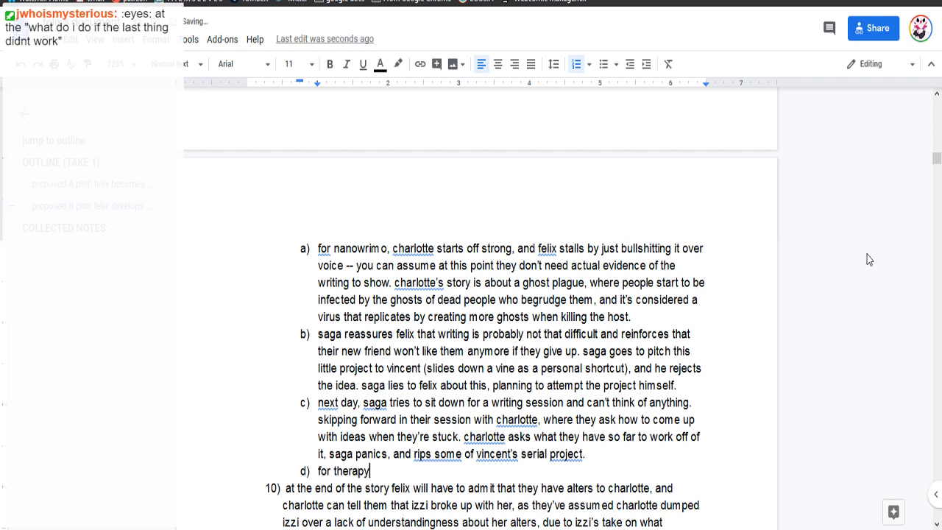
{"action": "type", "text": ", this conflict n"}
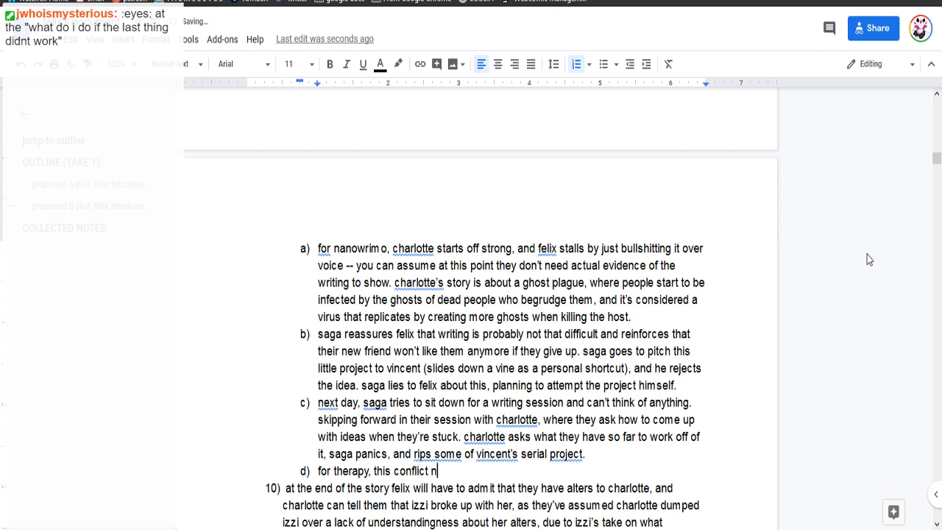
{"action": "type", "text": "eeds to be pushed to a poin"}
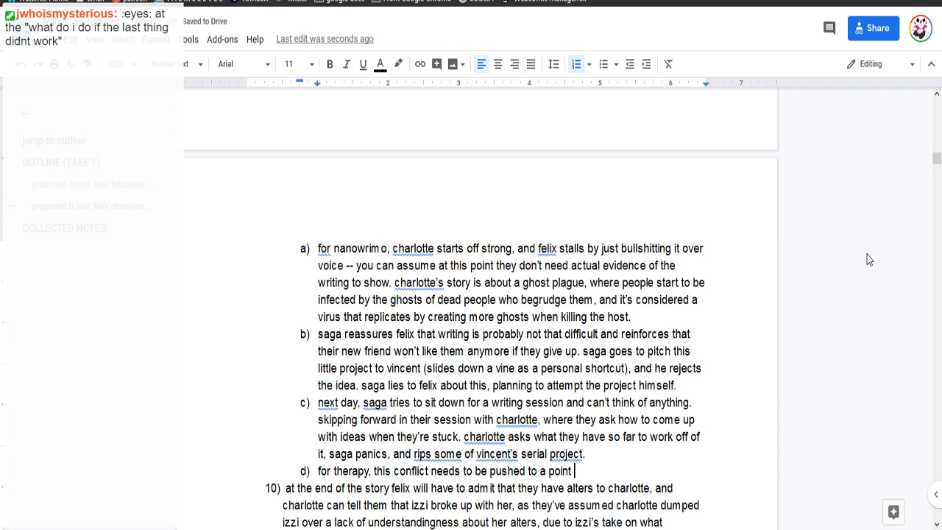
{"action": "type", "text": "t"}
{"action": "type", "text": " where felix is aware it's happening"}
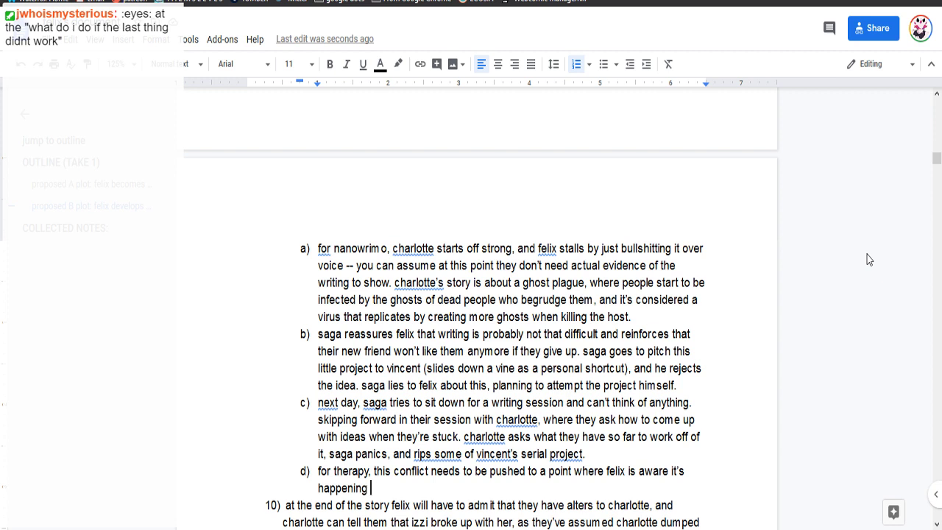
Add "(maybe nero contributing to that since saga fessing up would be counterintuitive)" to item d
{"action": "type", "text": "(maybe ner"}
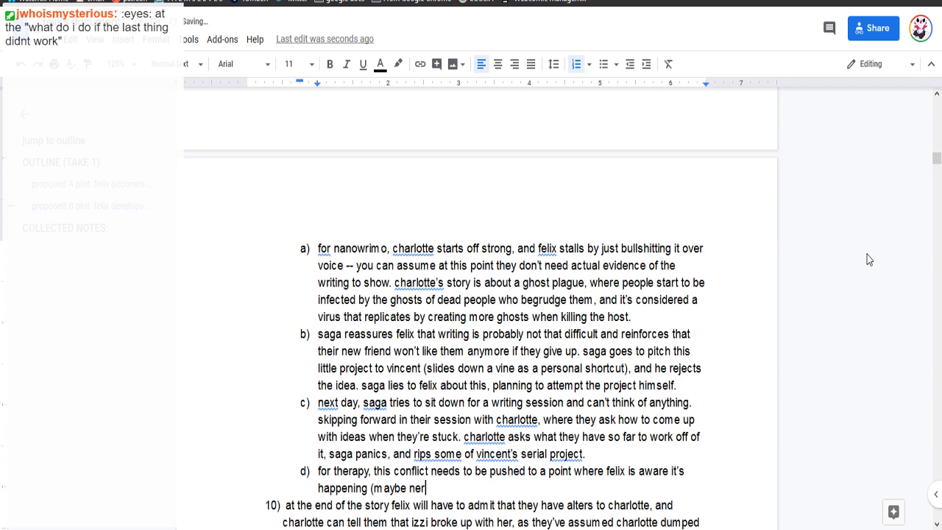
{"action": "type", "text": "o contributing to that siuce"}
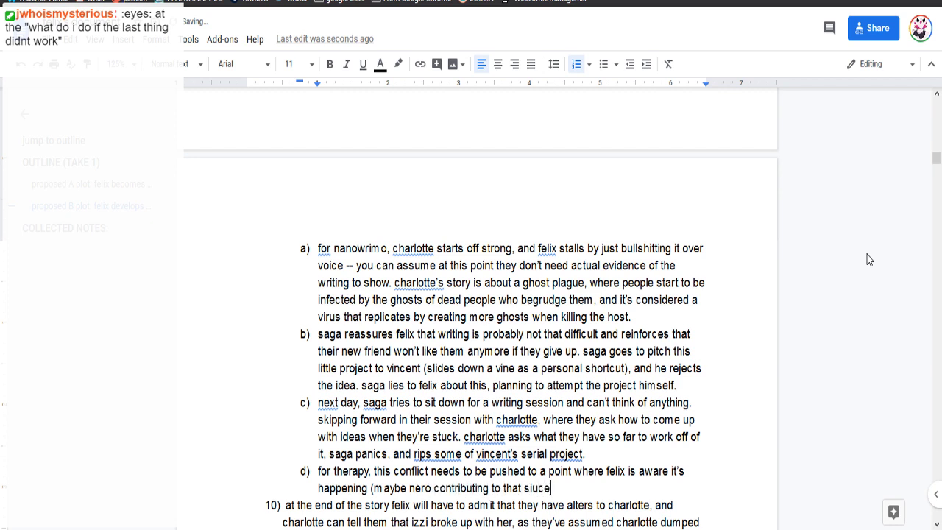
{"action": "key", "text": "BackSpace"}
{"action": "key", "text": "BackSpace"}
{"action": "key", "text": "BackSpace"}
{"action": "key", "text": "BackSpace"}
{"action": "type", "text": "ince saga fessing up wou"}
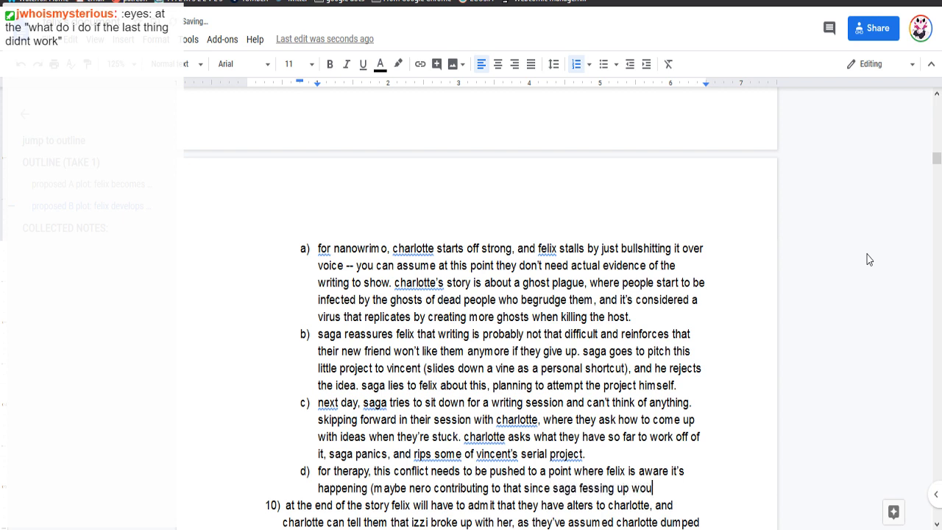
{"action": "type", "text": "ld"}
{"action": "type", "text": "be counterintuitive)"}
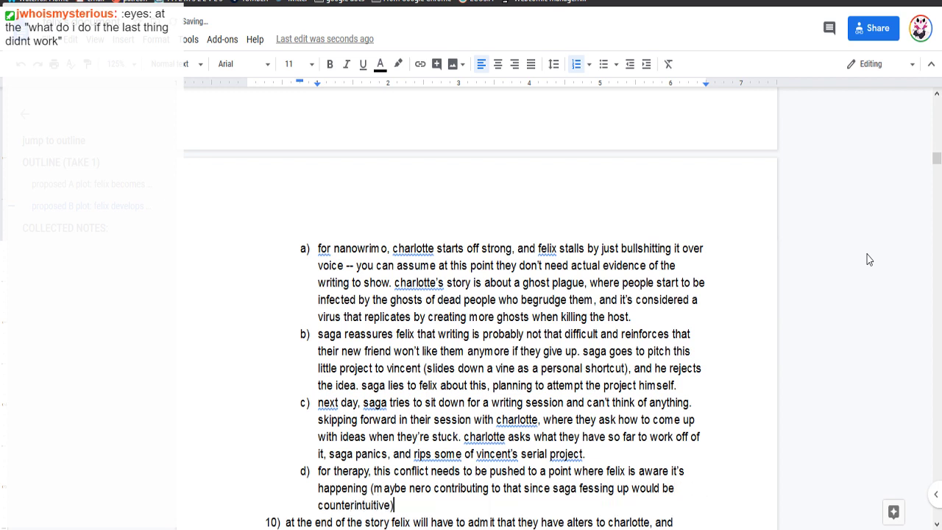
Continue item d after the parenthetical with "before the first sesh, they ask the therapist"
{"action": "type", "text": " bef"}
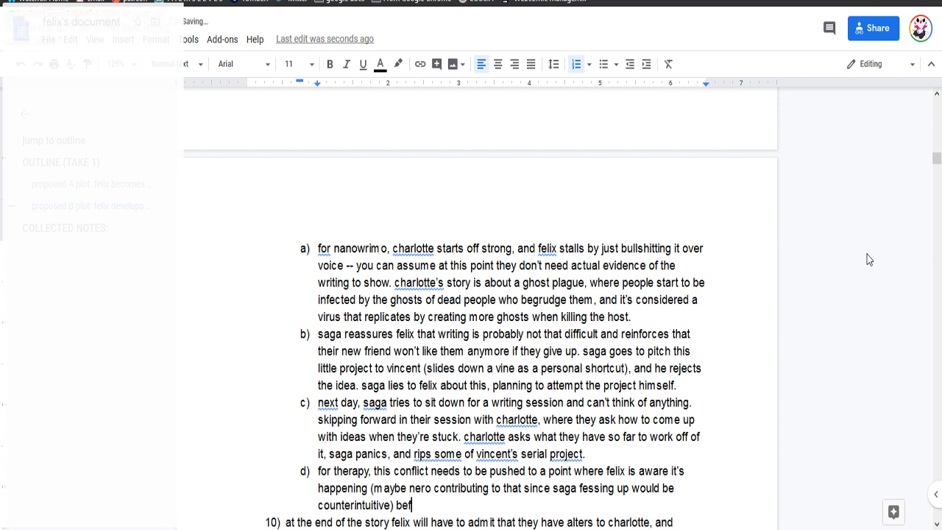
{"action": "type", "text": "ore the first sesh, as"}
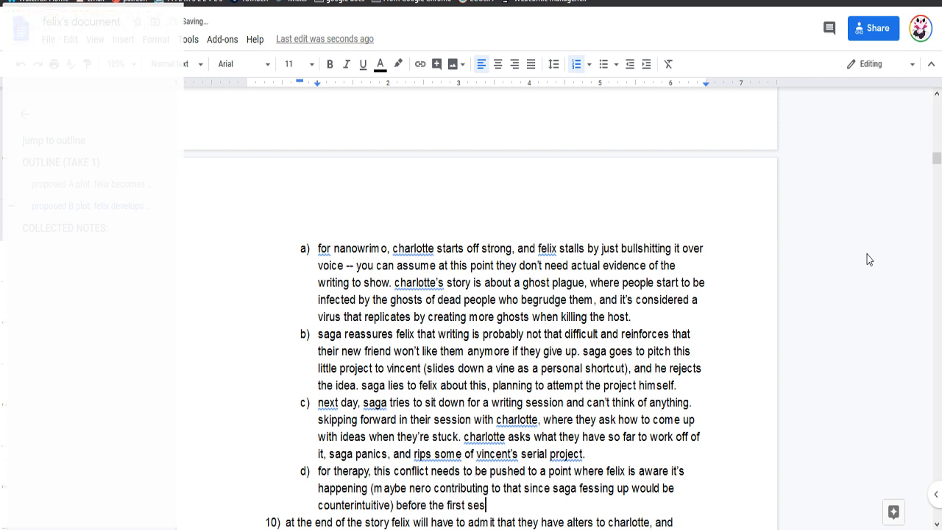
{"action": "key", "text": "BackSpace"}
{"action": "key", "text": "BackSpace"}
{"action": "type", "text": "they ask the therapist "}
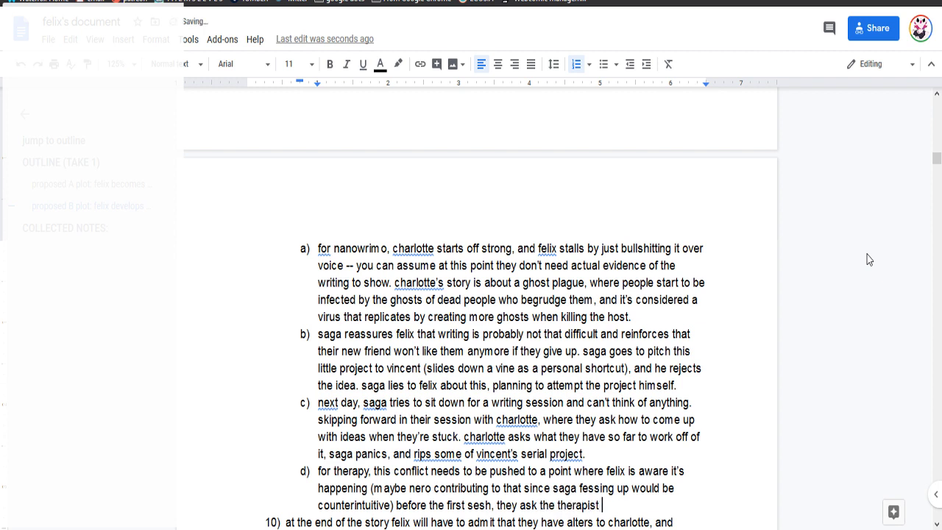
Continue item d with "what to do, script fails due to alter interference"
{"action": "type", "text": "what to do, script fau"}
{"action": "key", "text": "BackSpace"}
{"action": "type", "text": "ils due "}
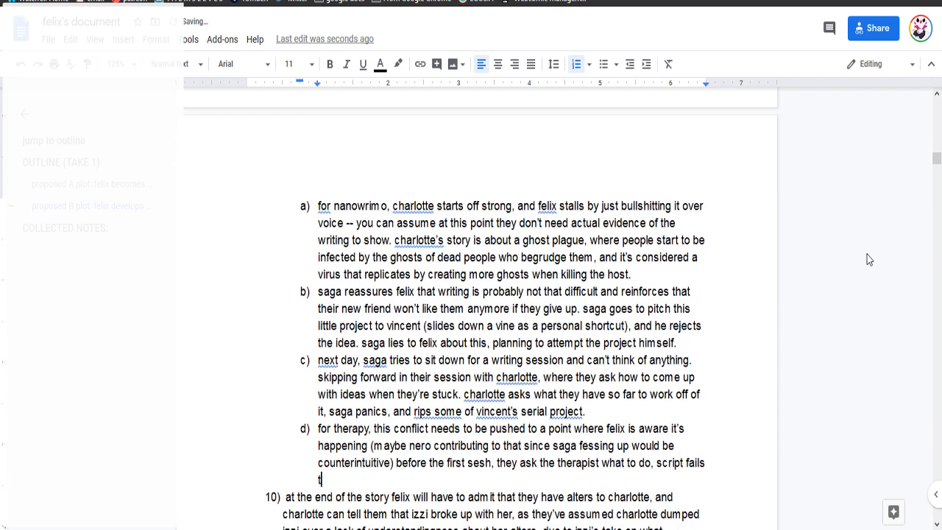
{"action": "type", "text": "to alter"}
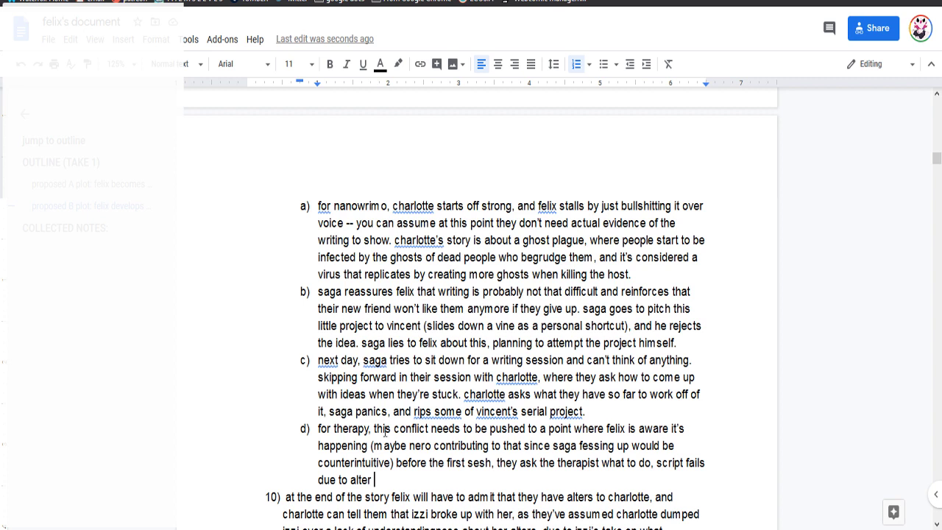
{"action": "type", "text": "interference"}
{"action": "key", "text": "BackSpace"}
Add ", in the second session they ask how to approach the problems that arose during the" to item d
{"action": "type", "text": ", in the se"}
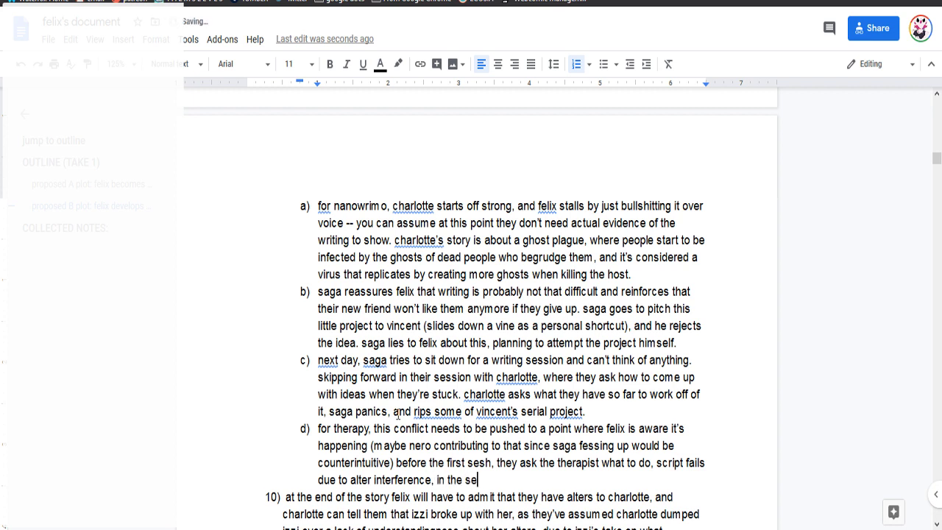
{"action": "type", "text": "cond session they ask ho"}
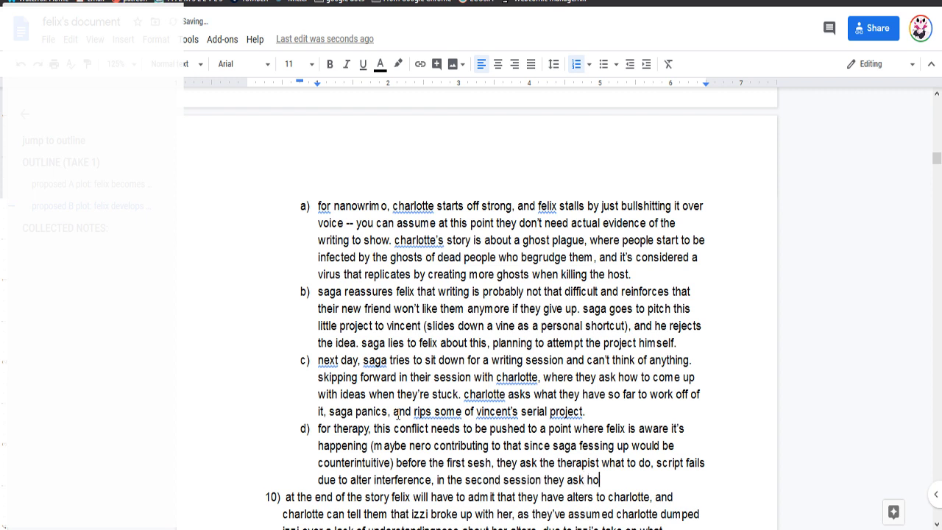
{"action": "type", "text": "w to approach"}
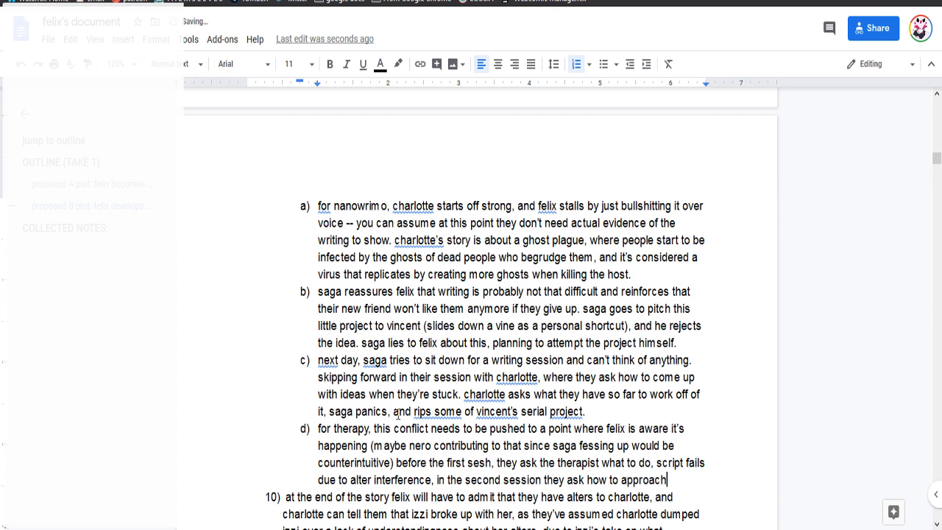
{"action": "type", "text": " the problems that "}
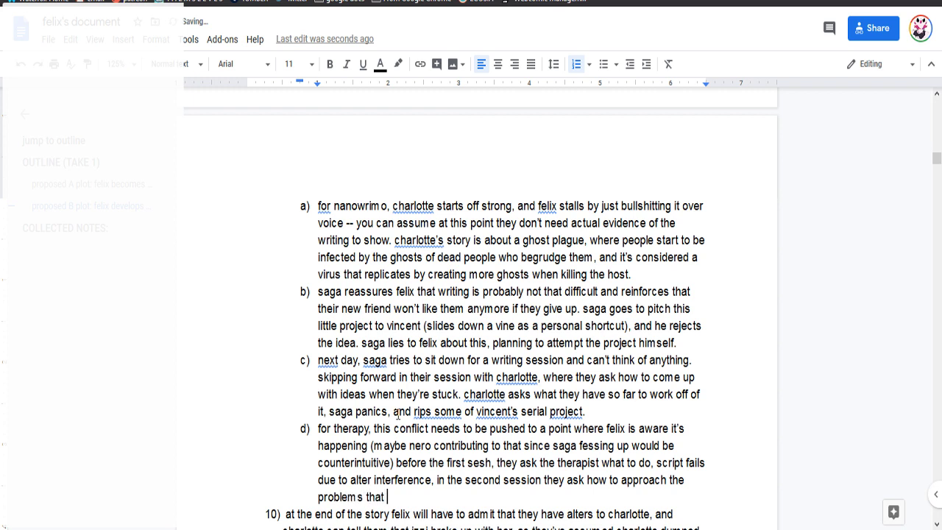
{"action": "type", "text": "arose during the"}
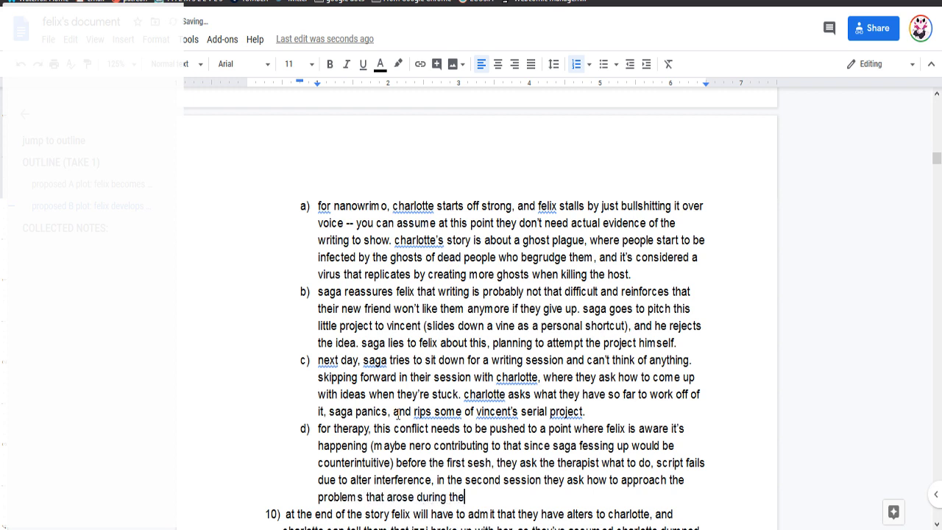
Finish item d's sentence with "first attempt to communicate w/charlie."
{"action": "type", "text": " first attempt"}
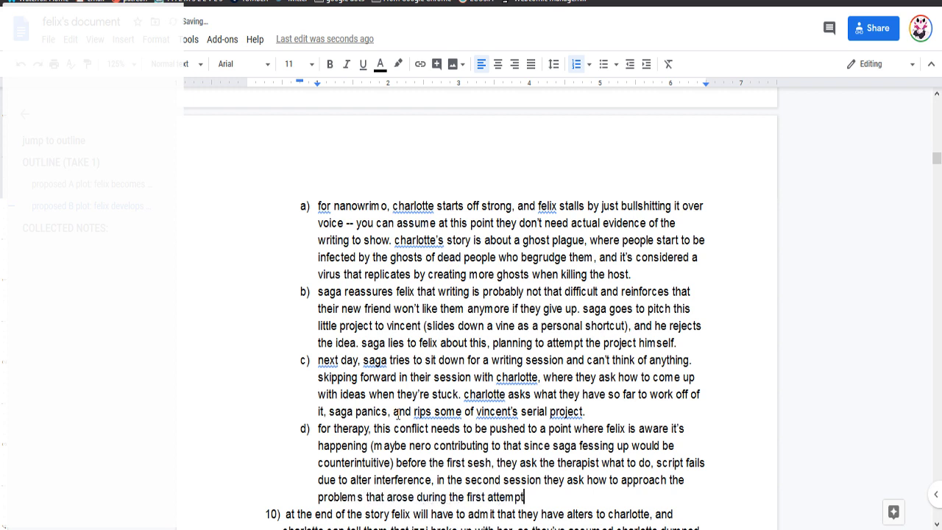
{"action": "type", "text": " toc ommunicate wi"}
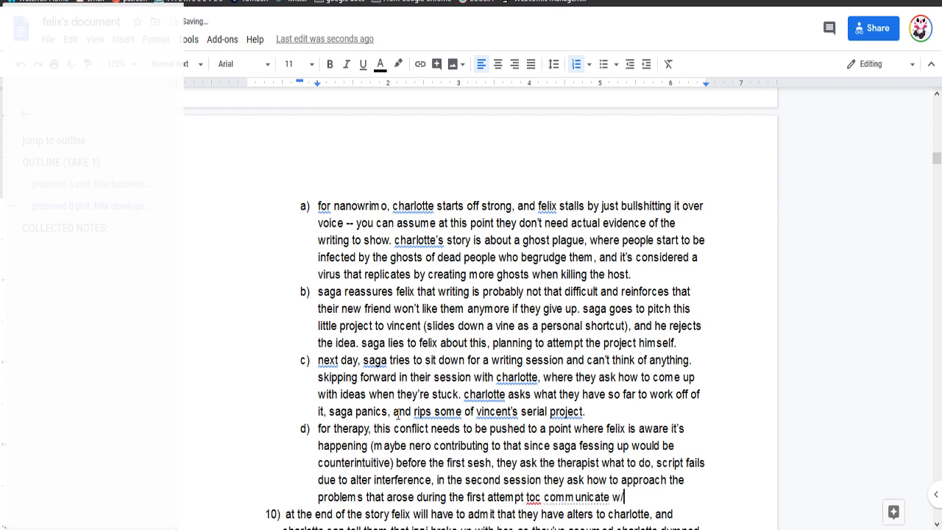
{"action": "key", "text": "BackSpace"}
{"action": "key", "text": "BackSpace"}
{"action": "key", "text": "BackSpace"}
{"action": "key", "text": "BackSpace"}
{"action": "key", "text": "BackSpace"}
{"action": "key", "text": "BackSpace"}
{"action": "key", "text": "BackSpace"}
{"action": "key", "text": "BackSpace"}
{"action": "key", "text": "BackSpace"}
{"action": "key", "text": "BackSpace"}
{"action": "key", "text": "BackSpace"}
{"action": "key", "text": "BackSpace"}
{"action": "key", "text": "BackSpace"}
{"action": "key", "text": "BackSpace"}
{"action": "key", "text": "BackSpace"}
{"action": "key", "text": "BackSpace"}
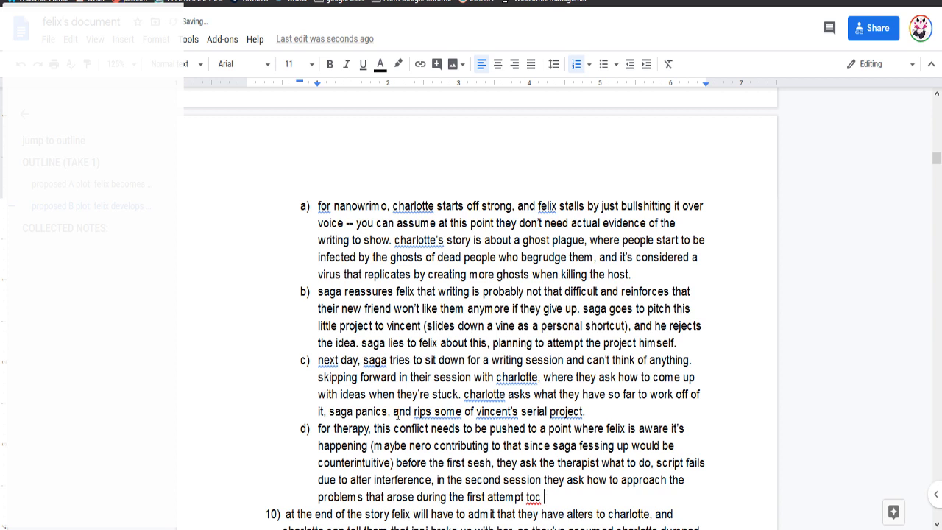
{"action": "type", "text": "communicate w/ch"}
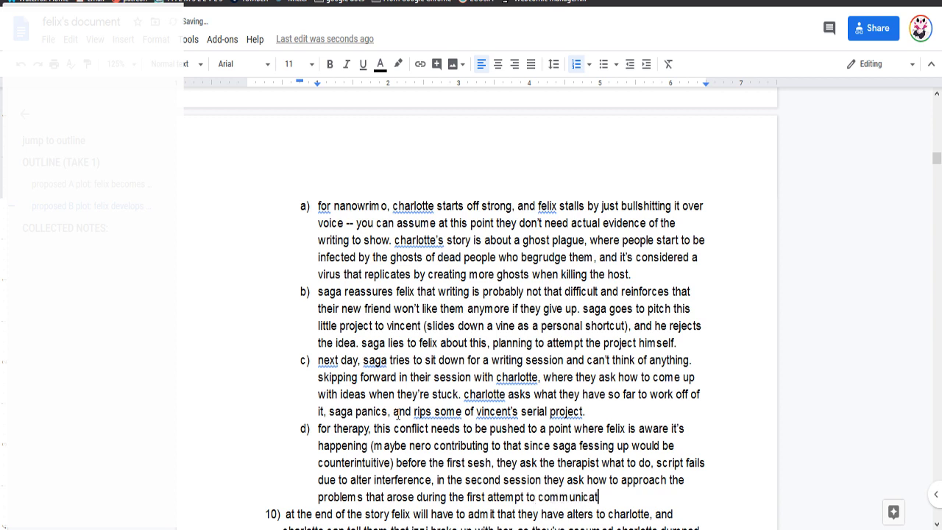
{"action": "type", "text": "arlie."}
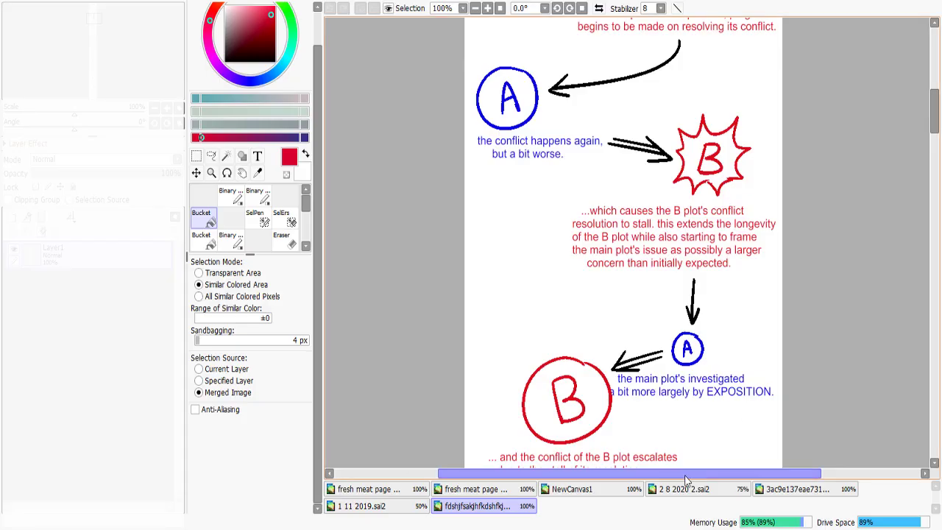
In PaintTool SAI, compare the desk drawing in NewCanvas1 with the two-character sketch in 2 8 2020 2.sai2, and hide that sketch's layer
{"action": "left_click", "coordinate": [680, 488]}
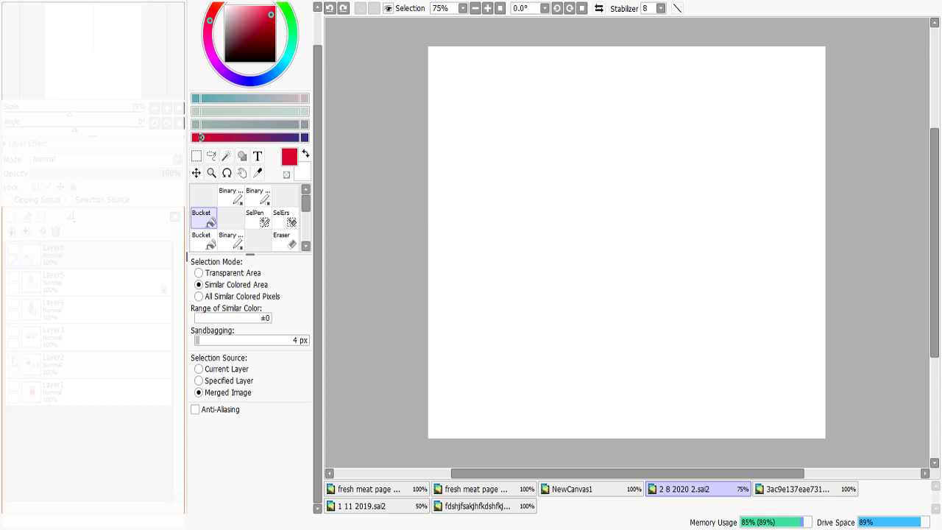
{"action": "left_click", "coordinate": [567, 489]}
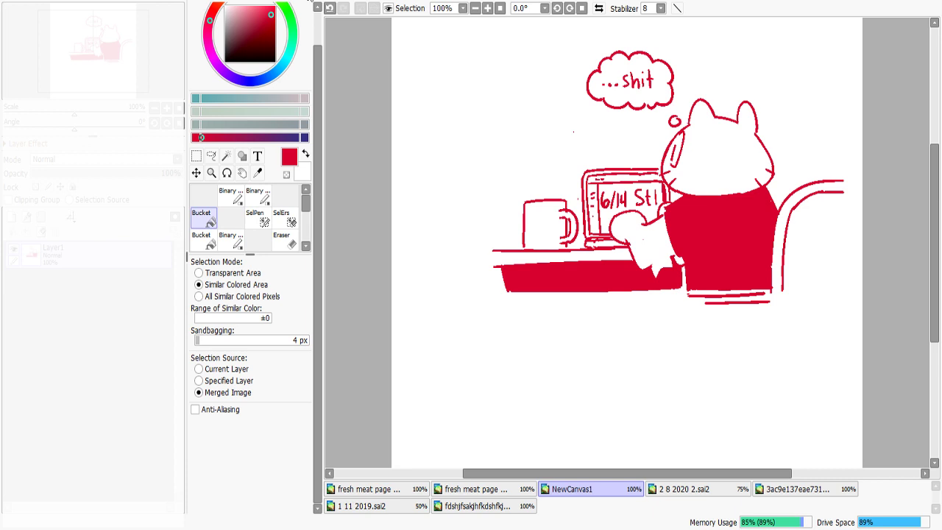
{"action": "left_click", "coordinate": [684, 488]}
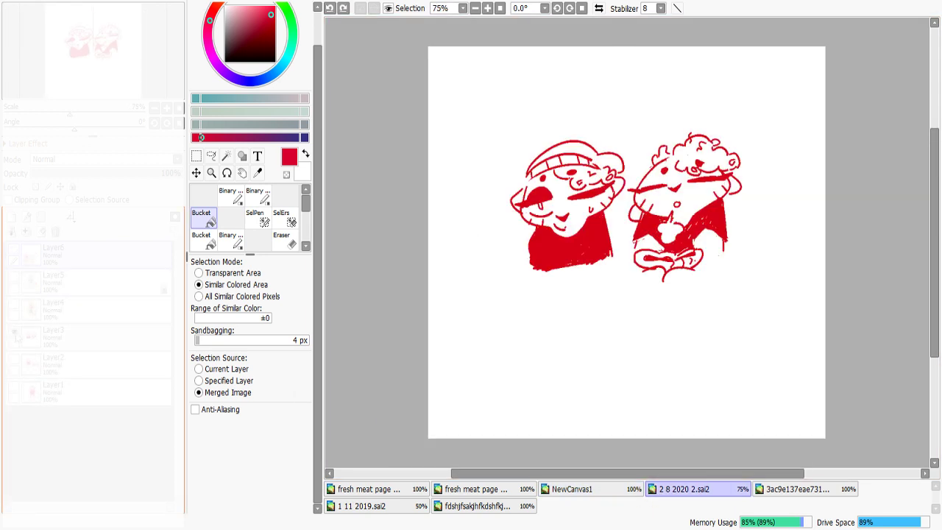
{"action": "left_click", "coordinate": [14, 335]}
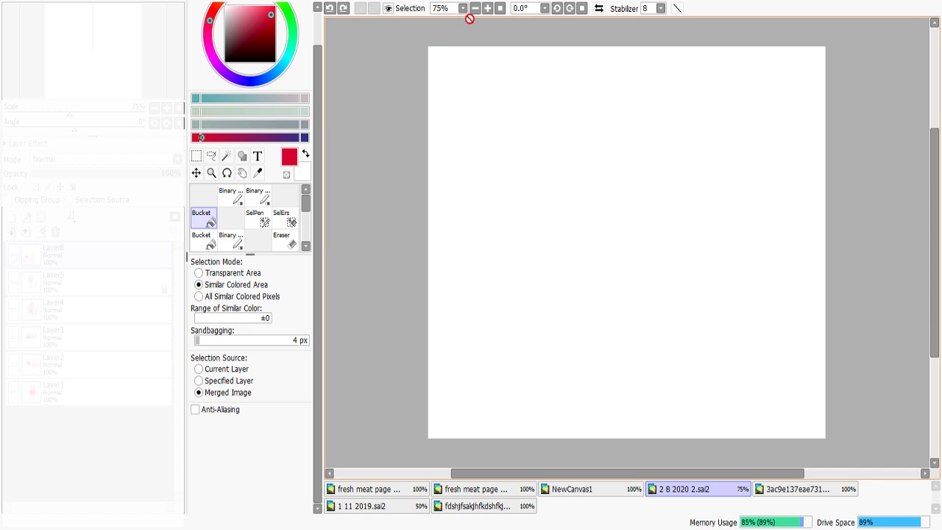
Paste the portrait photo with glasses and magenta hat into 2 8 2020 2.sai2 and shrink it to about two thirds
{"action": "left_click", "coordinate": [487, 8]}
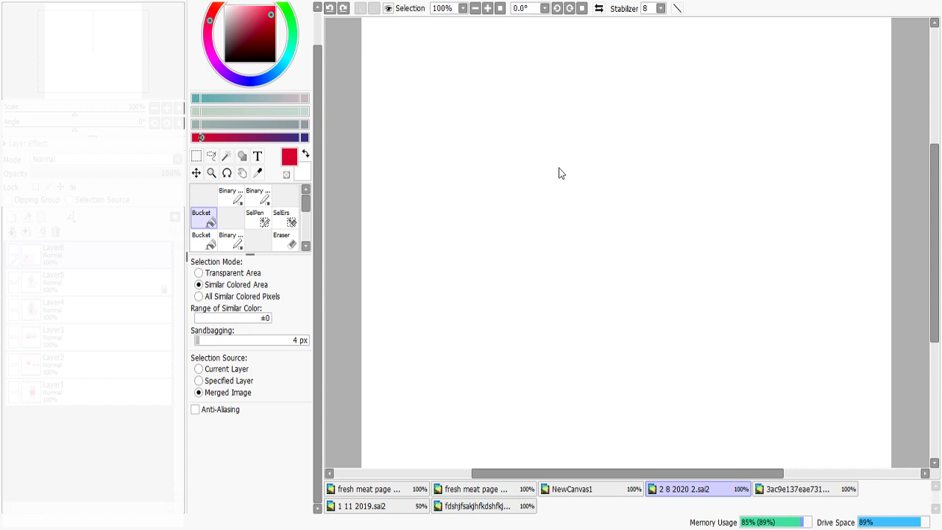
{"action": "key", "text": "ctrl+v"}
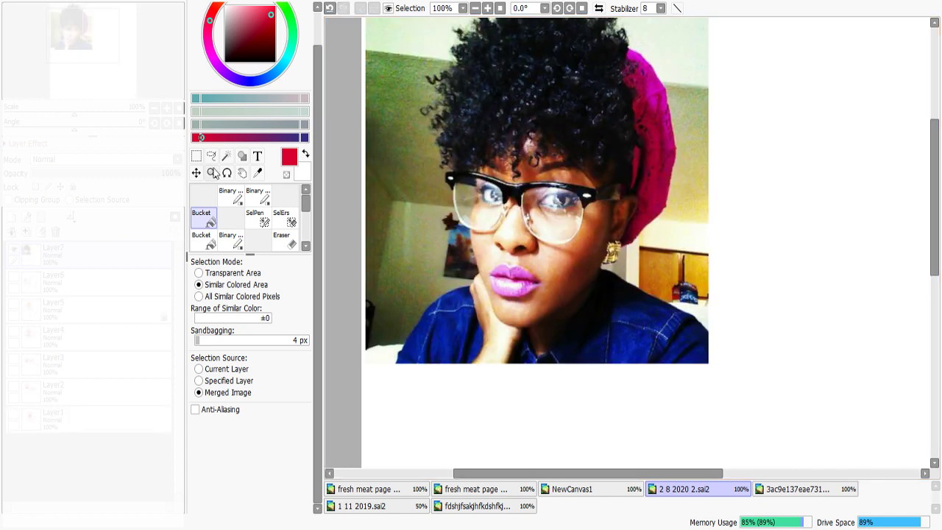
{"action": "left_click", "coordinate": [195, 156]}
{"action": "left_click", "coordinate": [210, 342]}
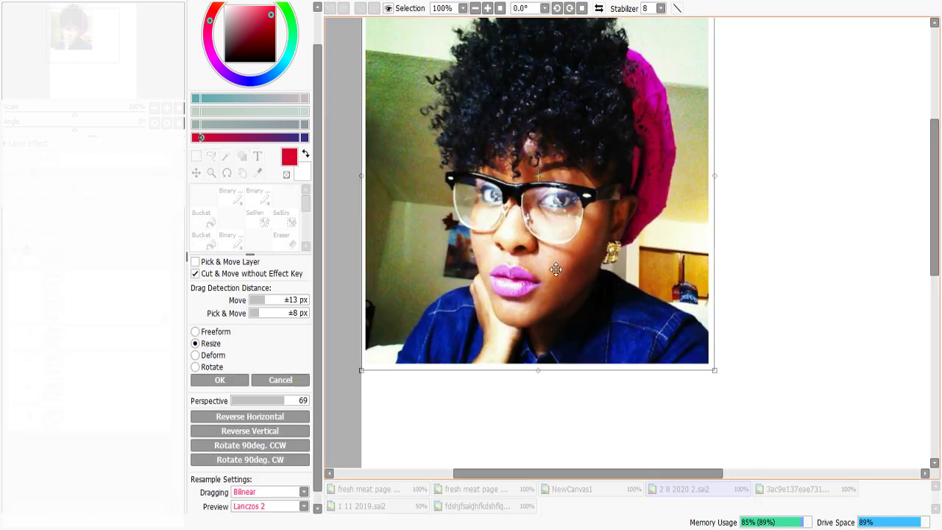
{"action": "left_click_drag", "start_coordinate": [706, 372], "coordinate": [597, 240]}
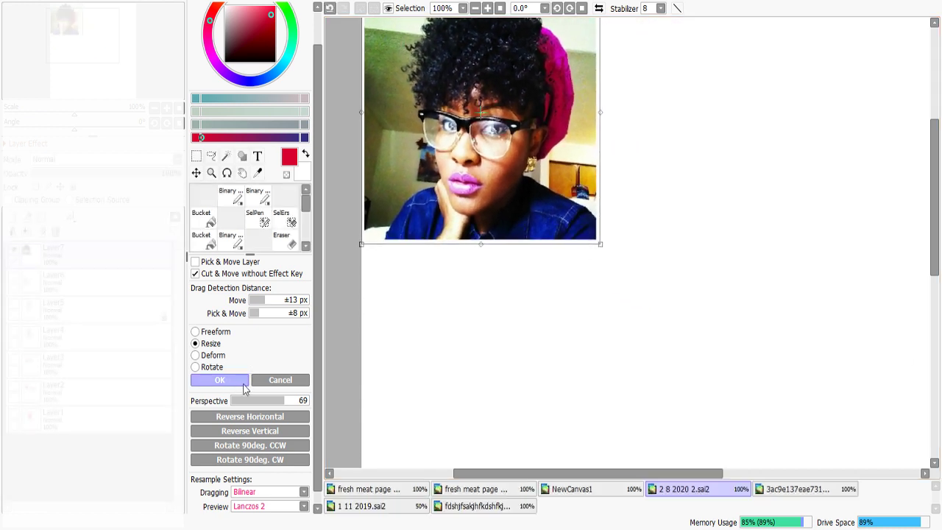
{"action": "left_click", "coordinate": [219, 380]}
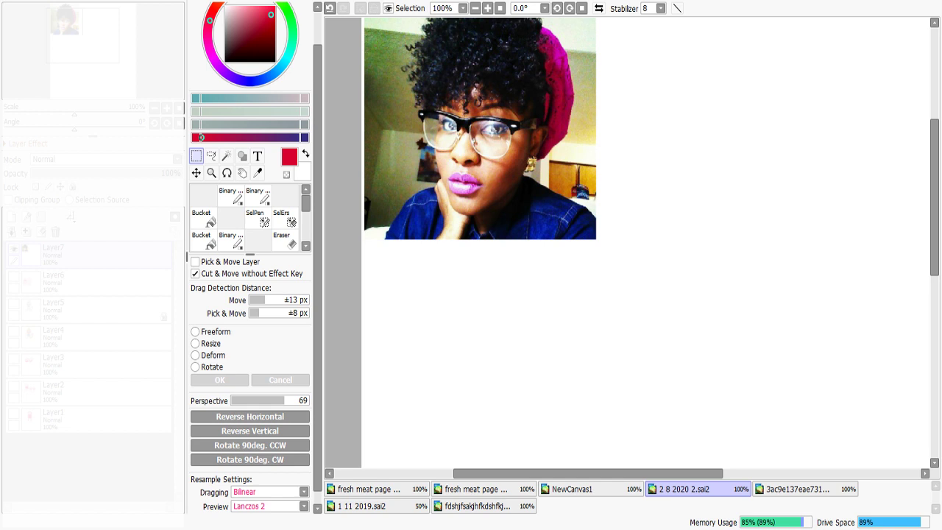
Paste the profile portrait with the striped beanie and resize it to match the first photo's height, placed directly to its right
{"action": "key", "text": "ctrl+v"}
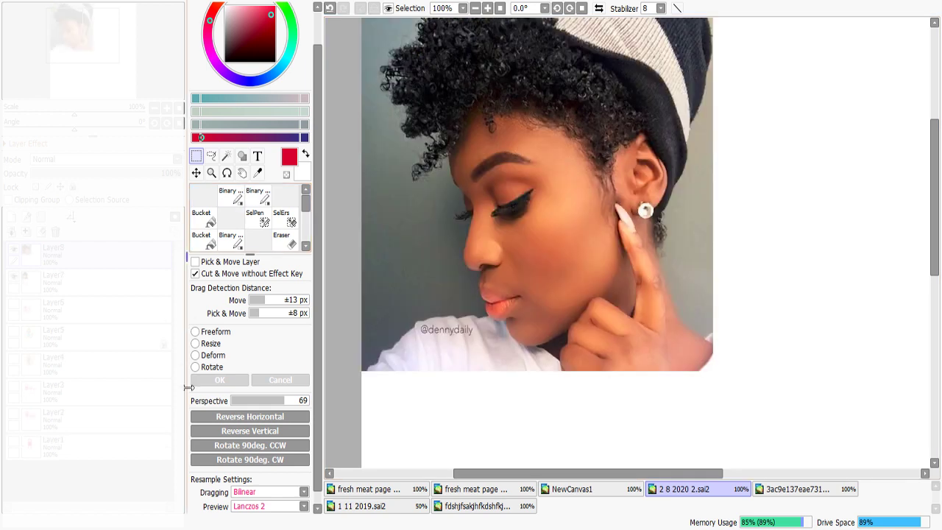
{"action": "left_click", "coordinate": [211, 342]}
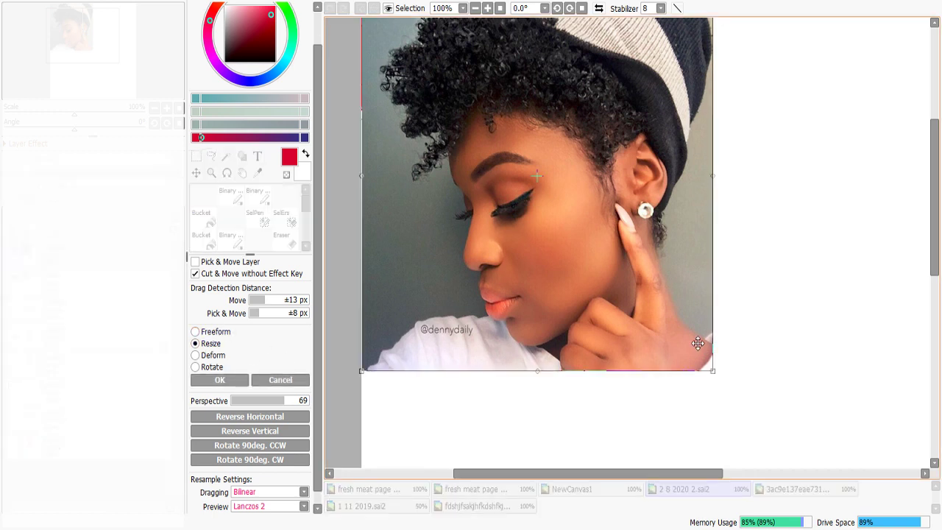
{"action": "left_click_drag", "start_coordinate": [711, 370], "coordinate": [561, 241]}
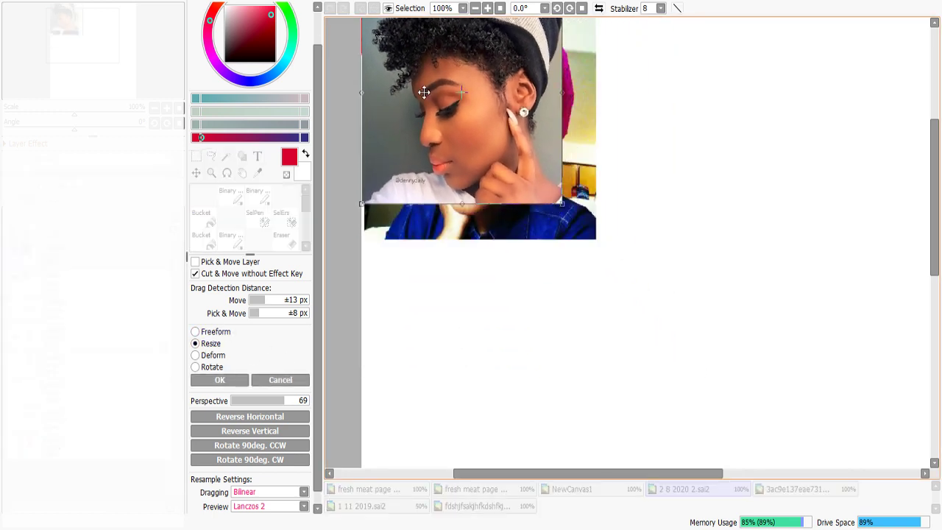
{"action": "left_click_drag", "start_coordinate": [422, 127], "coordinate": [661, 127]}
{"action": "left_click_drag", "start_coordinate": [799, 239], "coordinate": [809, 249]}
{"action": "left_click_drag", "start_coordinate": [725, 164], "coordinate": [701, 159]}
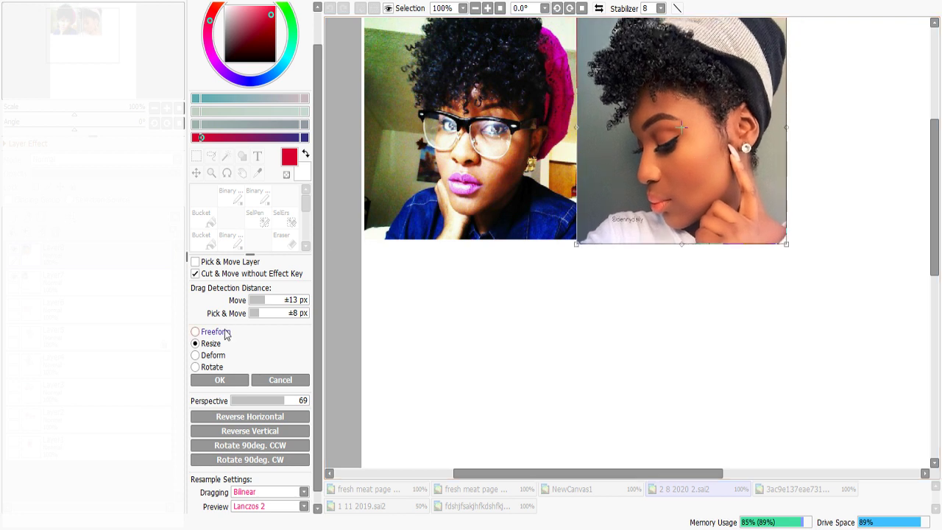
{"action": "left_click", "coordinate": [221, 380]}
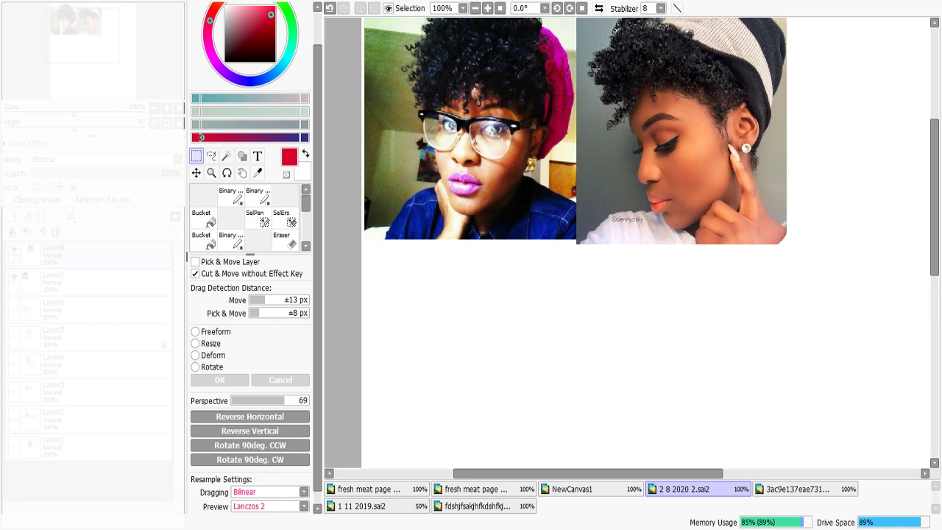
Paste the smiling portrait with the black hat beside the second photo and merge the three photo layers into one
{"action": "key", "text": "ctrl+v"}
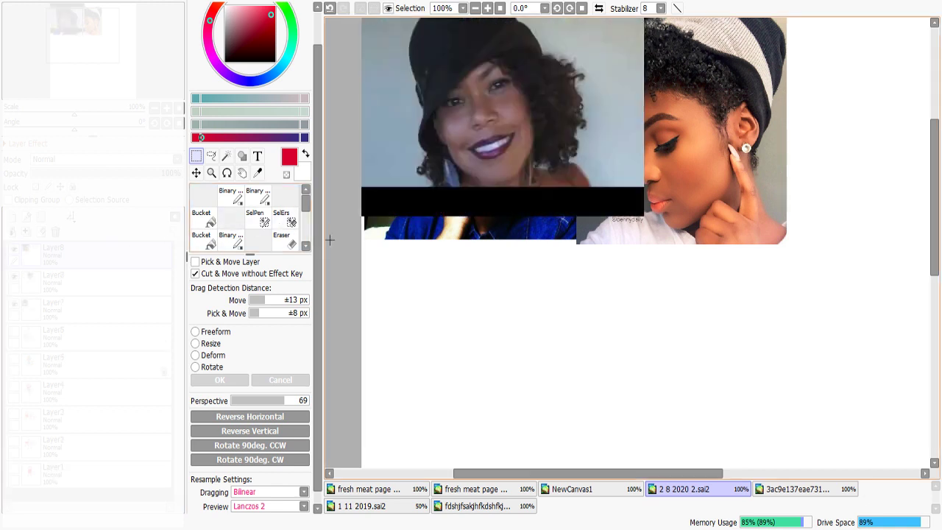
{"action": "left_click", "coordinate": [196, 173]}
{"action": "left_click_drag", "start_coordinate": [459, 152], "coordinate": [839, 167]}
{"action": "left_click_drag", "start_coordinate": [668, 470], "coordinate": [746, 468]}
{"action": "left_click_drag", "start_coordinate": [665, 125], "coordinate": [697, 125]}
{"action": "left_click", "coordinate": [27, 231]}
{"action": "left_click", "coordinate": [26, 231]}
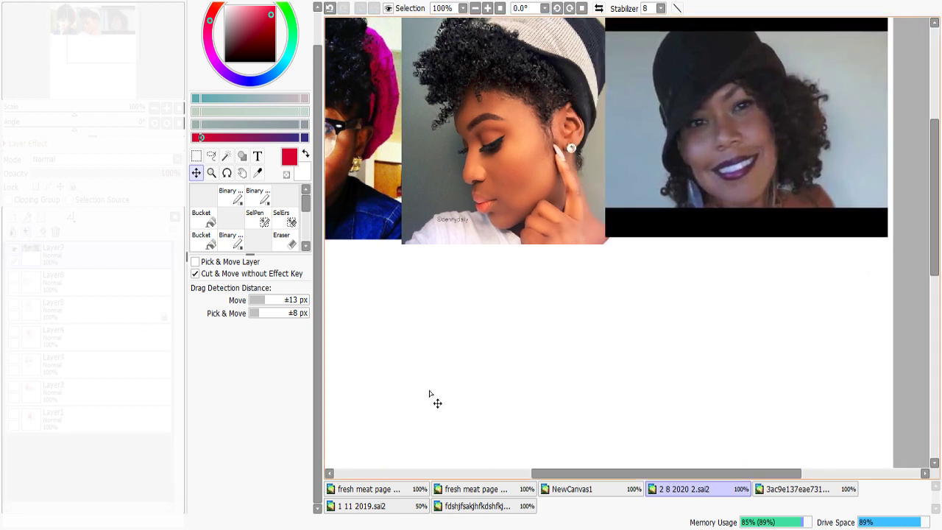
Pick the Binary pen and look over the row of three reference photos
{"action": "left_click", "coordinate": [230, 195]}
{"action": "left_click_drag", "start_coordinate": [616, 471], "coordinate": [570, 471]}
{"action": "left_click_drag", "start_coordinate": [932, 257], "coordinate": [933, 274]}
{"action": "left_click", "coordinate": [791, 491]}
{"action": "left_click", "coordinate": [705, 488]}
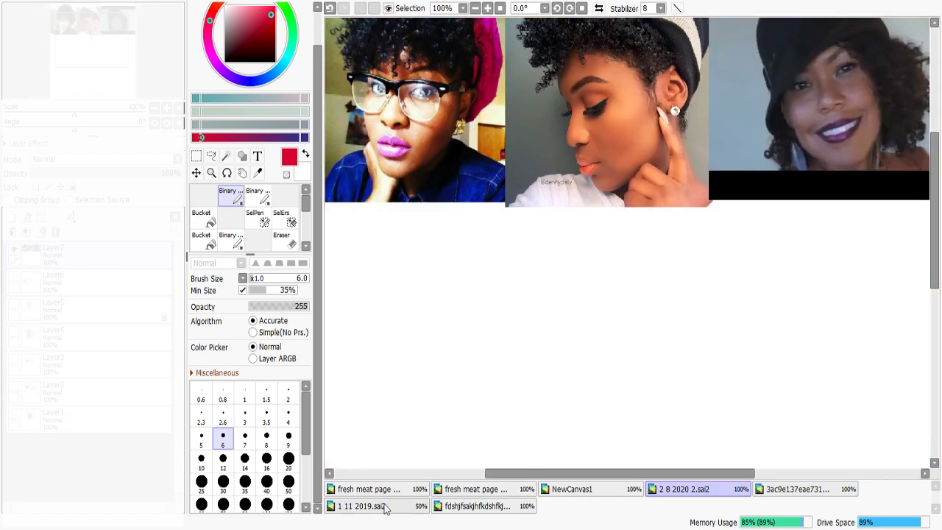
Examine the three numbered cat heads with beanies in 1 11 2019.sai2 up close
{"action": "left_click", "coordinate": [383, 506]}
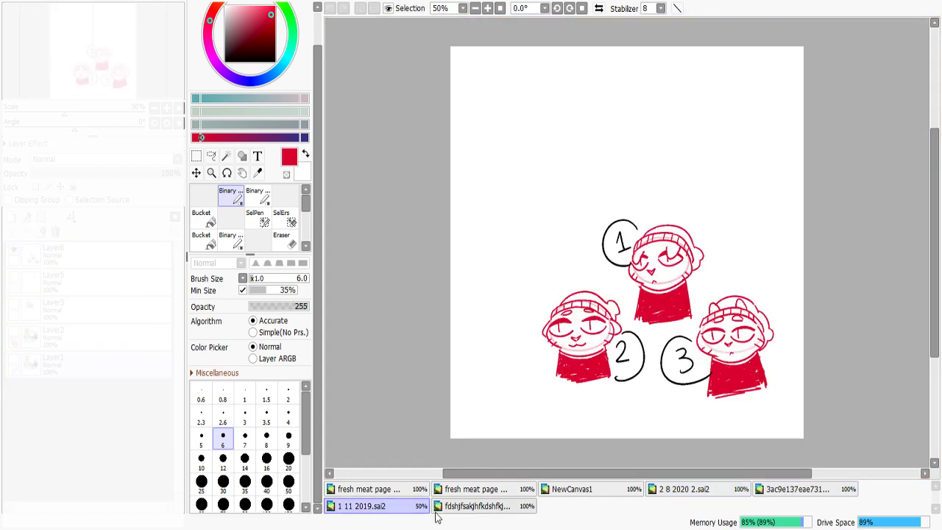
{"action": "left_click", "coordinate": [486, 8]}
{"action": "left_click_drag", "start_coordinate": [931, 266], "coordinate": [929, 302]}
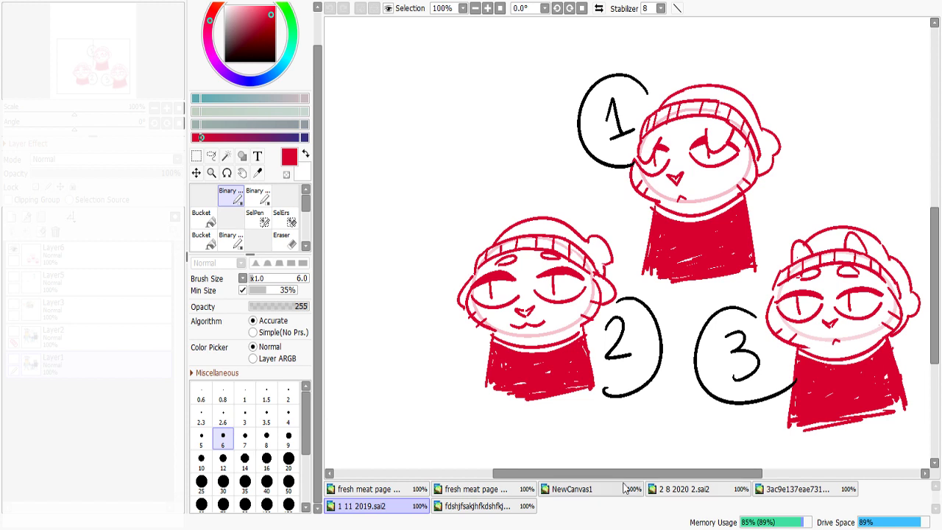
Hide the desk drawing's layer in NewCanvas1 and add a new layer above it
{"action": "left_click", "coordinate": [581, 489]}
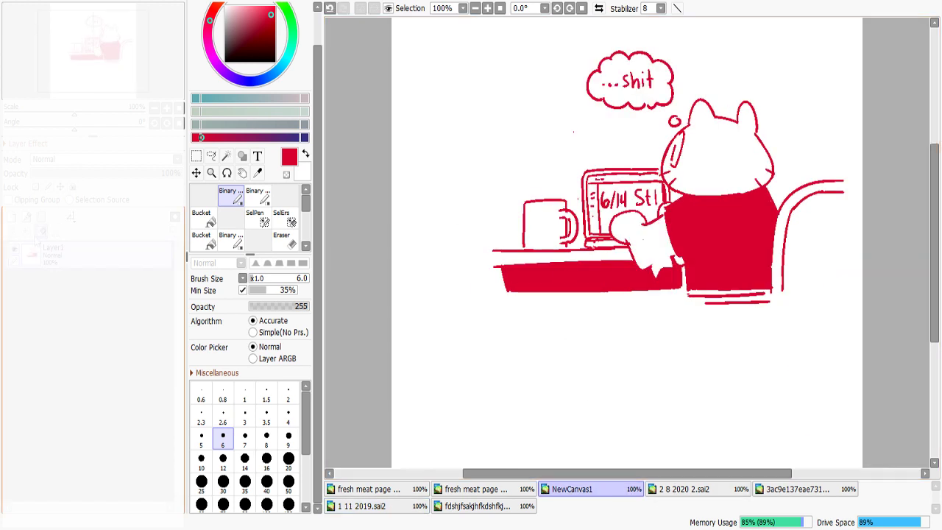
{"action": "left_click", "coordinate": [14, 248]}
{"action": "left_click", "coordinate": [13, 217]}
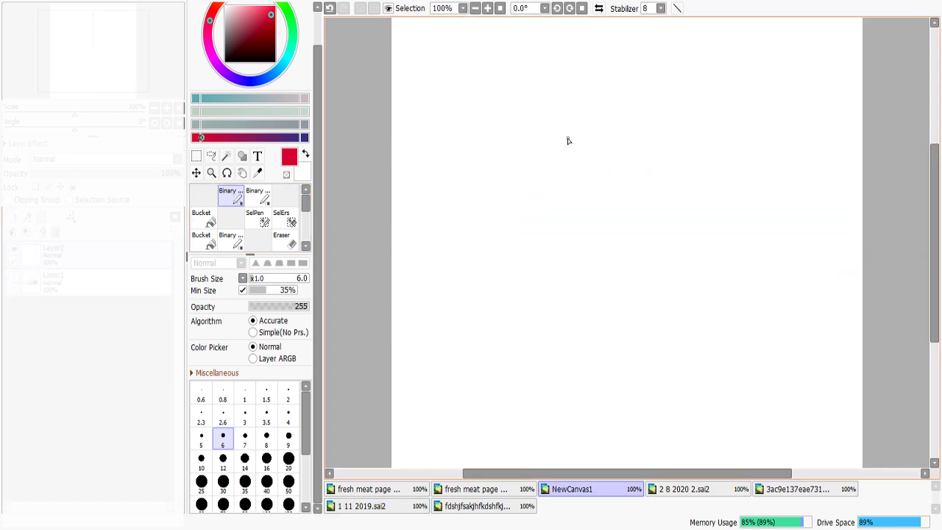
Draw a red circle for the cat's head with a round, slit-pupilled eye in its left half
{"action": "mouse_move", "coordinate": [573, 116]}
{"action": "left_mouse_down"}
{"action": "mouse_move", "coordinate": [618, 173]}
{"action": "mouse_move", "coordinate": [587, 135]}
{"action": "mouse_move", "coordinate": [525, 159]}
{"action": "mouse_move", "coordinate": [605, 134]}
{"action": "mouse_move", "coordinate": [581, 117]}
{"action": "mouse_move", "coordinate": [620, 164]}
{"action": "mouse_move", "coordinate": [605, 133]}
{"action": "left_mouse_up"}
{"action": "key", "text": "ctrl+z"}
{"action": "key", "text": "ctrl+z"}
{"action": "key", "text": "ctrl+z"}
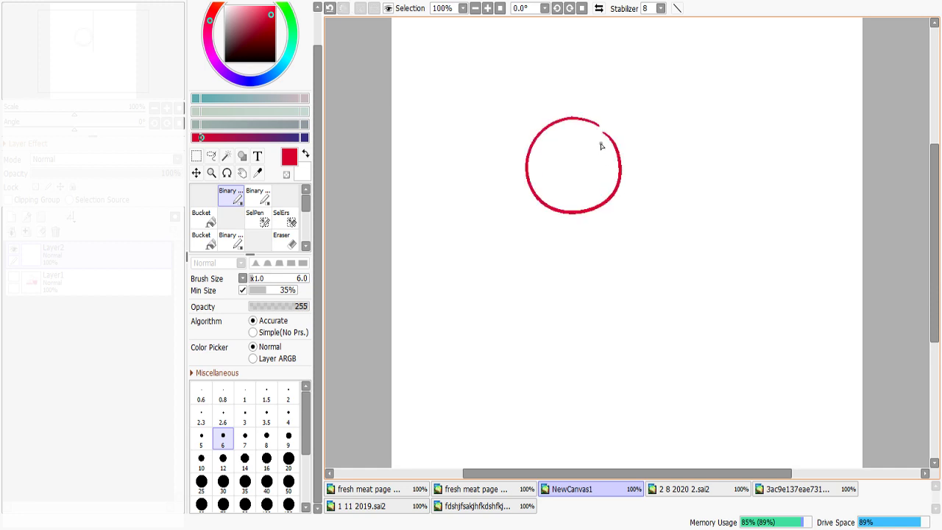
{"action": "mouse_move", "coordinate": [540, 167]}
{"action": "left_mouse_down"}
{"action": "mouse_move", "coordinate": [572, 159]}
{"action": "mouse_move", "coordinate": [548, 189]}
{"action": "mouse_move", "coordinate": [571, 183]}
{"action": "mouse_move", "coordinate": [560, 179]}
{"action": "left_mouse_up"}
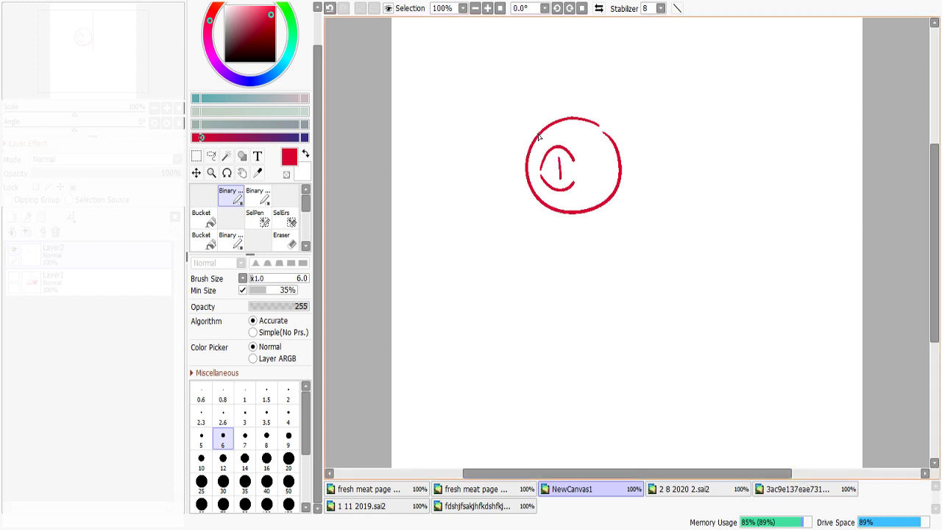
Consult the teal cat in the dark dress and draw a cheek bulge on the left side of the head in NewCanvas1
{"action": "left_click_drag", "start_coordinate": [537, 134], "coordinate": [542, 212]}
{"action": "key", "text": "ctrl+z"}
{"action": "left_click", "coordinate": [483, 508]}
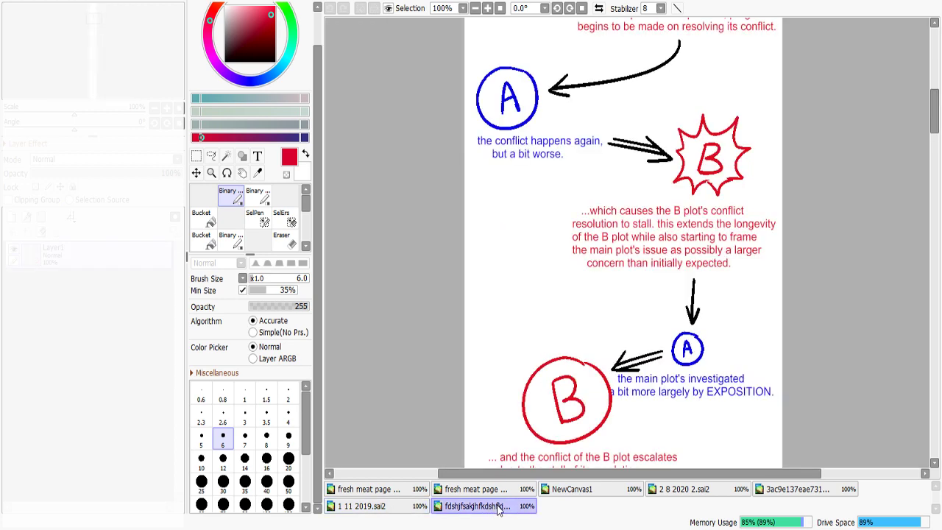
{"action": "left_click", "coordinate": [720, 491]}
{"action": "left_click", "coordinate": [793, 490]}
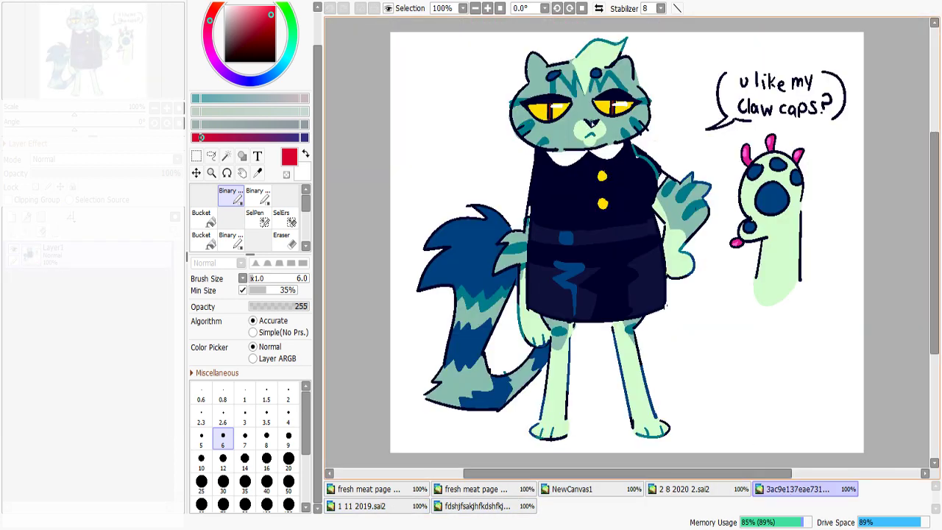
{"action": "left_click", "coordinate": [593, 491]}
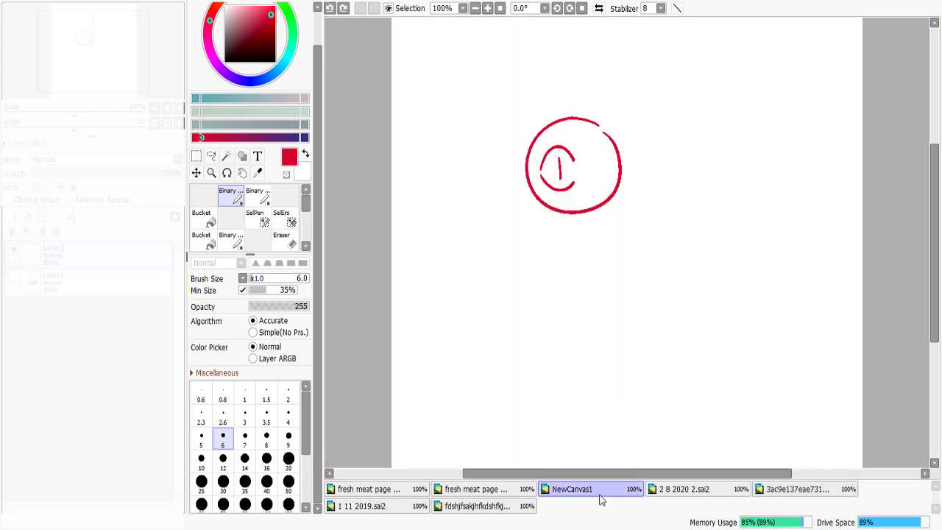
{"action": "left_click_drag", "start_coordinate": [534, 149], "coordinate": [540, 204]}
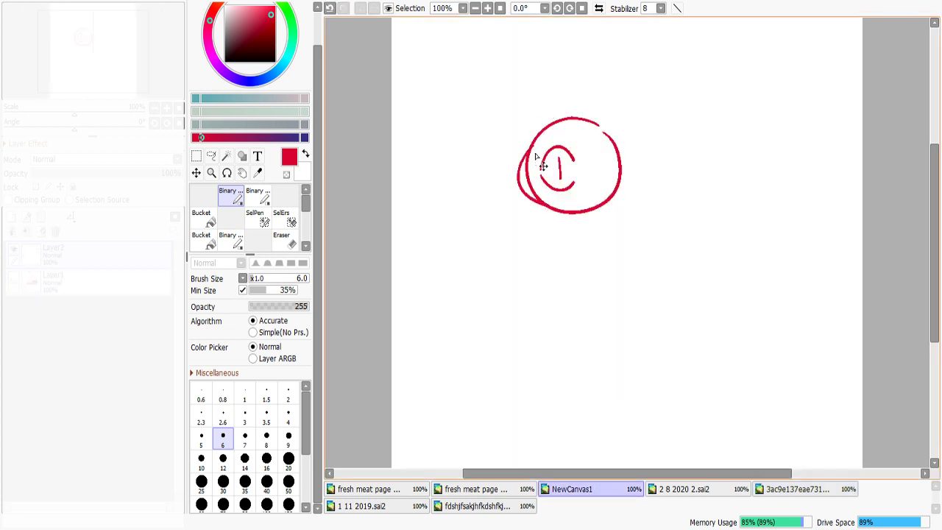
{"action": "key", "text": "ctrl+z"}
{"action": "left_click_drag", "start_coordinate": [534, 150], "coordinate": [552, 210]}
{"action": "key", "text": "ctrl+z"}
{"action": "key", "text": "ctrl+y"}
{"action": "key", "text": "ctrl+z"}
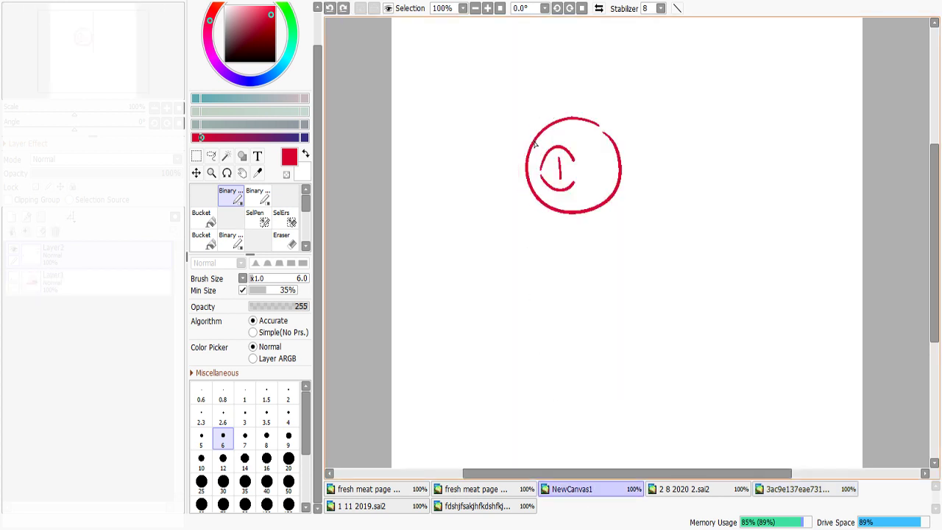
{"action": "left_click_drag", "start_coordinate": [536, 140], "coordinate": [559, 209]}
Draw a matching cheek bulge on the right side of the head circle
{"action": "left_click_drag", "start_coordinate": [619, 152], "coordinate": [615, 197]}
{"action": "key", "text": "ctrl+z"}
{"action": "left_click_drag", "start_coordinate": [608, 132], "coordinate": [611, 205]}
{"action": "mouse_move", "coordinate": [598, 159]}
{"action": "left_mouse_down"}
{"action": "mouse_move", "coordinate": [631, 181]}
{"action": "mouse_move", "coordinate": [611, 168]}
{"action": "left_mouse_up"}
{"action": "key", "text": "ctrl+z"}
{"action": "key", "text": "ctrl+z"}
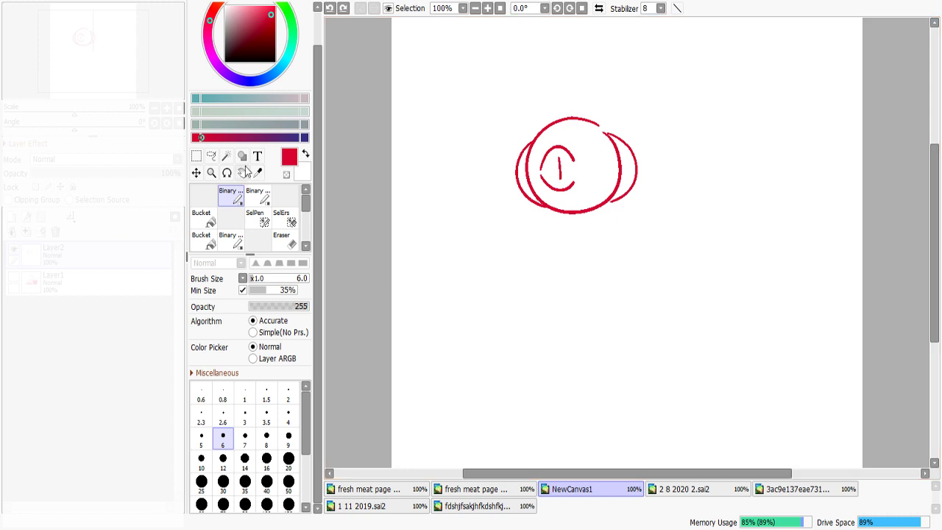
Lasso the left eye with its pupil, shift it slightly up and to the left, and deselect it
{"action": "left_click", "coordinate": [211, 156]}
{"action": "left_click_drag", "start_coordinate": [568, 135], "coordinate": [537, 161]}
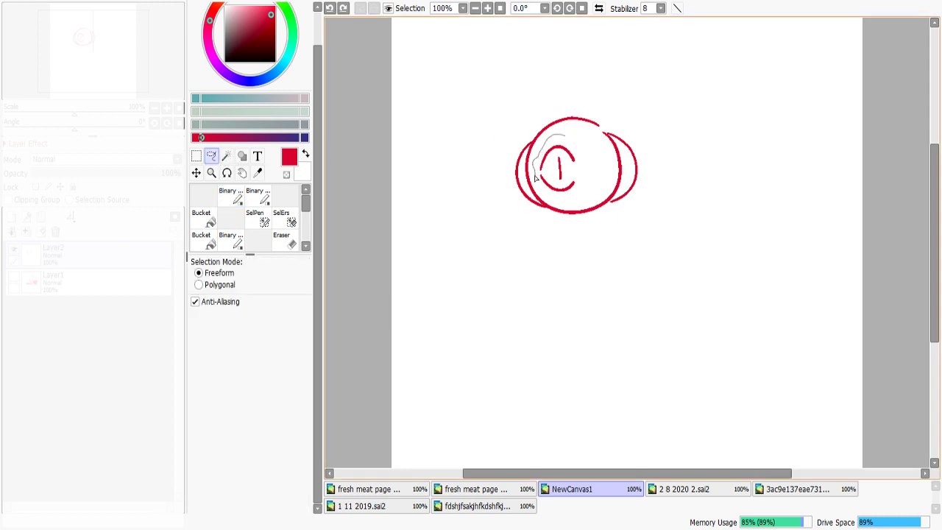
{"action": "mouse_move", "coordinate": [559, 198]}
{"action": "left_mouse_down"}
{"action": "mouse_move", "coordinate": [585, 169]}
{"action": "mouse_move", "coordinate": [580, 177]}
{"action": "left_mouse_up"}
{"action": "left_click", "coordinate": [196, 172]}
{"action": "key", "text": "ctrl+d"}
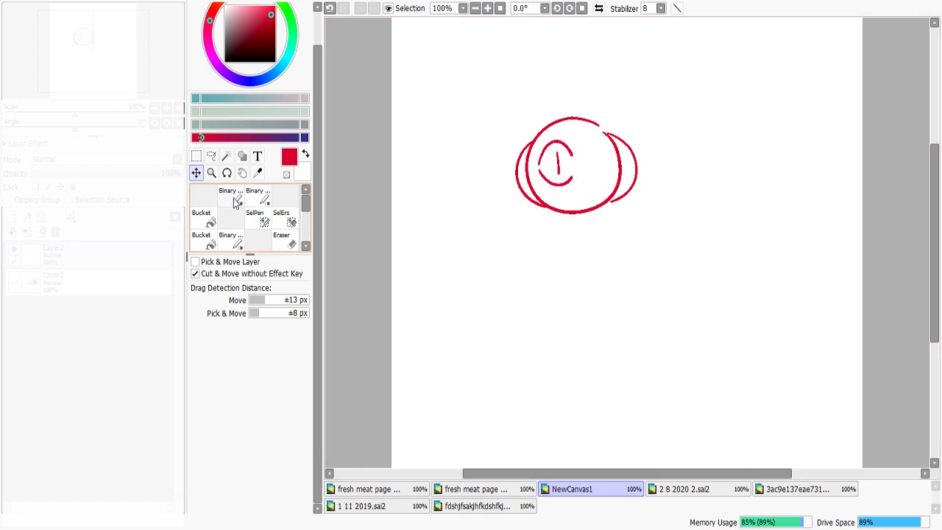
Draw a small V-shaped nose, a frowning mouth and a filled eyebrow spot with the Binary pen
{"action": "left_click", "coordinate": [234, 198]}
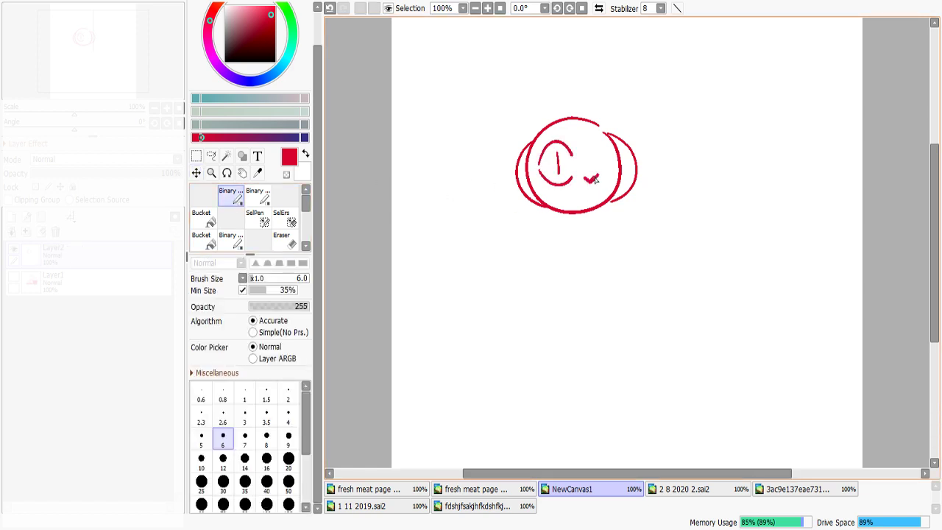
{"action": "mouse_move", "coordinate": [594, 177]}
{"action": "left_mouse_down"}
{"action": "mouse_move", "coordinate": [588, 196]}
{"action": "mouse_move", "coordinate": [596, 195]}
{"action": "left_mouse_up"}
{"action": "key", "text": "minus"}
{"action": "key", "text": "ctrl+z"}
{"action": "key", "text": "c"}
{"action": "key", "text": "ctrl+z"}
{"action": "left_click_drag", "start_coordinate": [552, 136], "coordinate": [565, 128]}
{"action": "key", "text": "ctrl+z"}
{"action": "key", "text": "minus"}
{"action": "left_click_drag", "start_coordinate": [582, 184], "coordinate": [583, 177]}
{"action": "key", "text": "minus"}
{"action": "key", "text": "ctrl+z"}
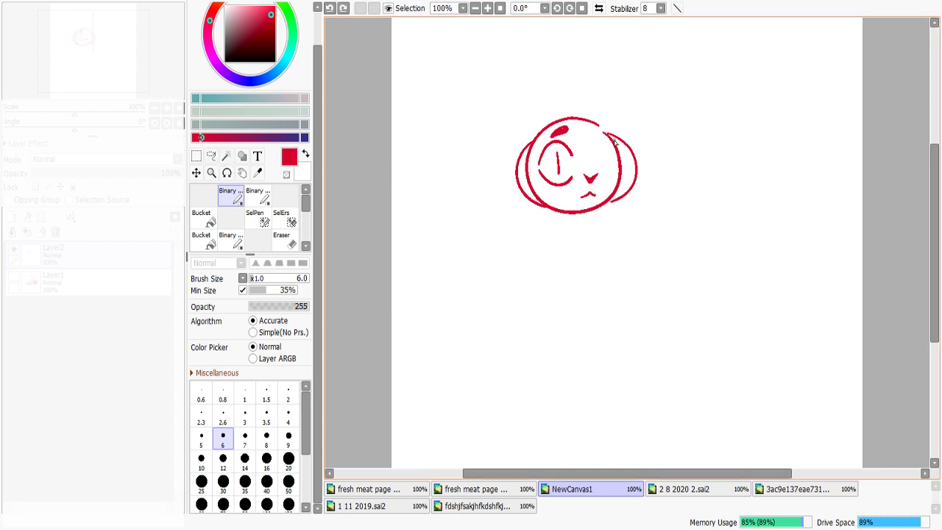
Consult the teal cat reference, close the left eye's outline in NewCanvas1 and thicken its outer lash line
{"action": "left_click", "coordinate": [666, 489]}
{"action": "left_click", "coordinate": [765, 490]}
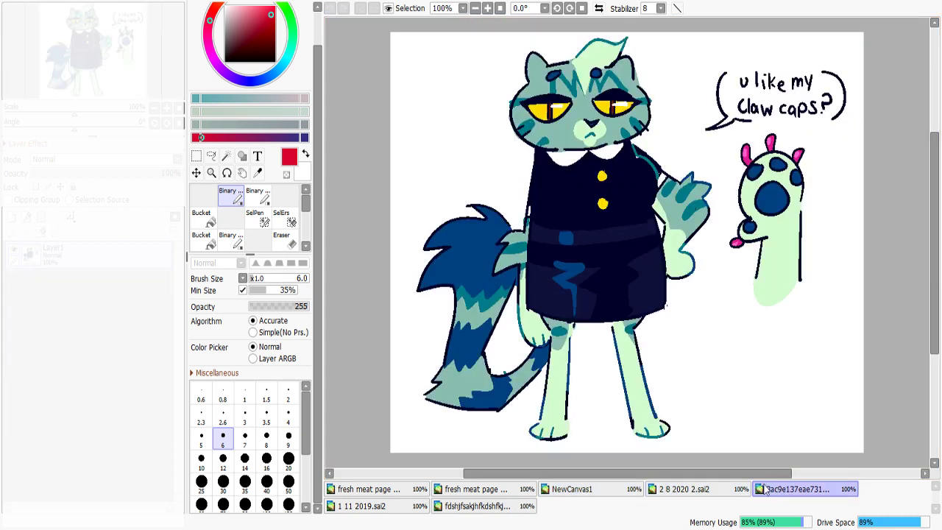
{"action": "left_click", "coordinate": [581, 489]}
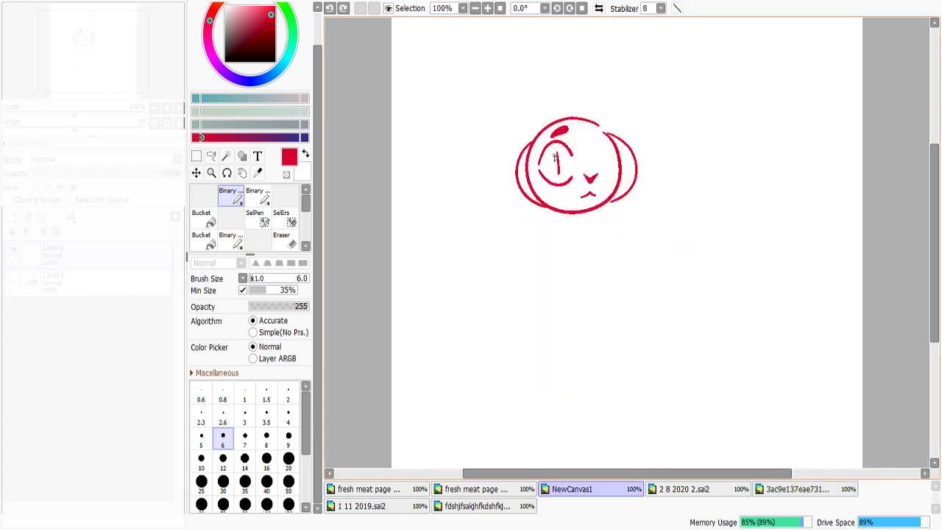
{"action": "mouse_move", "coordinate": [569, 150]}
{"action": "left_mouse_down"}
{"action": "mouse_move", "coordinate": [540, 147]}
{"action": "mouse_move", "coordinate": [576, 167]}
{"action": "mouse_move", "coordinate": [571, 183]}
{"action": "mouse_move", "coordinate": [550, 142]}
{"action": "mouse_move", "coordinate": [535, 160]}
{"action": "left_mouse_up"}
{"action": "key", "text": "ctrl+z"}
{"action": "key", "text": "ctrl+z"}
{"action": "key", "text": "ctrl+z"}
{"action": "key", "text": "ctrl+z"}
{"action": "key", "text": "minus"}
{"action": "key", "text": "ctrl+z"}
{"action": "key", "text": "minus"}
{"action": "key", "text": "ctrl+z"}
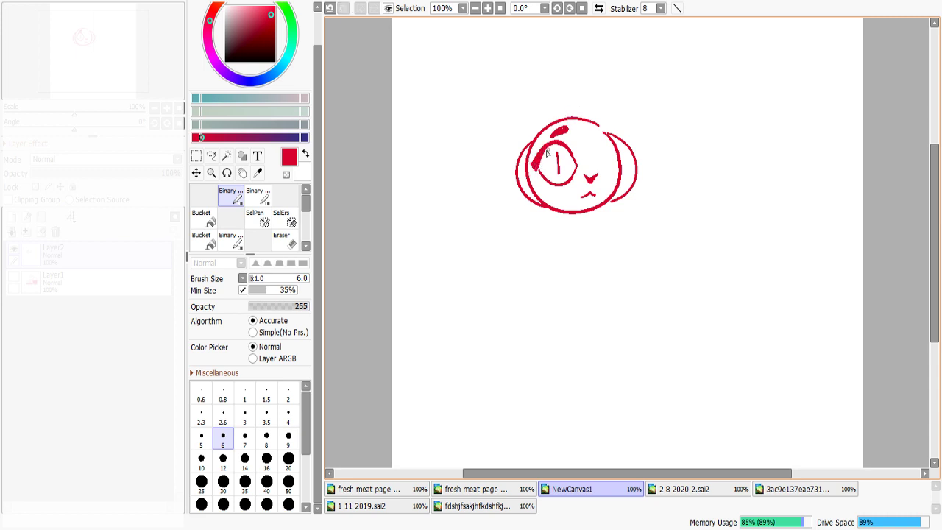
Draw a curved headband line over the top of the head and a small ear on the left side
{"action": "mouse_move", "coordinate": [533, 126]}
{"action": "left_mouse_down"}
{"action": "mouse_move", "coordinate": [572, 117]}
{"action": "mouse_move", "coordinate": [601, 128]}
{"action": "left_mouse_up"}
{"action": "key", "text": "ctrl+z"}
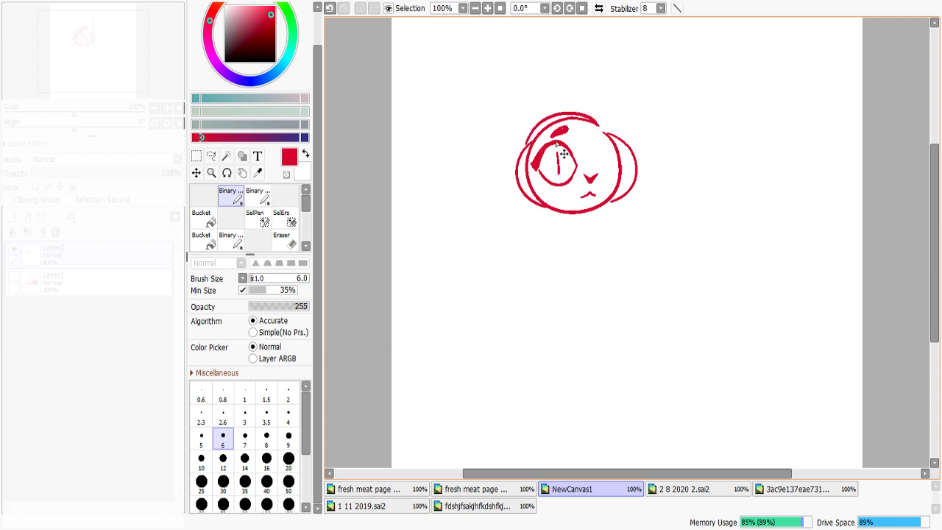
{"action": "key", "text": "ctrl+z"}
{"action": "mouse_move", "coordinate": [531, 144]}
{"action": "left_mouse_down"}
{"action": "mouse_move", "coordinate": [604, 128]}
{"action": "mouse_move", "coordinate": [545, 140]}
{"action": "mouse_move", "coordinate": [509, 169]}
{"action": "left_mouse_up"}
{"action": "key", "text": "ctrl+z"}
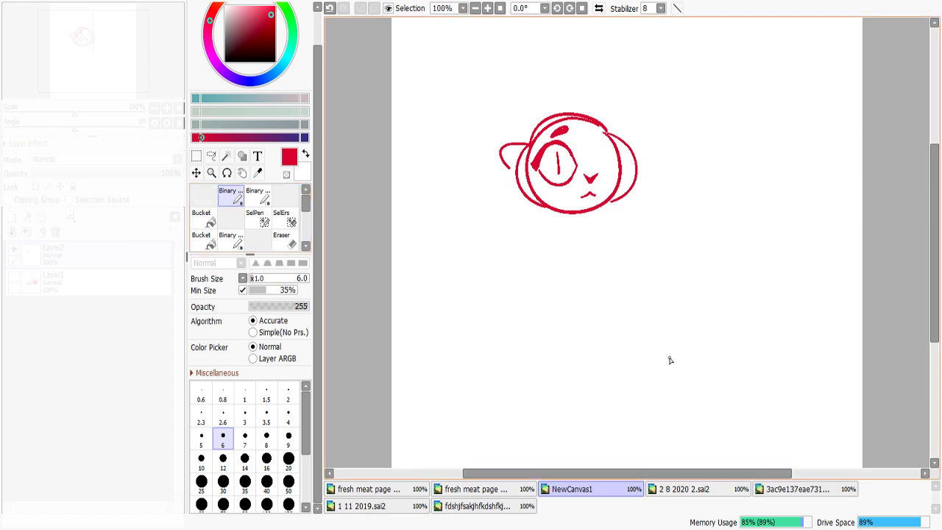
Study the three hair photos in 2 8 2020 2.sai2 and draw a puffy curly fringe over the head's upper right in NewCanvas1
{"action": "left_click", "coordinate": [684, 488]}
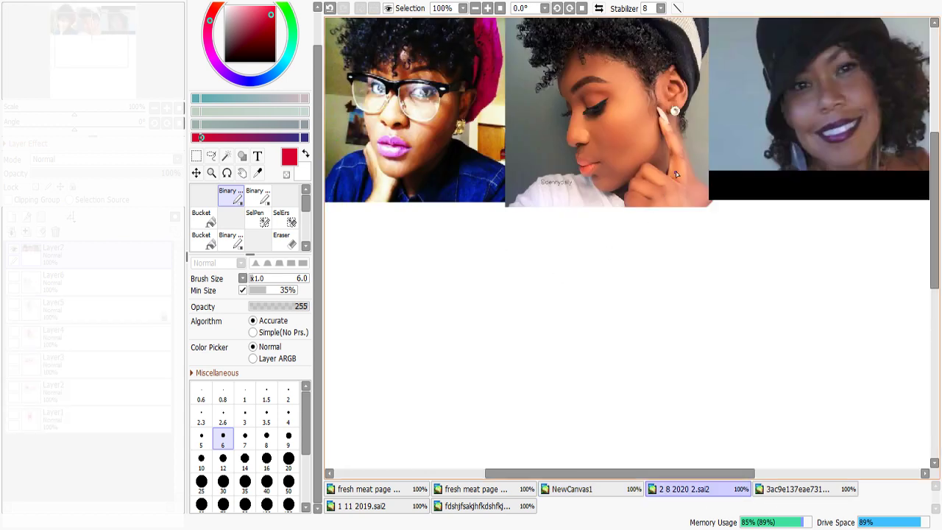
{"action": "left_click_drag", "start_coordinate": [935, 195], "coordinate": [935, 154]}
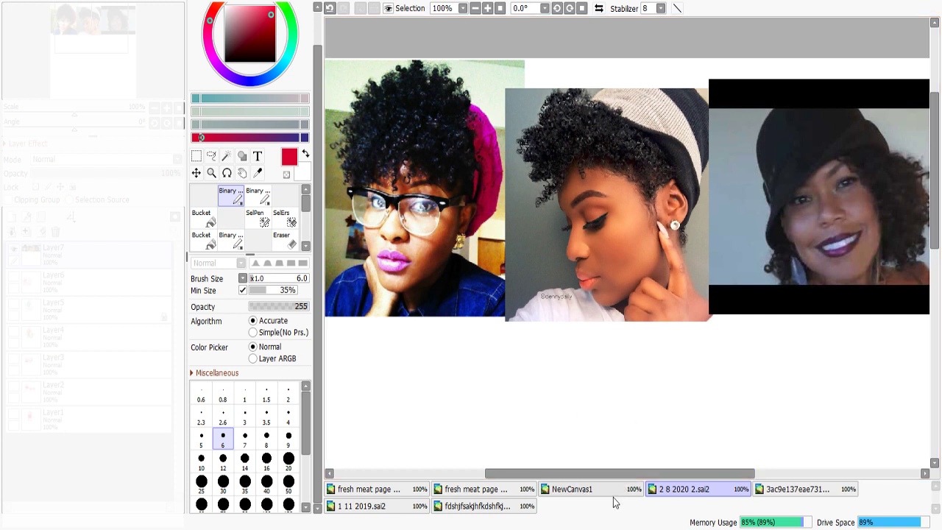
{"action": "left_click", "coordinate": [581, 488]}
{"action": "mouse_move", "coordinate": [564, 129]}
{"action": "left_mouse_down"}
{"action": "mouse_move", "coordinate": [583, 107]}
{"action": "mouse_move", "coordinate": [564, 108]}
{"action": "mouse_move", "coordinate": [595, 96]}
{"action": "mouse_move", "coordinate": [623, 118]}
{"action": "mouse_move", "coordinate": [614, 147]}
{"action": "mouse_move", "coordinate": [596, 146]}
{"action": "left_mouse_up"}
{"action": "left_click", "coordinate": [677, 488]}
{"action": "left_click", "coordinate": [581, 488]}
{"action": "key", "text": "ctrl+z"}
{"action": "key", "text": "ctrl+z"}
{"action": "left_click_drag", "start_coordinate": [618, 119], "coordinate": [596, 142]}
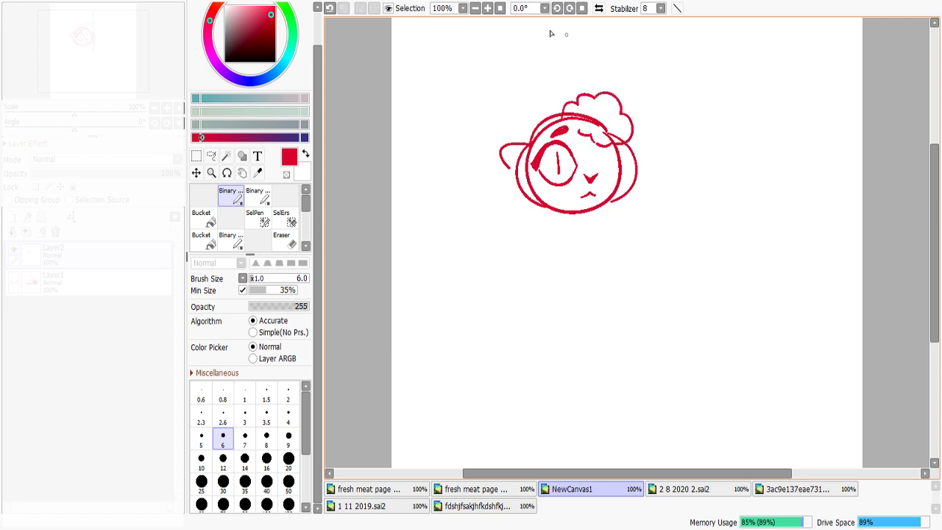
Erase the head lines inside the curly hair and add a small curl at its left edge
{"action": "mouse_move", "coordinate": [562, 115]}
{"action": "left_mouse_down"}
{"action": "mouse_move", "coordinate": [588, 98]}
{"action": "mouse_move", "coordinate": [603, 122]}
{"action": "mouse_move", "coordinate": [567, 114]}
{"action": "mouse_move", "coordinate": [591, 124]}
{"action": "mouse_move", "coordinate": [593, 117]}
{"action": "mouse_move", "coordinate": [609, 139]}
{"action": "mouse_move", "coordinate": [629, 125]}
{"action": "left_mouse_up"}
{"action": "key", "text": "ctrl+z"}
{"action": "key", "text": "e"}
{"action": "key", "text": "e"}
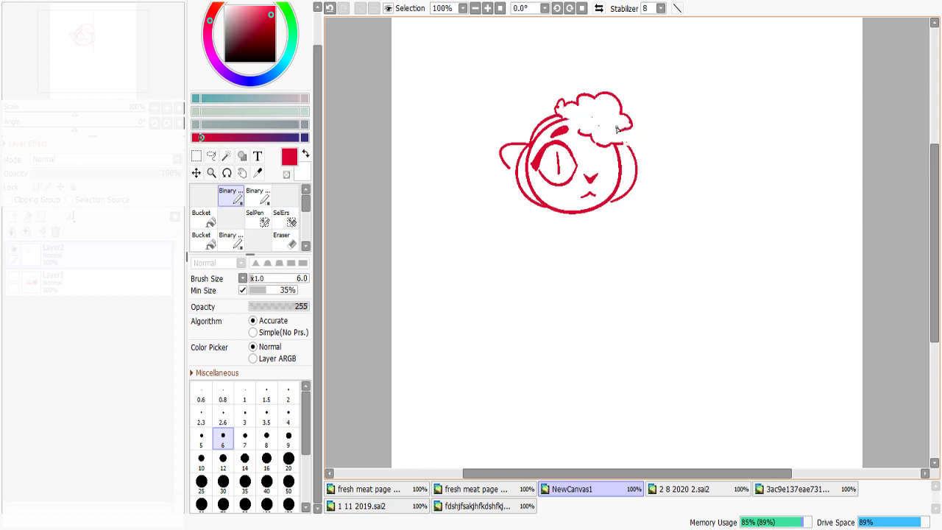
{"action": "key", "text": "ctrl+z"}
{"action": "key", "text": "ctrl+z"}
{"action": "key", "text": "ctrl+y"}
Round off the hair's lower right edge and add a small curl on top
{"action": "left_click_drag", "start_coordinate": [629, 120], "coordinate": [632, 141]}
{"action": "mouse_move", "coordinate": [599, 89]}
{"action": "left_mouse_down"}
{"action": "mouse_move", "coordinate": [625, 100]}
{"action": "mouse_move", "coordinate": [611, 89]}
{"action": "left_mouse_up"}
{"action": "key", "text": "ctrl+z"}
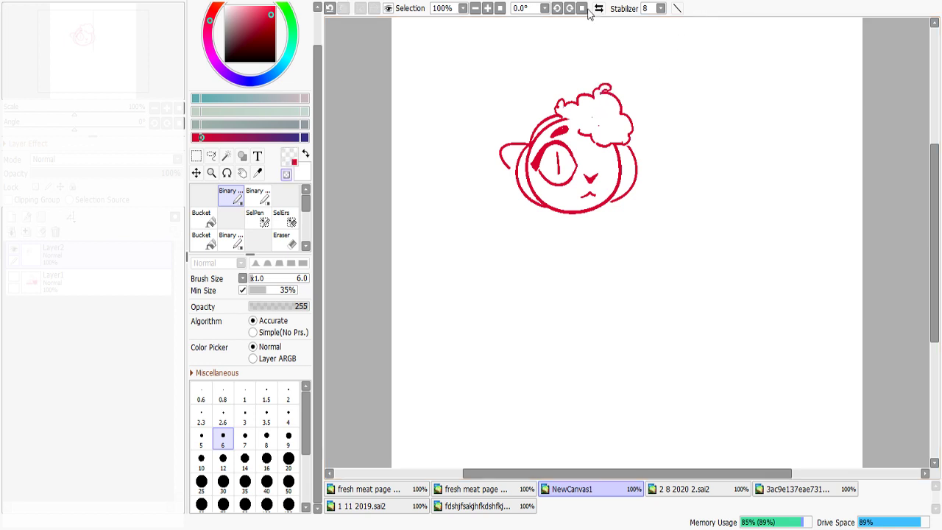
Erase the right side of the inner head circle down to the chin
{"action": "key", "text": "c"}
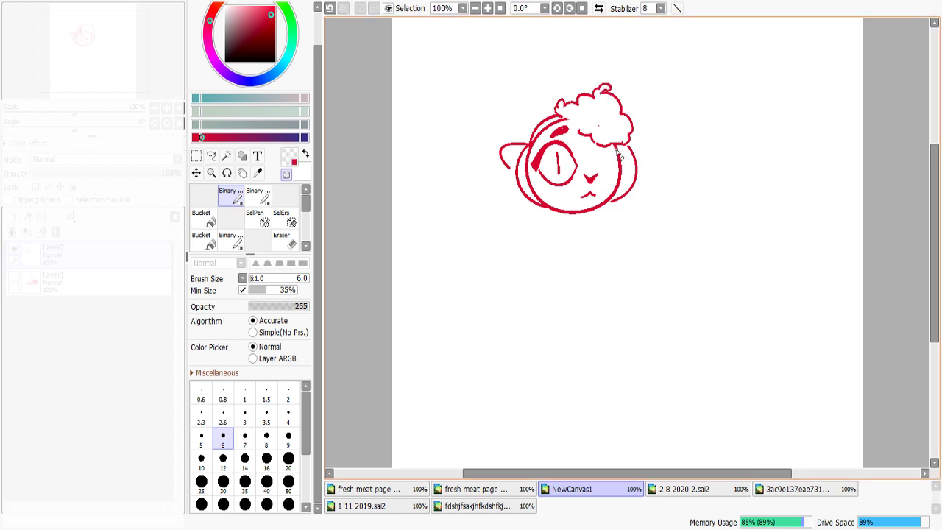
{"action": "key", "text": "c"}
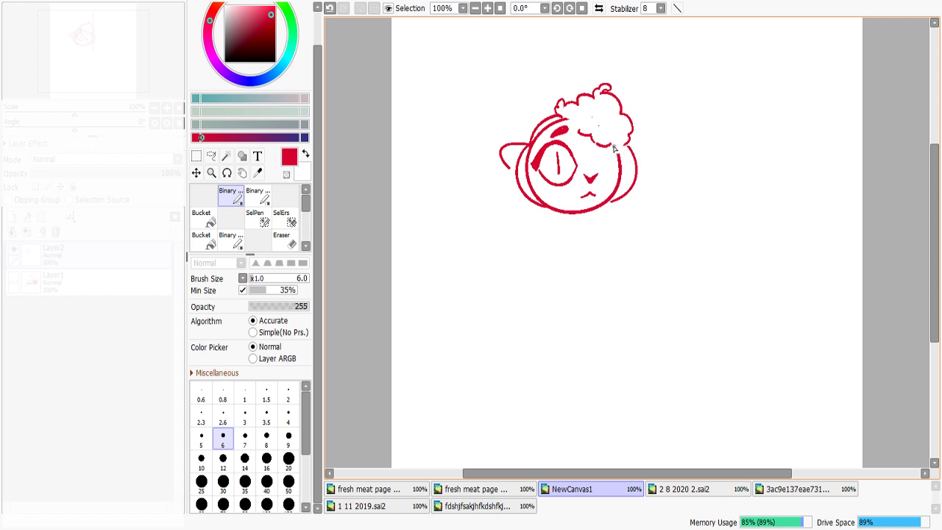
{"action": "key", "text": "c"}
{"action": "mouse_move", "coordinate": [621, 156]}
{"action": "left_mouse_down"}
{"action": "mouse_move", "coordinate": [622, 193]}
{"action": "mouse_move", "coordinate": [598, 212]}
{"action": "left_mouse_up"}
{"action": "key", "text": "c"}
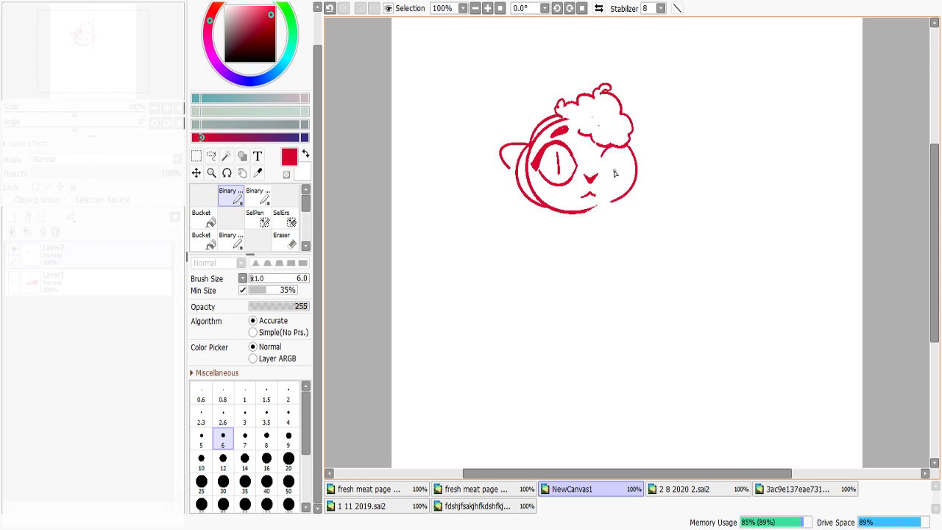
Draw the right eye with a vertical slit pupil just below the curly hair
{"action": "key", "text": "ctrl+z"}
{"action": "mouse_move", "coordinate": [610, 147]}
{"action": "left_mouse_down"}
{"action": "mouse_move", "coordinate": [601, 157]}
{"action": "mouse_move", "coordinate": [624, 184]}
{"action": "left_mouse_up"}
{"action": "key", "text": "ctrl+z"}
{"action": "key", "text": "ctrl+z"}
{"action": "key", "text": "ctrl+z"}
{"action": "mouse_move", "coordinate": [609, 146]}
{"action": "left_mouse_down"}
{"action": "mouse_move", "coordinate": [598, 156]}
{"action": "mouse_move", "coordinate": [605, 172]}
{"action": "mouse_move", "coordinate": [621, 178]}
{"action": "mouse_move", "coordinate": [619, 151]}
{"action": "mouse_move", "coordinate": [629, 161]}
{"action": "mouse_move", "coordinate": [610, 172]}
{"action": "left_mouse_up"}
{"action": "key", "text": "ctrl+z"}
{"action": "key", "text": "ctrl+z"}
{"action": "key", "text": "ctrl+z"}
{"action": "key", "text": "ctrl+z"}
{"action": "key", "text": "ctrl+z"}
Replace the left eye's slit pupil with one slightly closer to the nose
{"action": "key", "text": "minus"}
{"action": "mouse_move", "coordinate": [557, 154]}
{"action": "left_mouse_down"}
{"action": "mouse_move", "coordinate": [557, 175]}
{"action": "mouse_move", "coordinate": [568, 177]}
{"action": "left_mouse_up"}
{"action": "key", "text": "minus"}
{"action": "key", "text": "ctrl+z"}
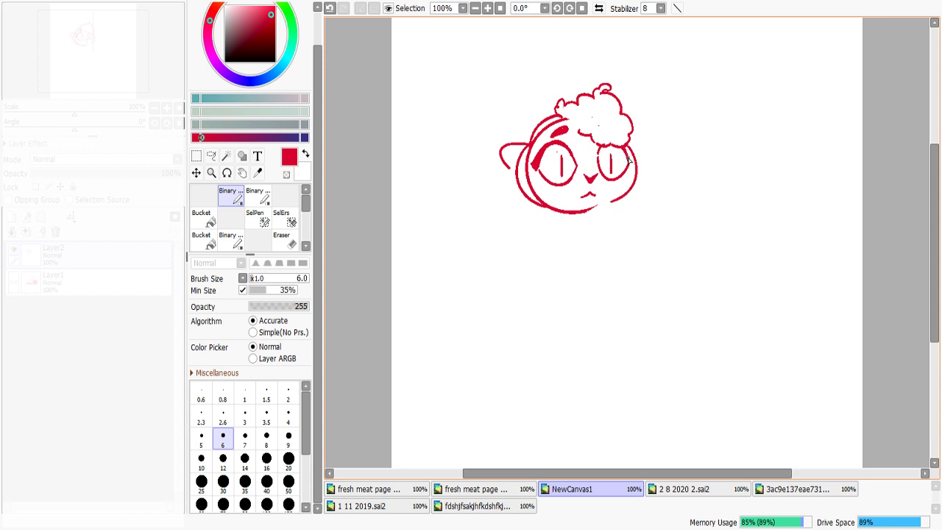
Redraw the filled left eyebrow as a longer shape reaching toward the hair
{"action": "key", "text": "minus"}
{"action": "mouse_move", "coordinate": [560, 137]}
{"action": "left_mouse_down"}
{"action": "mouse_move", "coordinate": [570, 134]}
{"action": "mouse_move", "coordinate": [551, 134]}
{"action": "mouse_move", "coordinate": [570, 128]}
{"action": "left_mouse_up"}
{"action": "key", "text": "minus"}
{"action": "key", "text": "ctrl+z"}
{"action": "key", "text": "ctrl+z"}
Rework the headband on the left of the head and draw short ribs across it
{"action": "left_click_drag", "start_coordinate": [569, 98], "coordinate": [517, 121]}
{"action": "key", "text": "ctrl+z"}
{"action": "key", "text": "x"}
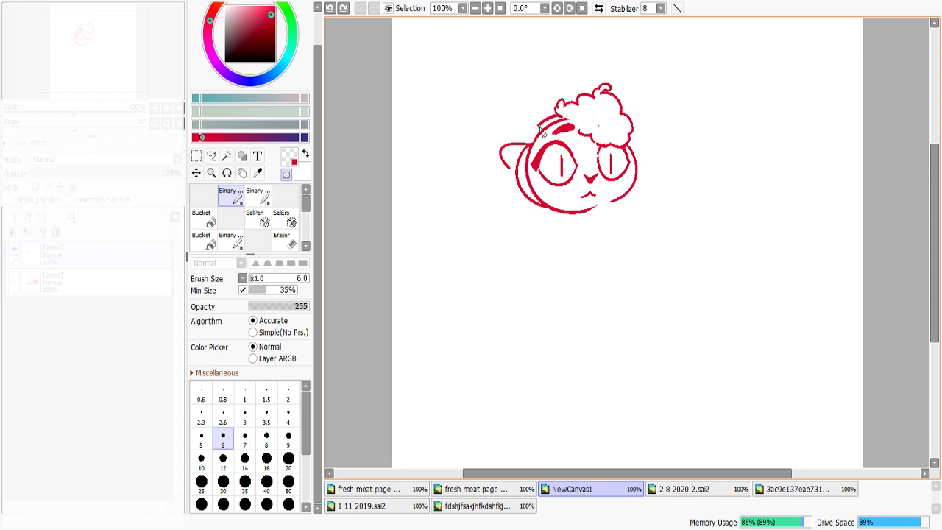
{"action": "key", "text": "x"}
{"action": "key", "text": "ctrl+z"}
{"action": "left_click_drag", "start_coordinate": [550, 118], "coordinate": [532, 139]}
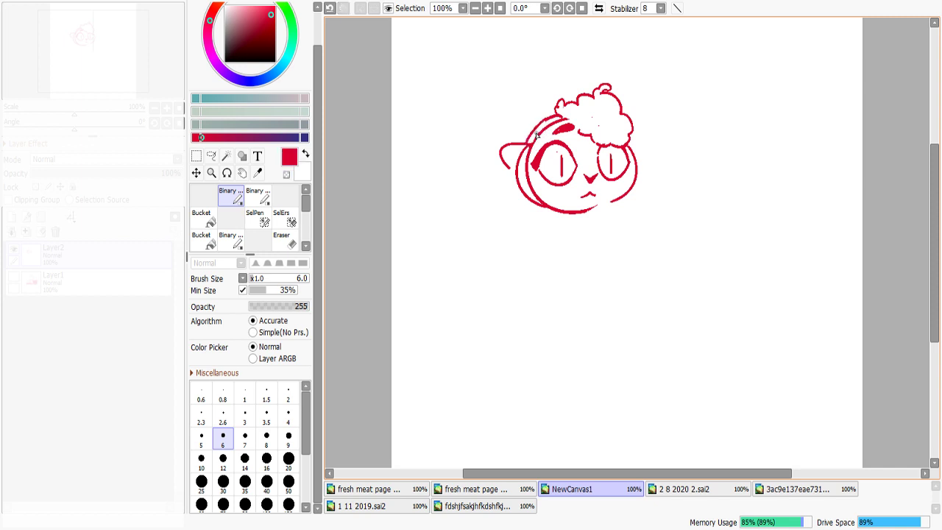
{"action": "key", "text": "ctrl+z"}
{"action": "key", "text": "ctrl+y"}
Erase the inner circle's left side and the chin line, and try a new lower jaw stroke
{"action": "key", "text": "x"}
{"action": "mouse_move", "coordinate": [556, 203]}
{"action": "left_mouse_down"}
{"action": "mouse_move", "coordinate": [533, 190]}
{"action": "mouse_move", "coordinate": [537, 197]}
{"action": "mouse_move", "coordinate": [521, 152]}
{"action": "left_mouse_up"}
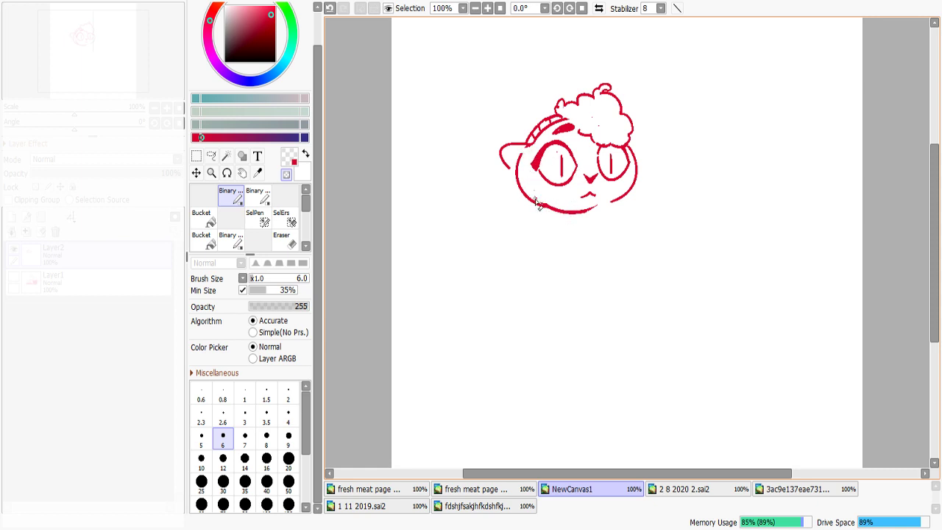
{"action": "mouse_move", "coordinate": [576, 210]}
{"action": "left_mouse_down"}
{"action": "mouse_move", "coordinate": [555, 217]}
{"action": "mouse_move", "coordinate": [579, 218]}
{"action": "left_mouse_up"}
{"action": "key", "text": "c"}
{"action": "mouse_move", "coordinate": [530, 199]}
{"action": "left_mouse_down"}
{"action": "mouse_move", "coordinate": [536, 208]}
{"action": "mouse_move", "coordinate": [563, 206]}
{"action": "left_mouse_up"}
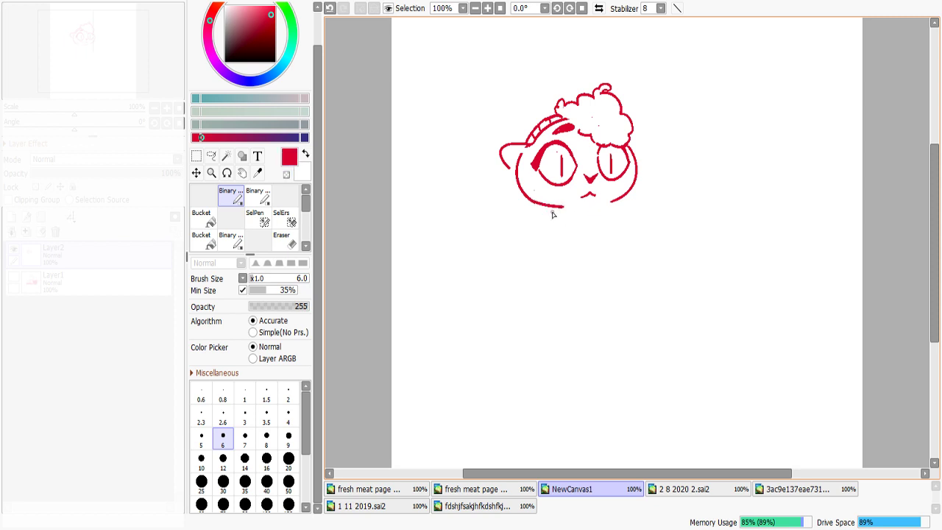
Consult the hat photos and the numbered beanie cats, and draw a curved hat crown above the headband in NewCanvas1
{"action": "left_click", "coordinate": [798, 492]}
{"action": "left_click", "coordinate": [717, 489]}
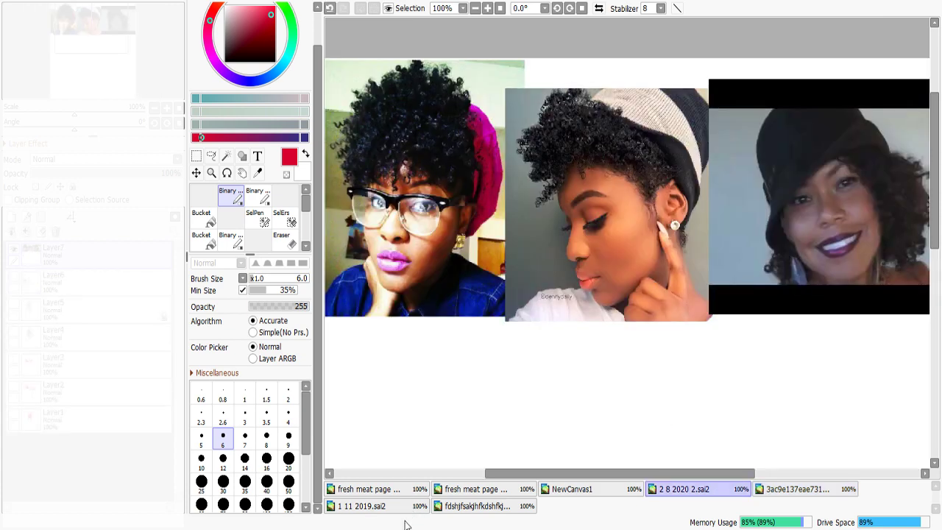
{"action": "left_click", "coordinate": [405, 508]}
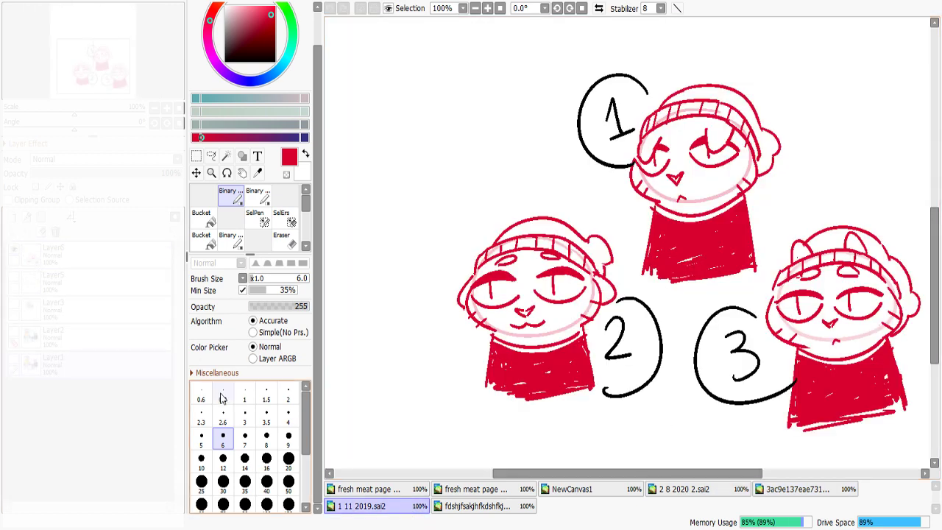
{"action": "left_click", "coordinate": [572, 489]}
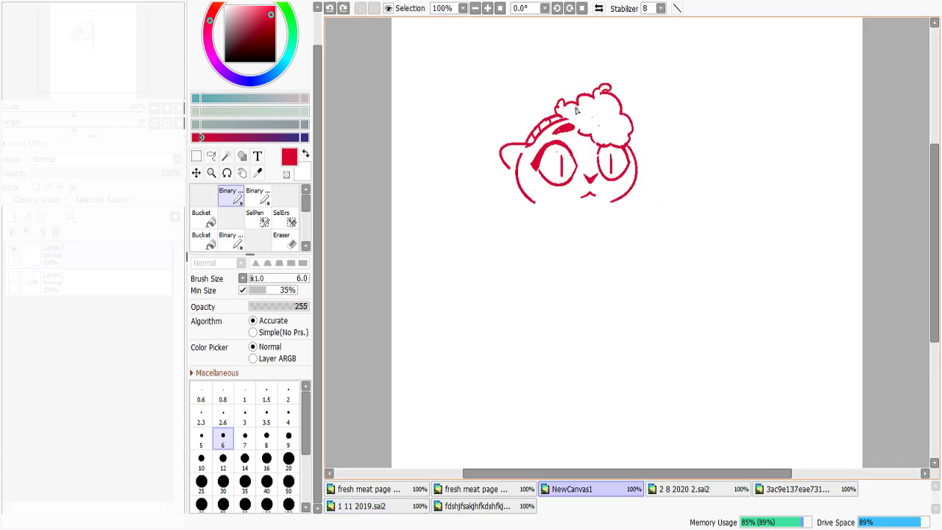
{"action": "left_click_drag", "start_coordinate": [544, 89], "coordinate": [502, 141]}
{"action": "key", "text": "ctrl+z"}
{"action": "key", "text": "ctrl+z"}
{"action": "key", "text": "ctrl+z"}
{"action": "left_click_drag", "start_coordinate": [554, 109], "coordinate": [523, 135]}
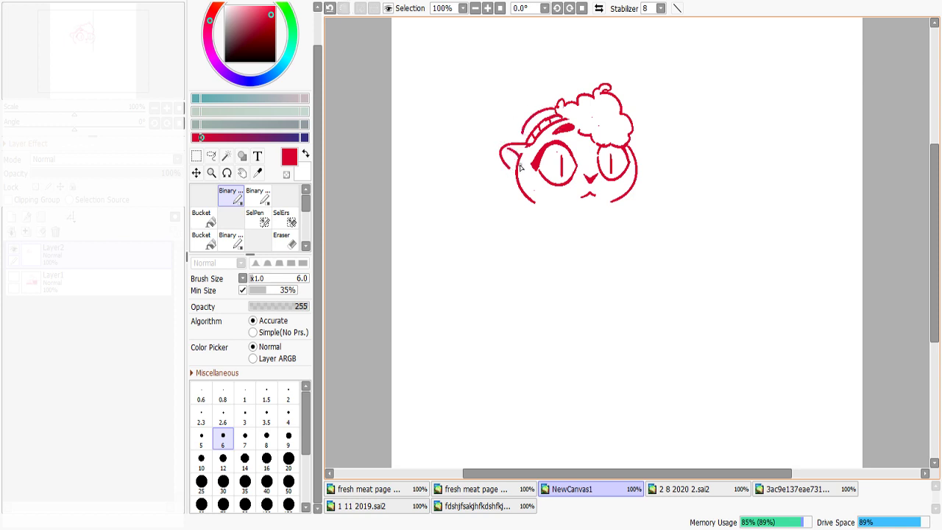
Draw a short stroke downward from the left ear beside the cheek
{"action": "left_click_drag", "start_coordinate": [506, 175], "coordinate": [501, 199]}
{"action": "key", "text": "ctrl+z"}
{"action": "key", "text": "ctrl+y"}
{"action": "key", "text": "minus"}
{"action": "key", "text": "minus"}
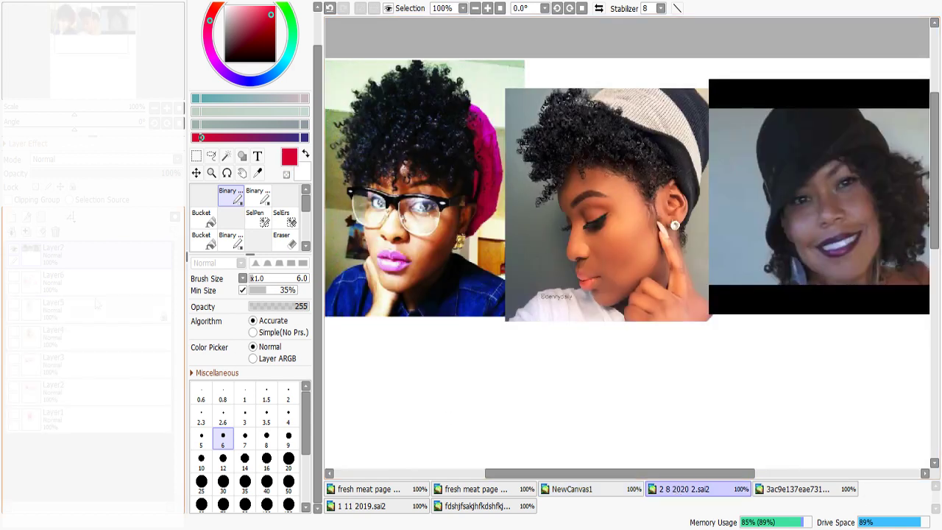
Check the hidden sketch layers of 2 8 2020 2.sai2 and the numbered character sketches in 1 11 2019.sai2
{"action": "left_click", "coordinate": [14, 277]}
{"action": "key", "text": "ctrl+z"}
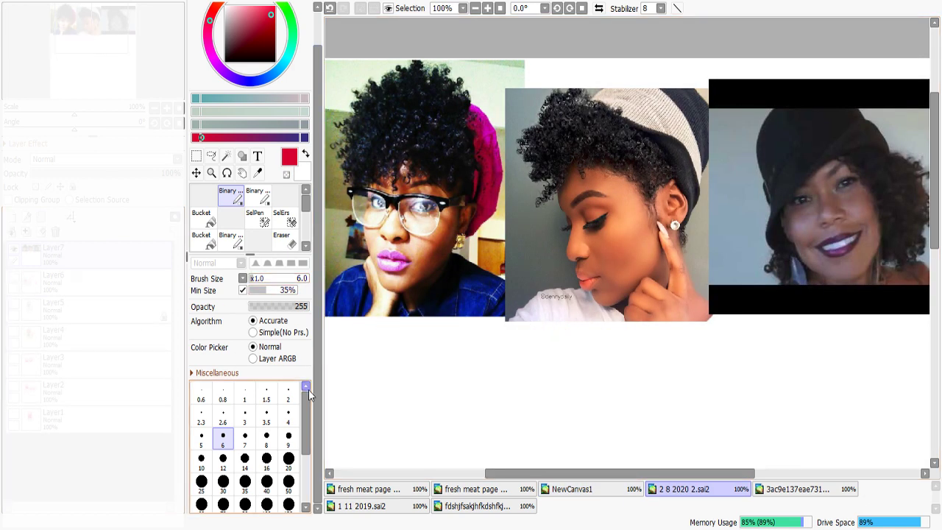
{"action": "left_click", "coordinate": [14, 359]}
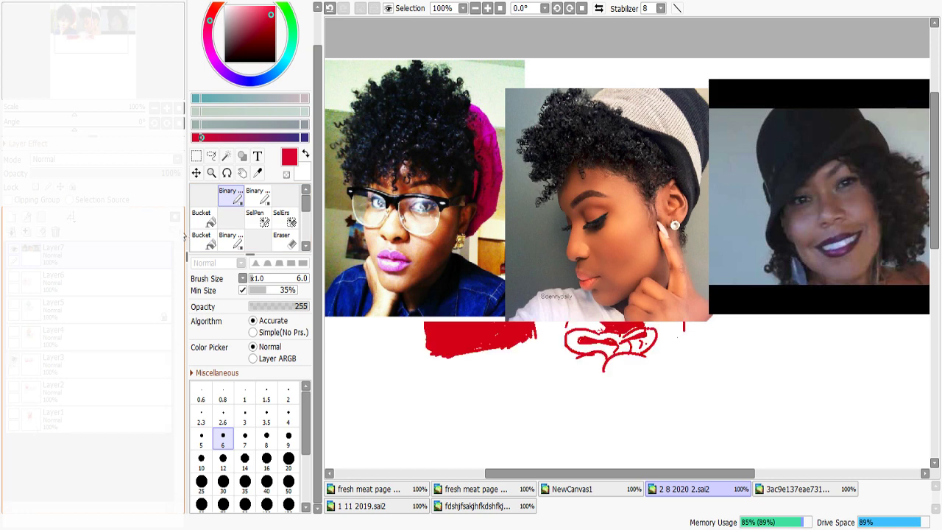
{"action": "key", "text": "ctrl+z"}
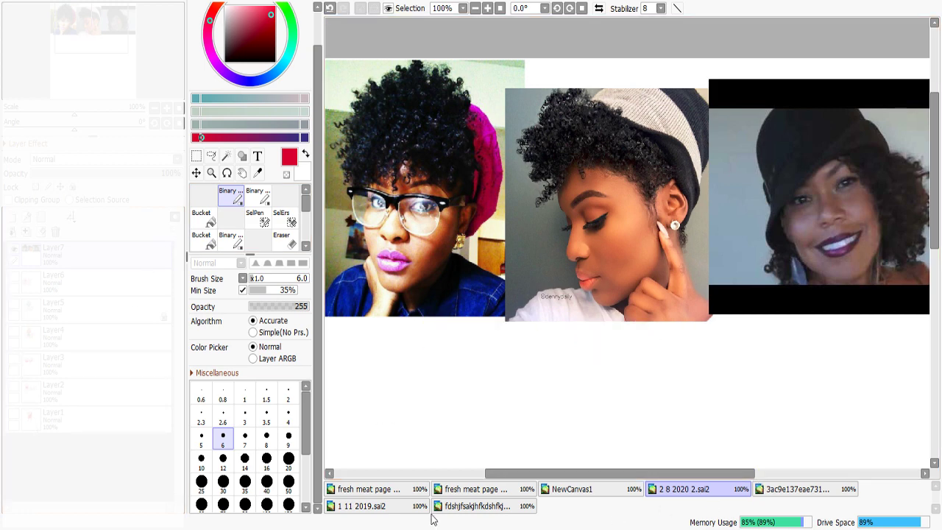
{"action": "left_click", "coordinate": [392, 508]}
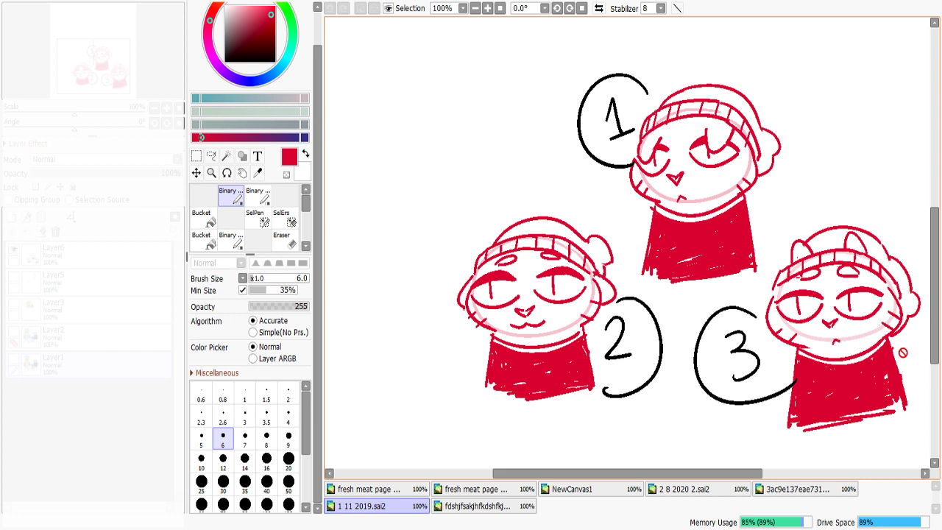
On NewCanvas1, draw the hair puff below the cat's left ear and short whisker marks on both cheeks
{"action": "left_click", "coordinate": [566, 495]}
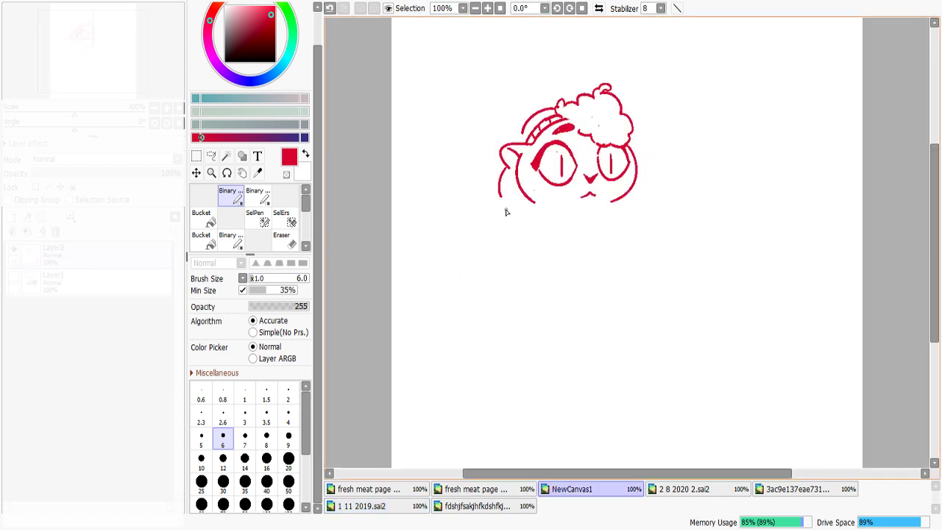
{"action": "mouse_move", "coordinate": [501, 196]}
{"action": "left_mouse_down"}
{"action": "mouse_move", "coordinate": [531, 206]}
{"action": "mouse_move", "coordinate": [514, 175]}
{"action": "mouse_move", "coordinate": [527, 202]}
{"action": "left_mouse_up"}
{"action": "key", "text": "ctrl+z"}
{"action": "key", "text": "ctrl+z"}
{"action": "key", "text": "ctrl+z"}
{"action": "key", "text": "ctrl+y"}
{"action": "key", "text": "ctrl+y"}
{"action": "key", "text": "ctrl+z"}
{"action": "mouse_move", "coordinate": [519, 189]}
{"action": "left_mouse_down"}
{"action": "mouse_move", "coordinate": [534, 209]}
{"action": "mouse_move", "coordinate": [526, 205]}
{"action": "mouse_move", "coordinate": [539, 207]}
{"action": "mouse_move", "coordinate": [520, 183]}
{"action": "left_mouse_up"}
{"action": "key", "text": "minus"}
{"action": "mouse_move", "coordinate": [612, 202]}
{"action": "left_mouse_down"}
{"action": "mouse_move", "coordinate": [634, 169]}
{"action": "mouse_move", "coordinate": [613, 202]}
{"action": "left_mouse_up"}
{"action": "key", "text": "minus"}
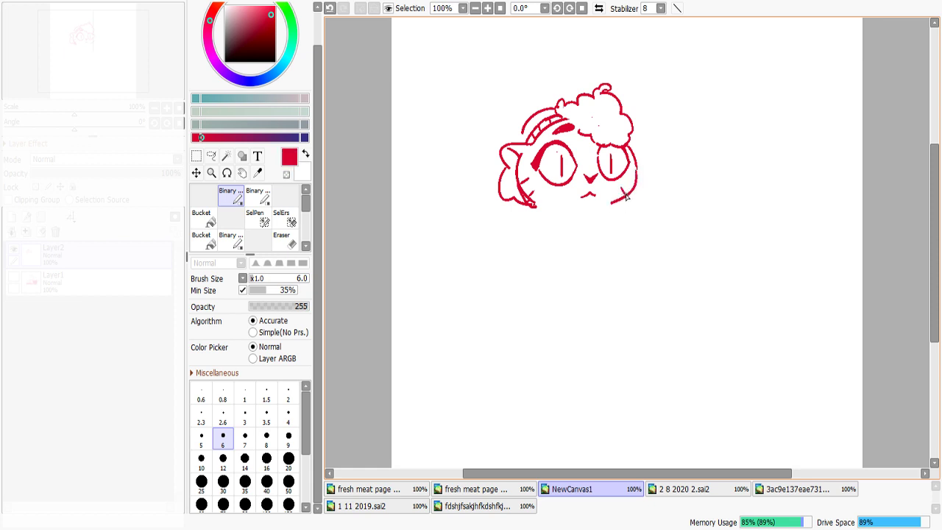
Draw two neck lines descending from the underside of the cat's head
{"action": "left_click_drag", "start_coordinate": [538, 206], "coordinate": [526, 248]}
{"action": "key", "text": "ctrl+z"}
{"action": "left_click_drag", "start_coordinate": [537, 205], "coordinate": [525, 253]}
{"action": "left_click_drag", "start_coordinate": [613, 202], "coordinate": [617, 242]}
{"action": "key", "text": "ctrl+z"}
{"action": "left_click_drag", "start_coordinate": [622, 204], "coordinate": [619, 248]}
{"action": "key", "text": "ctrl+z"}
Draw the lower jaw line with a rounded chin below the cat's mouth
{"action": "mouse_move", "coordinate": [534, 205]}
{"action": "left_mouse_down"}
{"action": "mouse_move", "coordinate": [598, 221]}
{"action": "mouse_move", "coordinate": [611, 205]}
{"action": "left_mouse_up"}
{"action": "key", "text": "ctrl+z"}
{"action": "key", "text": "ctrl+z"}
{"action": "key", "text": "ctrl+z"}
{"action": "key", "text": "ctrl+z"}
{"action": "key", "text": "ctrl+z"}
{"action": "key", "text": "ctrl+z"}
{"action": "key", "text": "ctrl+z"}
{"action": "key", "text": "ctrl+z"}
{"action": "key", "text": "ctrl+z"}
{"action": "key", "text": "ctrl+z"}
{"action": "key", "text": "-"}
{"action": "key", "text": "ctrl+z"}
{"action": "key", "text": "-"}
{"action": "key", "text": "ctrl+z"}
{"action": "key", "text": "-"}
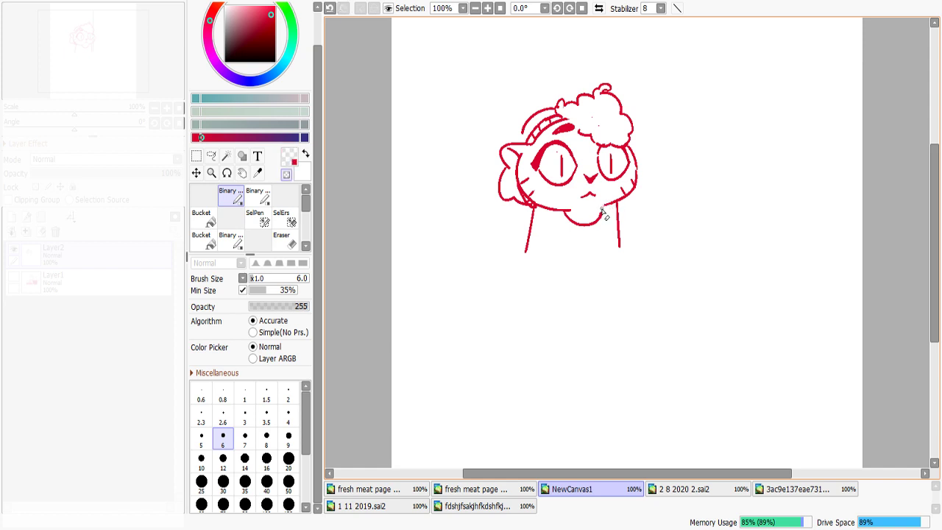
Erase the overlapping jaw line at the chin and try a line across the base of the neck
{"action": "key", "text": "e"}
{"action": "key", "text": "e"}
{"action": "key", "text": "e"}
{"action": "left_click_drag", "start_coordinate": [522, 256], "coordinate": [606, 259]}
{"action": "key", "text": "ctrl+z"}
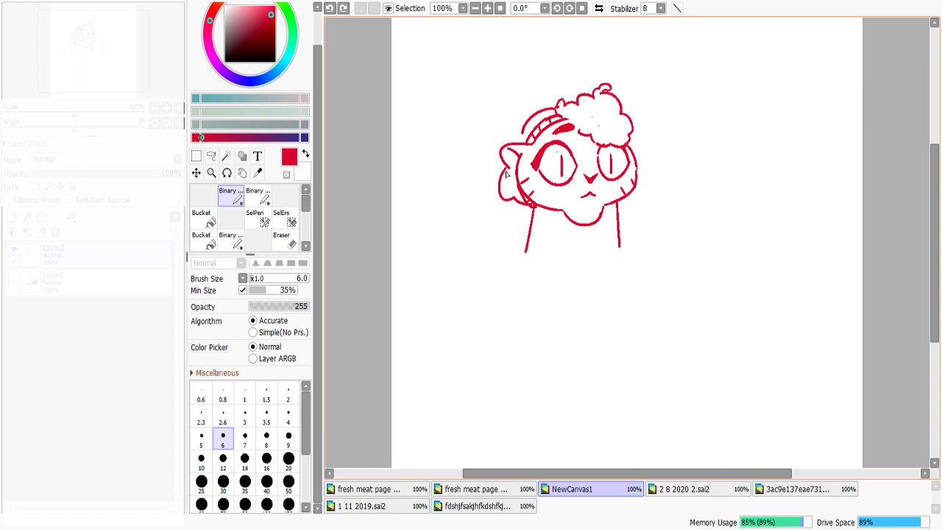
Draw the second ear beside the cat's right eye and try an oval in the blank area next to the head
{"action": "mouse_move", "coordinate": [631, 135]}
{"action": "left_mouse_down"}
{"action": "mouse_move", "coordinate": [639, 161]}
{"action": "mouse_move", "coordinate": [634, 151]}
{"action": "left_mouse_up"}
{"action": "key", "text": "ctrl+z"}
{"action": "key", "text": "ctrl+z"}
{"action": "left_click_drag", "start_coordinate": [723, 151], "coordinate": [731, 153]}
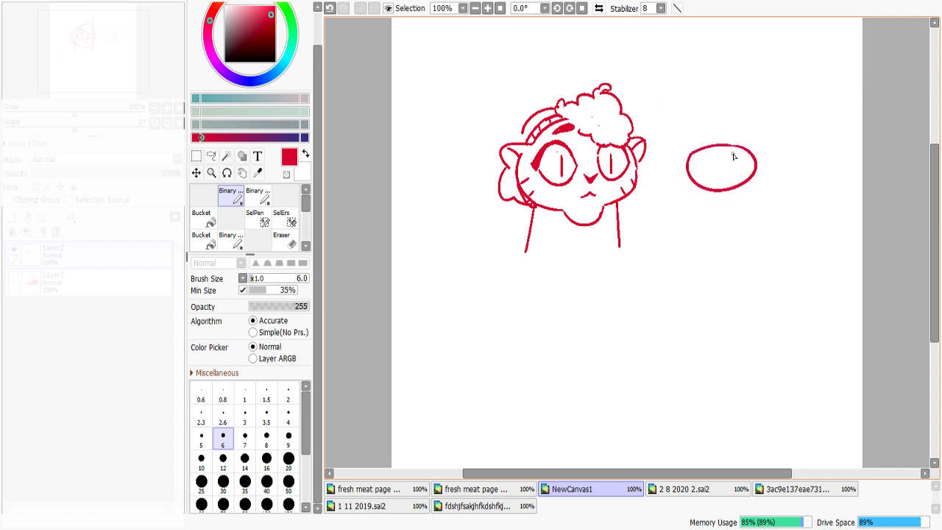
{"action": "key", "text": "ctrl+z"}
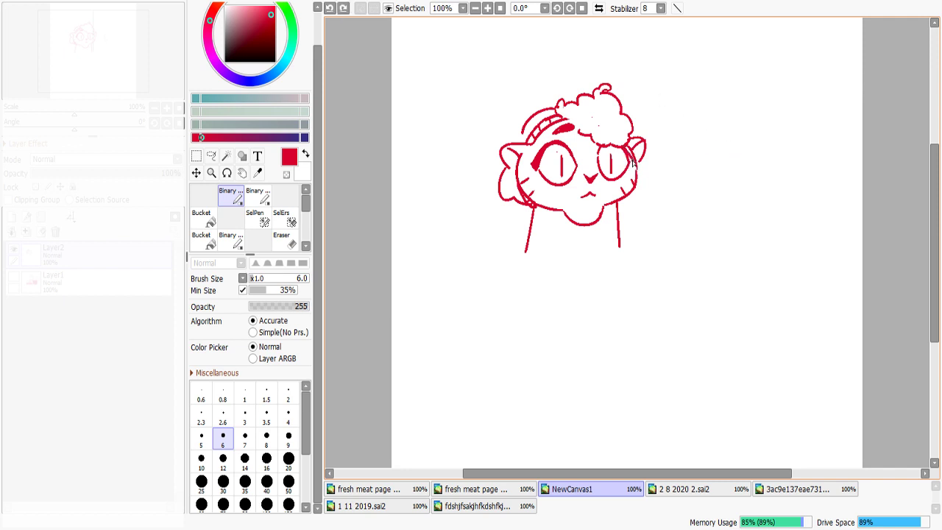
Draw thick pointed corners on the outer edges of both large eyes and touch up the eyebrow
{"action": "left_click_drag", "start_coordinate": [630, 158], "coordinate": [633, 166]}
{"action": "key", "text": "ctrl+z"}
{"action": "key", "text": "ctrl+z"}
{"action": "key", "text": "ctrl+z"}
{"action": "key", "text": "ctrl+z"}
{"action": "mouse_move", "coordinate": [625, 150]}
{"action": "left_mouse_down"}
{"action": "mouse_move", "coordinate": [634, 166]}
{"action": "mouse_move", "coordinate": [626, 168]}
{"action": "left_mouse_up"}
{"action": "key", "text": "ctrl+z"}
{"action": "left_click_drag", "start_coordinate": [538, 170], "coordinate": [536, 179]}
{"action": "left_click_drag", "start_coordinate": [559, 135], "coordinate": [571, 128]}
Sketch a small oval head with dash eyes, a smile and cheek whiskers beside the large head
{"action": "mouse_move", "coordinate": [717, 146]}
{"action": "left_mouse_down"}
{"action": "mouse_move", "coordinate": [706, 155]}
{"action": "mouse_move", "coordinate": [743, 170]}
{"action": "mouse_move", "coordinate": [718, 172]}
{"action": "mouse_move", "coordinate": [728, 185]}
{"action": "mouse_move", "coordinate": [726, 174]}
{"action": "left_mouse_up"}
{"action": "key", "text": "ctrl+z"}
{"action": "key", "text": "ctrl+z"}
{"action": "key", "text": "ctrl+z"}
{"action": "key", "text": "ctrl+z"}
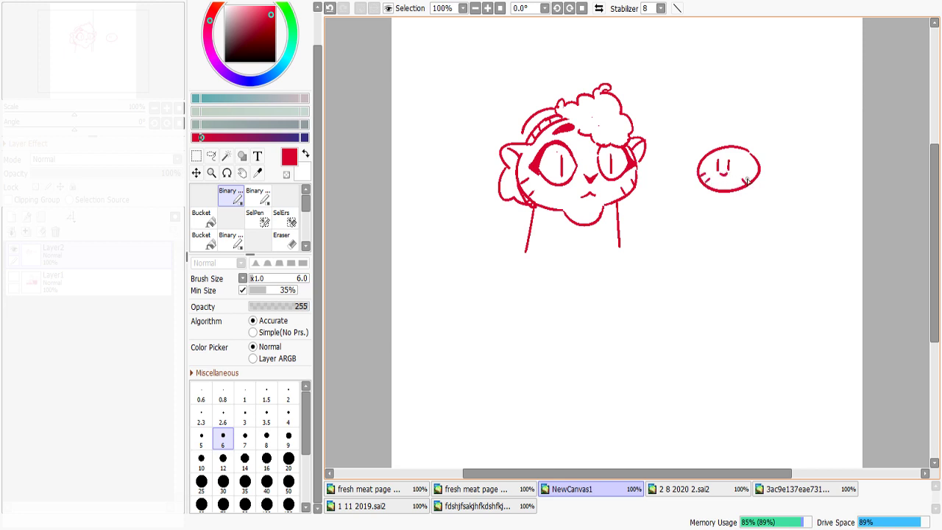
Draw a tuft of curly hair on top of the small head
{"action": "mouse_move", "coordinate": [732, 150]}
{"action": "left_mouse_down"}
{"action": "mouse_move", "coordinate": [741, 140]}
{"action": "mouse_move", "coordinate": [726, 135]}
{"action": "mouse_move", "coordinate": [740, 135]}
{"action": "mouse_move", "coordinate": [723, 128]}
{"action": "mouse_move", "coordinate": [705, 145]}
{"action": "mouse_move", "coordinate": [720, 148]}
{"action": "left_mouse_up"}
{"action": "key", "text": "ctrl+z"}
{"action": "key", "text": "ctrl+z"}
{"action": "key", "text": "ctrl+z"}
{"action": "key", "text": "ctrl+z"}
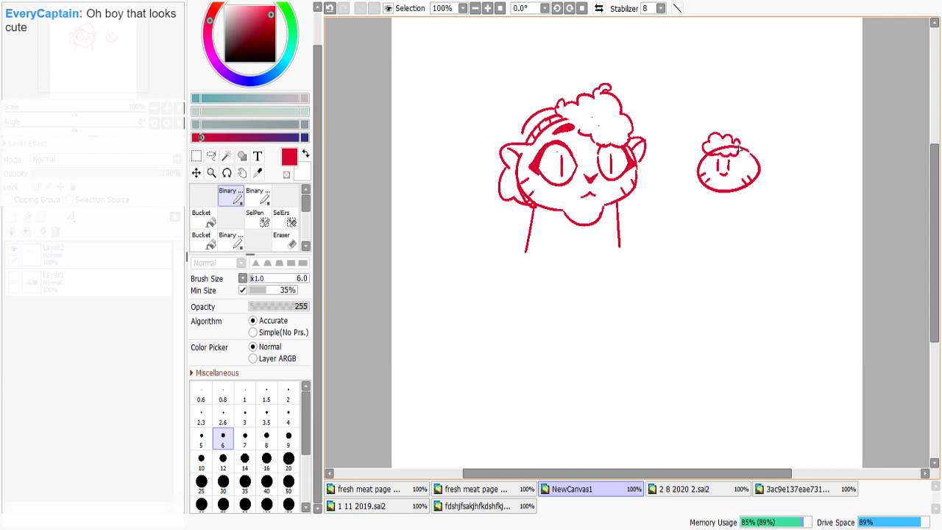
Erase the head outline running through the small head's curls and tidy the lower edge of the tuft
{"action": "key", "text": "minus"}
{"action": "mouse_move", "coordinate": [733, 148]}
{"action": "left_mouse_down"}
{"action": "mouse_move", "coordinate": [709, 152]}
{"action": "mouse_move", "coordinate": [719, 157]}
{"action": "left_mouse_up"}
{"action": "key", "text": "minus"}
{"action": "key", "text": "minus"}
{"action": "key", "text": "minus"}
{"action": "key", "text": "minus"}
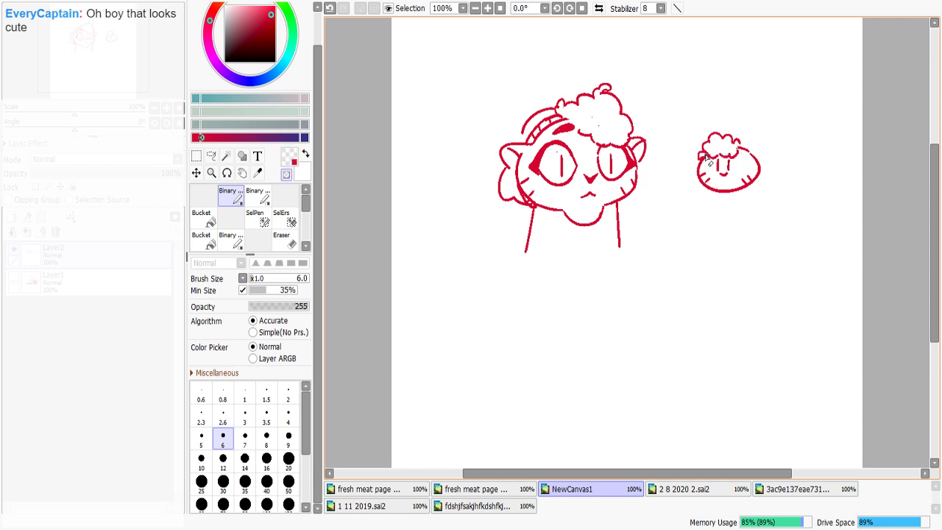
{"action": "key", "text": "minus"}
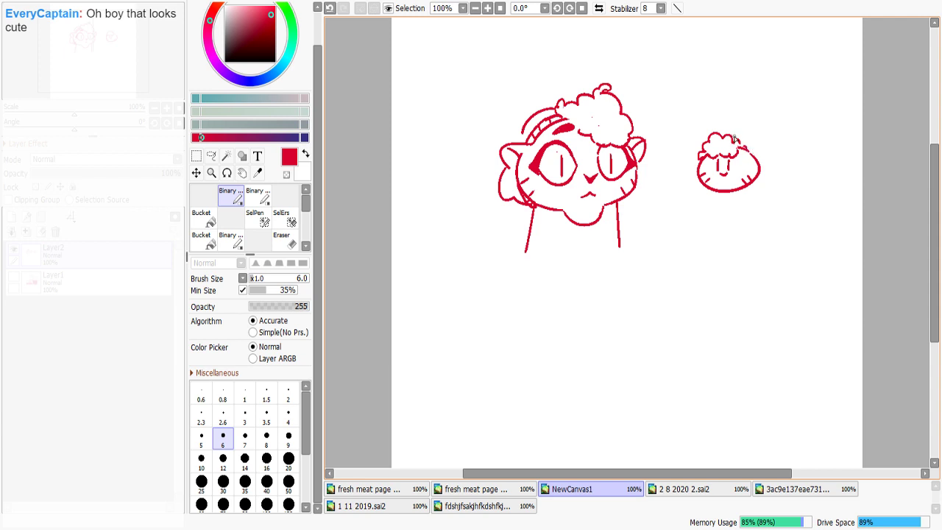
Try adding detail lines along the right side of the small head
{"action": "left_click_drag", "start_coordinate": [751, 152], "coordinate": [757, 167]}
{"action": "key", "text": "ctrl+z"}
{"action": "key", "text": "ctrl+y"}
{"action": "key", "text": "ctrl+y"}
{"action": "key", "text": "ctrl+z"}
{"action": "key", "text": "ctrl+z"}
{"action": "key", "text": "ctrl+z"}
{"action": "key", "text": "minus"}
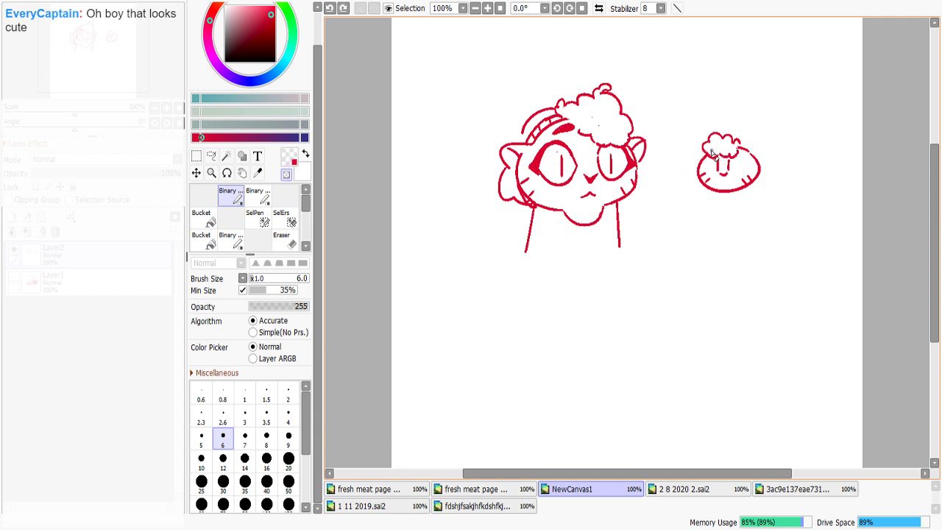
Clean up the outline inside the small head's curls and draw an ear on its left side
{"action": "left_click_drag", "start_coordinate": [706, 153], "coordinate": [726, 153]}
{"action": "key", "text": "minus"}
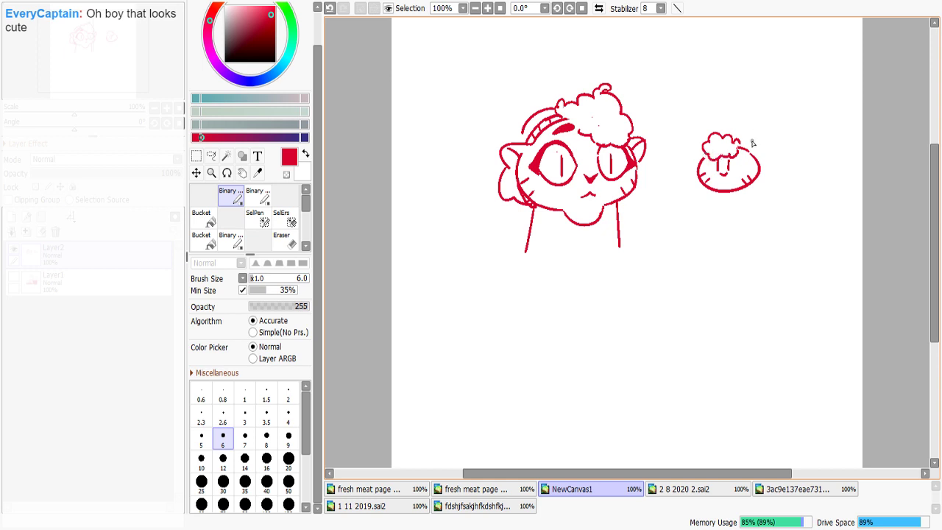
{"action": "mouse_move", "coordinate": [747, 151]}
{"action": "left_mouse_down"}
{"action": "mouse_move", "coordinate": [769, 148]}
{"action": "mouse_move", "coordinate": [766, 168]}
{"action": "left_mouse_up"}
{"action": "key", "text": "ctrl+z"}
{"action": "key", "text": "ctrl+z"}
{"action": "key", "text": "ctrl+z"}
{"action": "key", "text": "ctrl+z"}
{"action": "left_click_drag", "start_coordinate": [698, 149], "coordinate": [698, 170]}
{"action": "key", "text": "ctrl+z"}
{"action": "key", "text": "ctrl+z"}
{"action": "key", "text": "ctrl+z"}
Draw the right ear, the hair puff behind it and the beanie arc on the small head
{"action": "left_click_drag", "start_coordinate": [763, 166], "coordinate": [754, 183]}
{"action": "left_click_drag", "start_coordinate": [745, 150], "coordinate": [777, 164]}
{"action": "key", "text": "ctrl+z"}
{"action": "mouse_move", "coordinate": [735, 134]}
{"action": "left_mouse_down"}
{"action": "mouse_move", "coordinate": [771, 146]}
{"action": "mouse_move", "coordinate": [765, 184]}
{"action": "mouse_move", "coordinate": [754, 186]}
{"action": "mouse_move", "coordinate": [763, 195]}
{"action": "mouse_move", "coordinate": [749, 191]}
{"action": "mouse_move", "coordinate": [707, 222]}
{"action": "left_mouse_up"}
{"action": "key", "text": "ctrl+z"}
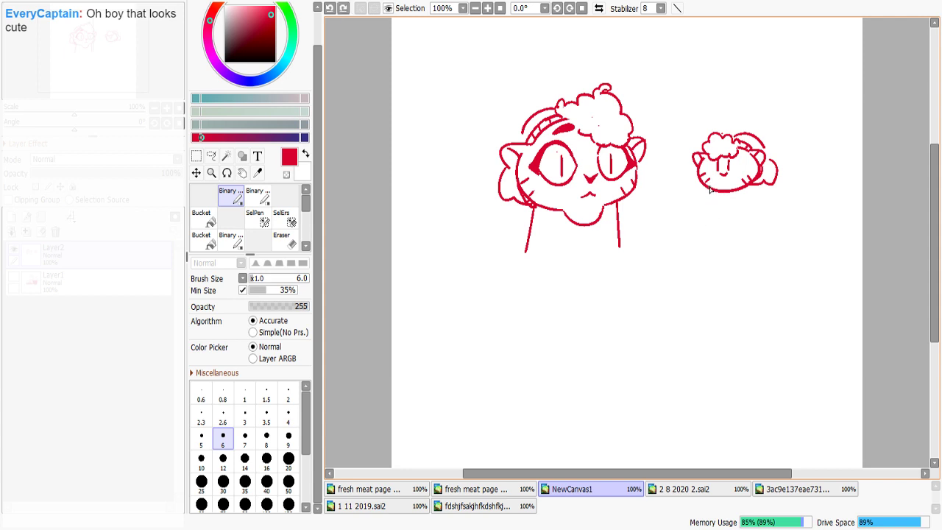
Redraw the small head's beanie arc and right hair puff, giving the puff a more pointed edge
{"action": "left_click_drag", "start_coordinate": [708, 190], "coordinate": [705, 219]}
{"action": "left_click_drag", "start_coordinate": [748, 188], "coordinate": [750, 218]}
{"action": "key", "text": "ctrl+z"}
{"action": "key", "text": "ctrl+z"}
{"action": "key", "text": "ctrl+z"}
{"action": "key", "text": "ctrl+z"}
{"action": "key", "text": "ctrl+z"}
{"action": "mouse_move", "coordinate": [732, 135]}
{"action": "left_mouse_down"}
{"action": "mouse_move", "coordinate": [779, 175]}
{"action": "mouse_move", "coordinate": [744, 198]}
{"action": "mouse_move", "coordinate": [742, 220]}
{"action": "left_mouse_up"}
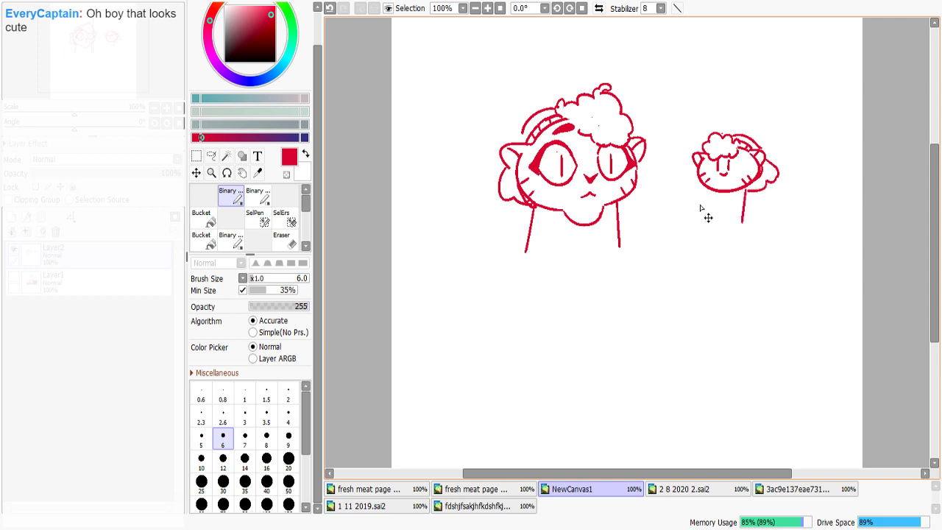
Try several neck lines below the small head, leaving one on its left side
{"action": "key", "text": "ctrl+z"}
{"action": "left_click_drag", "start_coordinate": [699, 186], "coordinate": [699, 223]}
{"action": "key", "text": "ctrl+z"}
{"action": "left_click_drag", "start_coordinate": [747, 190], "coordinate": [751, 224]}
{"action": "key", "text": "ctrl+z"}
{"action": "key", "text": "ctrl+z"}
{"action": "left_click_drag", "start_coordinate": [711, 194], "coordinate": [708, 229]}
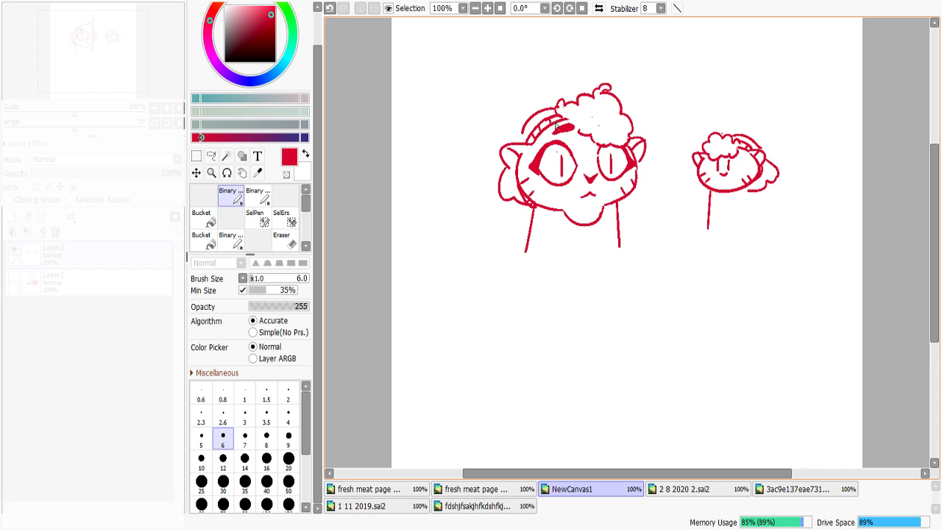
Erase the lower edge of the small head's curls and redraw it higher on the forehead
{"action": "key", "text": "e"}
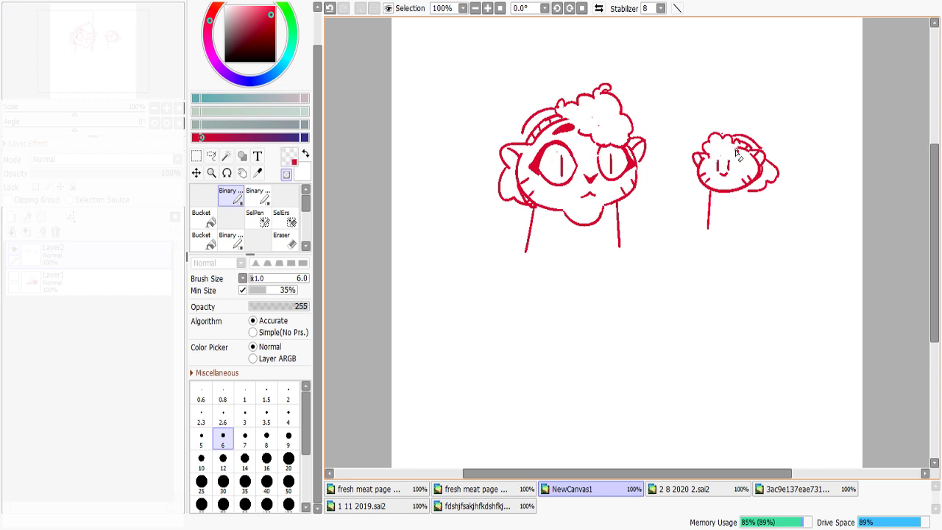
{"action": "key", "text": "e"}
{"action": "key", "text": "e"}
{"action": "key", "text": "e"}
{"action": "left_click_drag", "start_coordinate": [713, 161], "coordinate": [732, 153]}
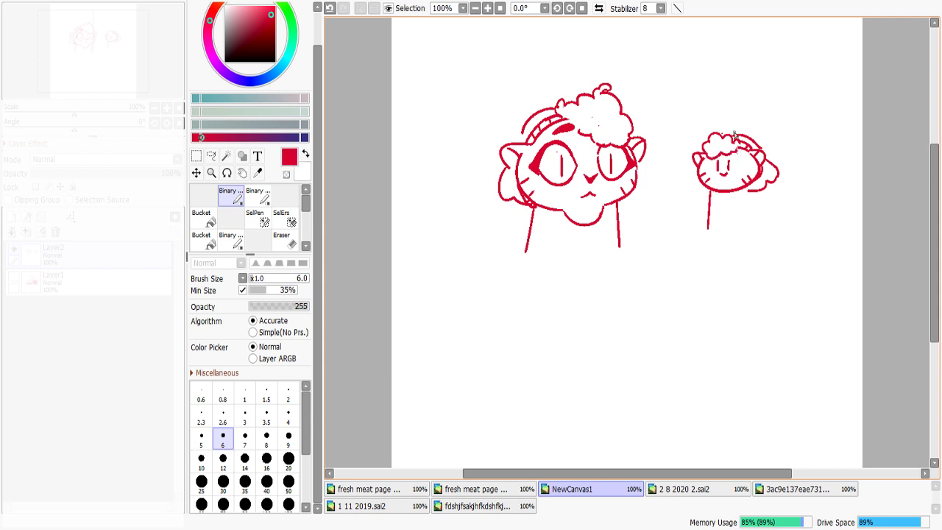
{"action": "key", "text": "e"}
Erase the neck line below the small head
{"action": "left_click_drag", "start_coordinate": [708, 234], "coordinate": [710, 195]}
{"action": "key", "text": "minus"}
{"action": "key", "text": "ctrl+z"}
{"action": "left_click_drag", "start_coordinate": [729, 157], "coordinate": [737, 170]}
{"action": "key", "text": "minus"}
{"action": "key", "text": "ctrl+z"}
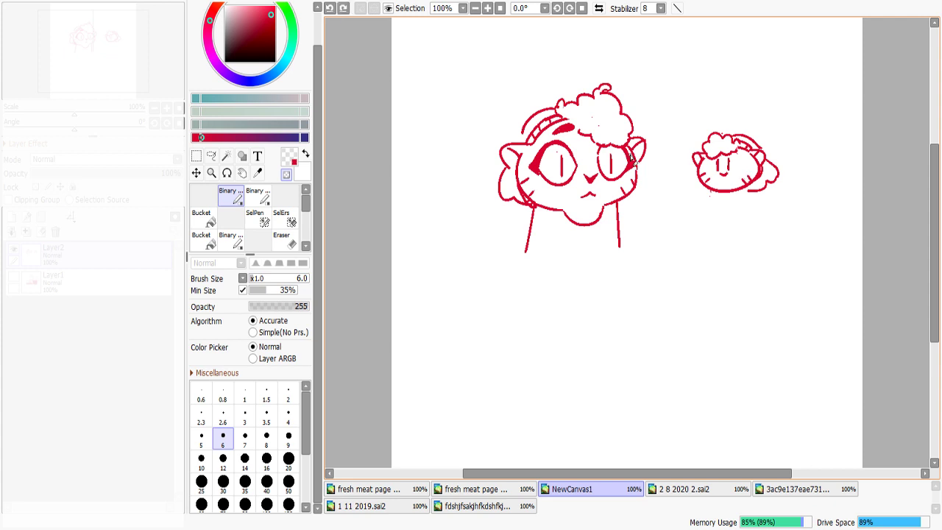
Erase the left part of the small head's curls and redraw the tuft farther to the right
{"action": "key", "text": "minus"}
{"action": "key", "text": "minus"}
{"action": "mouse_move", "coordinate": [708, 152]}
{"action": "left_mouse_down"}
{"action": "mouse_move", "coordinate": [719, 131]}
{"action": "mouse_move", "coordinate": [716, 139]}
{"action": "mouse_move", "coordinate": [728, 137]}
{"action": "left_mouse_up"}
{"action": "key", "text": "e"}
{"action": "key", "text": "ctrl+z"}
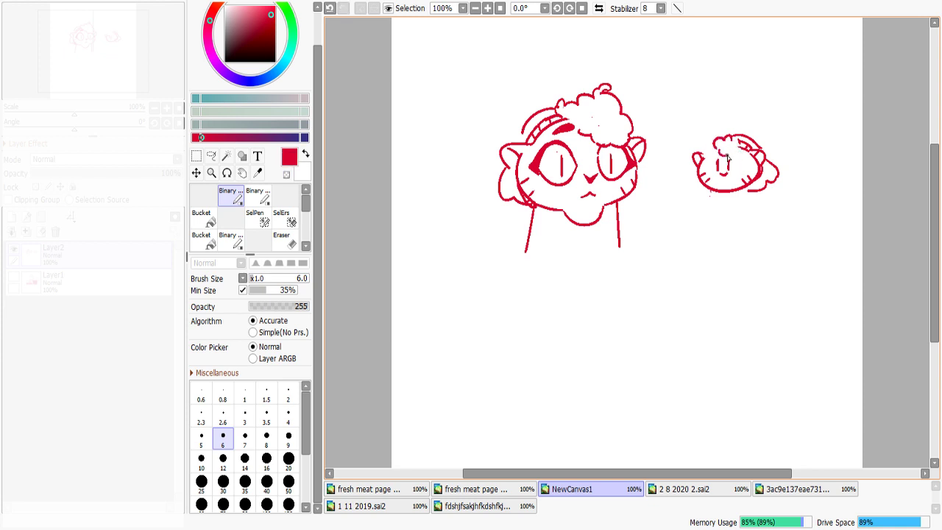
{"action": "key", "text": "e"}
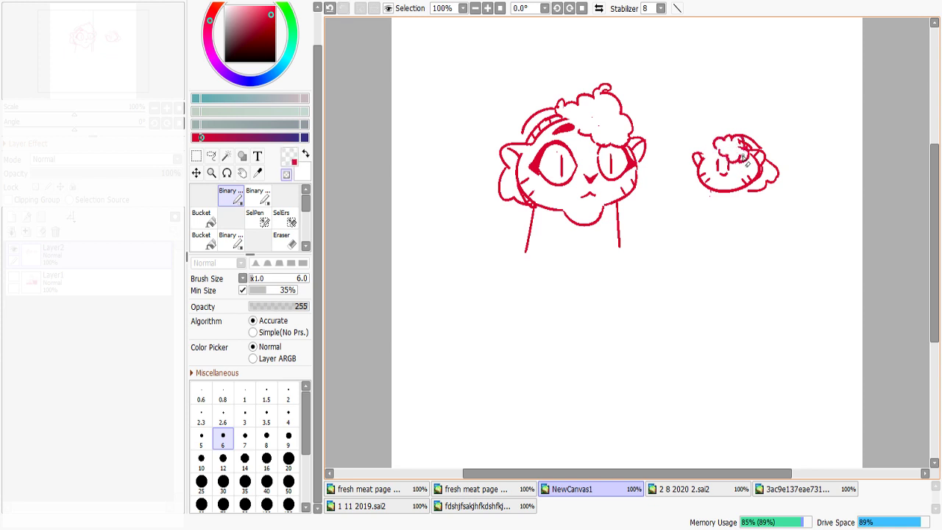
{"action": "key", "text": "e"}
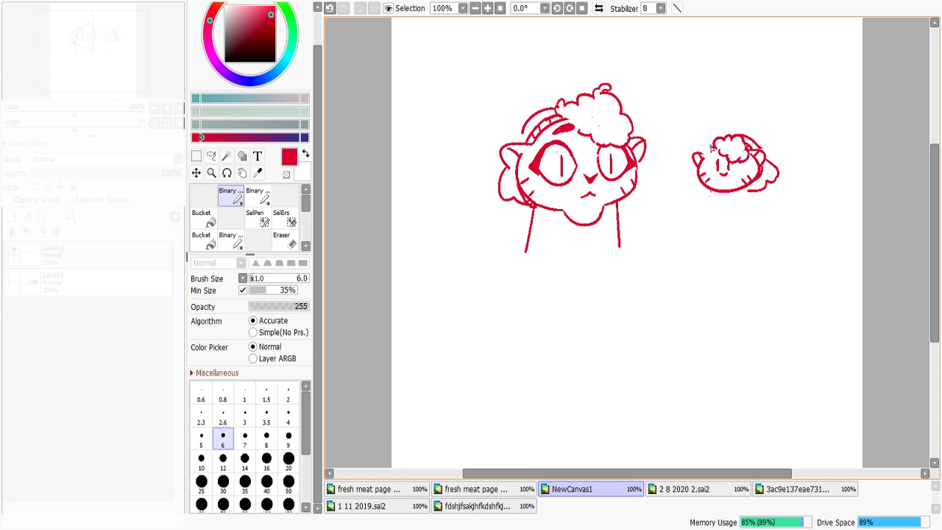
Add small curls to the left of the small head's tuft and redraw the crown curls higher
{"action": "left_click_drag", "start_coordinate": [710, 154], "coordinate": [713, 156]}
{"action": "key", "text": "ctrl+z"}
{"action": "key", "text": "e"}
{"action": "key", "text": "e"}
{"action": "key", "text": "ctrl+z"}
{"action": "left_click_drag", "start_coordinate": [744, 140], "coordinate": [733, 133]}
{"action": "key", "text": "e"}
{"action": "key", "text": "e"}
Try neck lines on both sides below the small head
{"action": "left_click_drag", "start_coordinate": [709, 189], "coordinate": [706, 223]}
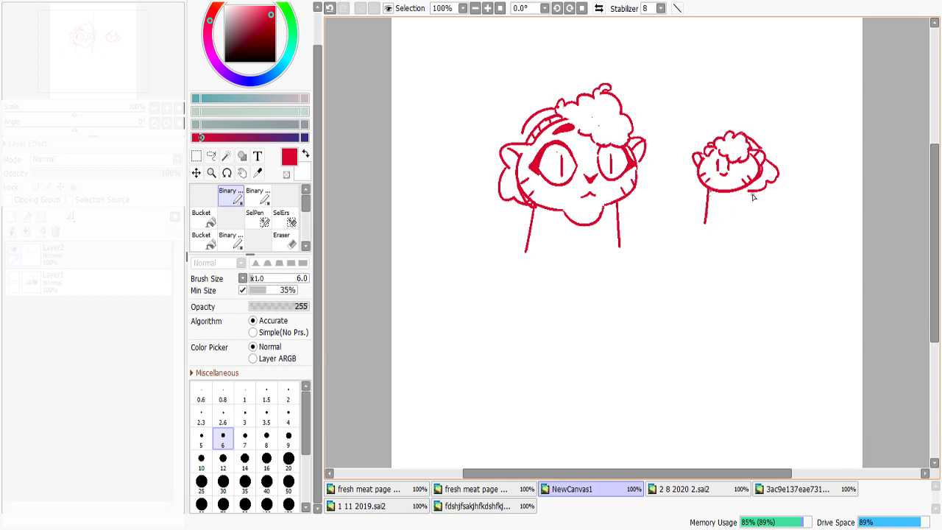
{"action": "left_click_drag", "start_coordinate": [752, 188], "coordinate": [752, 223]}
{"action": "key", "text": "ctrl+z"}
{"action": "key", "text": "ctrl+z"}
{"action": "left_click_drag", "start_coordinate": [709, 190], "coordinate": [706, 229]}
{"action": "key", "text": "ctrl+z"}
Reshape the small face's smile into a pointed V form
{"action": "key", "text": "minus"}
{"action": "left_click_drag", "start_coordinate": [729, 175], "coordinate": [722, 179]}
{"action": "key", "text": "minus"}
{"action": "key", "text": "minus"}
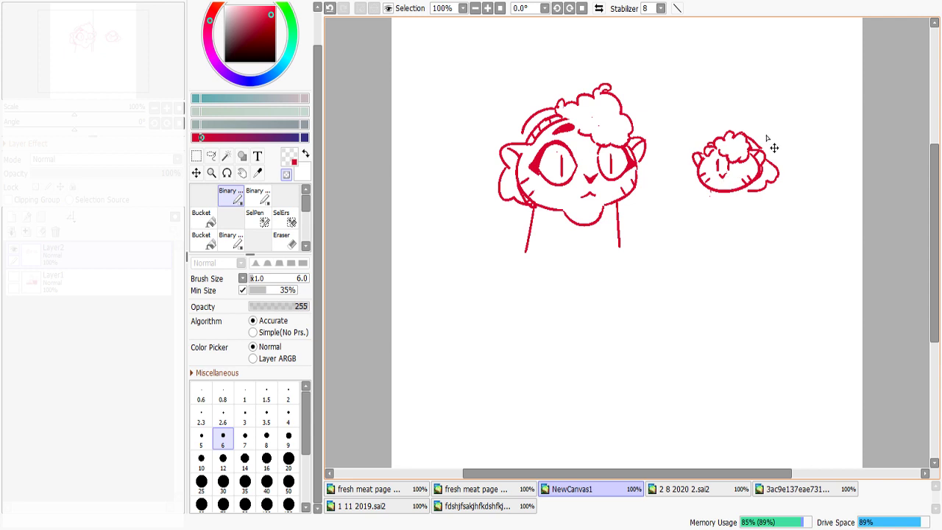
Undo the latest changes to the small head's mouth and shifted curls
{"action": "key", "text": "ctrl+z"}
{"action": "key", "text": "ctrl+z"}
{"action": "key", "text": "ctrl+z"}
{"action": "key", "text": "ctrl+z"}
{"action": "key", "text": "ctrl+z"}
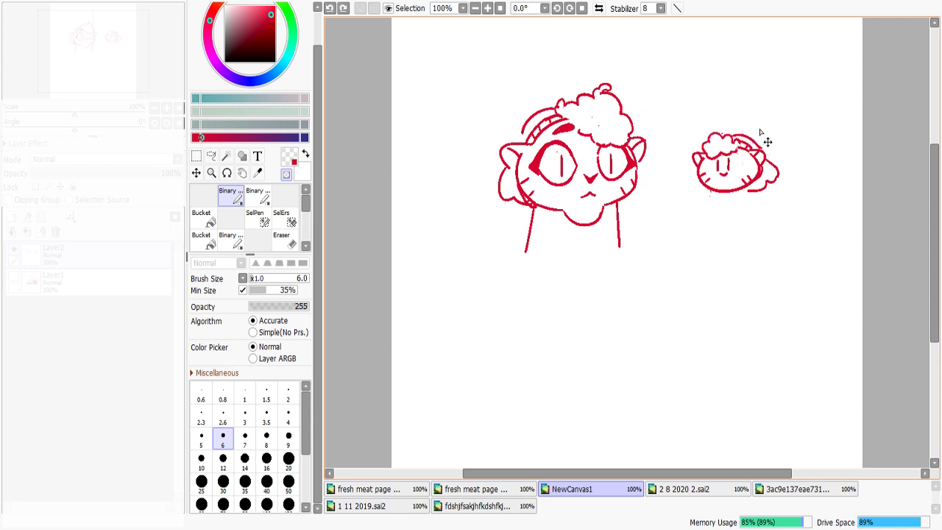
{"action": "key", "text": "ctrl+z"}
{"action": "key", "text": "ctrl+y"}
{"action": "key", "text": "x"}
{"action": "mouse_move", "coordinate": [705, 188]}
{"action": "left_mouse_down"}
{"action": "mouse_move", "coordinate": [702, 241]}
{"action": "mouse_move", "coordinate": [703, 231]}
{"action": "left_mouse_up"}
{"action": "key", "text": "ctrl+z"}
{"action": "left_click_drag", "start_coordinate": [747, 188], "coordinate": [750, 223]}
{"action": "key", "text": "ctrl+z"}
{"action": "key", "text": "ctrl+z"}
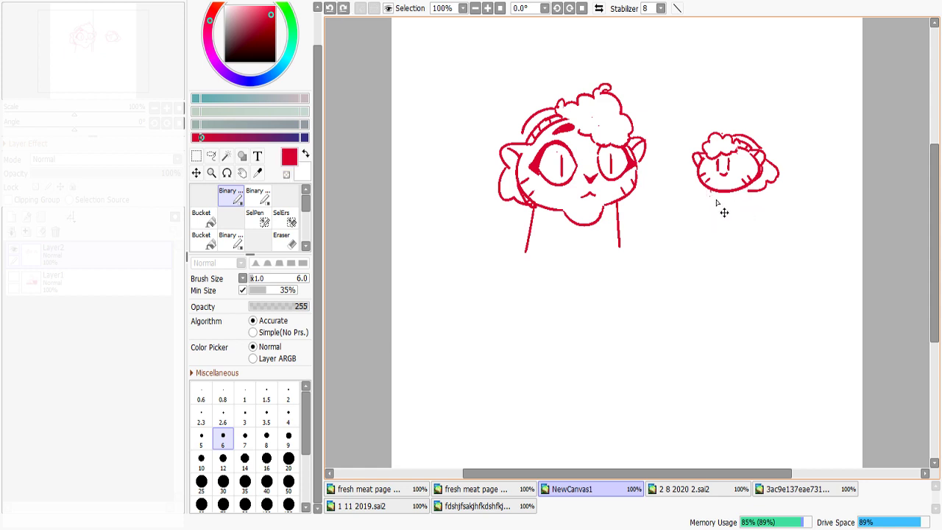
Draw a neck line down each side below the small head, curving the left one outward at its base
{"action": "left_click_drag", "start_coordinate": [710, 190], "coordinate": [706, 225]}
{"action": "key", "text": "ctrl+z"}
{"action": "left_click_drag", "start_coordinate": [710, 191], "coordinate": [708, 224]}
{"action": "left_click_drag", "start_coordinate": [752, 185], "coordinate": [751, 225]}
{"action": "key", "text": "ctrl+z"}
{"action": "key", "text": "ctrl+z"}
{"action": "left_click_drag", "start_coordinate": [706, 188], "coordinate": [704, 222]}
{"action": "mouse_move", "coordinate": [747, 190]}
{"action": "left_mouse_down"}
{"action": "mouse_move", "coordinate": [749, 219]}
{"action": "mouse_move", "coordinate": [703, 221]}
{"action": "mouse_move", "coordinate": [746, 196]}
{"action": "mouse_move", "coordinate": [707, 225]}
{"action": "left_mouse_up"}
{"action": "key", "text": "c"}
{"action": "key", "text": "c"}
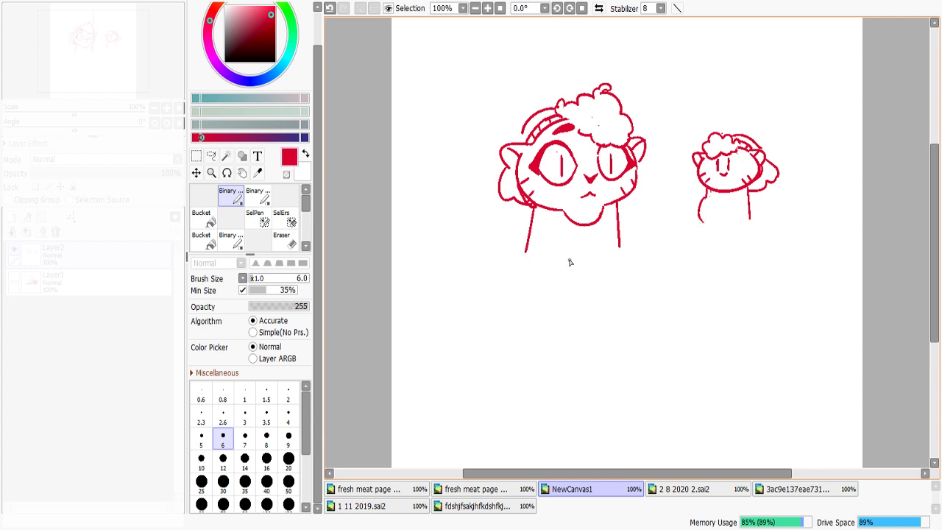
Close the bottoms of both necks with thick strokes and fill both neck areas with solid red
{"action": "mouse_move", "coordinate": [523, 250]}
{"action": "left_mouse_down"}
{"action": "mouse_move", "coordinate": [618, 246]}
{"action": "mouse_move", "coordinate": [616, 254]}
{"action": "left_mouse_up"}
{"action": "mouse_move", "coordinate": [697, 219]}
{"action": "left_mouse_down"}
{"action": "mouse_move", "coordinate": [741, 225]}
{"action": "mouse_move", "coordinate": [718, 227]}
{"action": "left_mouse_up"}
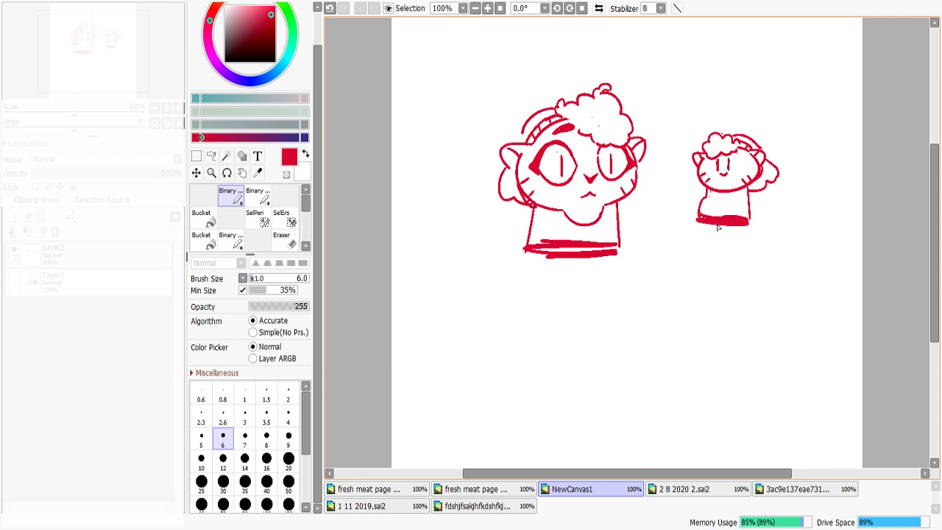
{"action": "left_click", "coordinate": [201, 217]}
{"action": "left_click", "coordinate": [548, 231]}
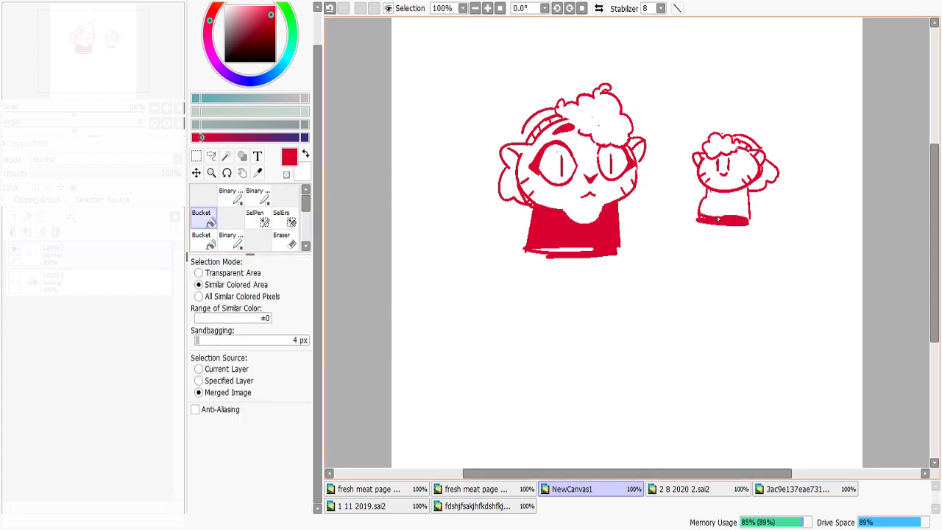
{"action": "left_click", "coordinate": [728, 203]}
{"action": "left_click", "coordinate": [230, 195]}
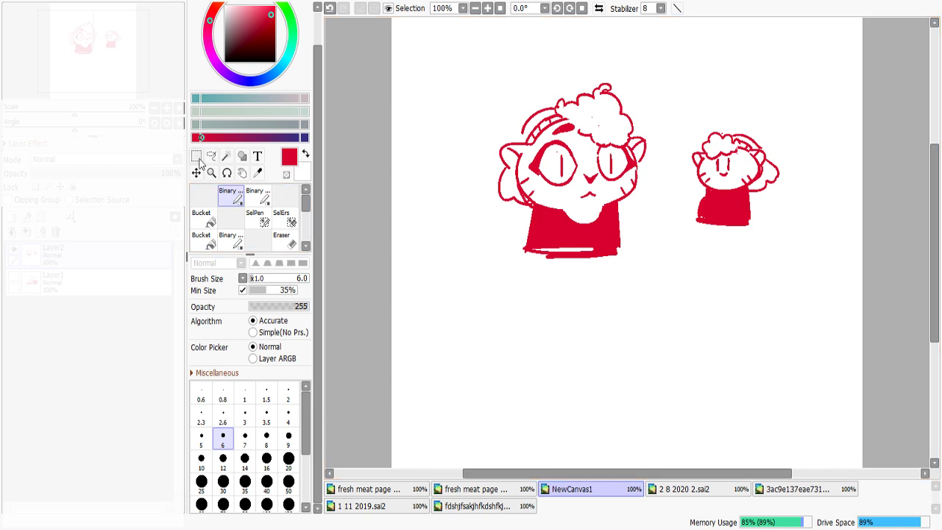
Move both cat sketches together up and to the left on the canvas
{"action": "key", "text": "m"}
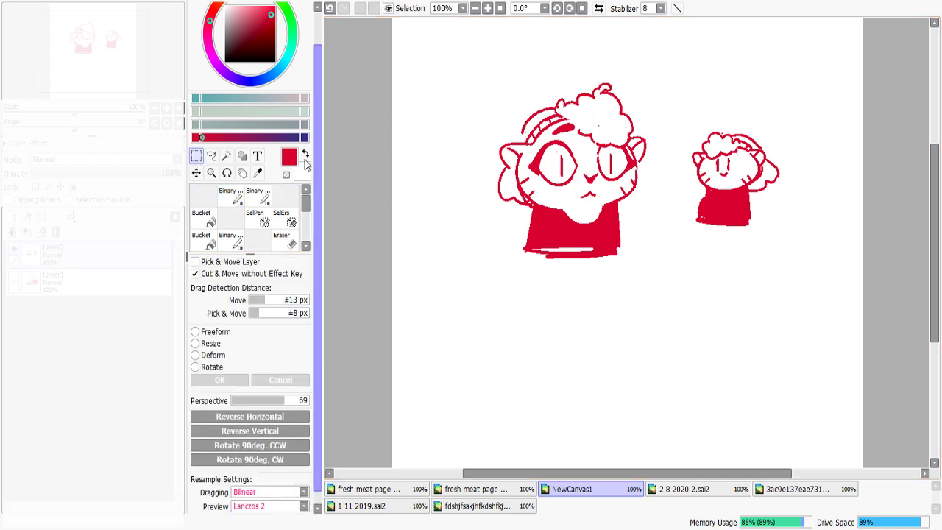
{"action": "left_click", "coordinate": [194, 171]}
{"action": "left_click_drag", "start_coordinate": [692, 147], "coordinate": [622, 96]}
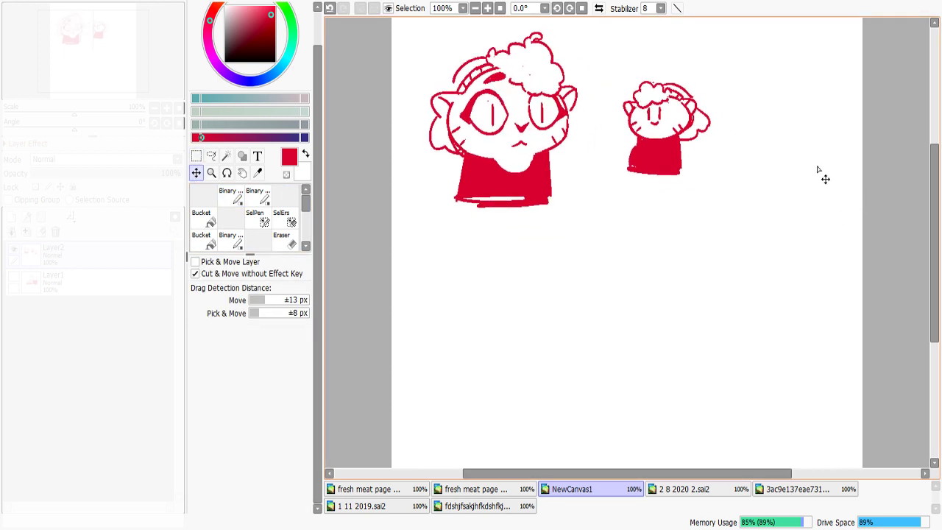
{"action": "left_click", "coordinate": [230, 195]}
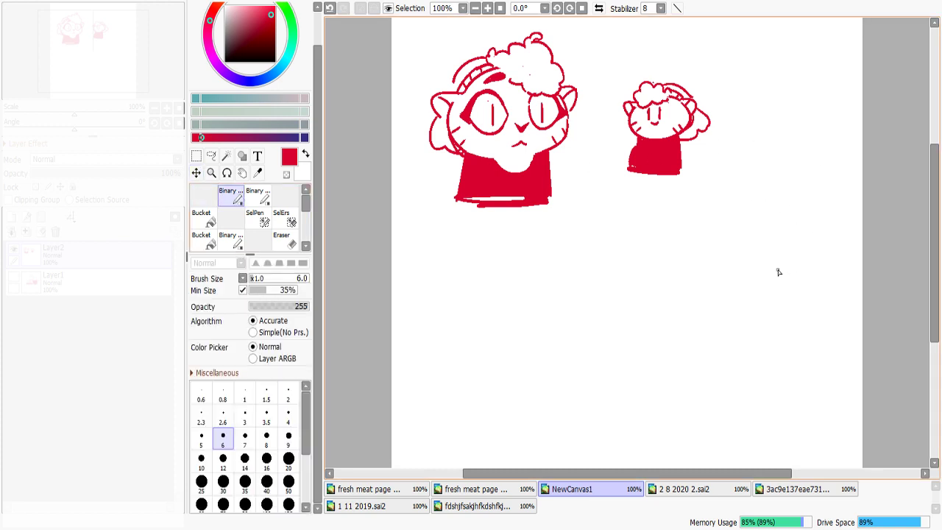
Draw a tilted oval head below the small cat, with a round, heavy-lidded eye in its upper right
{"action": "mouse_move", "coordinate": [697, 241]}
{"action": "left_mouse_down"}
{"action": "mouse_move", "coordinate": [727, 278]}
{"action": "mouse_move", "coordinate": [710, 257]}
{"action": "mouse_move", "coordinate": [754, 278]}
{"action": "mouse_move", "coordinate": [738, 256]}
{"action": "mouse_move", "coordinate": [671, 327]}
{"action": "mouse_move", "coordinate": [742, 268]}
{"action": "mouse_move", "coordinate": [724, 261]}
{"action": "mouse_move", "coordinate": [741, 284]}
{"action": "mouse_move", "coordinate": [704, 282]}
{"action": "mouse_move", "coordinate": [743, 277]}
{"action": "mouse_move", "coordinate": [723, 258]}
{"action": "left_mouse_up"}
{"action": "key", "text": "ctrl+z"}
{"action": "key", "text": "ctrl+z"}
{"action": "key", "text": "ctrl+z"}
{"action": "key", "text": "ctrl+z"}
{"action": "key", "text": "ctrl+z"}
{"action": "key", "text": "ctrl+z"}
{"action": "key", "text": "ctrl+z"}
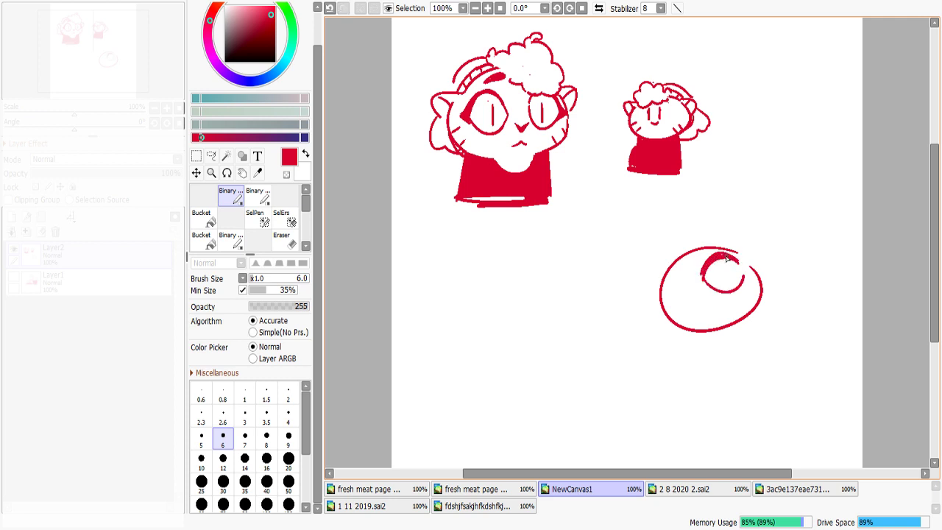
Add the pupil, pointed nose and small frowning mouth to the new face, plus a curve beside the eye
{"action": "left_click_drag", "start_coordinate": [720, 260], "coordinate": [732, 270]}
{"action": "key", "text": "ctrl+z"}
{"action": "mouse_move", "coordinate": [703, 322]}
{"action": "left_mouse_down"}
{"action": "mouse_move", "coordinate": [701, 291]}
{"action": "mouse_move", "coordinate": [690, 300]}
{"action": "left_mouse_up"}
{"action": "key", "text": "ctrl+z"}
{"action": "key", "text": "ctrl+z"}
{"action": "mouse_move", "coordinate": [744, 255]}
{"action": "left_mouse_down"}
{"action": "mouse_move", "coordinate": [769, 275]}
{"action": "mouse_move", "coordinate": [758, 301]}
{"action": "left_mouse_up"}
{"action": "key", "text": "ctrl+z"}
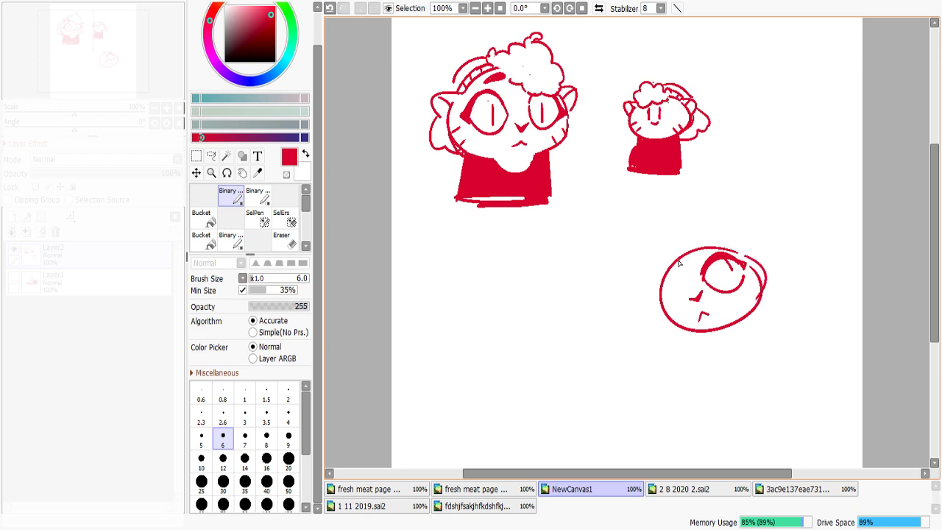
Draw the beanie band's arc over the tilted head and a pointed ear at its right end
{"action": "left_click_drag", "start_coordinate": [661, 280], "coordinate": [701, 247]}
{"action": "key", "text": "ctrl+z"}
{"action": "left_click_drag", "start_coordinate": [662, 276], "coordinate": [738, 253]}
{"action": "key", "text": "ctrl+z"}
{"action": "key", "text": "ctrl+z"}
{"action": "mouse_move", "coordinate": [656, 278]}
{"action": "left_mouse_down"}
{"action": "mouse_move", "coordinate": [723, 241]}
{"action": "mouse_move", "coordinate": [761, 264]}
{"action": "left_mouse_up"}
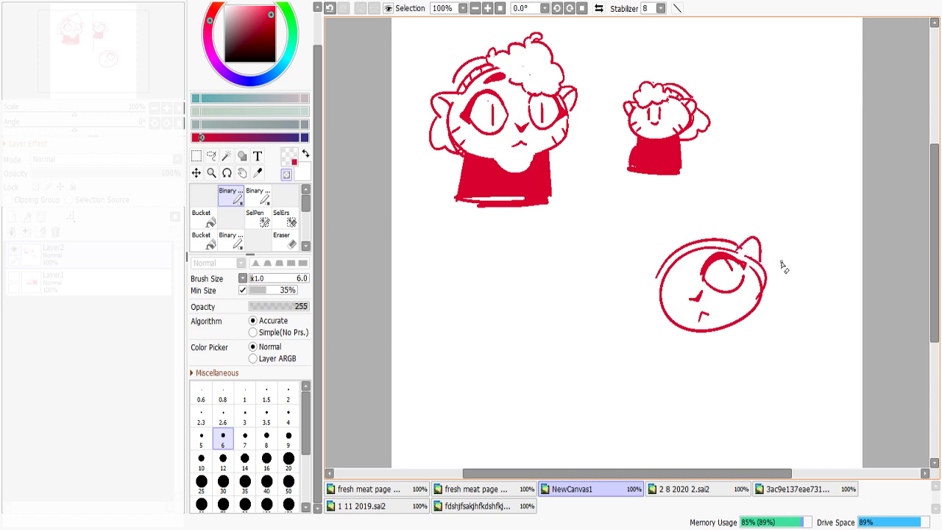
Check the reference photos in 2 8 2020 2.sai2 and draw curly hair down the right side of the tilted head
{"action": "left_click", "coordinate": [705, 490]}
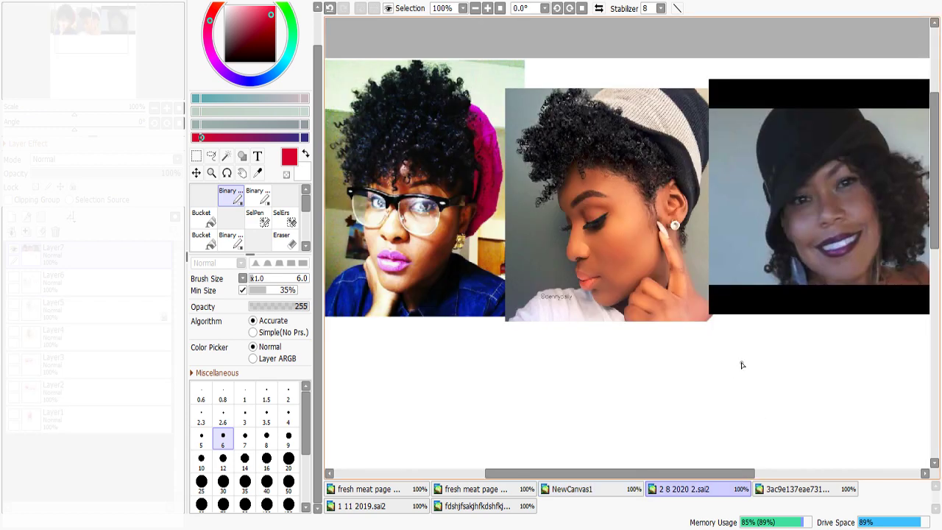
{"action": "left_click", "coordinate": [489, 489]}
{"action": "left_click", "coordinate": [572, 489]}
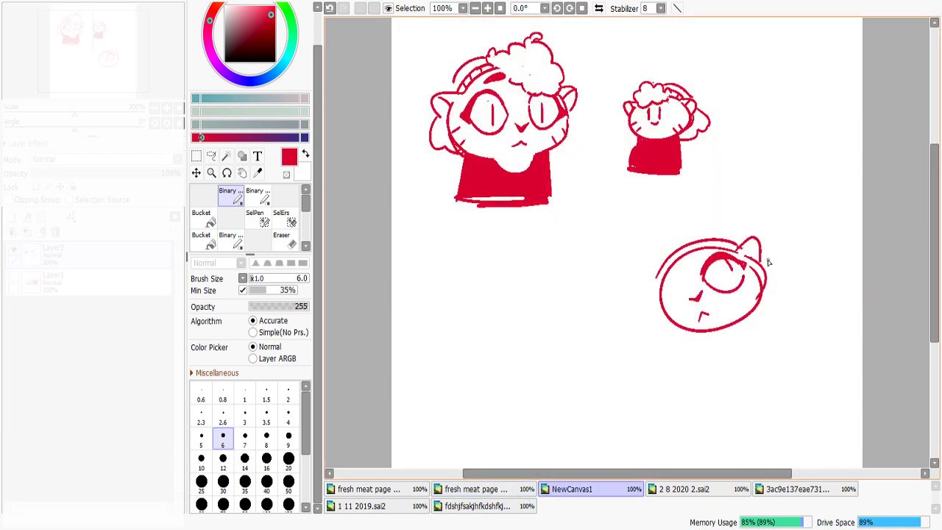
{"action": "mouse_move", "coordinate": [768, 262]}
{"action": "left_mouse_down"}
{"action": "mouse_move", "coordinate": [771, 313]}
{"action": "mouse_move", "coordinate": [751, 327]}
{"action": "left_mouse_up"}
{"action": "left_click_drag", "start_coordinate": [688, 333], "coordinate": [688, 359]}
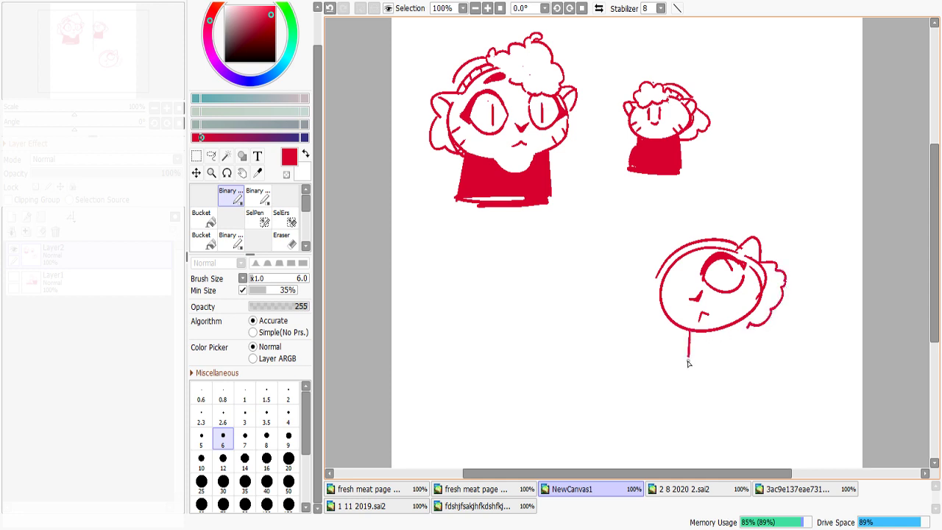
{"action": "key", "text": "ctrl+z"}
Add whiskers on the tilted face's right cheek and draw its left eye with eyebrows above both eyes
{"action": "key", "text": "minus"}
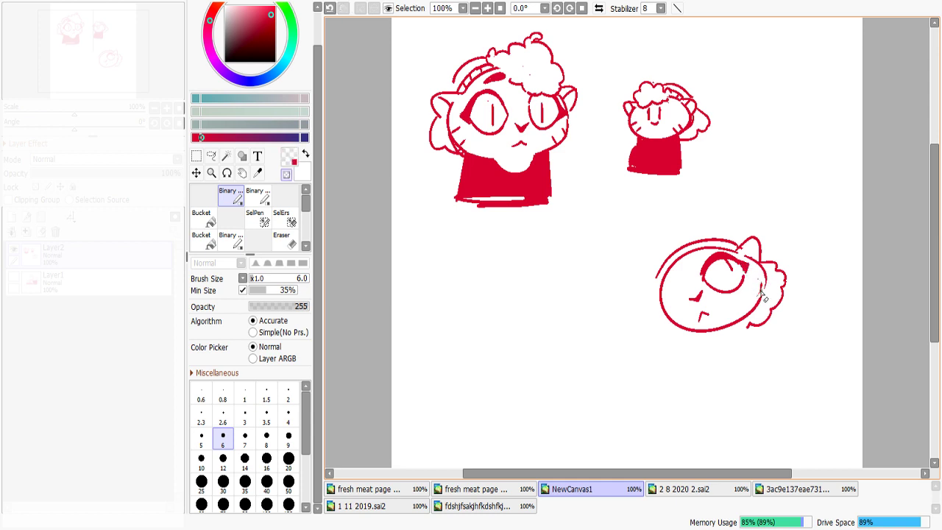
{"action": "key", "text": "minus"}
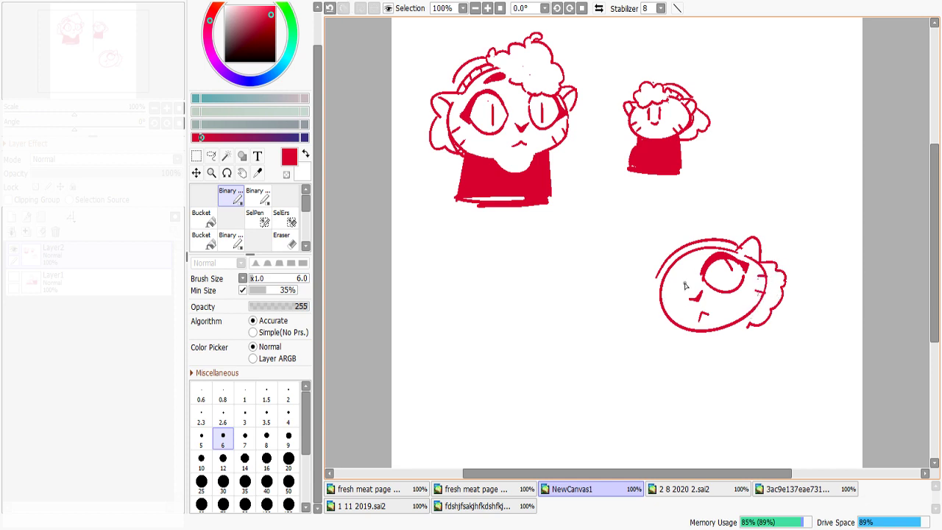
{"action": "mouse_move", "coordinate": [681, 283]}
{"action": "left_mouse_down"}
{"action": "mouse_move", "coordinate": [658, 294]}
{"action": "mouse_move", "coordinate": [683, 287]}
{"action": "mouse_move", "coordinate": [665, 284]}
{"action": "mouse_move", "coordinate": [684, 287]}
{"action": "mouse_move", "coordinate": [670, 317]}
{"action": "left_mouse_up"}
{"action": "key", "text": "ctrl+z"}
{"action": "key", "text": "ctrl+y"}
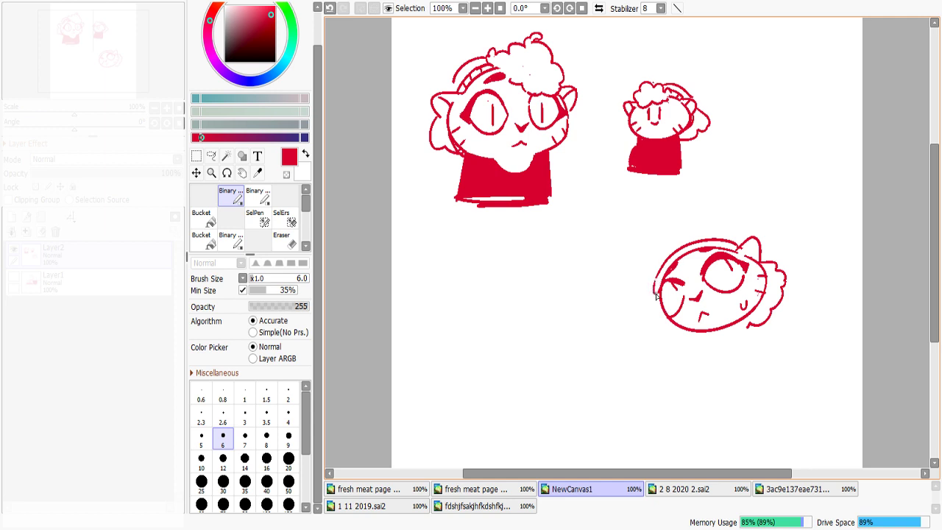
Redraw the tilted face's left contour bulging outward around the eye and add whisker marks on the lower left cheek
{"action": "mouse_move", "coordinate": [657, 280]}
{"action": "left_mouse_down"}
{"action": "mouse_move", "coordinate": [667, 301]}
{"action": "mouse_move", "coordinate": [643, 303]}
{"action": "mouse_move", "coordinate": [662, 314]}
{"action": "mouse_move", "coordinate": [663, 330]}
{"action": "mouse_move", "coordinate": [658, 292]}
{"action": "mouse_move", "coordinate": [693, 330]}
{"action": "mouse_move", "coordinate": [672, 317]}
{"action": "left_mouse_up"}
{"action": "key", "text": "ctrl+z"}
{"action": "key", "text": "minus"}
{"action": "key", "text": "minus"}
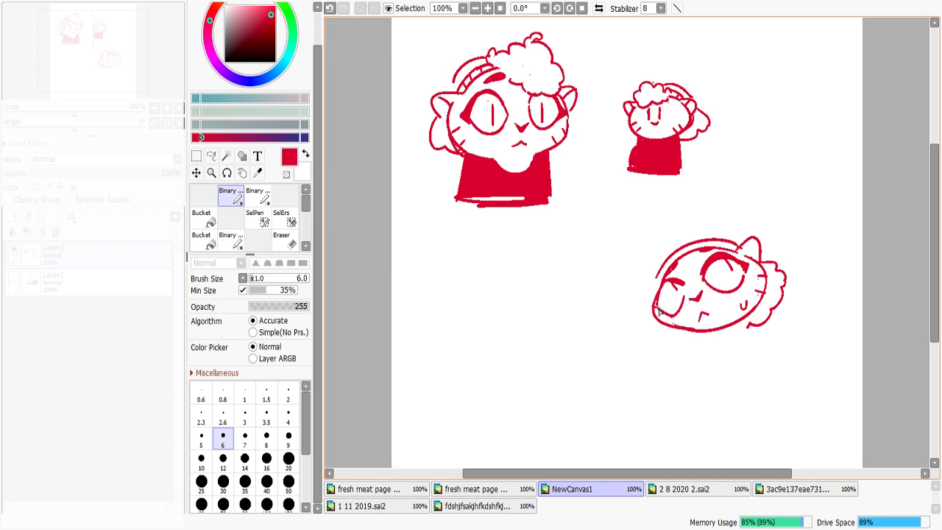
{"action": "key", "text": "minus"}
{"action": "mouse_move", "coordinate": [696, 331]}
{"action": "left_mouse_down"}
{"action": "mouse_move", "coordinate": [667, 324]}
{"action": "mouse_move", "coordinate": [702, 333]}
{"action": "mouse_move", "coordinate": [659, 321]}
{"action": "mouse_move", "coordinate": [708, 333]}
{"action": "left_mouse_up"}
{"action": "key", "text": "minus"}
{"action": "key", "text": "ctrl+z"}
Draw neck lines below the tilted head, slanting the left one outward and keeping the right one vertical
{"action": "left_click_drag", "start_coordinate": [680, 332], "coordinate": [675, 366]}
{"action": "key", "text": "ctrl+z"}
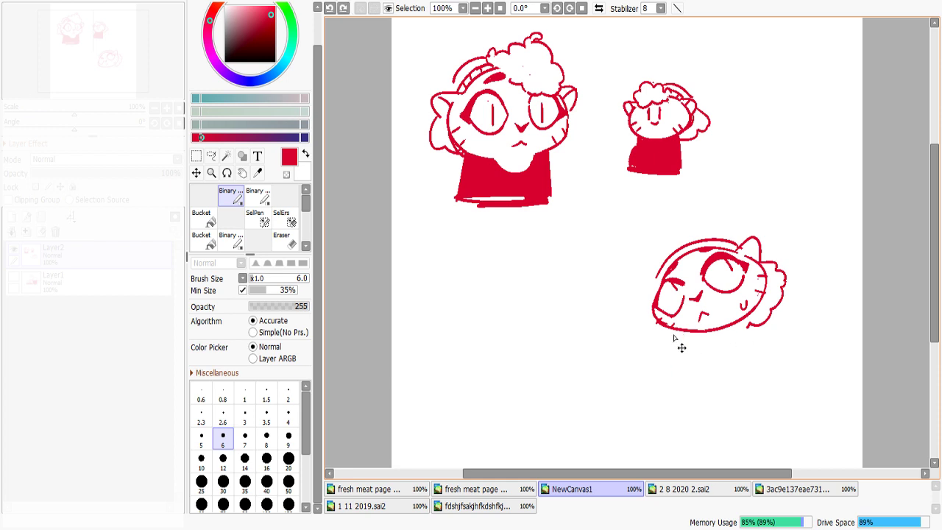
{"action": "left_click_drag", "start_coordinate": [679, 332], "coordinate": [674, 366]}
{"action": "key", "text": "ctrl+z"}
{"action": "left_click_drag", "start_coordinate": [678, 331], "coordinate": [671, 363]}
{"action": "key", "text": "ctrl+z"}
{"action": "left_click_drag", "start_coordinate": [678, 330], "coordinate": [665, 360]}
{"action": "key", "text": "ctrl+z"}
{"action": "left_click_drag", "start_coordinate": [756, 318], "coordinate": [757, 347]}
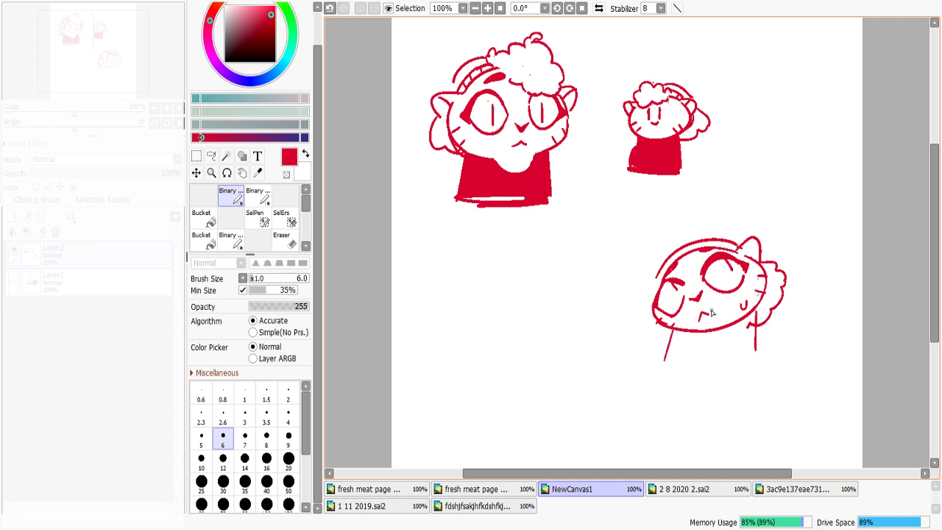
Add the left ear and a few curls beside the neck, and clean up the hair's lower end on the right
{"action": "mouse_move", "coordinate": [662, 332]}
{"action": "left_mouse_down"}
{"action": "mouse_move", "coordinate": [658, 346]}
{"action": "mouse_move", "coordinate": [671, 340]}
{"action": "left_mouse_up"}
{"action": "left_click_drag", "start_coordinate": [660, 284], "coordinate": [652, 308]}
{"action": "key", "text": "minus"}
{"action": "left_click_drag", "start_coordinate": [752, 334], "coordinate": [752, 319]}
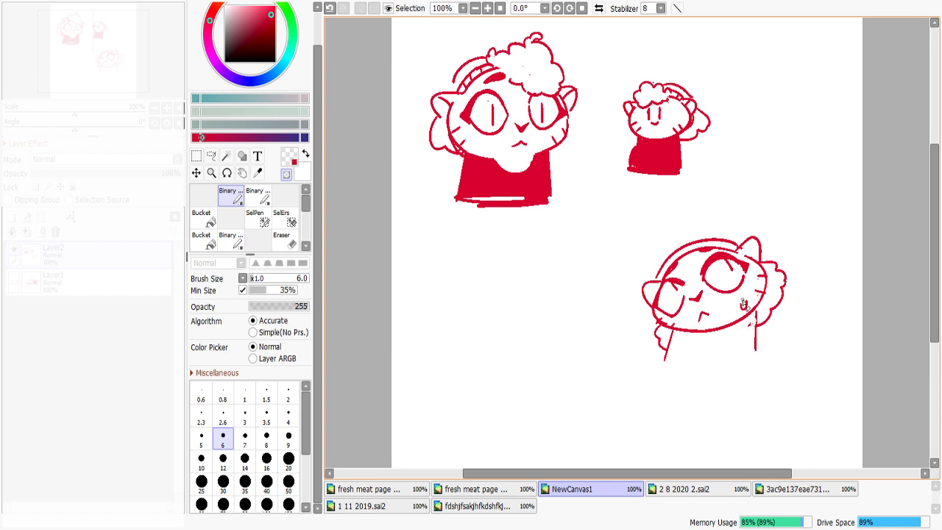
{"action": "key", "text": "minus"}
Draw the beanie's crown above the band, with a rounded bump behind the right ear
{"action": "mouse_move", "coordinate": [660, 266]}
{"action": "left_mouse_down"}
{"action": "mouse_move", "coordinate": [669, 242]}
{"action": "mouse_move", "coordinate": [722, 227]}
{"action": "mouse_move", "coordinate": [766, 234]}
{"action": "mouse_move", "coordinate": [736, 222]}
{"action": "mouse_move", "coordinate": [762, 224]}
{"action": "mouse_move", "coordinate": [765, 256]}
{"action": "left_mouse_up"}
{"action": "key", "text": "ctrl+z"}
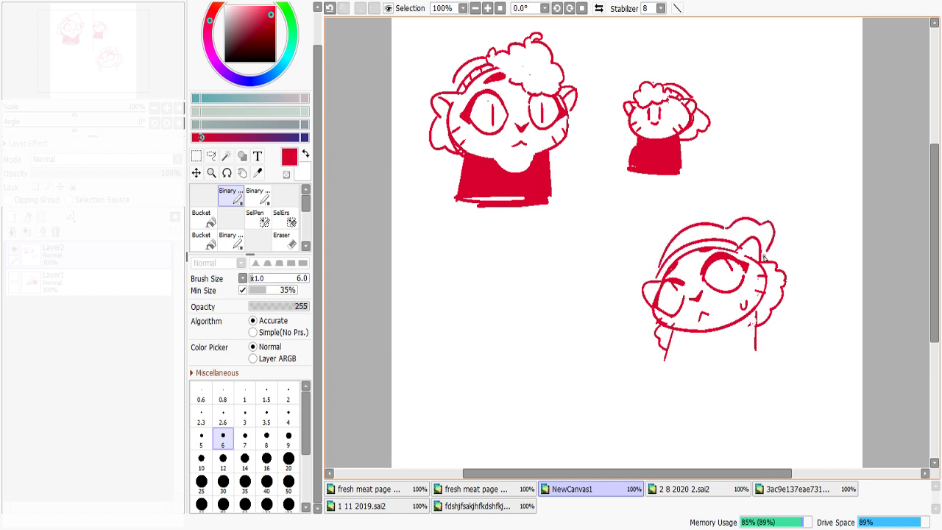
{"action": "key", "text": "ctrl+z"}
{"action": "left_click_drag", "start_coordinate": [761, 222], "coordinate": [768, 265]}
{"action": "key", "text": "minus"}
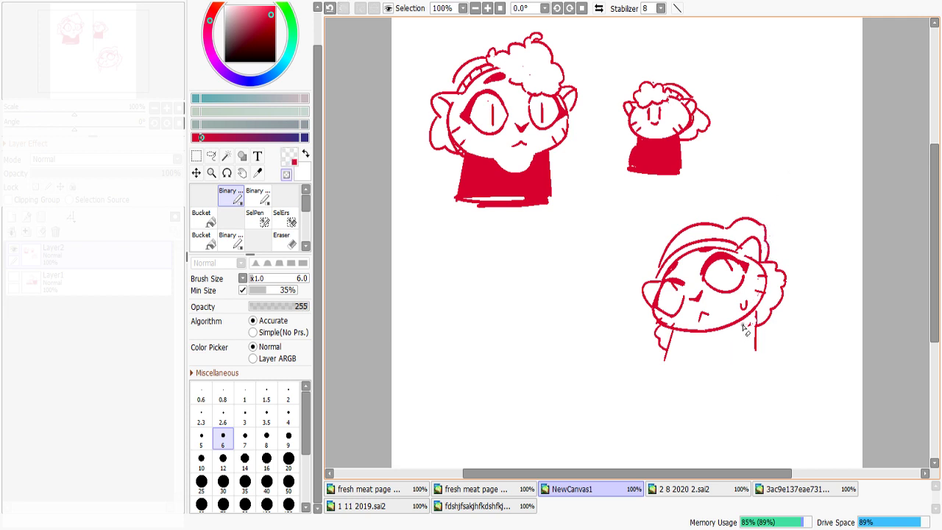
Redraw the tilted head's right neck line and add a rounded chin bulge below the mouth
{"action": "mouse_move", "coordinate": [744, 324]}
{"action": "left_mouse_down"}
{"action": "mouse_move", "coordinate": [752, 319]}
{"action": "mouse_move", "coordinate": [757, 343]}
{"action": "left_mouse_up"}
{"action": "key", "text": "ctrl+z"}
{"action": "key", "text": "minus"}
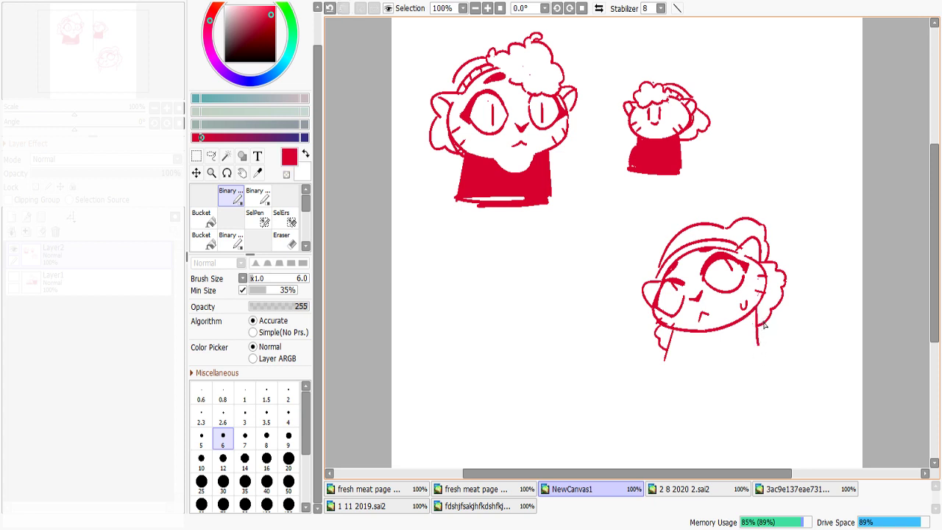
{"action": "key", "text": "ctrl+z"}
{"action": "left_click_drag", "start_coordinate": [755, 307], "coordinate": [757, 345]}
{"action": "key", "text": "ctrl+z"}
{"action": "mouse_move", "coordinate": [754, 308]}
{"action": "left_mouse_down"}
{"action": "mouse_move", "coordinate": [755, 355]}
{"action": "mouse_move", "coordinate": [699, 331]}
{"action": "mouse_move", "coordinate": [733, 328]}
{"action": "left_mouse_up"}
{"action": "key", "text": "minus"}
{"action": "key", "text": "minus"}
{"action": "key", "text": "ctrl+z"}
{"action": "key", "text": "minus"}
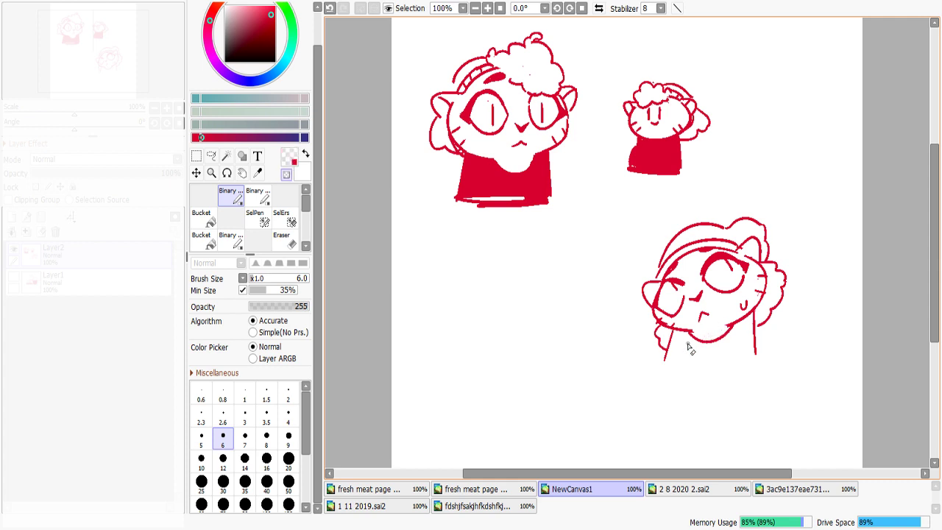
Redraw the tilted head's left neck line so it starts at the jaw and slants outward
{"action": "key", "text": "minus"}
{"action": "key", "text": "ctrl+z"}
{"action": "left_click_drag", "start_coordinate": [673, 327], "coordinate": [663, 365]}
{"action": "key", "text": "ctrl+z"}
{"action": "key", "text": "ctrl+z"}
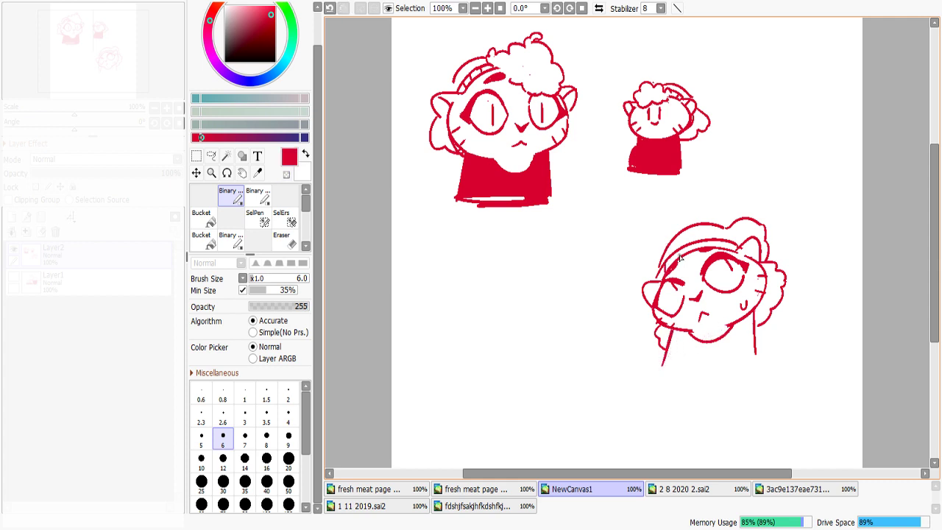
{"action": "key", "text": "ctrl+z"}
Add short ribbing lines across the beanie band and try a round shape on the crown's upper left
{"action": "mouse_move", "coordinate": [680, 250]}
{"action": "left_mouse_down"}
{"action": "mouse_move", "coordinate": [678, 259]}
{"action": "mouse_move", "coordinate": [710, 251]}
{"action": "left_mouse_up"}
{"action": "mouse_move", "coordinate": [682, 227]}
{"action": "left_mouse_down"}
{"action": "mouse_move", "coordinate": [661, 252]}
{"action": "mouse_move", "coordinate": [685, 243]}
{"action": "left_mouse_up"}
{"action": "key", "text": "ctrl+z"}
{"action": "key", "text": "ctrl+z"}
{"action": "mouse_move", "coordinate": [682, 225]}
{"action": "left_mouse_down"}
{"action": "mouse_move", "coordinate": [665, 229]}
{"action": "mouse_move", "coordinate": [686, 225]}
{"action": "mouse_move", "coordinate": [687, 236]}
{"action": "mouse_move", "coordinate": [688, 224]}
{"action": "mouse_move", "coordinate": [682, 234]}
{"action": "left_mouse_up"}
{"action": "key", "text": "ctrl+z"}
{"action": "key", "text": "minus"}
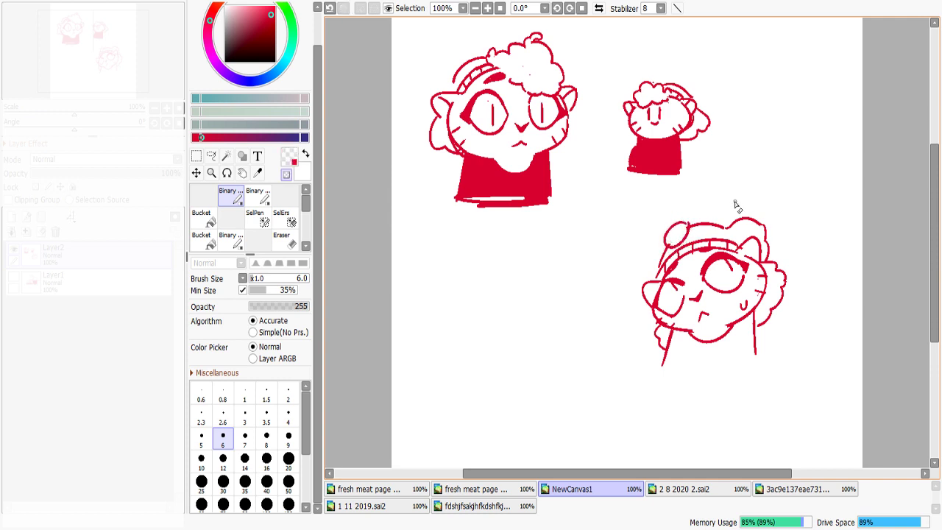
{"action": "key", "text": "ctrl+z"}
Close the bottom of the tilted head's neck with slanted strokes and fill the neck with solid red
{"action": "key", "text": "c"}
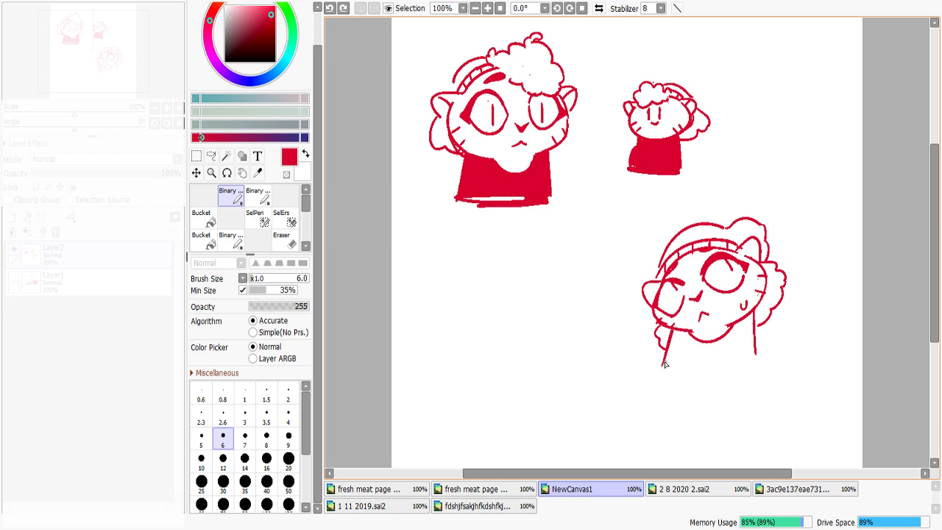
{"action": "mouse_move", "coordinate": [657, 366]}
{"action": "left_mouse_down"}
{"action": "mouse_move", "coordinate": [761, 352]}
{"action": "mouse_move", "coordinate": [679, 371]}
{"action": "mouse_move", "coordinate": [746, 364]}
{"action": "left_mouse_up"}
{"action": "key", "text": "ctrl+z"}
{"action": "key", "text": "ctrl+z"}
{"action": "left_click", "coordinate": [201, 215]}
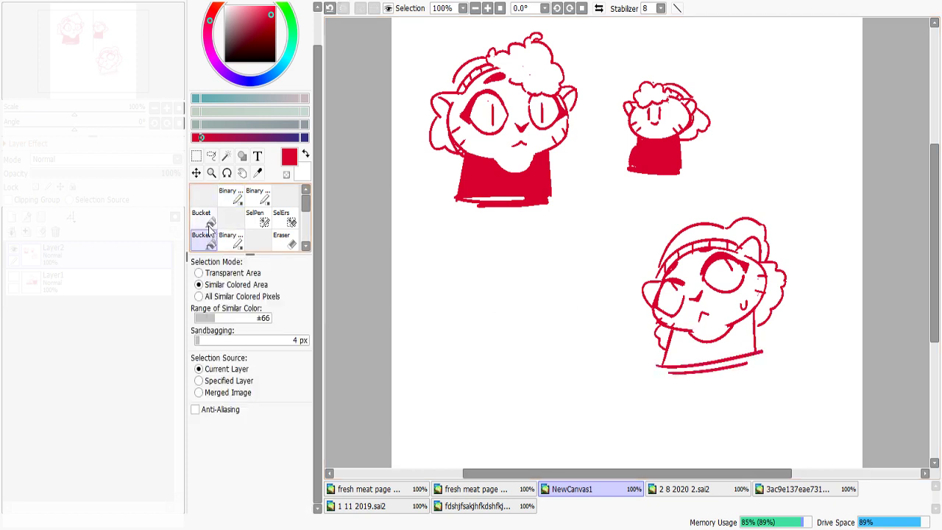
{"action": "left_click", "coordinate": [703, 340]}
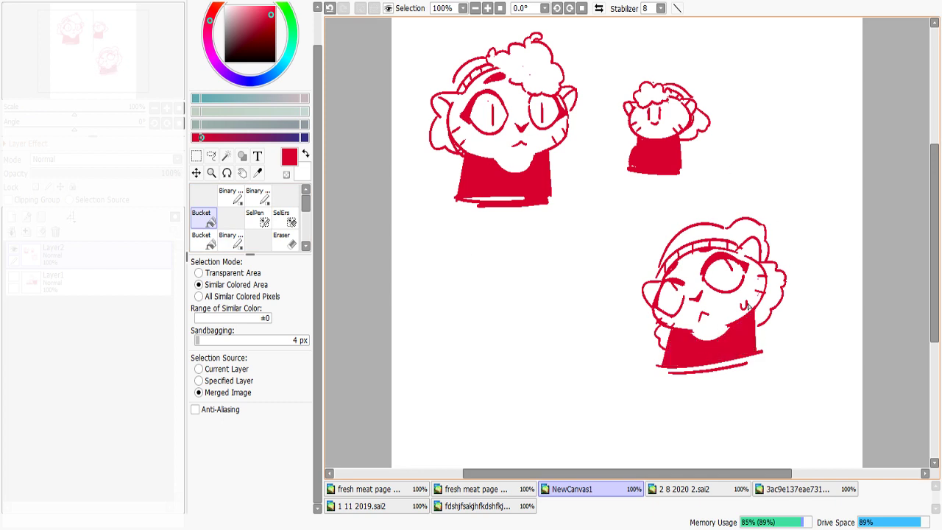
{"action": "left_click", "coordinate": [230, 197]}
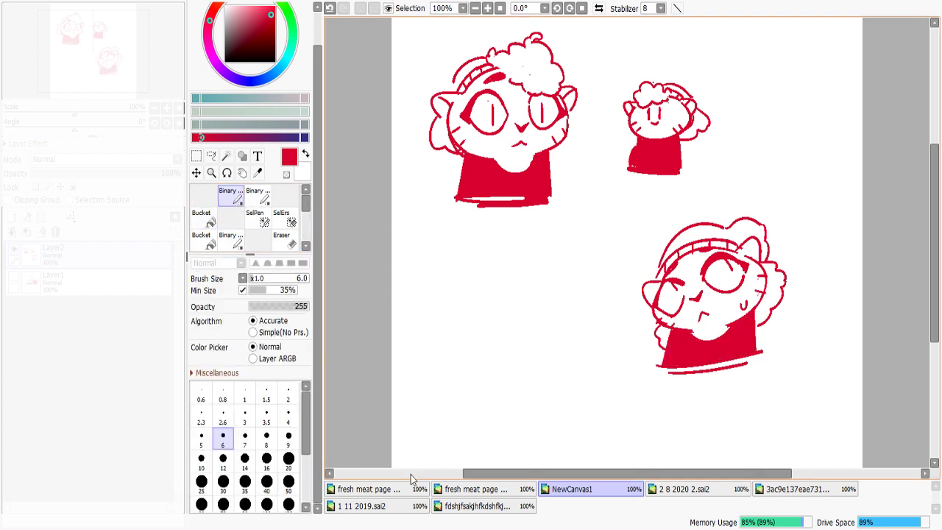
Add a small curl at the tilted head's lower left cheek
{"action": "left_click", "coordinate": [651, 489]}
{"action": "left_click", "coordinate": [626, 490]}
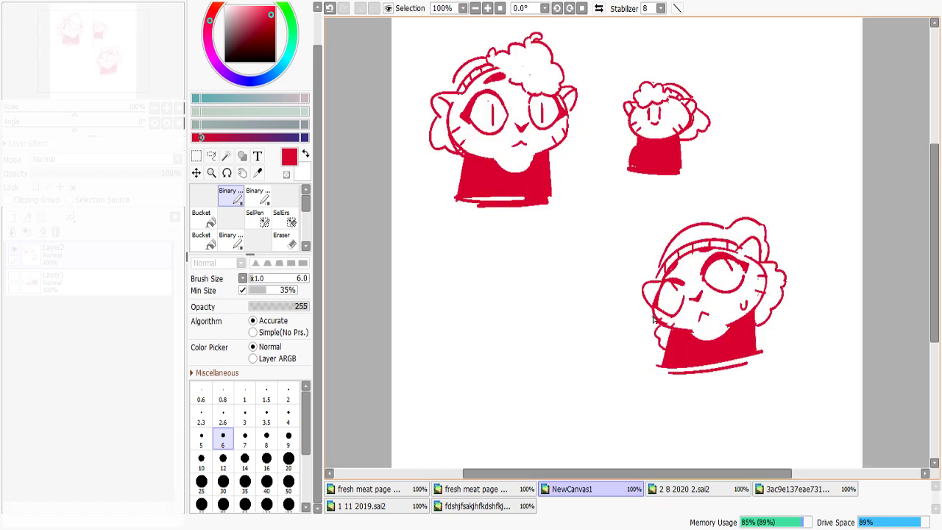
{"action": "left_click_drag", "start_coordinate": [653, 319], "coordinate": [655, 326]}
{"action": "key", "text": "x"}
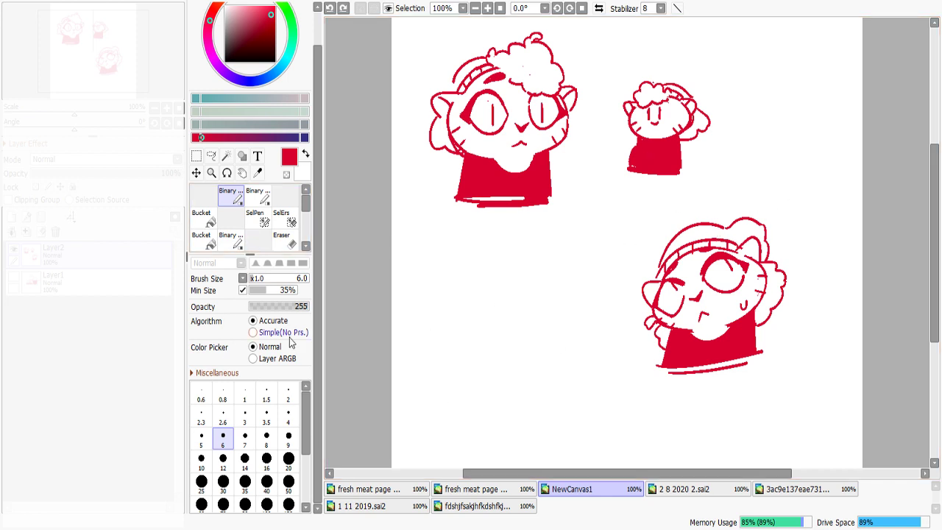
Select the tilted cat bust, move it up to the right of the small cat and deselect it
{"action": "left_click", "coordinate": [197, 157]}
{"action": "left_click_drag", "start_coordinate": [595, 211], "coordinate": [846, 418]}
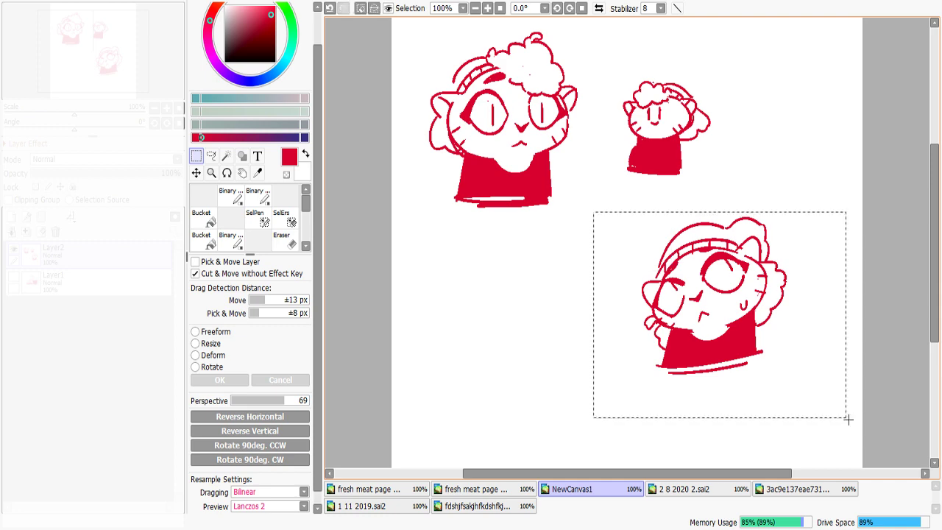
{"action": "key", "text": "ctrl+d"}
{"action": "mouse_move", "coordinate": [607, 220]}
{"action": "left_mouse_down"}
{"action": "mouse_move", "coordinate": [750, 321]}
{"action": "mouse_move", "coordinate": [748, 397]}
{"action": "left_mouse_up"}
{"action": "mouse_move", "coordinate": [836, 416]}
{"action": "left_mouse_down"}
{"action": "mouse_move", "coordinate": [643, 262]}
{"action": "mouse_move", "coordinate": [605, 203]}
{"action": "left_mouse_up"}
{"action": "mouse_move", "coordinate": [745, 281]}
{"action": "left_mouse_down"}
{"action": "mouse_move", "coordinate": [783, 120]}
{"action": "mouse_move", "coordinate": [815, 163]}
{"action": "left_mouse_up"}
{"action": "left_click", "coordinate": [771, 54]}
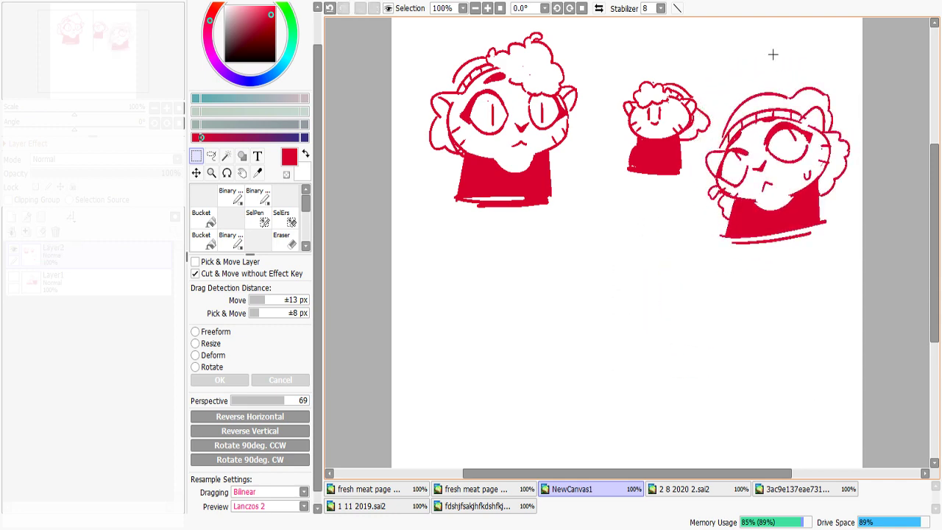
Sketch a small round cat head below the large bust, with a nose, frowning mouth and short whiskers on both cheeks
{"action": "scroll", "coordinate": [925, 195], "scroll_direction": "down", "scroll_amount": 2}
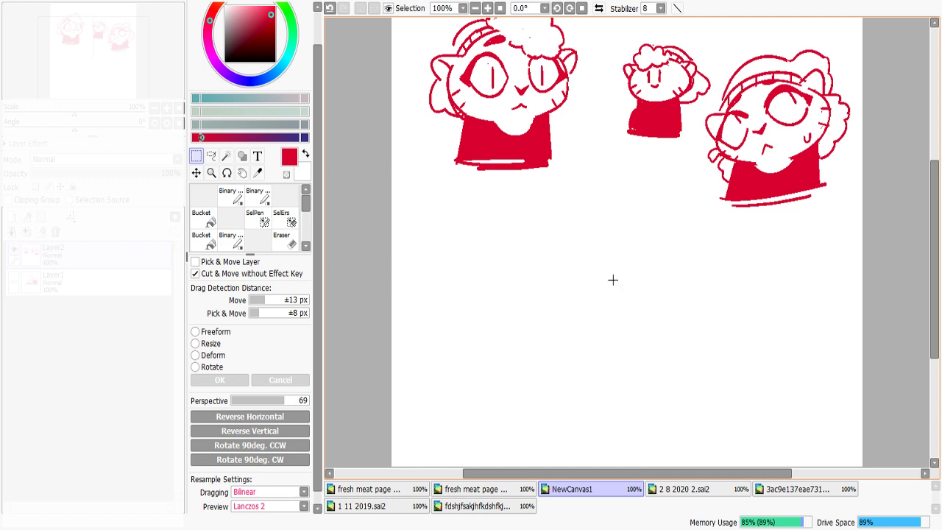
{"action": "left_click", "coordinate": [228, 196]}
{"action": "mouse_move", "coordinate": [484, 285]}
{"action": "left_mouse_down"}
{"action": "mouse_move", "coordinate": [515, 279]}
{"action": "mouse_move", "coordinate": [530, 290]}
{"action": "mouse_move", "coordinate": [494, 273]}
{"action": "mouse_move", "coordinate": [543, 293]}
{"action": "mouse_move", "coordinate": [557, 287]}
{"action": "mouse_move", "coordinate": [496, 317]}
{"action": "mouse_move", "coordinate": [534, 295]}
{"action": "mouse_move", "coordinate": [537, 305]}
{"action": "mouse_move", "coordinate": [521, 310]}
{"action": "mouse_move", "coordinate": [565, 323]}
{"action": "mouse_move", "coordinate": [570, 315]}
{"action": "mouse_move", "coordinate": [538, 320]}
{"action": "mouse_move", "coordinate": [539, 310]}
{"action": "left_mouse_up"}
{"action": "key", "text": "ctrl+z"}
{"action": "key", "text": "ctrl+z"}
{"action": "key", "text": "ctrl+z"}
{"action": "key", "text": "ctrl+z"}
{"action": "key", "text": "ctrl+z"}
{"action": "key", "text": "ctrl+z"}
{"action": "key", "text": "ctrl+z"}
{"action": "key", "text": "ctrl+z"}
{"action": "key", "text": "ctrl+z"}
{"action": "key", "text": "ctrl+z"}
{"action": "key", "text": "ctrl+z"}
{"action": "key", "text": "ctrl+z"}
{"action": "key", "text": "ctrl+z"}
{"action": "key", "text": "ctrl+z"}
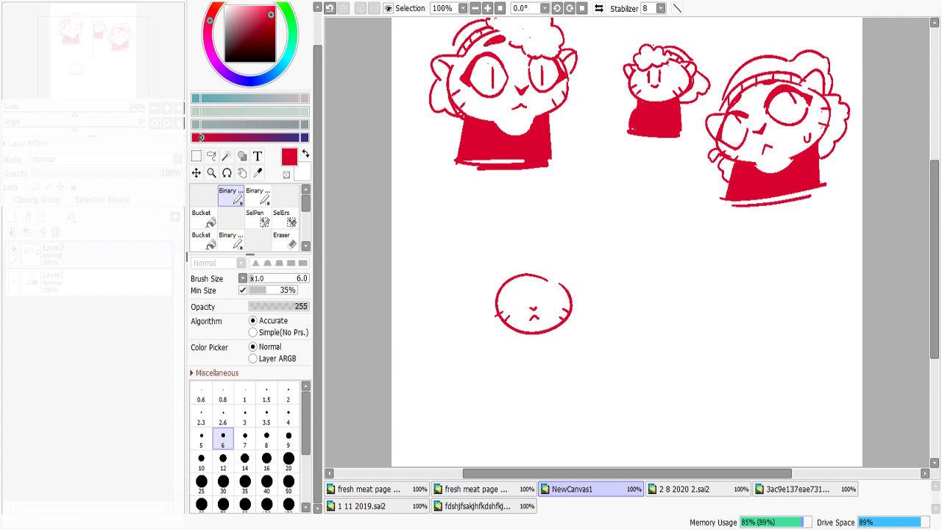
Paste the portrait of a woman with voluminous curly hair into 2 8 2020 2.sai2 as a reference
{"action": "left_click", "coordinate": [719, 489]}
{"action": "key", "text": "ctrl+v"}
{"action": "left_click", "coordinate": [197, 153]}
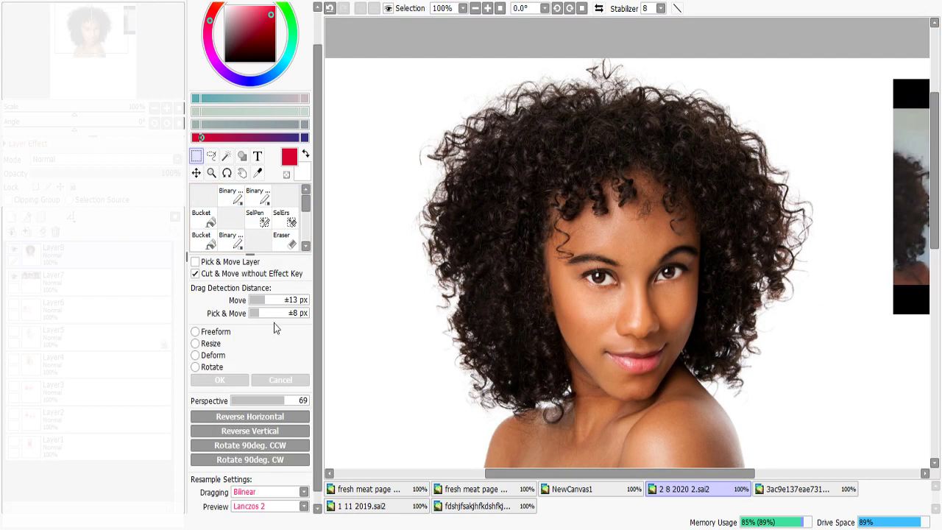
{"action": "left_click", "coordinate": [212, 345]}
{"action": "left_click_drag", "start_coordinate": [821, 108], "coordinate": [681, 250]}
{"action": "left_click", "coordinate": [280, 380]}
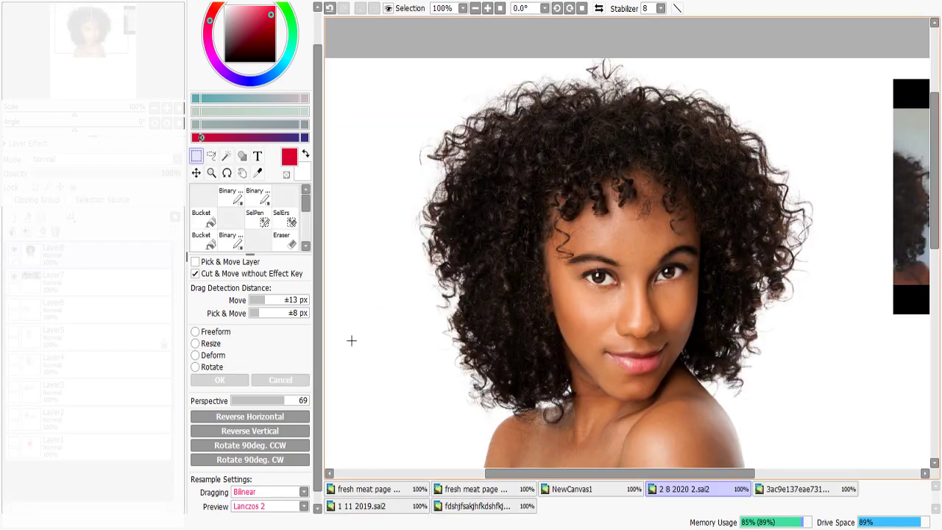
Shrink the pasted curly-hair portrait and place it below the row of hat portraits, overlapping their lower edge
{"action": "left_click", "coordinate": [219, 346]}
{"action": "left_click_drag", "start_coordinate": [883, 80], "coordinate": [886, 271]}
{"action": "left_click_drag", "start_coordinate": [932, 233], "coordinate": [933, 262]}
{"action": "mouse_move", "coordinate": [746, 239]}
{"action": "left_mouse_down"}
{"action": "mouse_move", "coordinate": [756, 275]}
{"action": "mouse_move", "coordinate": [756, 254]}
{"action": "left_mouse_up"}
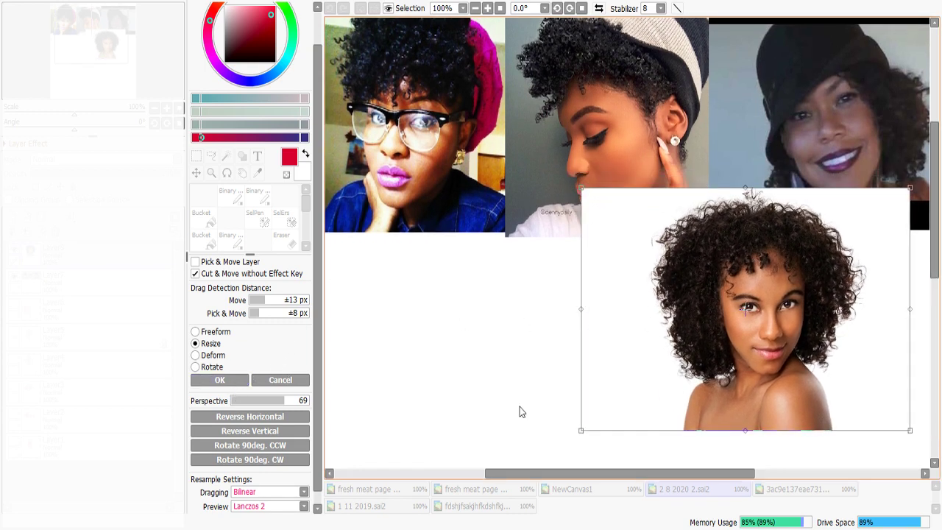
{"action": "left_click", "coordinate": [234, 381]}
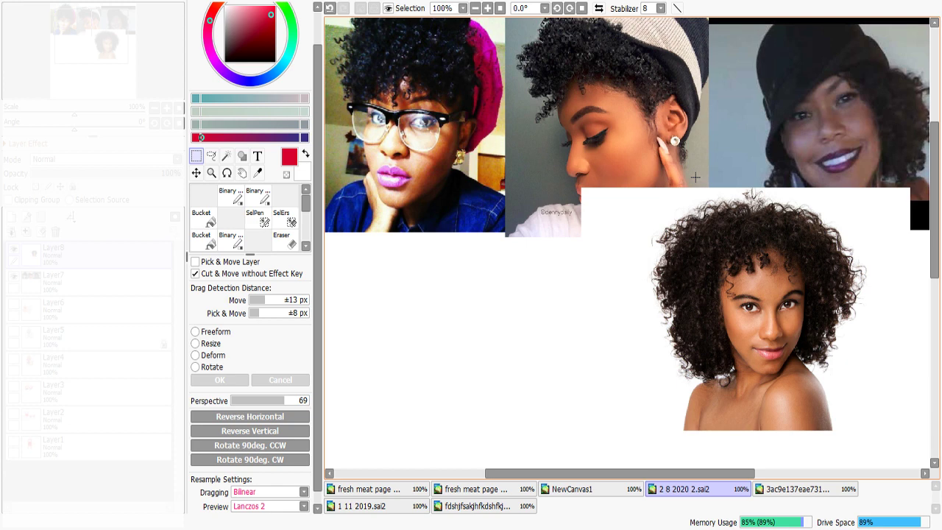
Return to NewCanvas1 and draw the new head's left eye with a slit pupil and the right eye's upper arc
{"action": "left_click", "coordinate": [572, 489]}
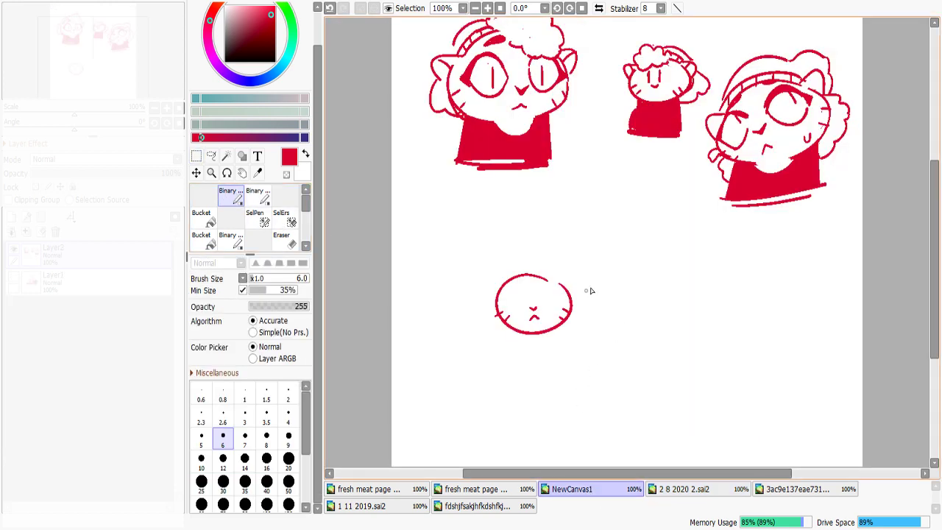
{"action": "mouse_move", "coordinate": [505, 298]}
{"action": "left_mouse_down"}
{"action": "mouse_move", "coordinate": [527, 290]}
{"action": "mouse_move", "coordinate": [519, 286]}
{"action": "mouse_move", "coordinate": [525, 295]}
{"action": "mouse_move", "coordinate": [514, 286]}
{"action": "mouse_move", "coordinate": [526, 297]}
{"action": "mouse_move", "coordinate": [513, 303]}
{"action": "mouse_move", "coordinate": [561, 294]}
{"action": "left_mouse_up"}
{"action": "key", "text": "ctrl+z"}
{"action": "key", "text": "ctrl+z"}
{"action": "key", "text": "ctrl+z"}
{"action": "key", "text": "ctrl+z"}
{"action": "key", "text": "ctrl+z"}
{"action": "key", "text": "ctrl+z"}
{"action": "key", "text": "minus"}
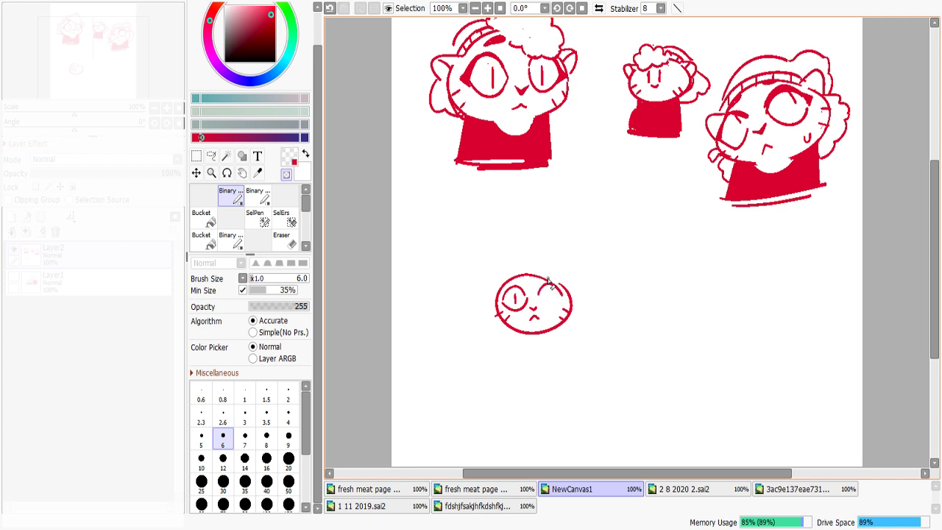
Complete the new head's right eye as a round shape with a vertical slit pupil
{"action": "key", "text": "a"}
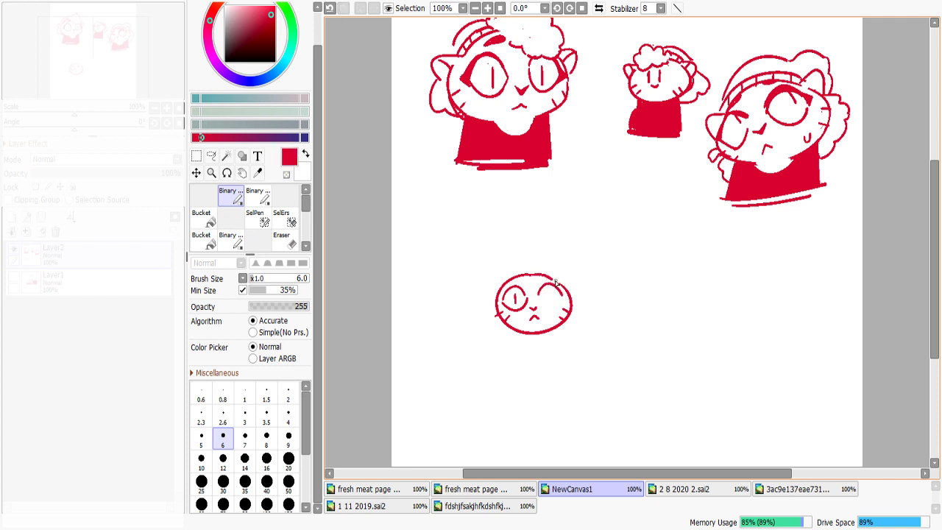
{"action": "key", "text": "ctrl+z"}
{"action": "mouse_move", "coordinate": [526, 277]}
{"action": "left_mouse_down"}
{"action": "mouse_move", "coordinate": [556, 282]}
{"action": "mouse_move", "coordinate": [541, 300]}
{"action": "mouse_move", "coordinate": [559, 297]}
{"action": "mouse_move", "coordinate": [549, 307]}
{"action": "left_mouse_up"}
{"action": "key", "text": "ctrl+z"}
{"action": "key", "text": "ctrl+z"}
{"action": "key", "text": "x"}
{"action": "key", "text": "x"}
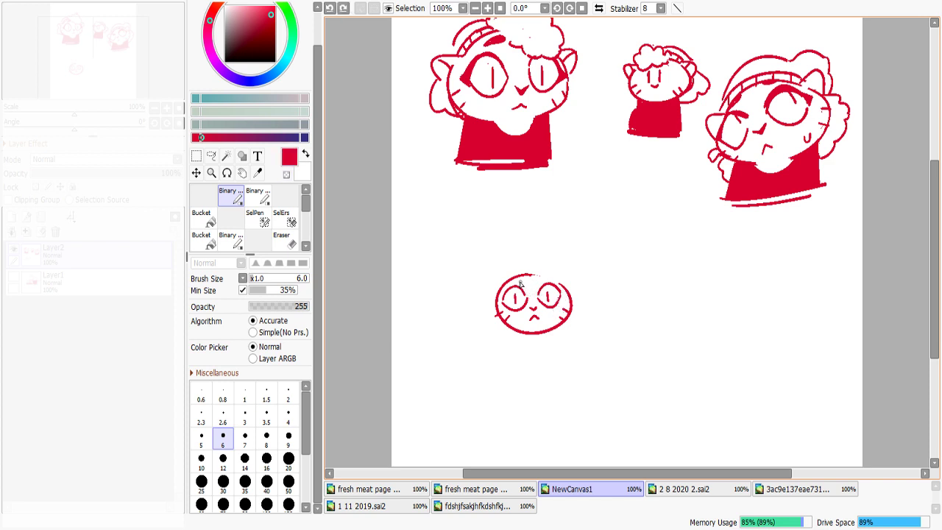
Redraw the top of the new head's outline and add its left ear
{"action": "key", "text": "ctrl+z"}
{"action": "left_click_drag", "start_coordinate": [525, 280], "coordinate": [559, 283]}
{"action": "key", "text": "ctrl+z"}
{"action": "key", "text": "ctrl+z"}
{"action": "key", "text": "ctrl+z"}
{"action": "mouse_move", "coordinate": [514, 280]}
{"action": "left_mouse_down"}
{"action": "mouse_move", "coordinate": [499, 277]}
{"action": "mouse_move", "coordinate": [497, 292]}
{"action": "left_mouse_up"}
{"action": "key", "text": "ctrl+z"}
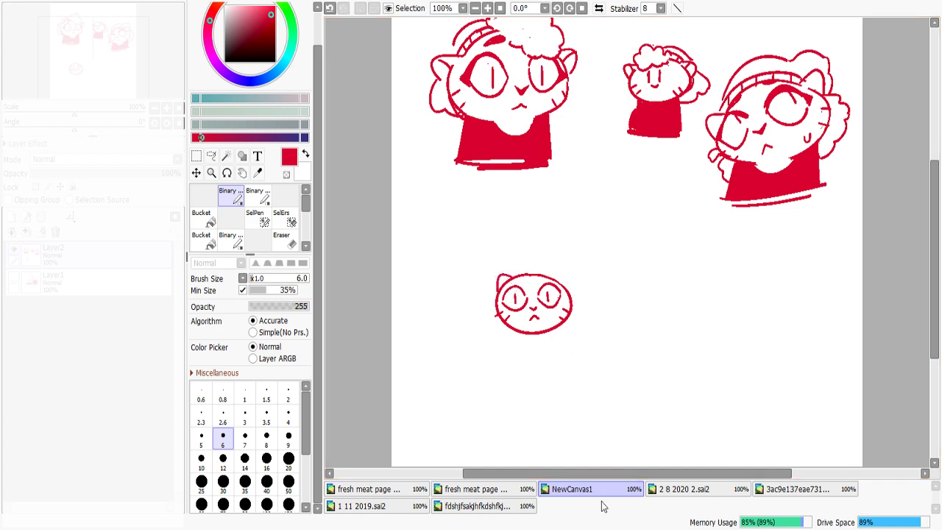
Examine the curly-hair reference photos and the full-body cat drawing in the other open files, returning to the sketch
{"action": "left_click", "coordinate": [685, 488]}
{"action": "left_click", "coordinate": [591, 488]}
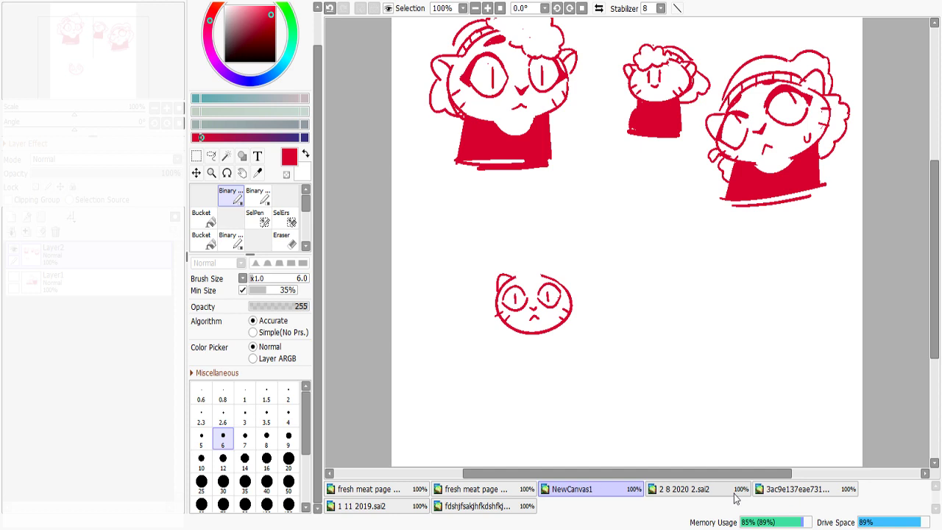
{"action": "left_click", "coordinate": [787, 489]}
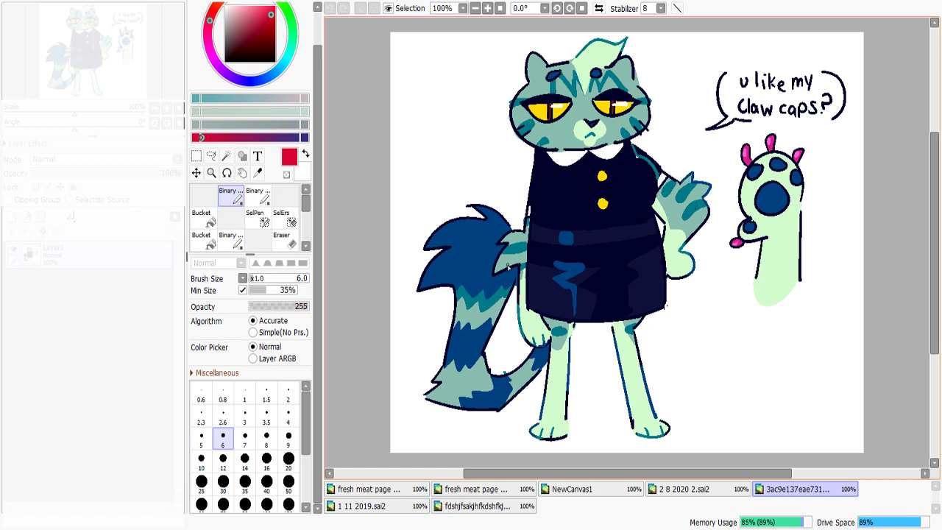
{"action": "left_click", "coordinate": [620, 494]}
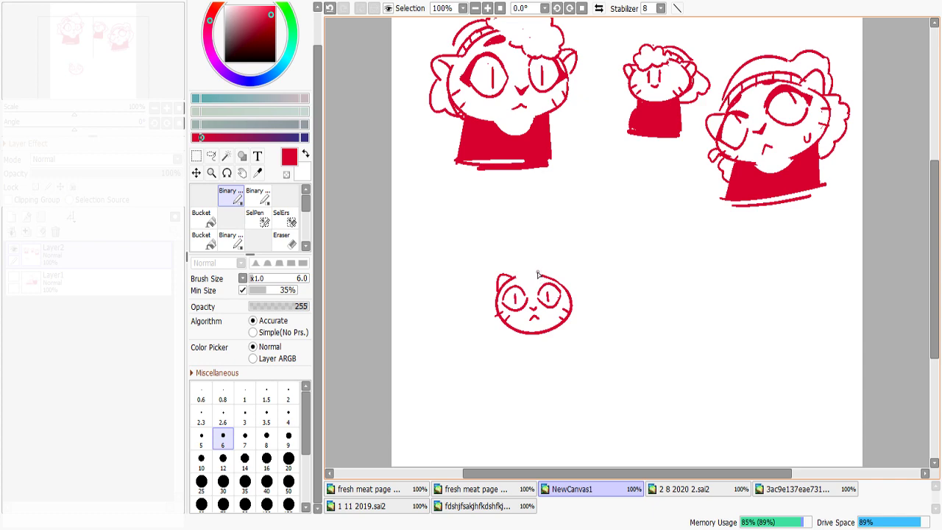
{"action": "left_click", "coordinate": [684, 489]}
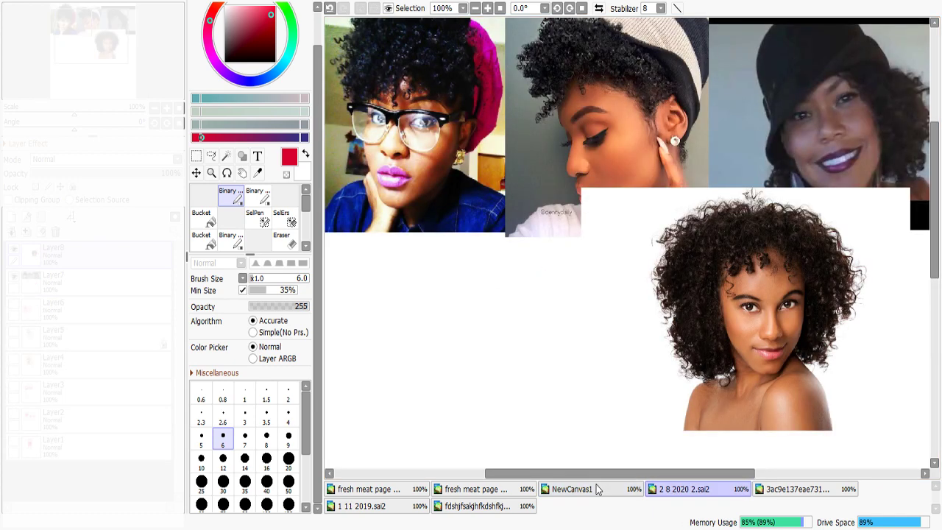
{"action": "left_click", "coordinate": [597, 491]}
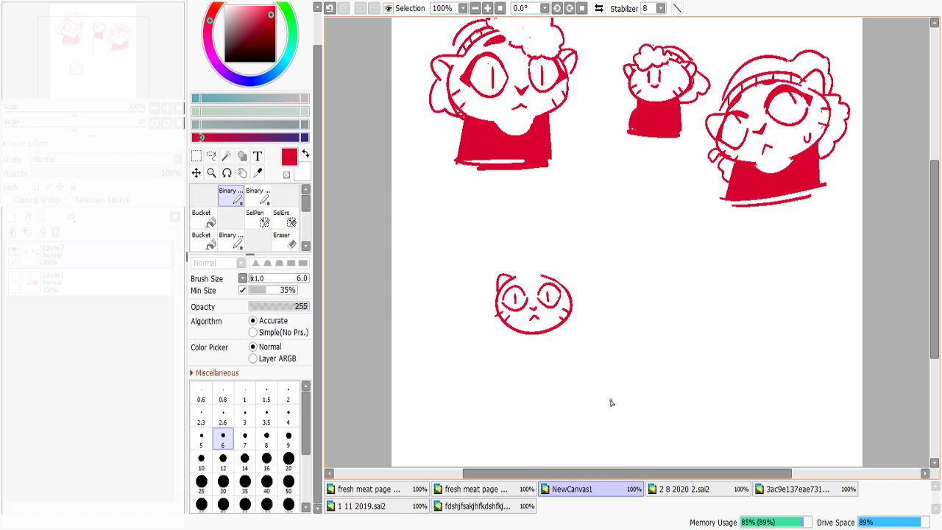
{"action": "left_click", "coordinate": [684, 489]}
{"action": "left_click", "coordinate": [615, 489]}
Draw the new head's right ear and clean up the outline beside it
{"action": "mouse_move", "coordinate": [554, 277]}
{"action": "left_mouse_down"}
{"action": "mouse_move", "coordinate": [571, 291]}
{"action": "mouse_move", "coordinate": [544, 277]}
{"action": "left_mouse_up"}
{"action": "key", "text": "ctrl+z"}
{"action": "key", "text": "ctrl+z"}
{"action": "key", "text": "x"}
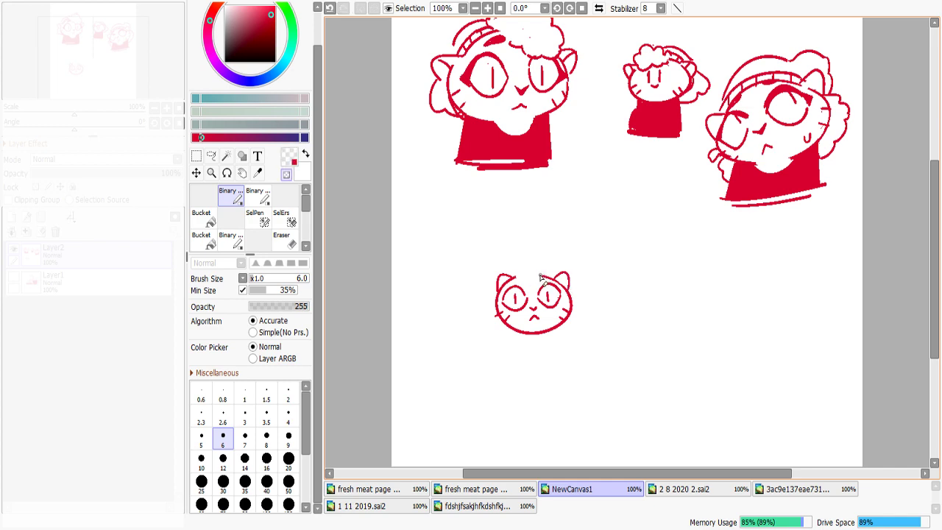
{"action": "key", "text": "x"}
Consult the hair reference photos and sketch two groups of scalloped curls above the new head
{"action": "left_click", "coordinate": [684, 490]}
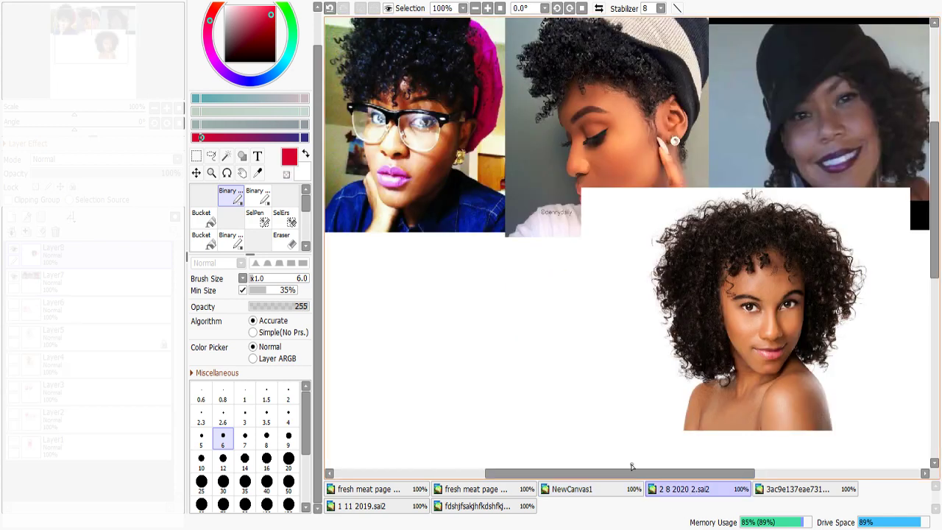
{"action": "left_click", "coordinate": [586, 488]}
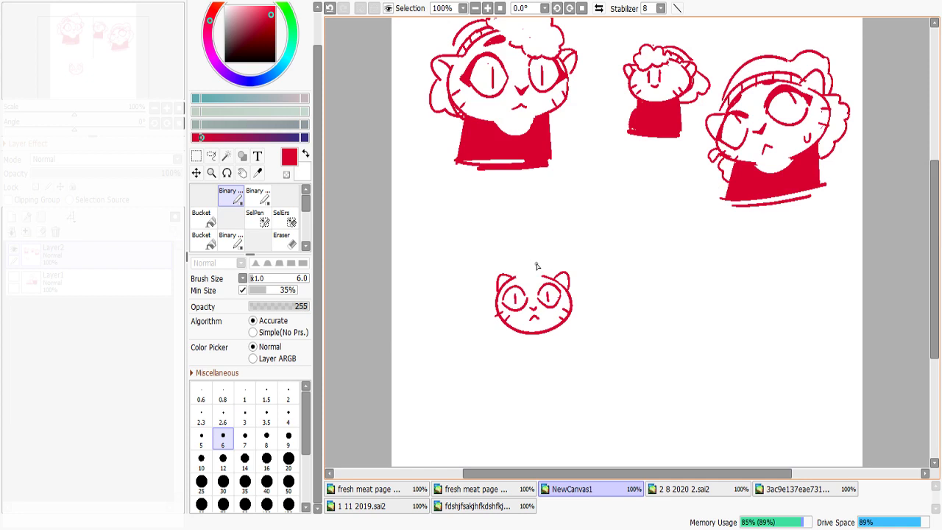
{"action": "mouse_move", "coordinate": [536, 266]}
{"action": "left_mouse_down"}
{"action": "mouse_move", "coordinate": [561, 267]}
{"action": "mouse_move", "coordinate": [506, 265]}
{"action": "mouse_move", "coordinate": [485, 303]}
{"action": "left_mouse_up"}
{"action": "key", "text": "ctrl+z"}
{"action": "key", "text": "ctrl+z"}
{"action": "key", "text": "ctrl+z"}
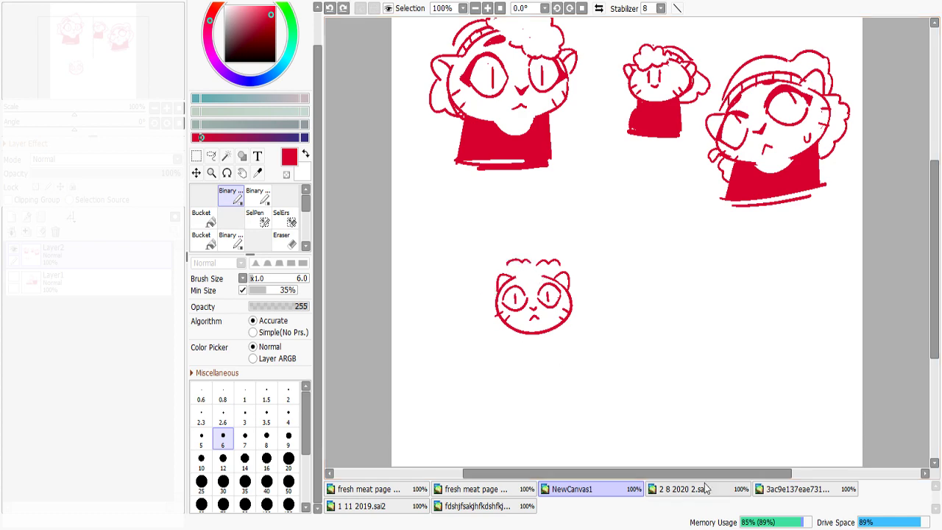
Consult the hair references again and start the curly hair outline with short wavy strokes beside the left ear
{"action": "left_click", "coordinate": [676, 488]}
{"action": "left_click", "coordinate": [568, 488]}
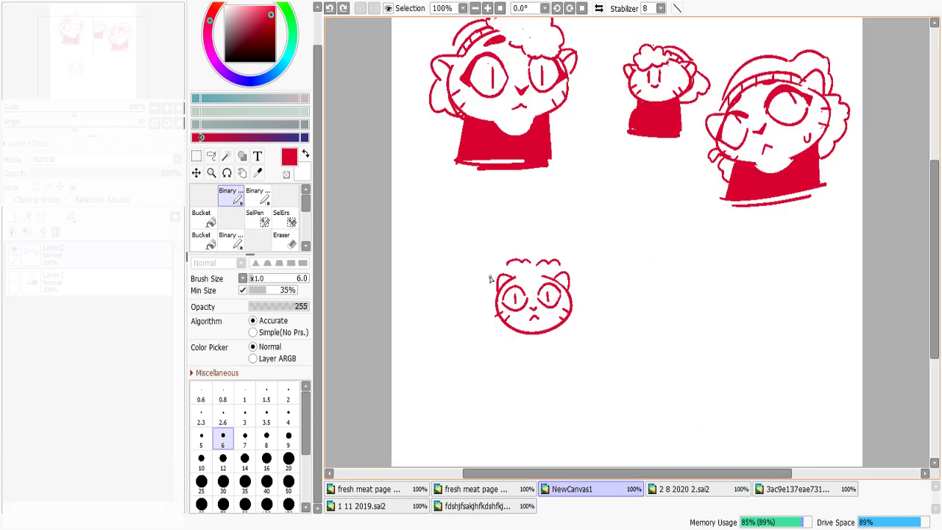
{"action": "left_click_drag", "start_coordinate": [490, 278], "coordinate": [485, 323]}
{"action": "key", "text": "ctrl+z"}
{"action": "key", "text": "ctrl+z"}
{"action": "left_click_drag", "start_coordinate": [490, 287], "coordinate": [480, 311]}
{"action": "key", "text": "ctrl+z"}
{"action": "key", "text": "ctrl+z"}
{"action": "key", "text": "ctrl+z"}
Draw a small loose curl on the forehead above the left eye and erase the stray lines around it
{"action": "mouse_move", "coordinate": [511, 281]}
{"action": "left_mouse_down"}
{"action": "mouse_move", "coordinate": [525, 274]}
{"action": "mouse_move", "coordinate": [515, 289]}
{"action": "mouse_move", "coordinate": [526, 279]}
{"action": "left_mouse_up"}
{"action": "key", "text": "ctrl+z"}
{"action": "key", "text": "ctrl+z"}
{"action": "key", "text": "ctrl+z"}
{"action": "key", "text": "ctrl+z"}
{"action": "key", "text": "ctrl+z"}
{"action": "key", "text": "minus"}
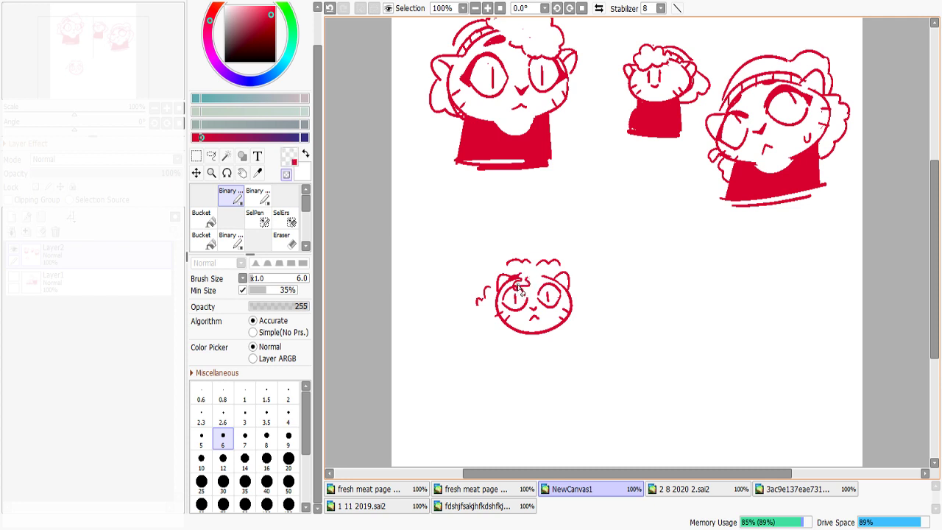
{"action": "key", "text": "minus"}
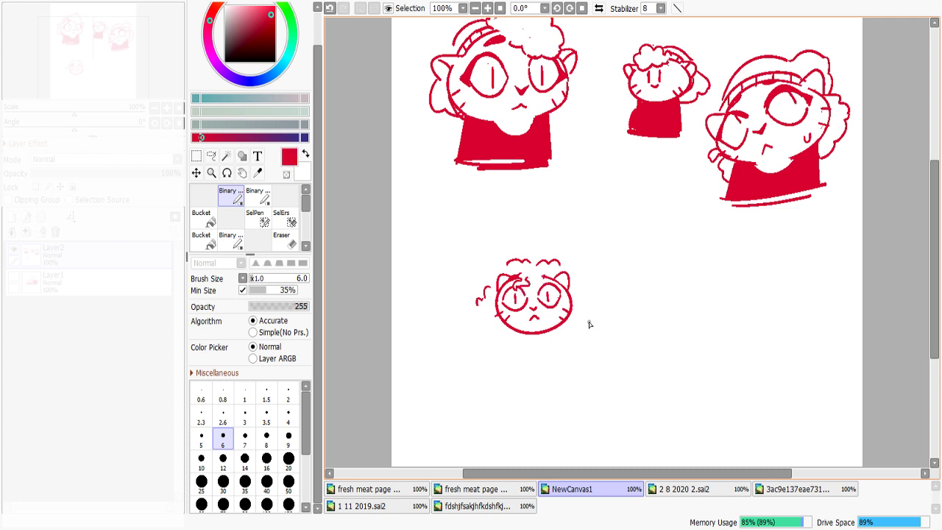
Redraw the curly hair outline down the head's left side to the cheek and draw both neck lines
{"action": "key", "text": "ctrl+z"}
{"action": "key", "text": "x"}
{"action": "mouse_move", "coordinate": [487, 289]}
{"action": "left_mouse_down"}
{"action": "mouse_move", "coordinate": [491, 301]}
{"action": "mouse_move", "coordinate": [477, 298]}
{"action": "mouse_move", "coordinate": [479, 308]}
{"action": "left_mouse_up"}
{"action": "key", "text": "x"}
{"action": "mouse_move", "coordinate": [479, 309]}
{"action": "left_mouse_down"}
{"action": "mouse_move", "coordinate": [487, 333]}
{"action": "mouse_move", "coordinate": [506, 339]}
{"action": "mouse_move", "coordinate": [505, 362]}
{"action": "left_mouse_up"}
{"action": "key", "text": "ctrl+z"}
{"action": "key", "text": "x"}
{"action": "key", "text": "x"}
{"action": "key", "text": "ctrl+z"}
{"action": "key", "text": "ctrl+z"}
{"action": "left_click_drag", "start_coordinate": [557, 328], "coordinate": [569, 358]}
{"action": "key", "text": "ctrl+z"}
Add curls over the right ear and small curls at the hair's upper-left and lower-left edges, erasing overlaps
{"action": "left_click_drag", "start_coordinate": [559, 267], "coordinate": [584, 289]}
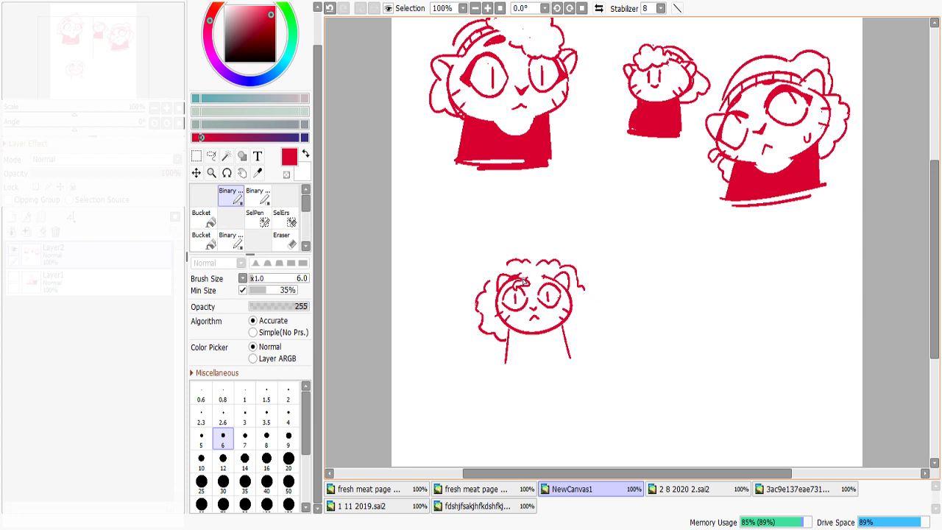
{"action": "mouse_move", "coordinate": [503, 268]}
{"action": "left_mouse_down"}
{"action": "mouse_move", "coordinate": [490, 266]}
{"action": "mouse_move", "coordinate": [492, 279]}
{"action": "left_mouse_up"}
{"action": "left_click_drag", "start_coordinate": [477, 320], "coordinate": [493, 336]}
{"action": "key", "text": "minus"}
{"action": "key", "text": "minus"}
{"action": "key", "text": "minus"}
{"action": "key", "text": "ctrl+z"}
{"action": "key", "text": "minus"}
{"action": "key", "text": "minus"}
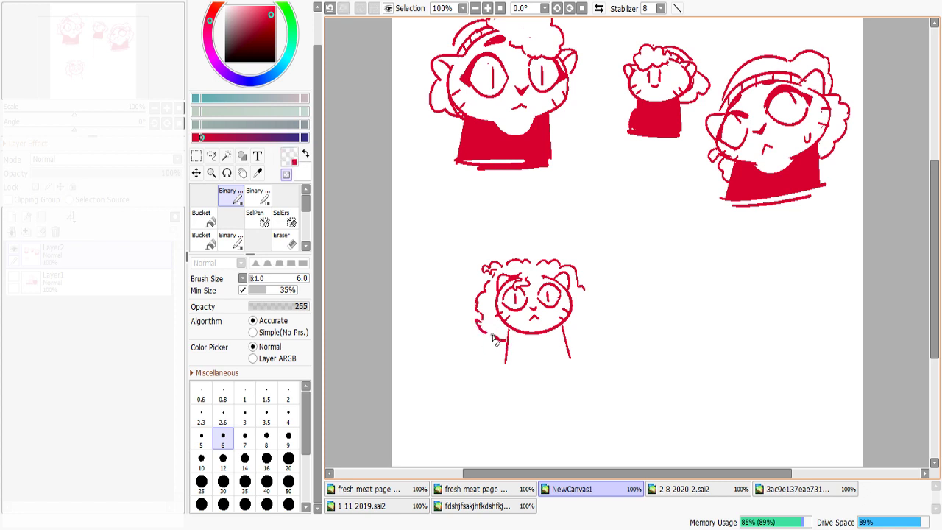
{"action": "key", "text": "x"}
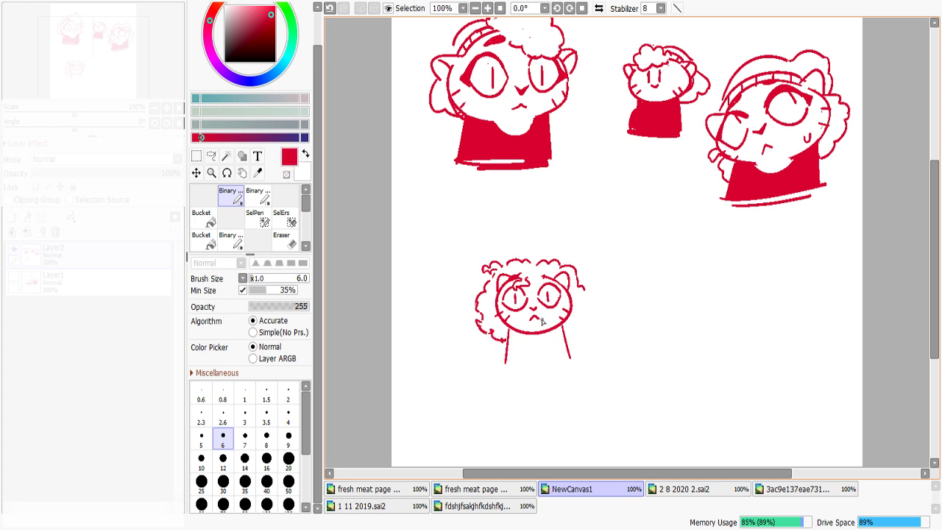
Add a small looped curl to the outer left edge of the hair
{"action": "key", "text": "ctrl+z"}
{"action": "mouse_move", "coordinate": [482, 303]}
{"action": "left_mouse_down"}
{"action": "mouse_move", "coordinate": [494, 302]}
{"action": "mouse_move", "coordinate": [473, 312]}
{"action": "left_mouse_up"}
{"action": "key", "text": "ctrl+z"}
{"action": "key", "text": "minus"}
{"action": "key", "text": "minus"}
Sketch the curly hair volume down the head's right side to the neck and refine its upper-right curls
{"action": "mouse_move", "coordinate": [590, 294]}
{"action": "left_mouse_down"}
{"action": "mouse_move", "coordinate": [594, 312]}
{"action": "mouse_move", "coordinate": [576, 335]}
{"action": "left_mouse_up"}
{"action": "key", "text": "minus"}
{"action": "mouse_move", "coordinate": [583, 268]}
{"action": "left_mouse_down"}
{"action": "mouse_move", "coordinate": [574, 273]}
{"action": "mouse_move", "coordinate": [590, 307]}
{"action": "left_mouse_up"}
{"action": "key", "text": "minus"}
{"action": "key", "text": "ctrl+z"}
{"action": "key", "text": "minus"}
{"action": "left_click_drag", "start_coordinate": [569, 269], "coordinate": [576, 276]}
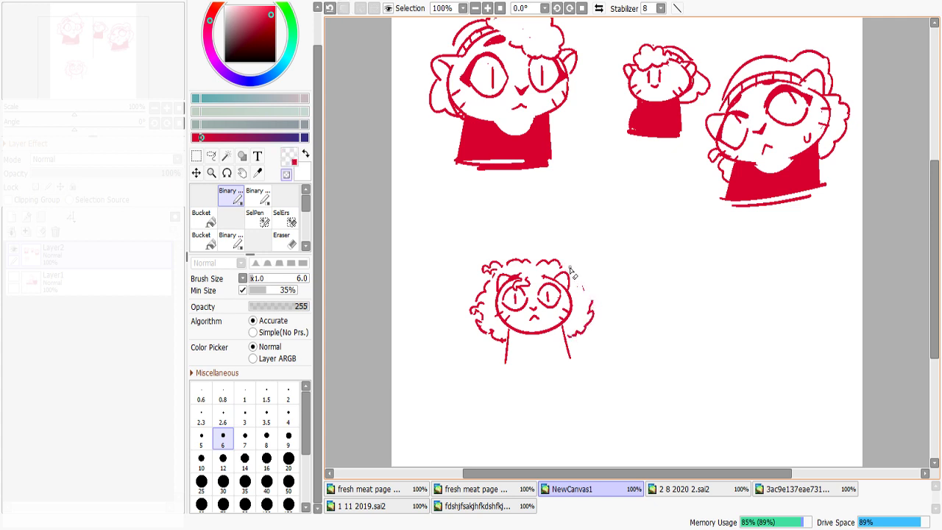
{"action": "key", "text": "minus"}
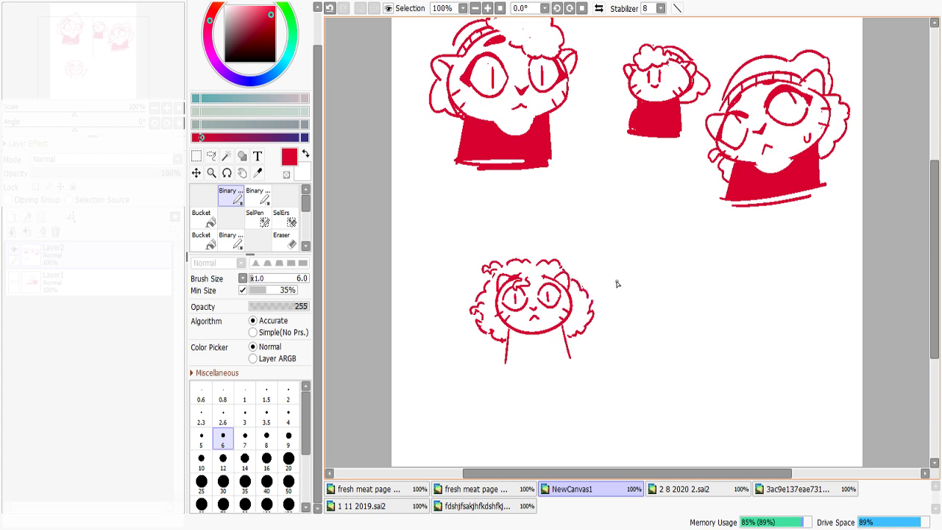
Try to reshape the curls along the top of the hair by erasing and redrawing parts of them
{"action": "key", "text": "minus"}
{"action": "mouse_move", "coordinate": [557, 271]}
{"action": "left_mouse_down"}
{"action": "mouse_move", "coordinate": [554, 262]}
{"action": "mouse_move", "coordinate": [563, 266]}
{"action": "mouse_move", "coordinate": [515, 259]}
{"action": "mouse_move", "coordinate": [506, 269]}
{"action": "left_mouse_up"}
{"action": "key", "text": "minus"}
{"action": "key", "text": "x"}
{"action": "key", "text": "x"}
{"action": "key", "text": "x"}
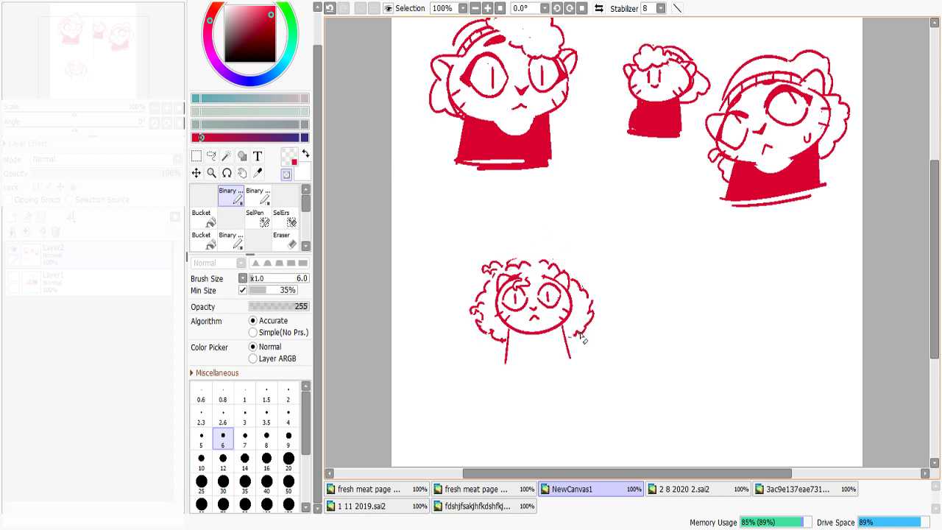
Try to redraw the hair outline on the head's lower right with smaller curls
{"action": "mouse_move", "coordinate": [580, 342]}
{"action": "left_mouse_down"}
{"action": "mouse_move", "coordinate": [597, 309]}
{"action": "mouse_move", "coordinate": [591, 328]}
{"action": "mouse_move", "coordinate": [589, 308]}
{"action": "mouse_move", "coordinate": [580, 330]}
{"action": "left_mouse_up"}
{"action": "key", "text": "x"}
{"action": "key", "text": "ctrl+z"}
{"action": "key", "text": "ctrl+z"}
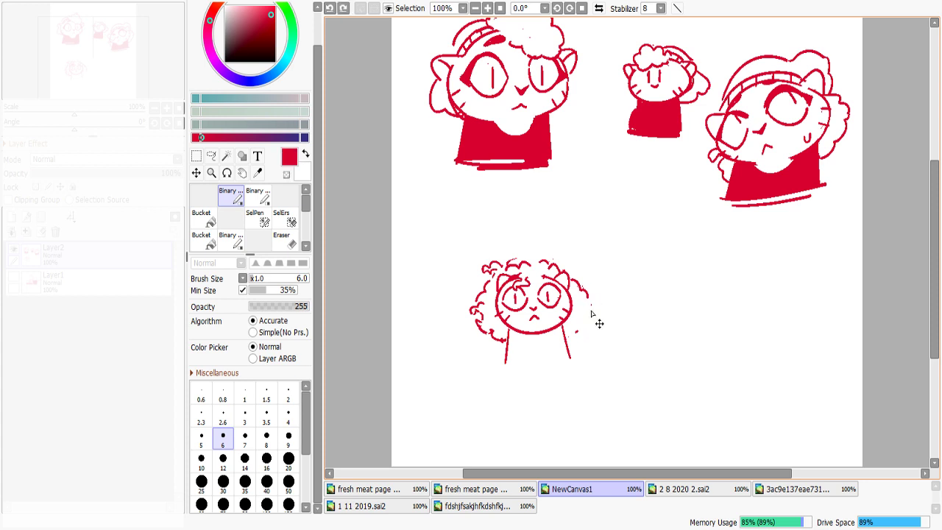
{"action": "left_click_drag", "start_coordinate": [588, 298], "coordinate": [570, 338]}
{"action": "key", "text": "x"}
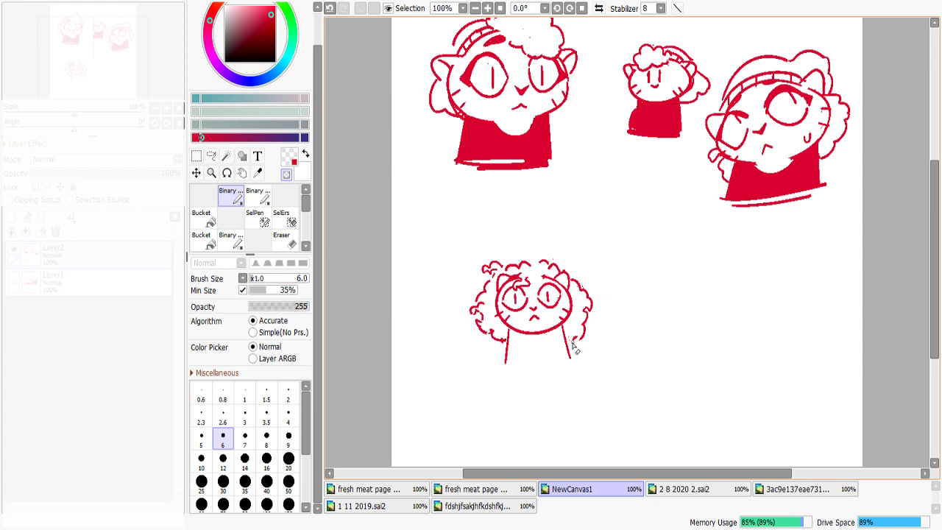
{"action": "key", "text": "x"}
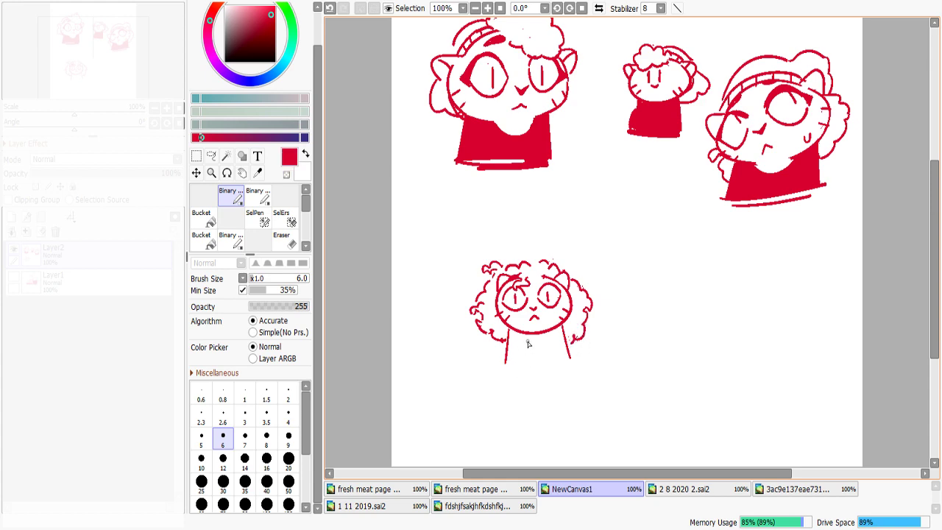
Check the hair reference photos and undo the reworked curls along the hair's top and right side
{"action": "left_click", "coordinate": [681, 491]}
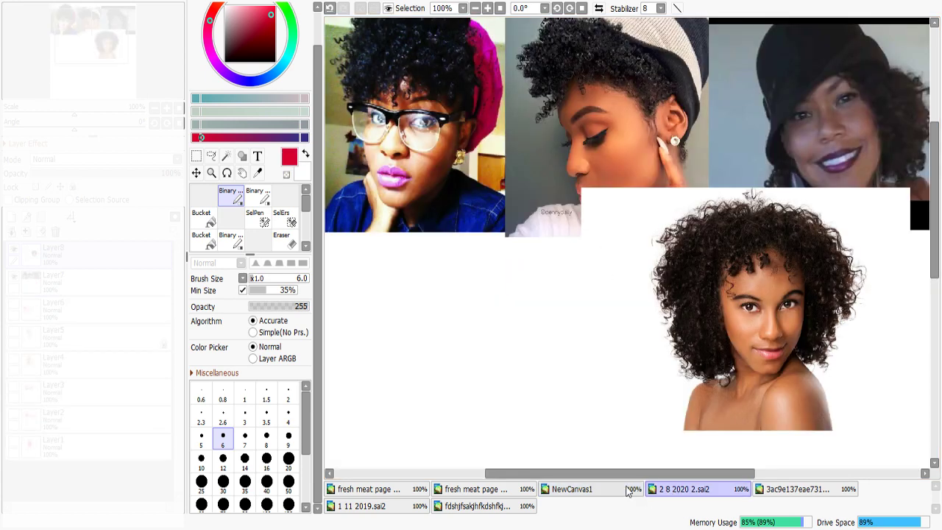
{"action": "left_click", "coordinate": [601, 491]}
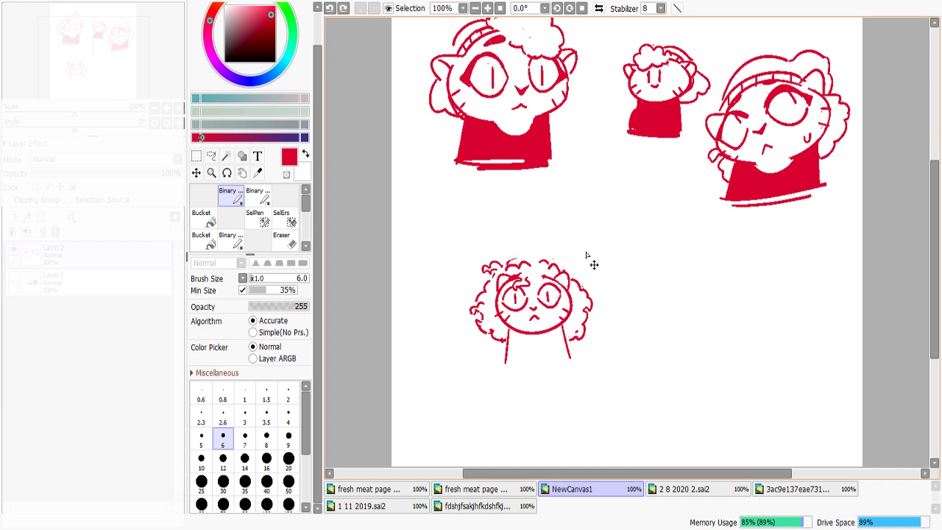
{"action": "key", "text": "ctrl+z"}
{"action": "key", "text": "ctrl+z"}
{"action": "key", "text": "ctrl+z"}
{"action": "key", "text": "ctrl+z"}
{"action": "key", "text": "ctrl+z"}
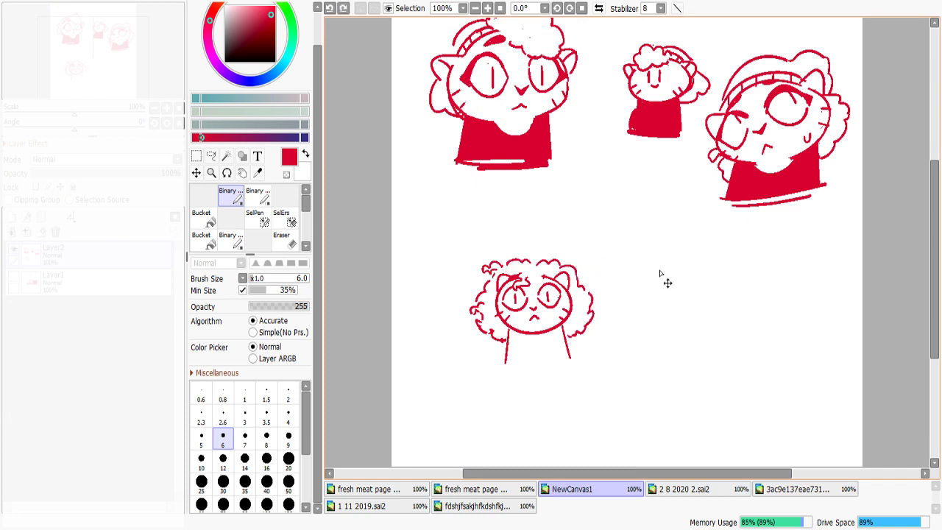
Select the right side of the lower head's curly hair and shift it slightly inward toward the face
{"action": "left_click", "coordinate": [196, 157]}
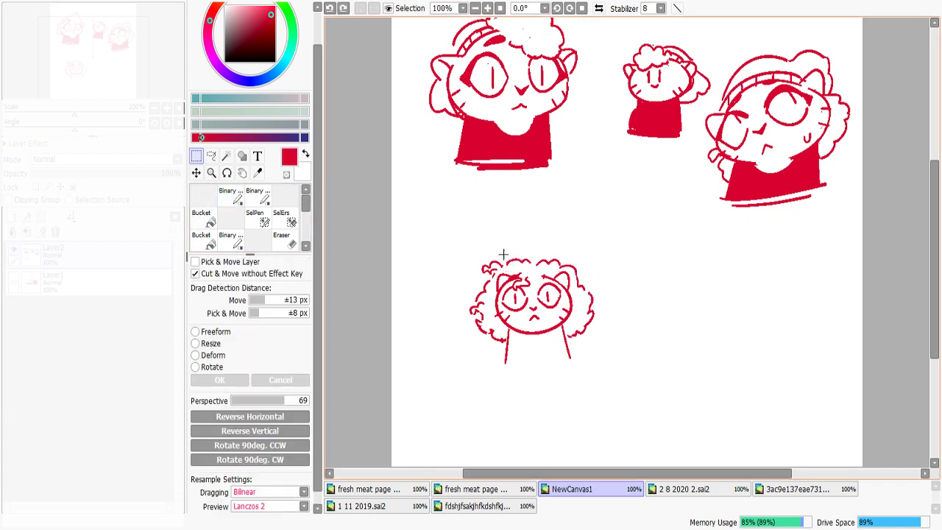
{"action": "left_click", "coordinate": [693, 495]}
{"action": "left_click", "coordinate": [581, 490]}
{"action": "left_click_drag", "start_coordinate": [585, 278], "coordinate": [635, 363]}
{"action": "left_click_drag", "start_coordinate": [595, 336], "coordinate": [591, 334]}
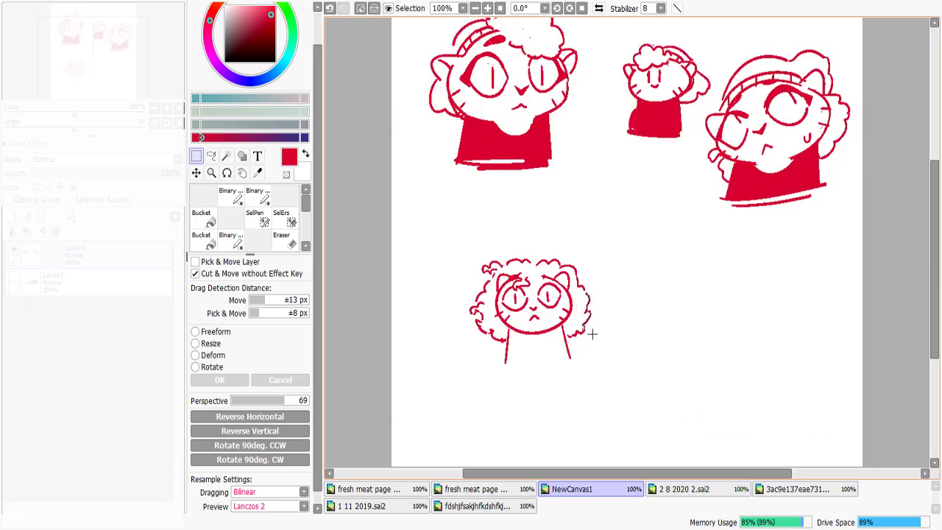
{"action": "key", "text": "ctrl+d"}
Erase the hair outline at the lower head's upper right and redraw it as a curl
{"action": "left_click", "coordinate": [235, 207]}
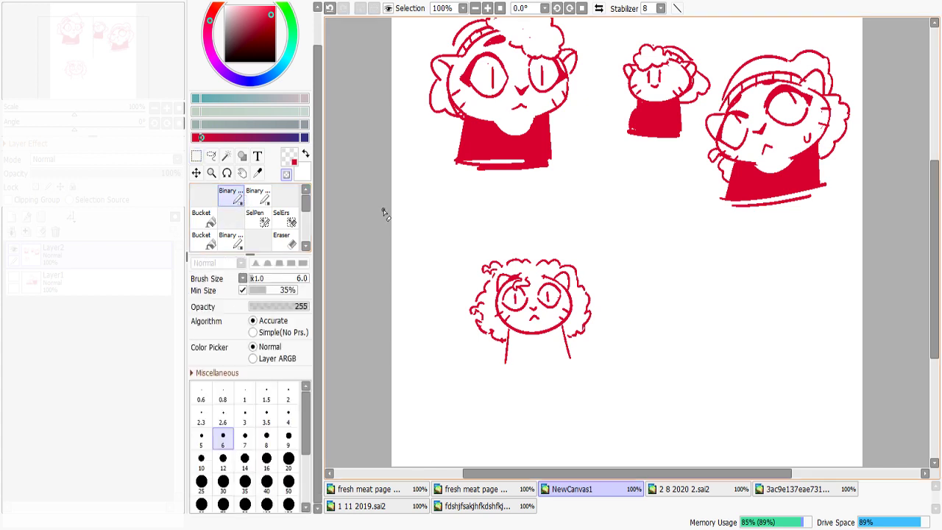
{"action": "key", "text": "minus"}
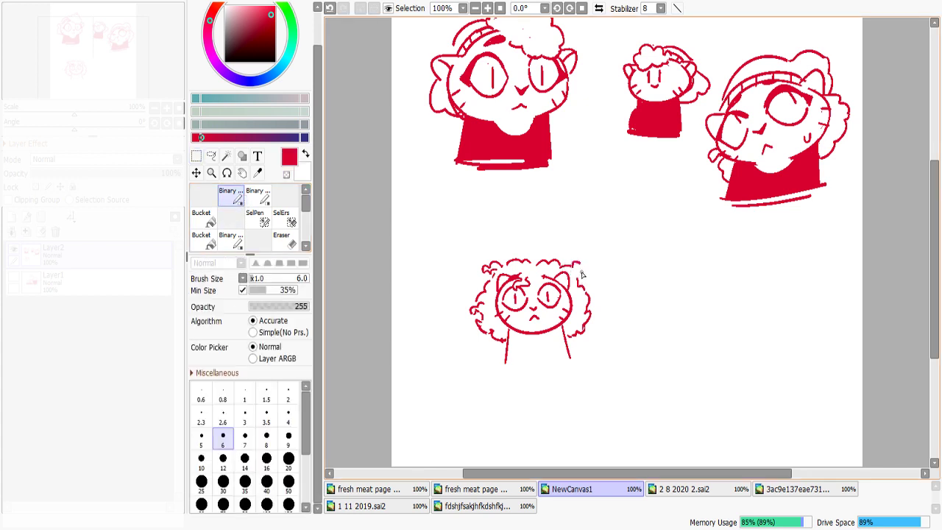
{"action": "key", "text": "minus"}
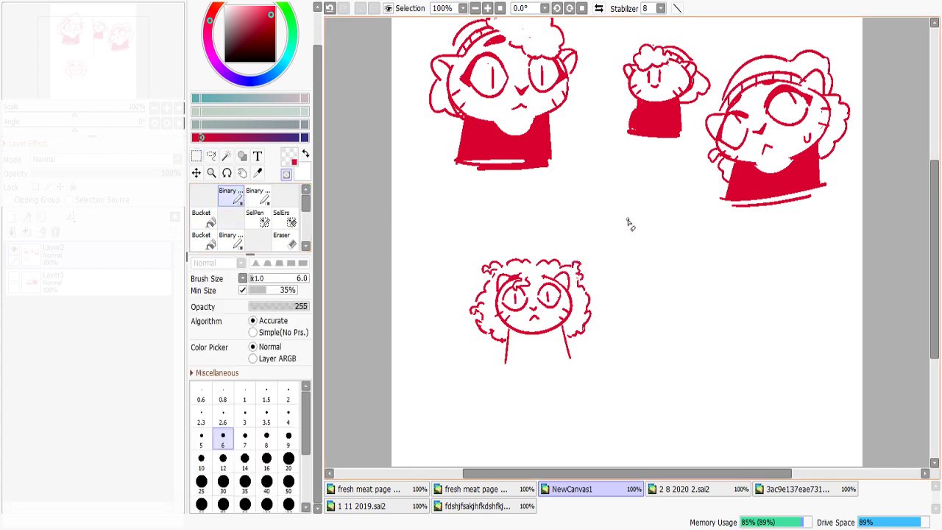
{"action": "key", "text": "minus"}
{"action": "key", "text": "minus"}
{"action": "key", "text": "minus"}
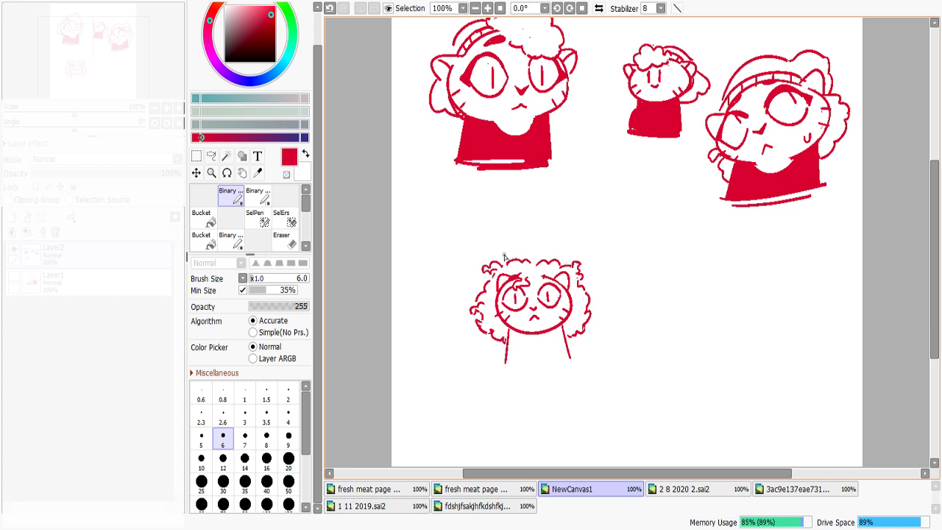
Rework the lower head's eyebrows with thicker strokes above both eyes
{"action": "key", "text": "minus"}
{"action": "mouse_move", "coordinate": [512, 286]}
{"action": "left_mouse_down"}
{"action": "mouse_move", "coordinate": [504, 288]}
{"action": "mouse_move", "coordinate": [553, 279]}
{"action": "left_mouse_up"}
{"action": "key", "text": "minus"}
{"action": "key", "text": "ctrl+z"}
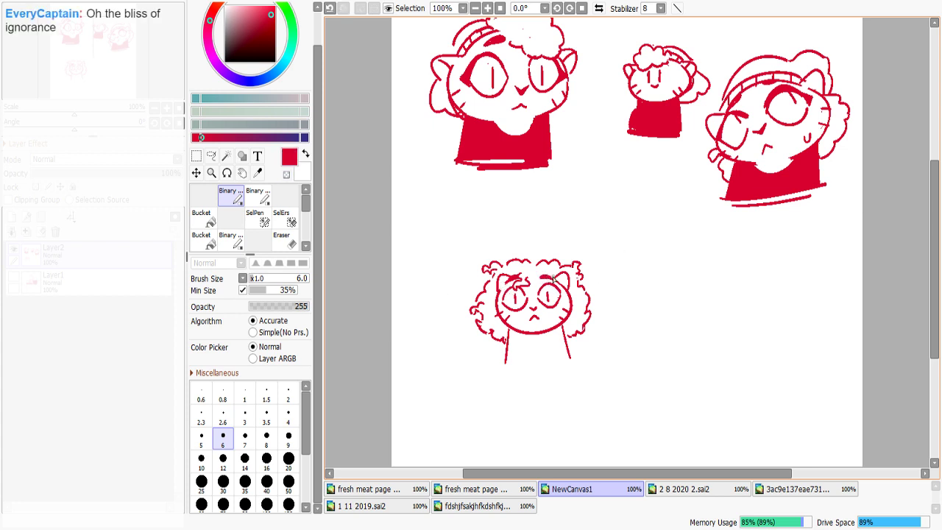
{"action": "mouse_move", "coordinate": [506, 364]}
{"action": "left_mouse_down"}
{"action": "mouse_move", "coordinate": [567, 366]}
{"action": "mouse_move", "coordinate": [543, 380]}
{"action": "mouse_move", "coordinate": [563, 363]}
{"action": "mouse_move", "coordinate": [546, 370]}
{"action": "left_mouse_up"}
{"action": "key", "text": "ctrl+z"}
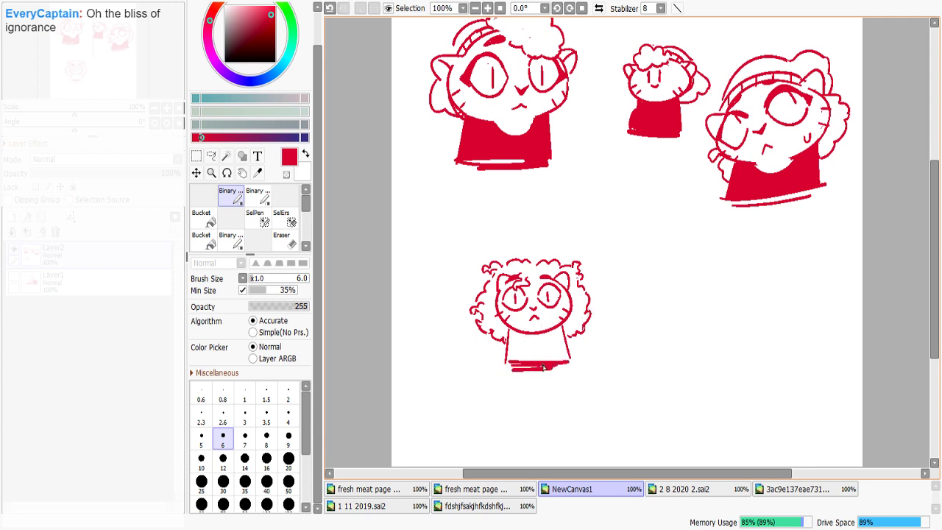
{"action": "key", "text": "ctrl+z"}
Draw a round neckline and a thick bottom hem on the lower figure's shirt, and erase the chin line within the neckline
{"action": "left_click_drag", "start_coordinate": [515, 332], "coordinate": [558, 328]}
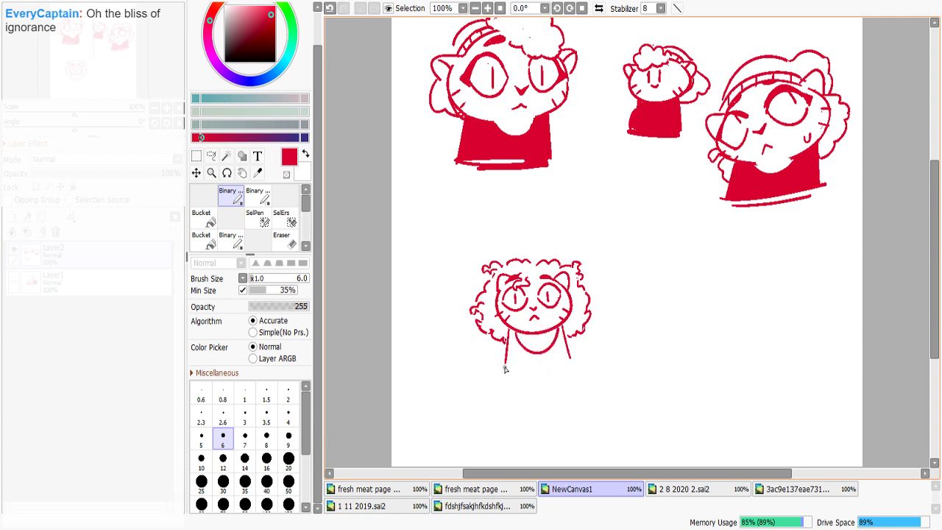
{"action": "left_click_drag", "start_coordinate": [505, 369], "coordinate": [565, 373]}
{"action": "left_click_drag", "start_coordinate": [509, 366], "coordinate": [567, 364]}
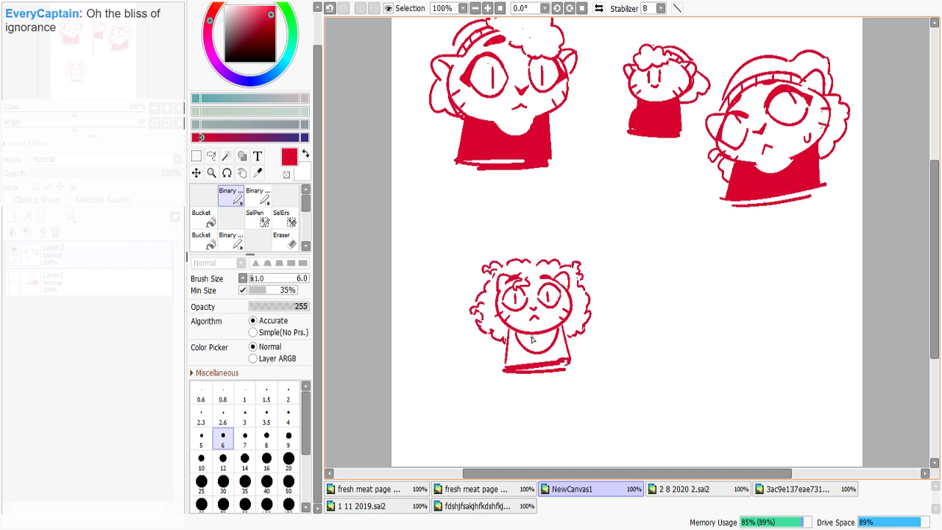
{"action": "key", "text": "minus"}
{"action": "mouse_move", "coordinate": [546, 331]}
{"action": "left_mouse_down"}
{"action": "mouse_move", "coordinate": [521, 335]}
{"action": "mouse_move", "coordinate": [540, 334]}
{"action": "left_mouse_up"}
{"action": "key", "text": "minus"}
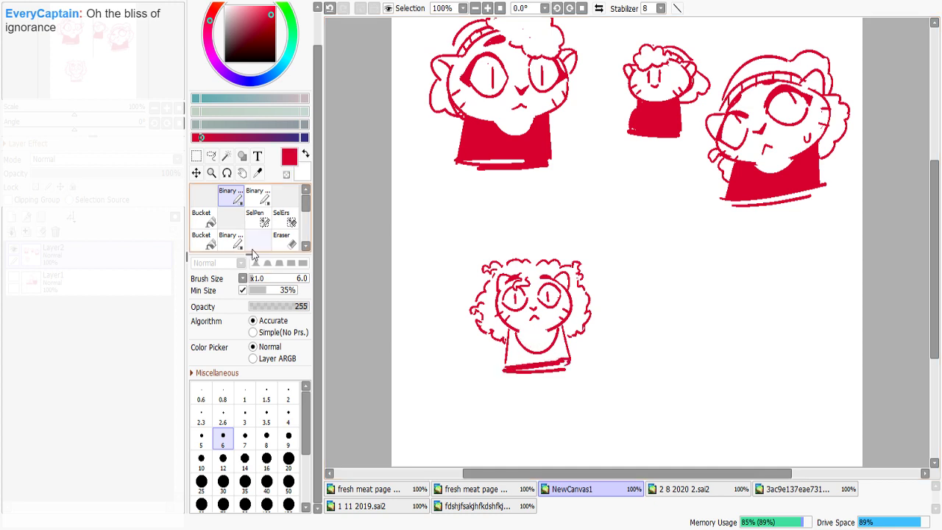
Fill the lower figure's shirt with solid red using the Bucket
{"action": "left_click", "coordinate": [206, 222]}
{"action": "left_click", "coordinate": [535, 357]}
{"action": "key", "text": "minus"}
Erase the small frown on the lower head and redraw the mouth as a flat line with short ends
{"action": "left_click", "coordinate": [235, 200]}
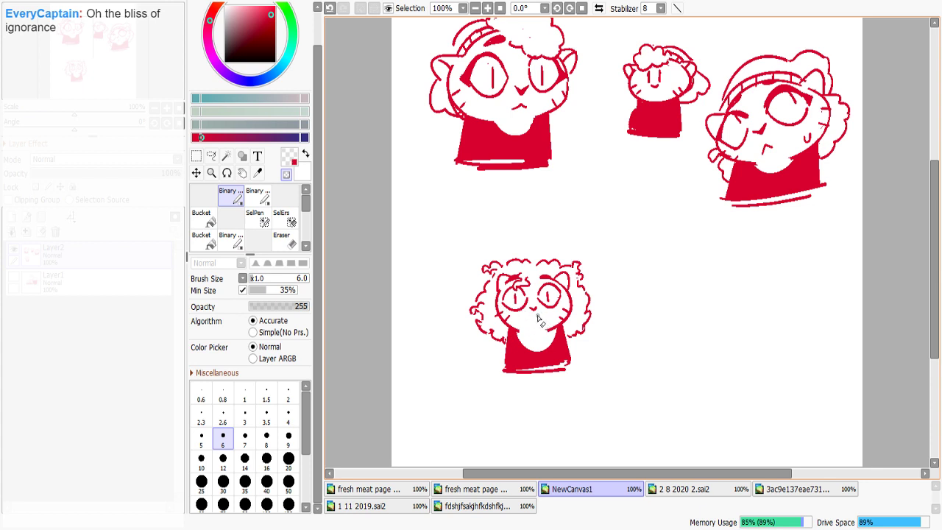
{"action": "key", "text": "minus"}
{"action": "left_click_drag", "start_coordinate": [527, 319], "coordinate": [539, 317]}
{"action": "key", "text": "ctrl+z"}
{"action": "key", "text": "ctrl+z"}
{"action": "key", "text": "ctrl+z"}
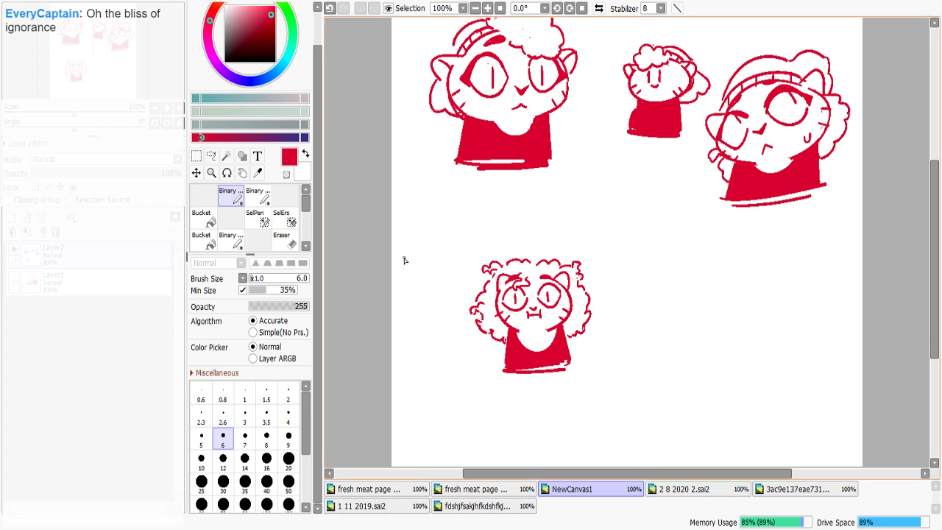
Extend the right side of the small beanie figure's shirt and redraw its bottom hem with a loose line
{"action": "left_click", "coordinate": [196, 156]}
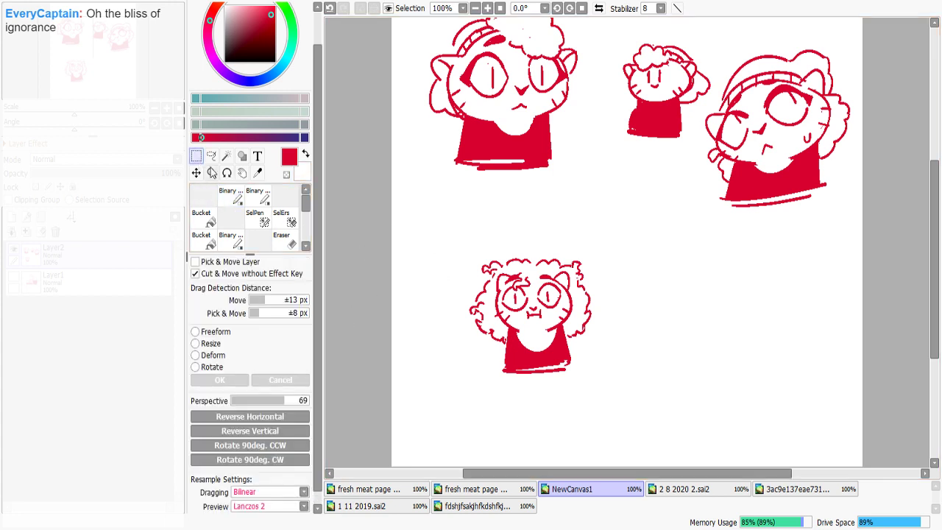
{"action": "left_click", "coordinate": [231, 196]}
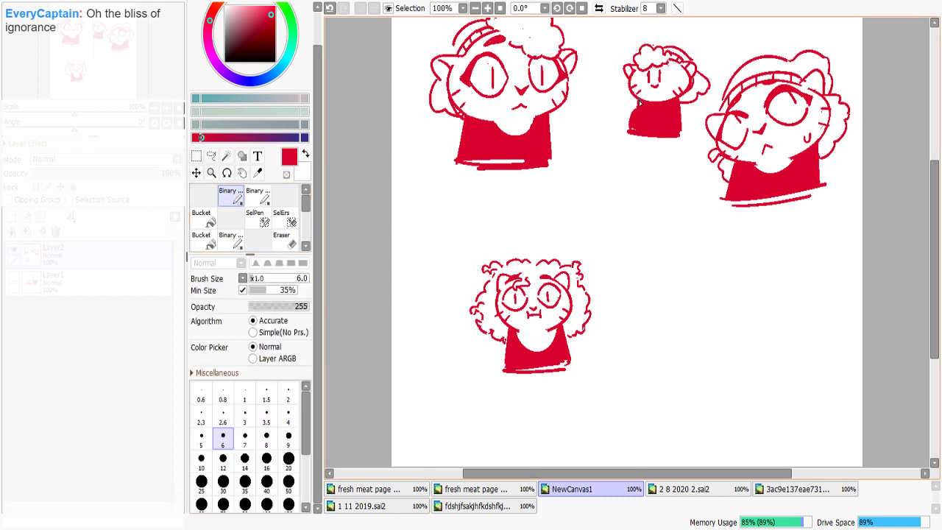
{"action": "key", "text": "ctrl+z"}
{"action": "mouse_move", "coordinate": [679, 104]}
{"action": "left_mouse_down"}
{"action": "mouse_move", "coordinate": [683, 130]}
{"action": "mouse_move", "coordinate": [661, 142]}
{"action": "mouse_move", "coordinate": [629, 134]}
{"action": "mouse_move", "coordinate": [685, 135]}
{"action": "left_mouse_up"}
{"action": "key", "text": "minus"}
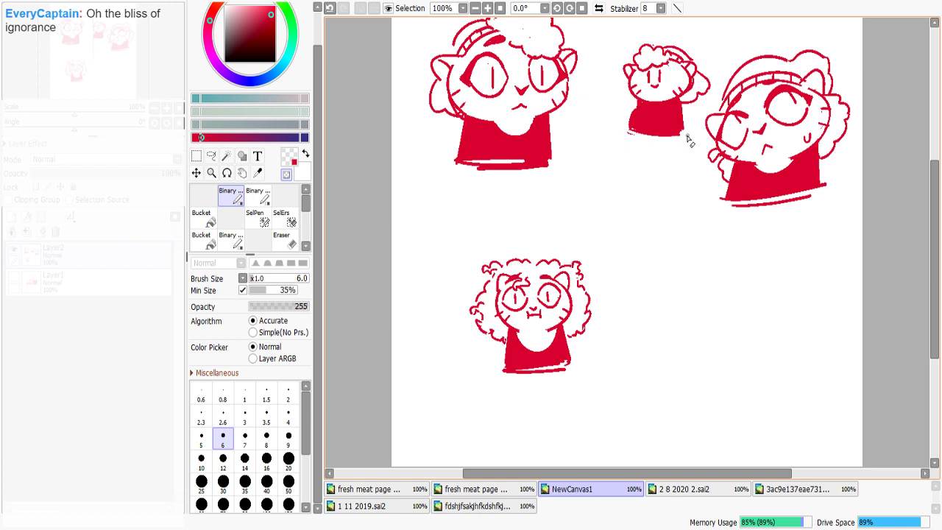
{"action": "left_click_drag", "start_coordinate": [627, 134], "coordinate": [684, 137]}
{"action": "key", "text": "c"}
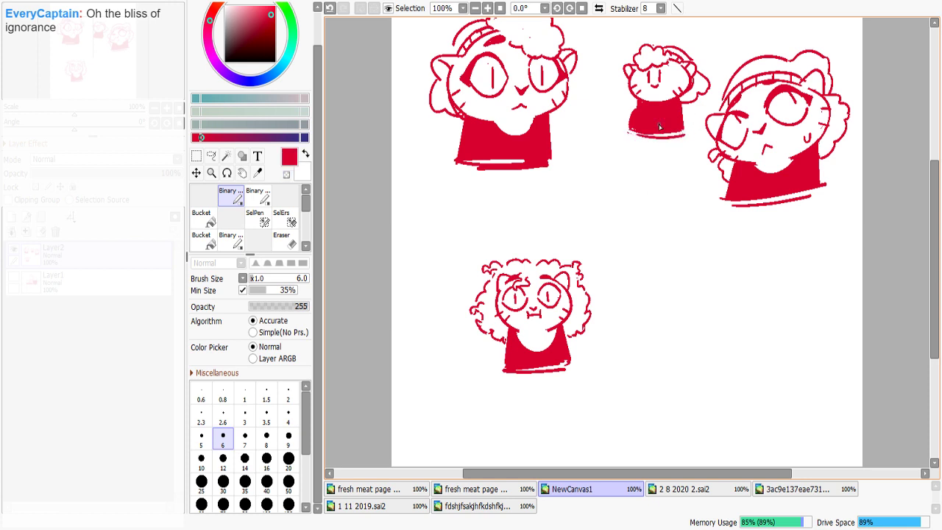
Select the lower curly-haired bust and move it up and to the right, beneath the other sketches
{"action": "left_click", "coordinate": [195, 156]}
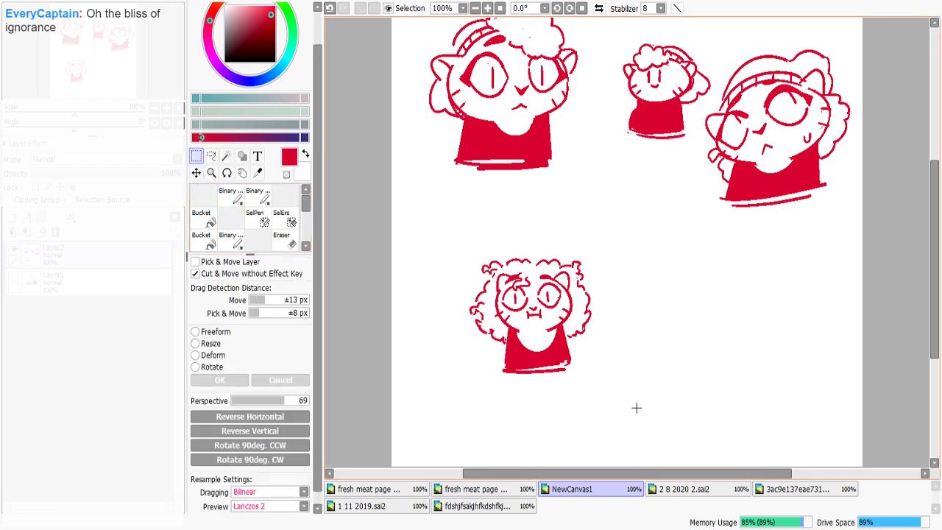
{"action": "left_click_drag", "start_coordinate": [655, 399], "coordinate": [441, 242]}
{"action": "left_click_drag", "start_coordinate": [531, 316], "coordinate": [584, 250]}
{"action": "key", "text": "ctrl+d"}
Copy the entire sketch onto a new layer, lock its opacity and recolor the line art dark navy
{"action": "key", "text": "ctrl+a"}
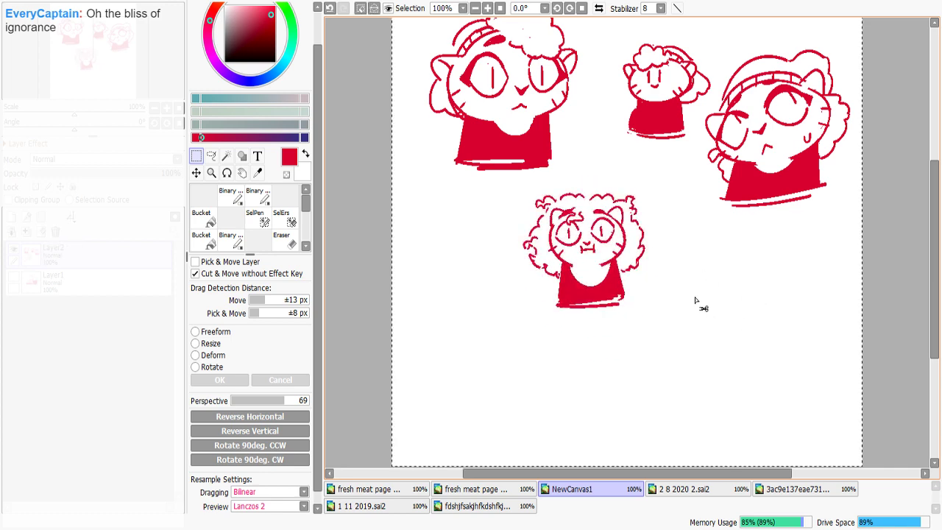
{"action": "key", "text": "ctrl+c"}
{"action": "key", "text": "ctrl+v"}
{"action": "left_click", "coordinate": [256, 54]}
{"action": "left_click", "coordinate": [260, 80]}
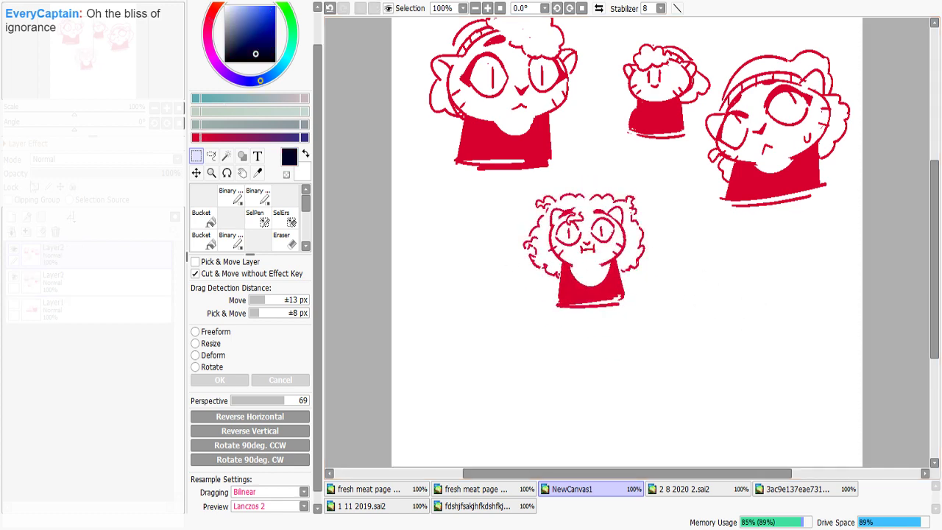
{"action": "left_click", "coordinate": [34, 187]}
{"action": "key", "text": "ctrl+f"}
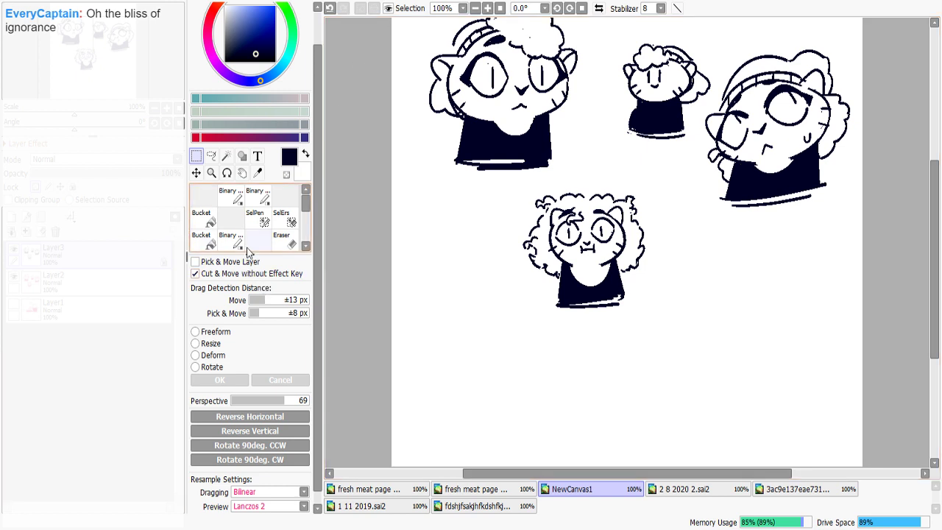
Set the brush size to 33, open 1 11 2019.sai2 and show its colored character drawing instead of the red beanie sketches
{"action": "left_click", "coordinate": [230, 194]}
{"action": "left_click", "coordinate": [269, 278]}
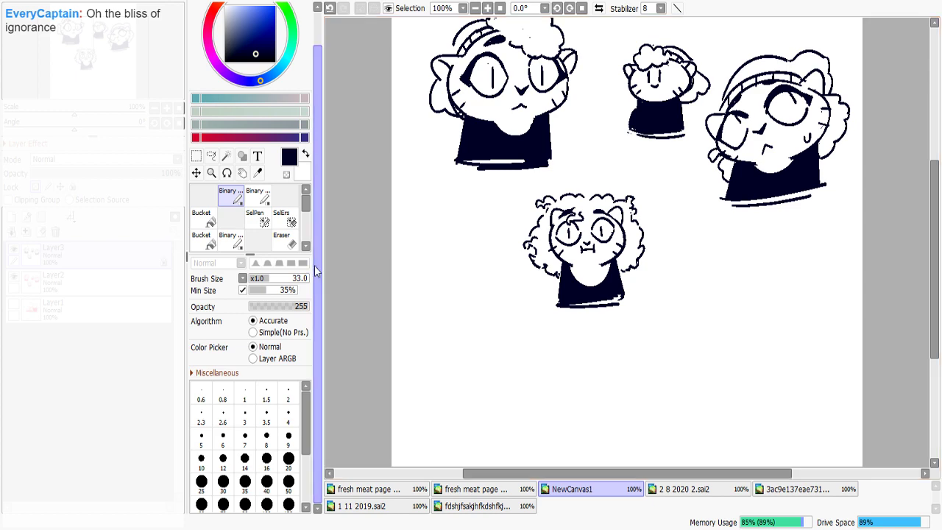
{"action": "left_click_drag", "start_coordinate": [317, 272], "coordinate": [316, 234]}
{"action": "left_click", "coordinate": [684, 490]}
{"action": "left_click", "coordinate": [794, 490]}
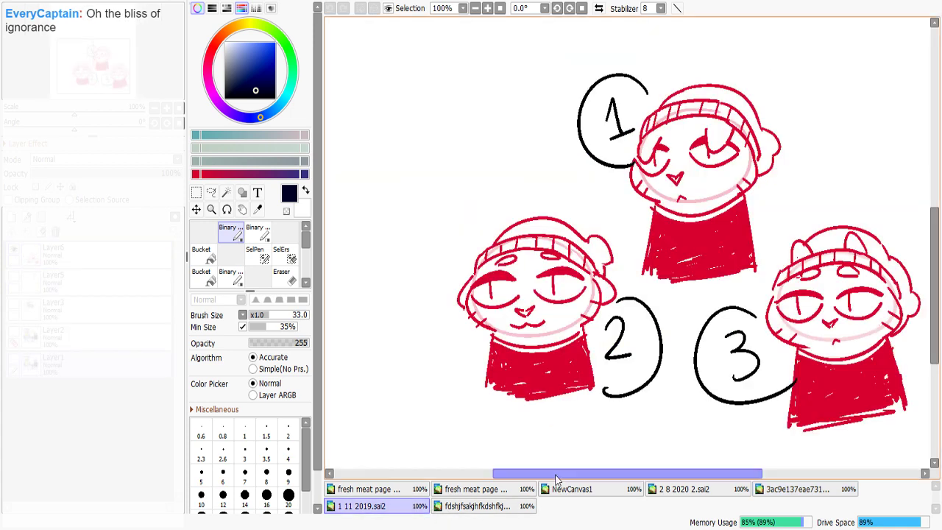
{"action": "left_click", "coordinate": [411, 506]}
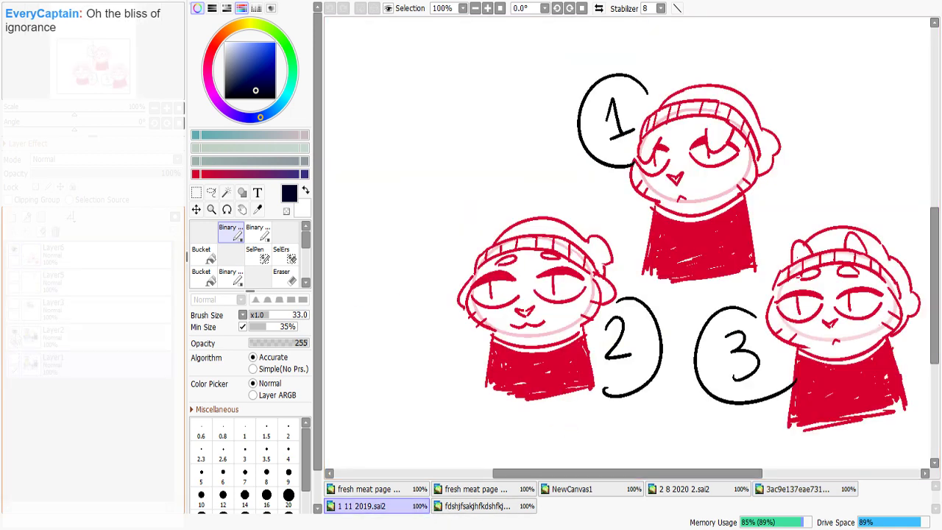
{"action": "left_click", "coordinate": [14, 331]}
{"action": "left_click", "coordinate": [14, 250]}
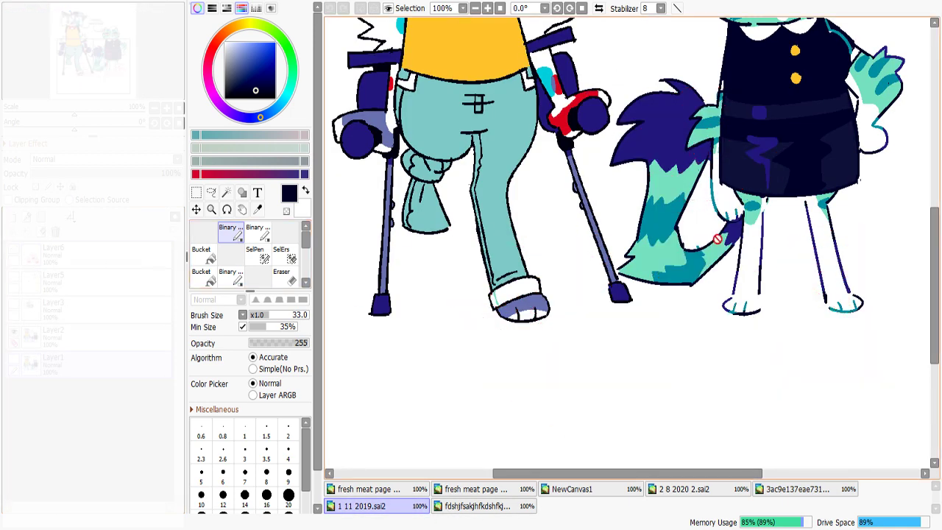
Pick the mint green from the striped cat's face and return to the NewCanvas1 drawing
{"action": "left_click_drag", "start_coordinate": [933, 269], "coordinate": [923, 221]}
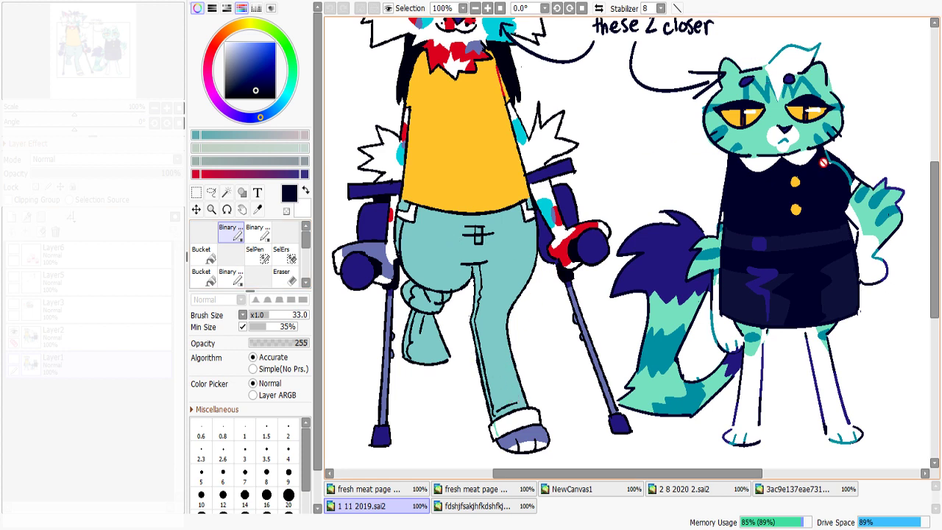
{"action": "left_click", "coordinate": [759, 130], "text": "alt"}
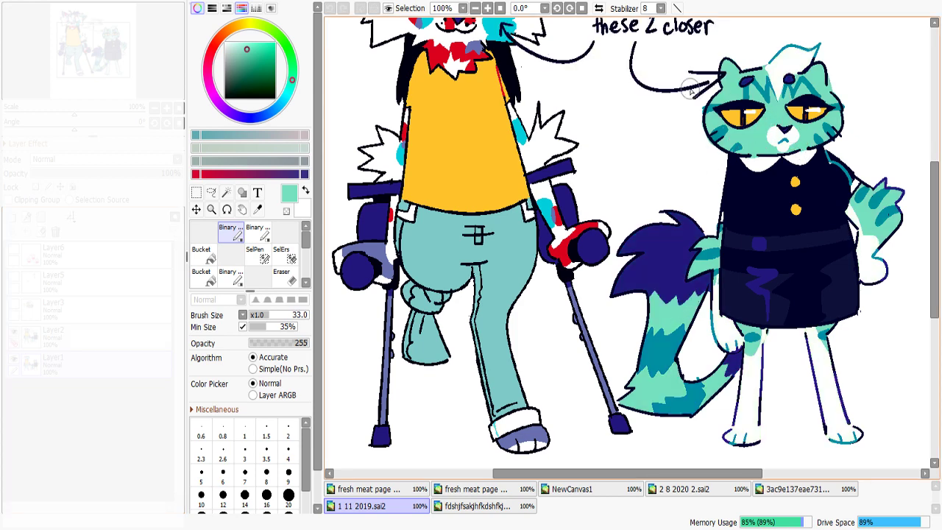
{"action": "left_click", "coordinate": [477, 488]}
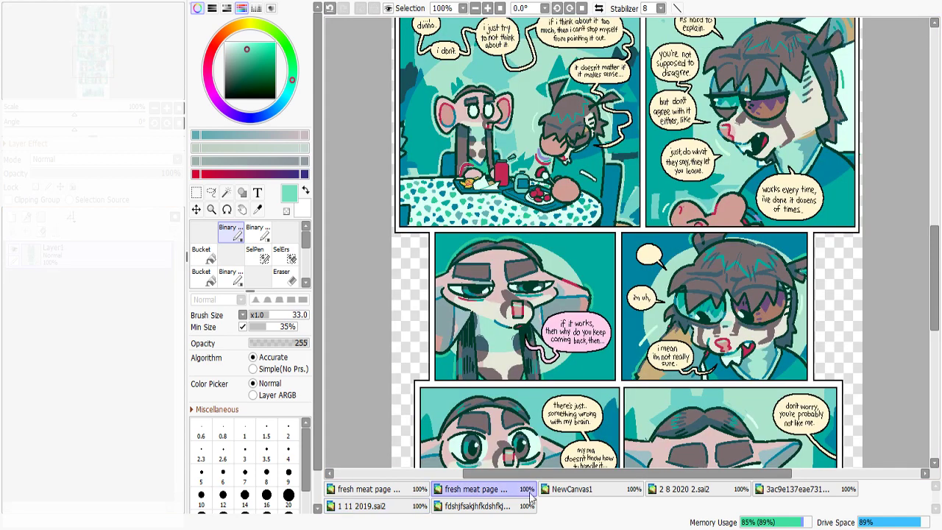
{"action": "left_click", "coordinate": [577, 488]}
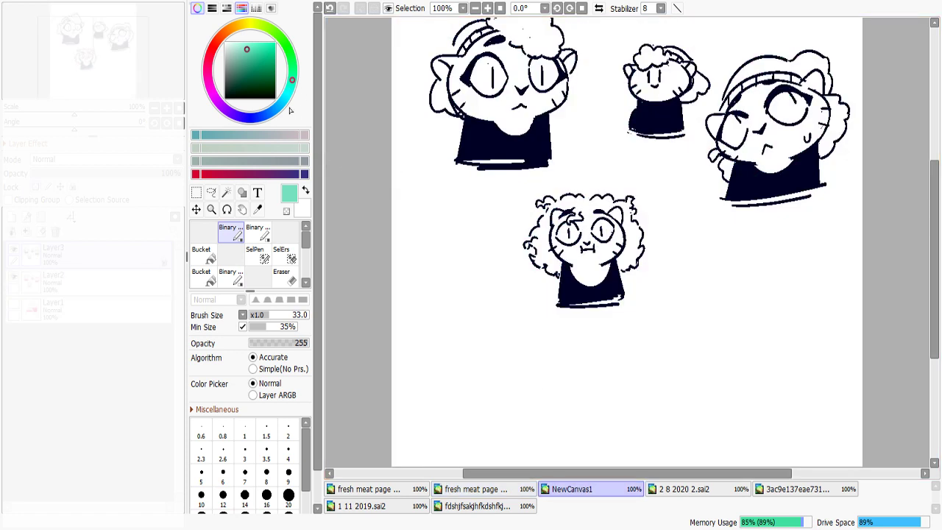
Make the green slightly more saturated and paint the curly-haired cat's neck and right cheek on Layer2 with a size 27 brush
{"action": "left_click", "coordinate": [414, 298], "text": "alt"}
{"action": "left_click_drag", "start_coordinate": [252, 44], "coordinate": [256, 47]}
{"action": "left_click", "coordinate": [202, 254]}
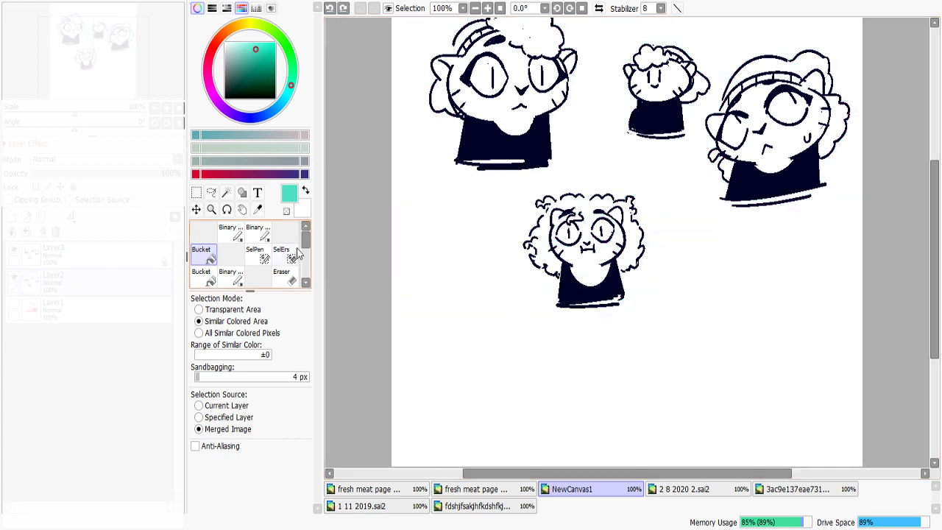
{"action": "left_click", "coordinate": [230, 232]}
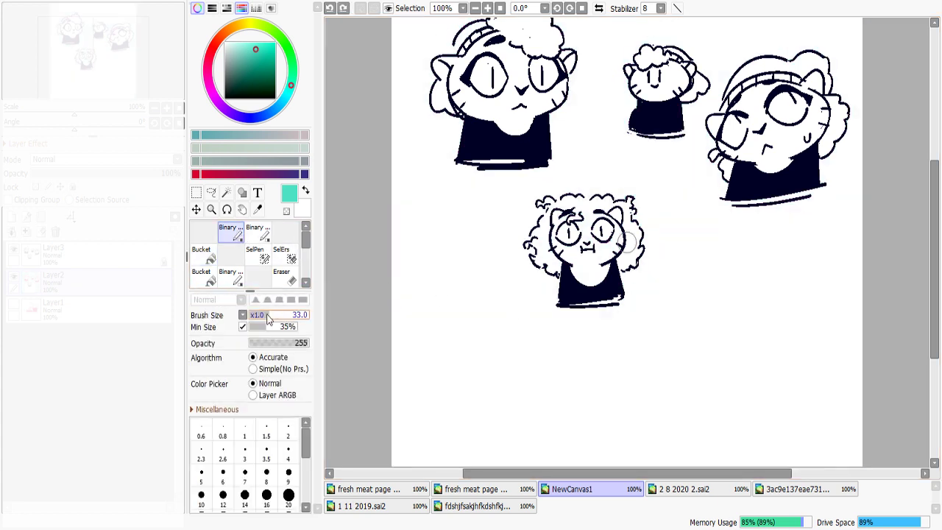
{"action": "left_click", "coordinate": [267, 318]}
{"action": "mouse_move", "coordinate": [578, 263]}
{"action": "left_mouse_down"}
{"action": "mouse_move", "coordinate": [572, 278]}
{"action": "mouse_move", "coordinate": [602, 283]}
{"action": "mouse_move", "coordinate": [625, 239]}
{"action": "mouse_move", "coordinate": [618, 228]}
{"action": "mouse_move", "coordinate": [612, 256]}
{"action": "mouse_move", "coordinate": [617, 232]}
{"action": "left_mouse_up"}
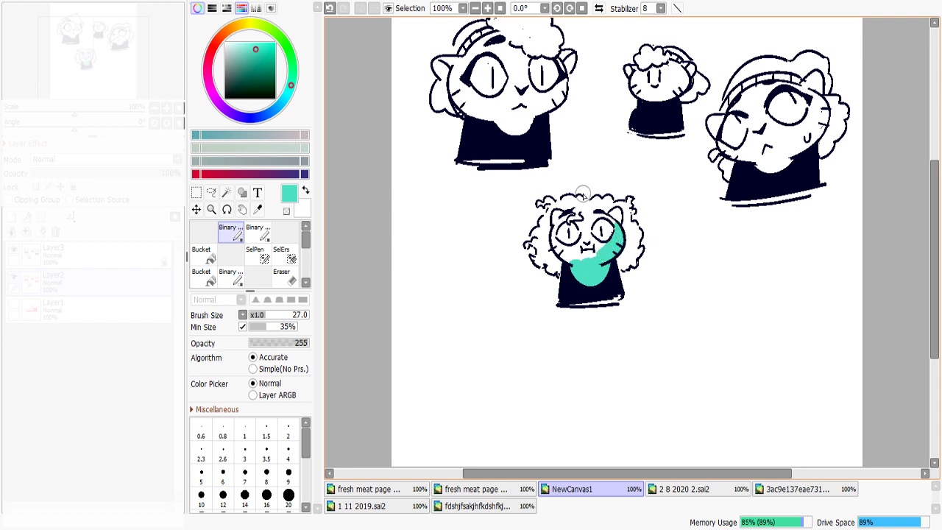
Outline the open forehead area with a size 6 brush and Bucket-fill the curly-haired cat's face and ears with green
{"action": "left_click", "coordinate": [222, 477]}
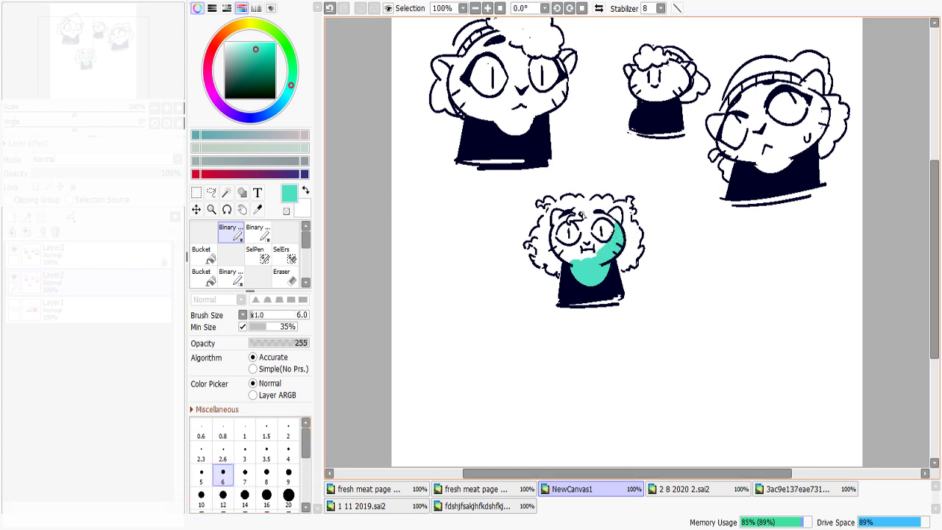
{"action": "left_click_drag", "start_coordinate": [585, 230], "coordinate": [590, 221]}
{"action": "left_click", "coordinate": [203, 253]}
{"action": "left_click", "coordinate": [590, 237]}
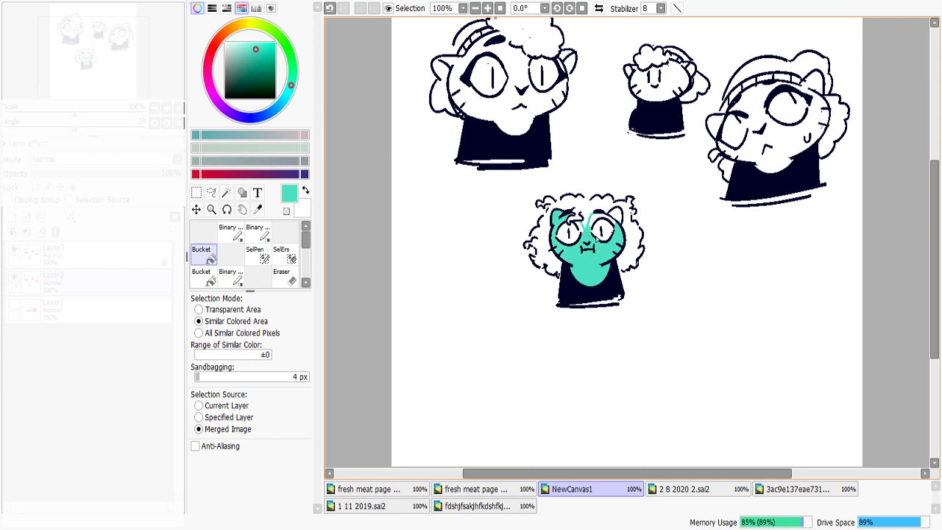
{"action": "left_click", "coordinate": [612, 219]}
{"action": "key", "text": "ctrl+z"}
{"action": "left_click", "coordinate": [584, 228]}
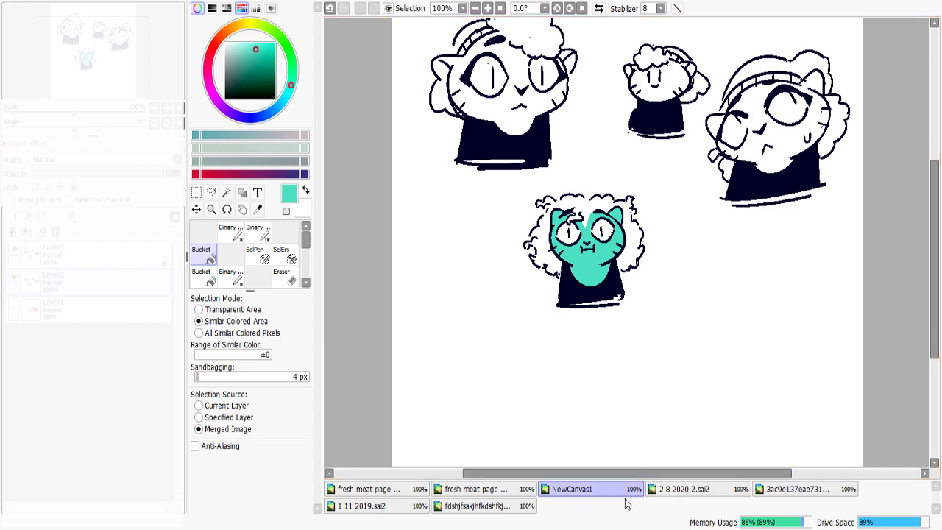
Check the character colors in 1 11 2019.sai2, choose a bright yellow, and Bucket-fill both eyes of the curly-haired cat in NewCanvas1
{"action": "left_click", "coordinate": [480, 508]}
{"action": "left_click", "coordinate": [424, 508]}
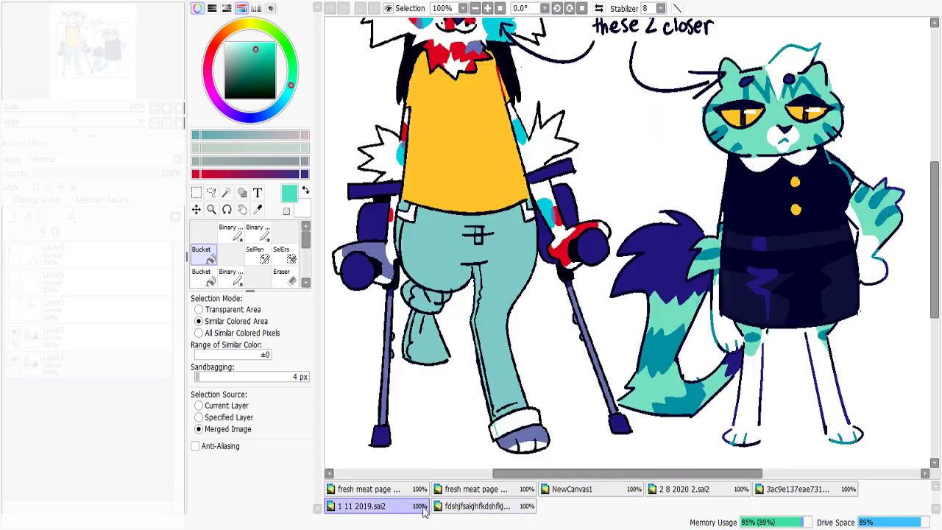
{"action": "left_click", "coordinate": [577, 490]}
{"action": "left_click", "coordinate": [246, 25]}
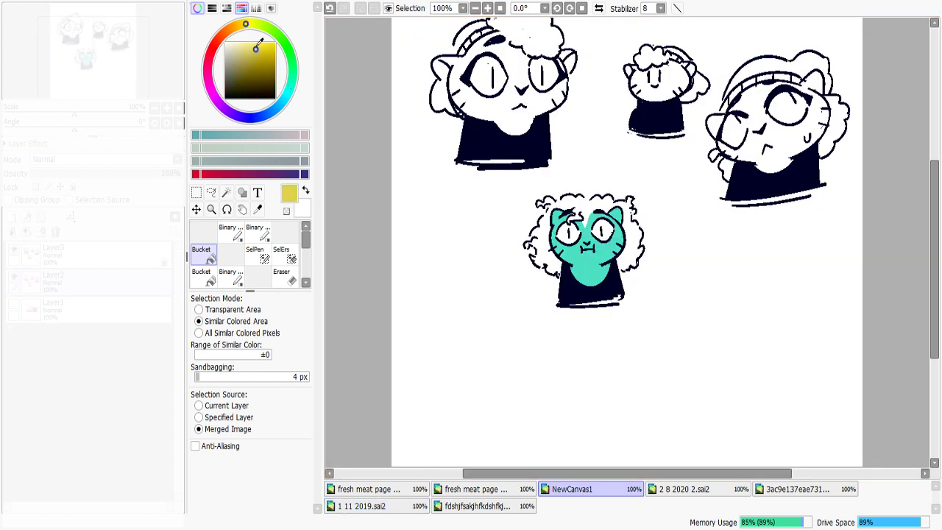
{"action": "left_click", "coordinate": [265, 44]}
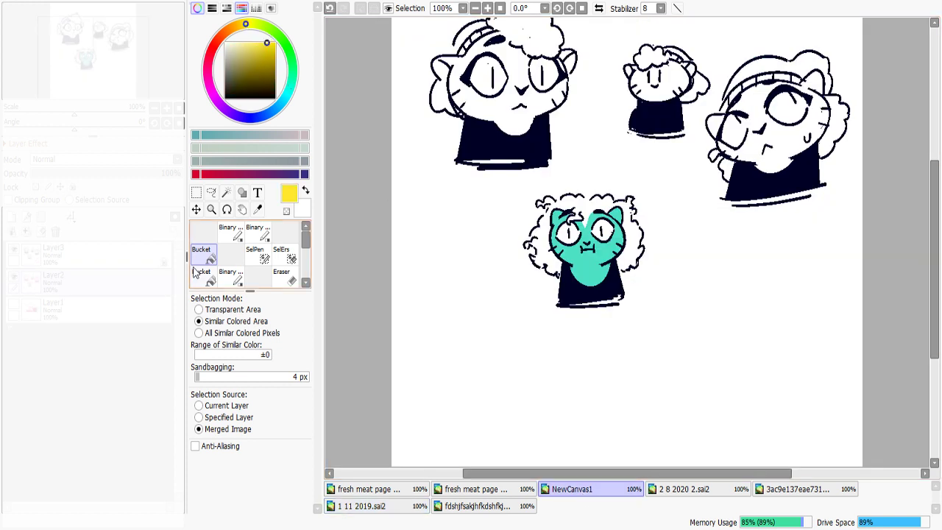
{"action": "left_click", "coordinate": [566, 234]}
{"action": "left_click", "coordinate": [602, 233]}
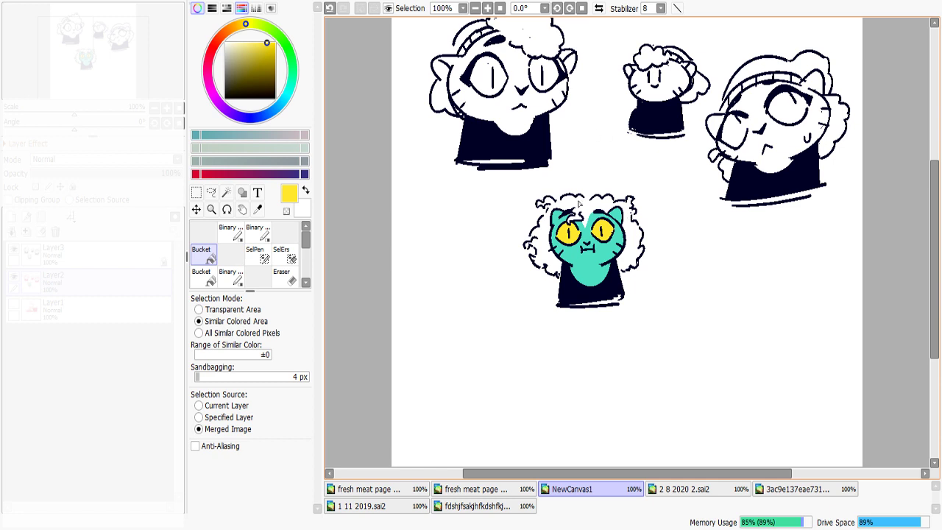
Pick the pale green from the striped cat in the 3ac9e137eae731... drawing and return to NewCanvas1
{"action": "left_click", "coordinate": [232, 235]}
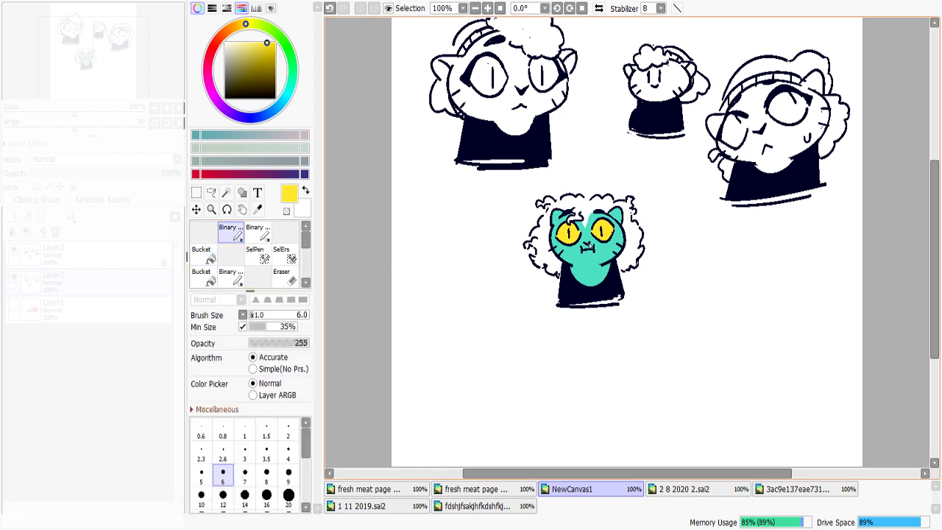
{"action": "left_click", "coordinate": [586, 262], "text": "alt"}
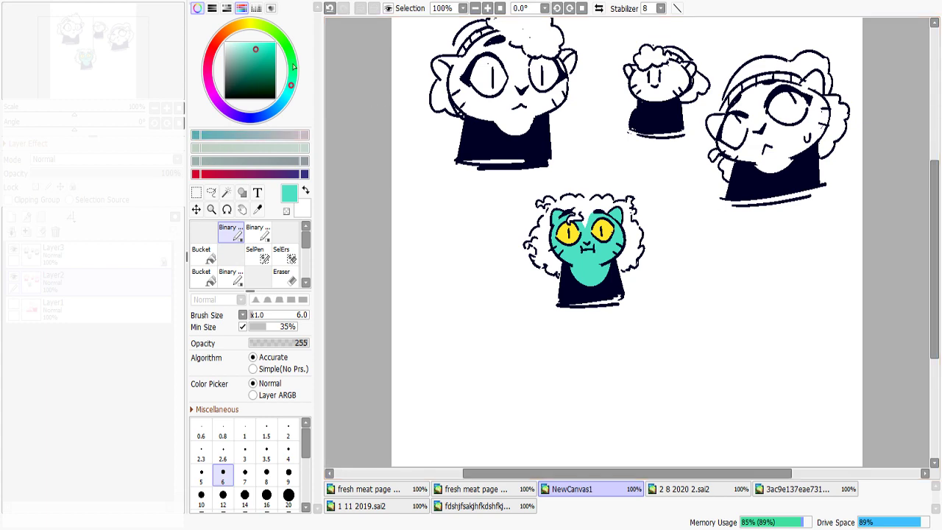
{"action": "left_click_drag", "start_coordinate": [276, 22], "coordinate": [265, 26]}
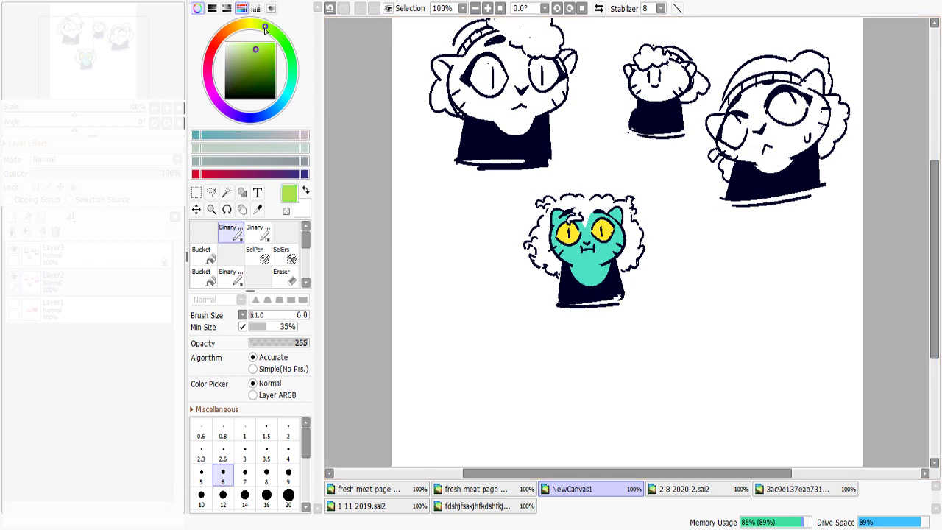
{"action": "left_click", "coordinate": [797, 488]}
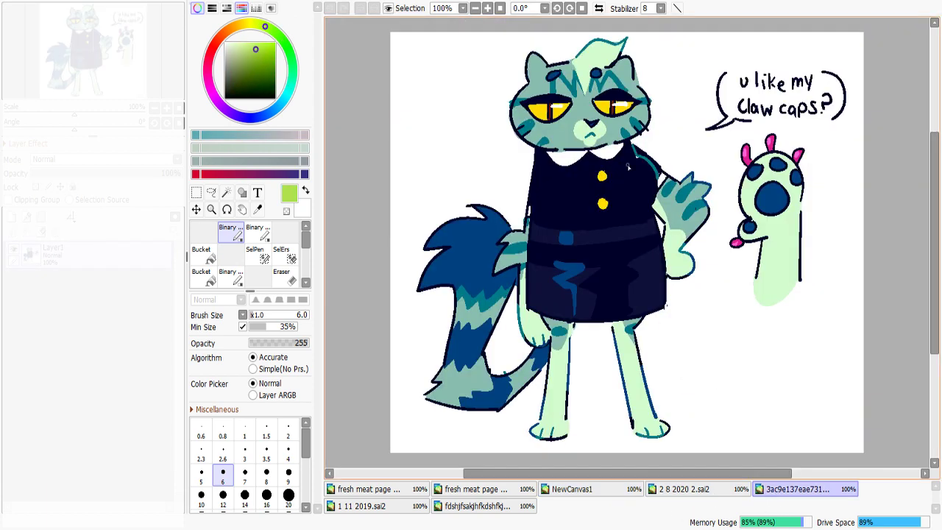
{"action": "right_click", "coordinate": [628, 167]}
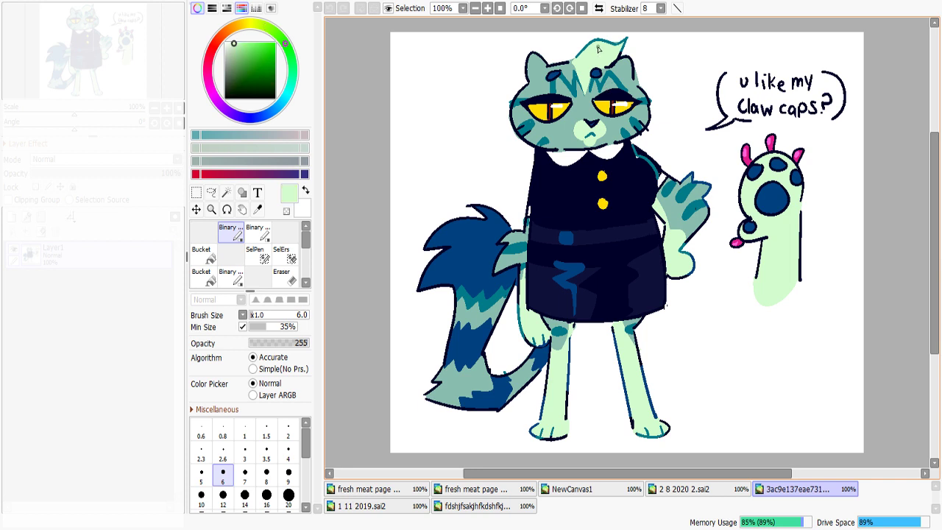
{"action": "left_click", "coordinate": [581, 488]}
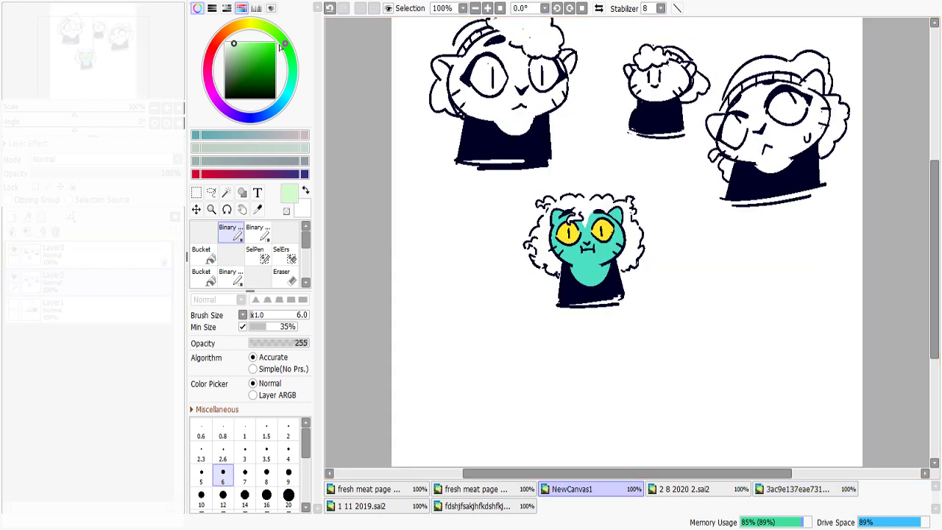
Mix a pale yellow-green starting from the face color and paint a muzzle patch around the cat's mouth with a size 20 brush
{"action": "right_click", "coordinate": [595, 269]}
{"action": "left_click", "coordinate": [236, 41]}
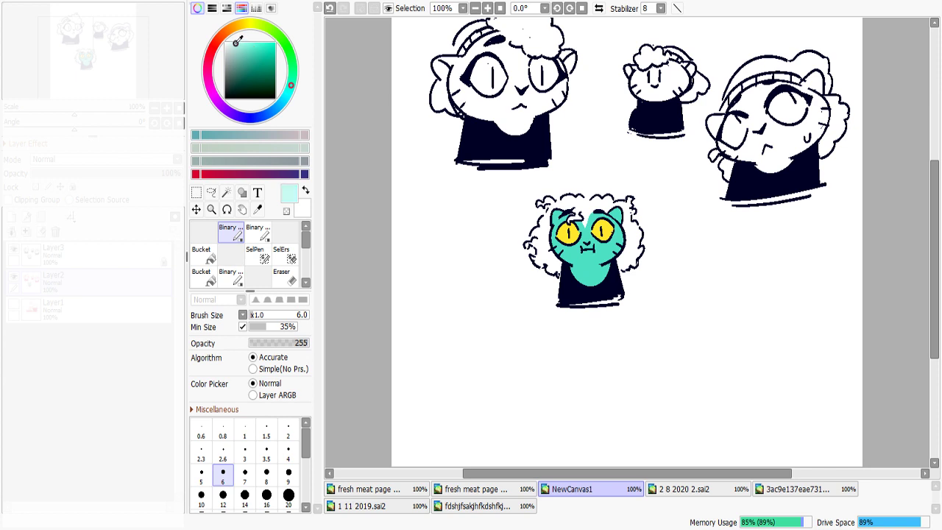
{"action": "left_click_drag", "start_coordinate": [286, 73], "coordinate": [275, 33]}
{"action": "left_click", "coordinate": [288, 497]}
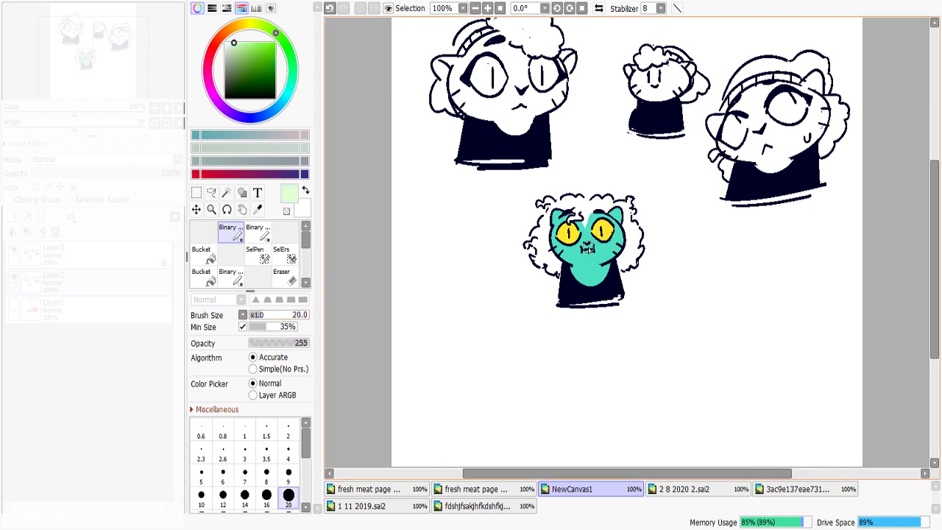
{"action": "left_click_drag", "start_coordinate": [587, 244], "coordinate": [599, 245]}
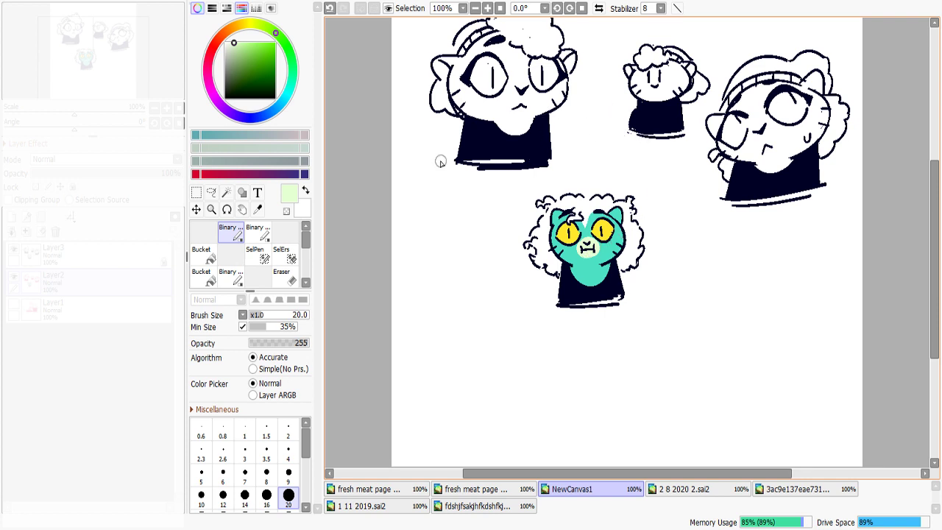
Check the striped cat reference, undo the muzzle patch, and paint a smaller pale green patch around the mouth with a size 6 brush
{"action": "left_click", "coordinate": [222, 474]}
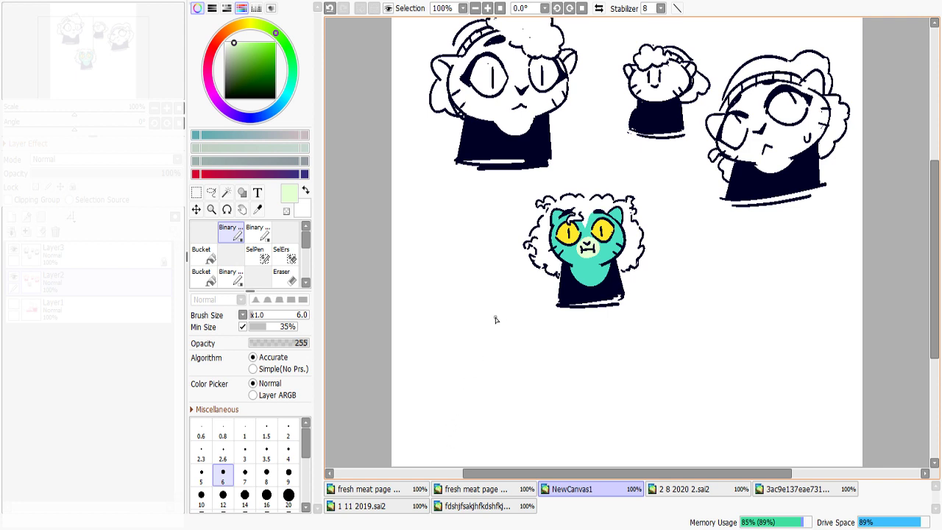
{"action": "left_click", "coordinate": [676, 490]}
{"action": "left_click", "coordinate": [765, 491]}
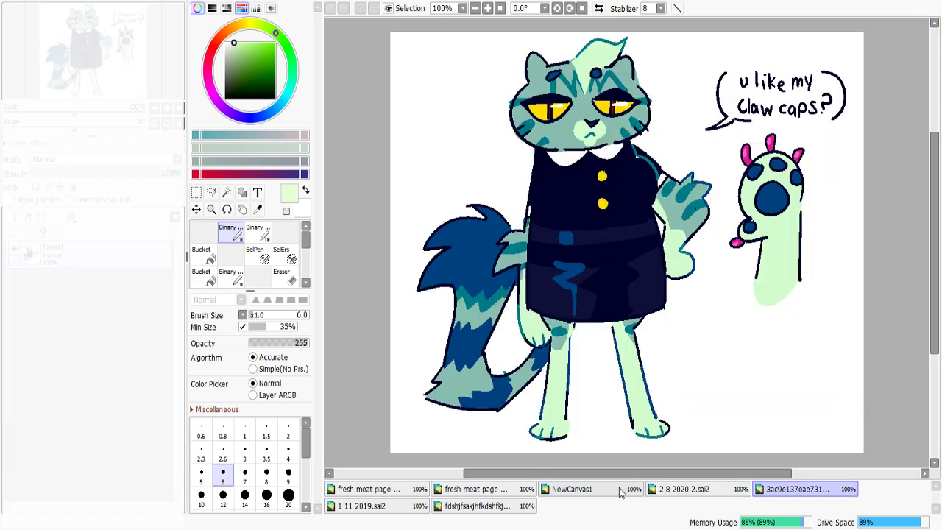
{"action": "left_click", "coordinate": [571, 489]}
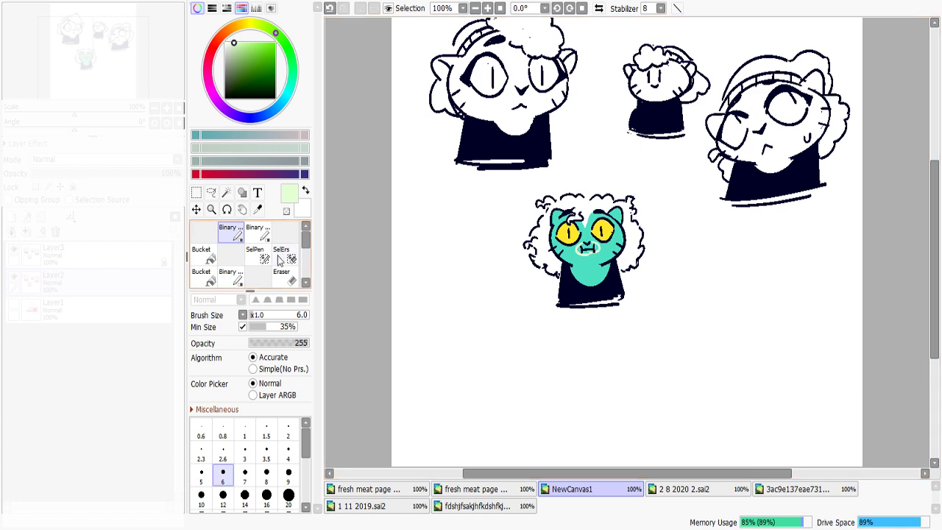
{"action": "key", "text": "ctrl+z"}
{"action": "left_click_drag", "start_coordinate": [584, 246], "coordinate": [589, 247]}
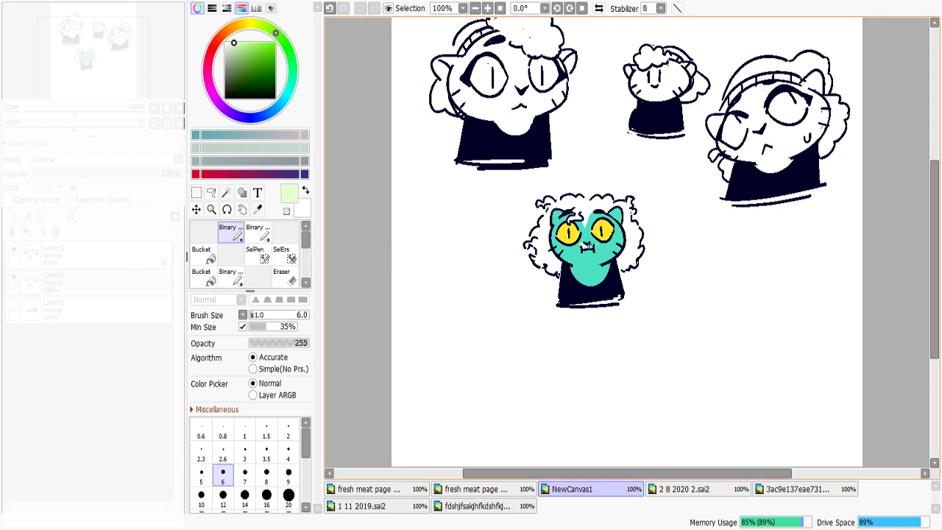
{"action": "left_click", "coordinate": [592, 253], "text": "alt"}
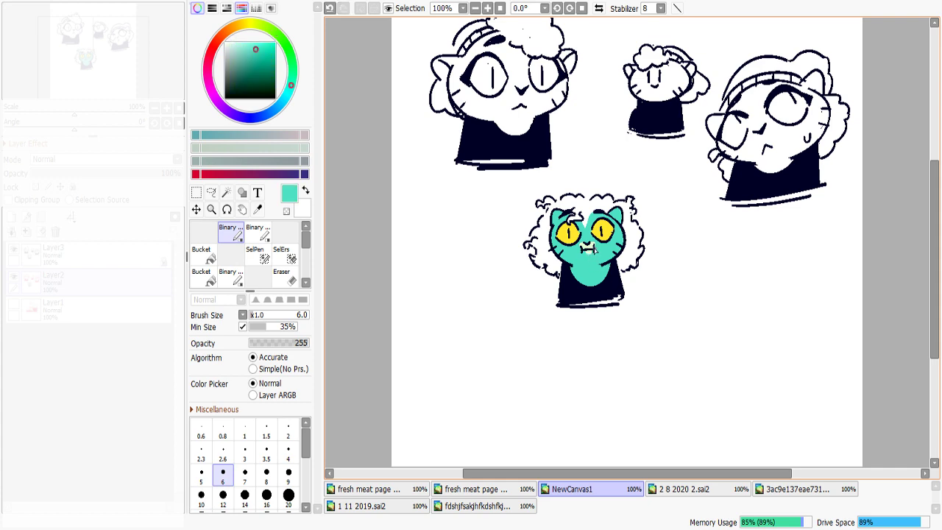
{"action": "left_click", "coordinate": [593, 241], "text": "alt"}
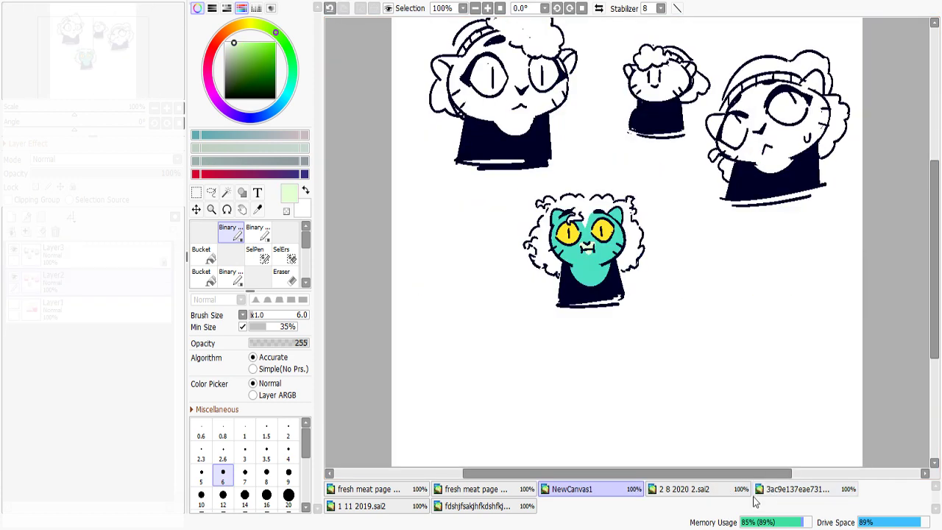
Check the striped cat references, mix a darker teal from the face green, and paint a small stripe on the curly-haired cat's cheek
{"action": "left_click", "coordinate": [772, 490]}
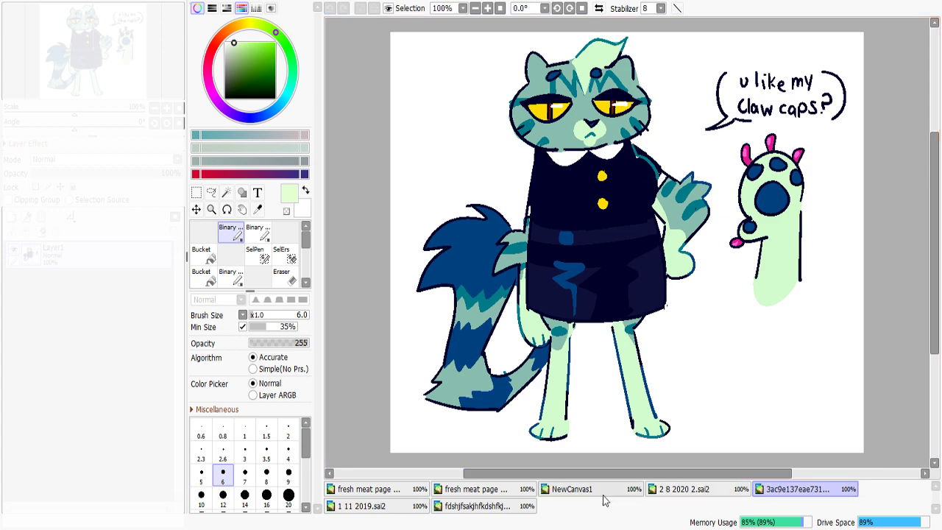
{"action": "left_click", "coordinate": [383, 507]}
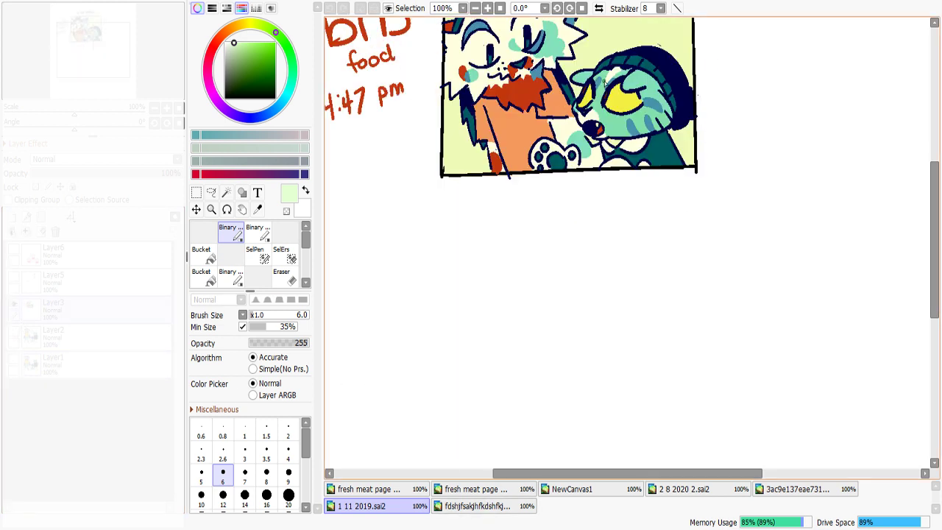
{"action": "left_click", "coordinate": [478, 491]}
{"action": "left_click", "coordinate": [563, 492]}
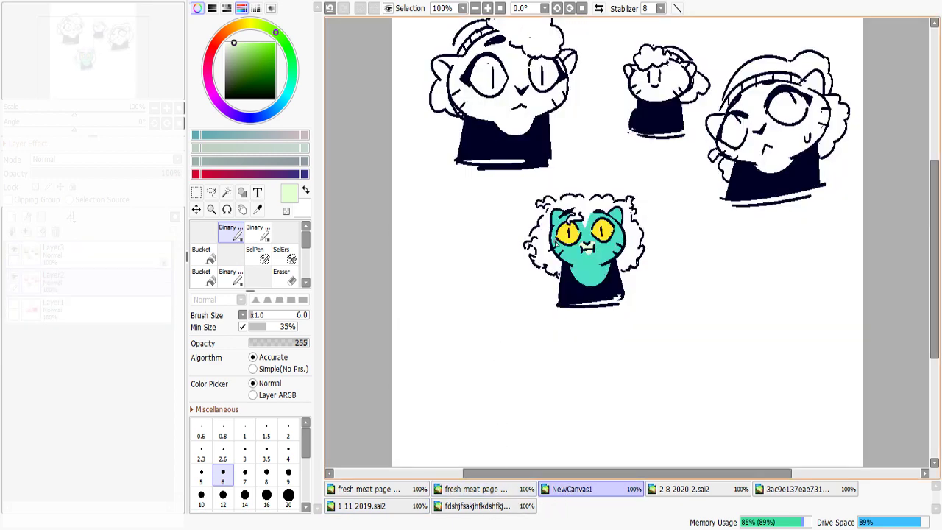
{"action": "left_click", "coordinate": [592, 273], "text": "alt"}
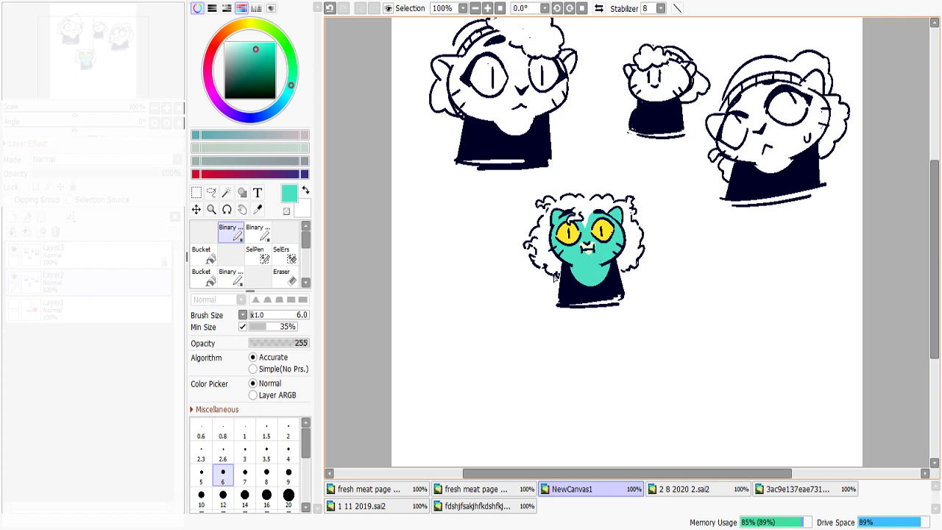
{"action": "left_click", "coordinate": [264, 64]}
{"action": "left_click_drag", "start_coordinate": [282, 99], "coordinate": [284, 104]}
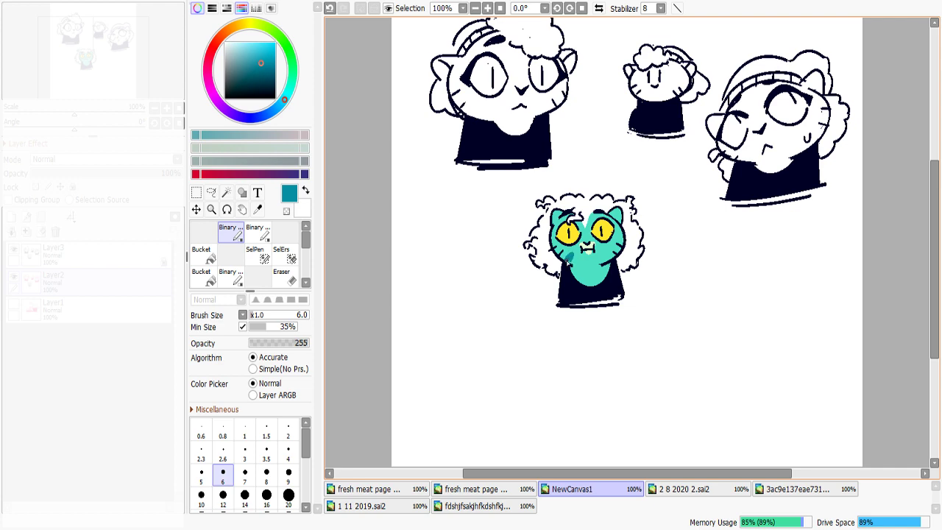
{"action": "key", "text": "ctrl+z"}
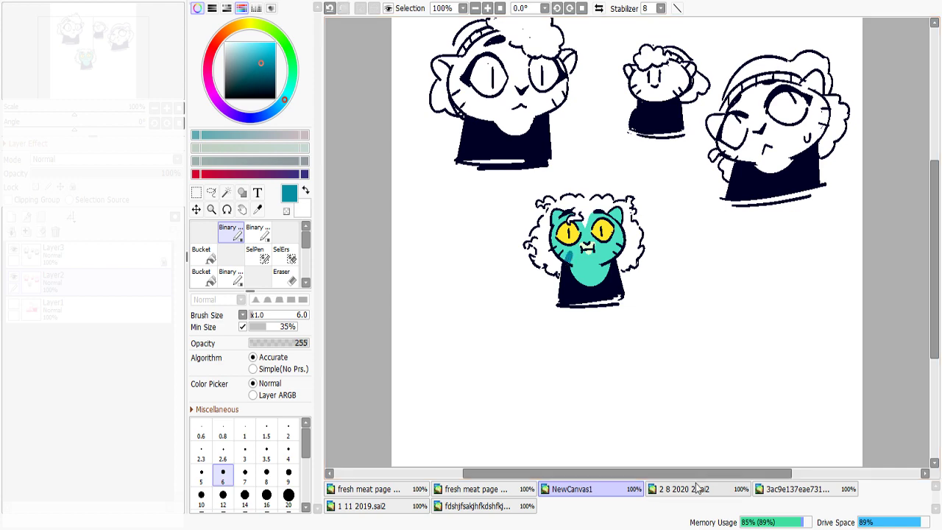
Look through the other open drawings for the striped cat's markings and return to NewCanvas1
{"action": "left_click", "coordinate": [703, 489]}
{"action": "left_click", "coordinate": [754, 487]}
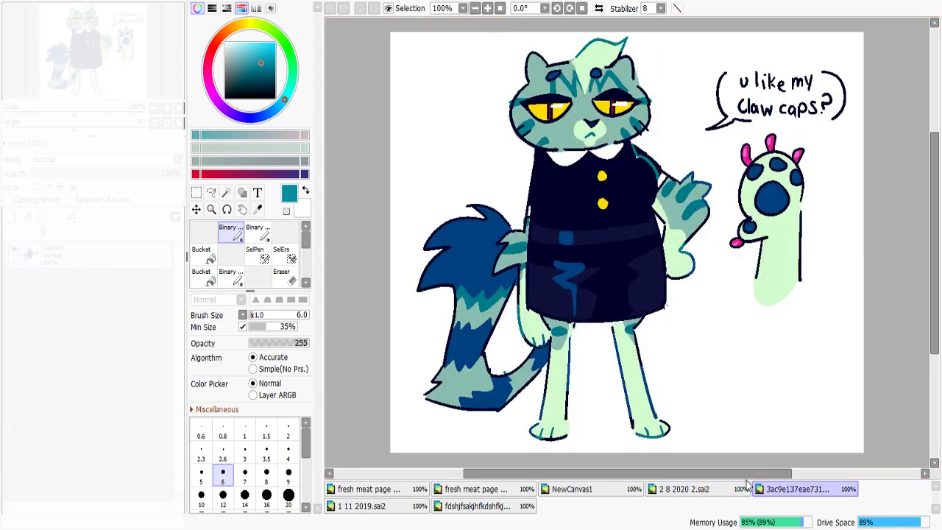
{"action": "left_click", "coordinate": [688, 488]}
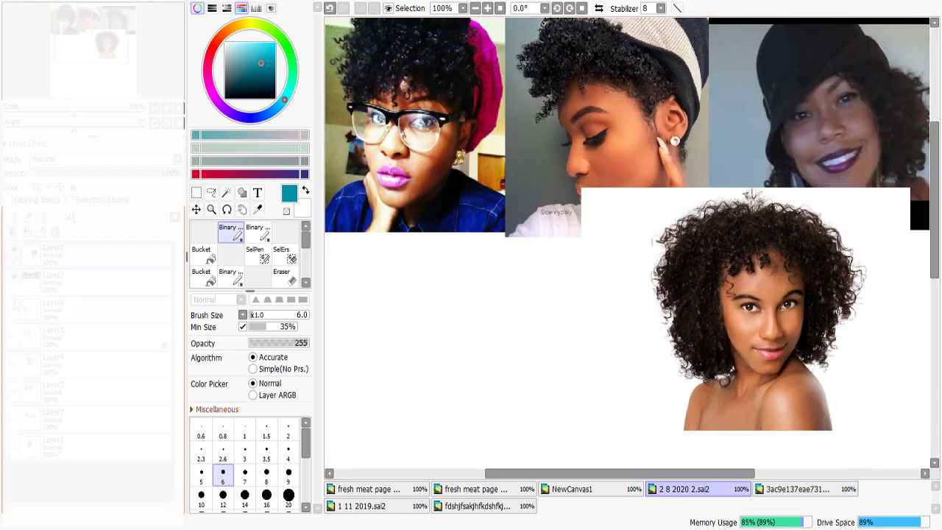
{"action": "left_click", "coordinate": [556, 489]}
{"action": "left_click", "coordinate": [464, 506]}
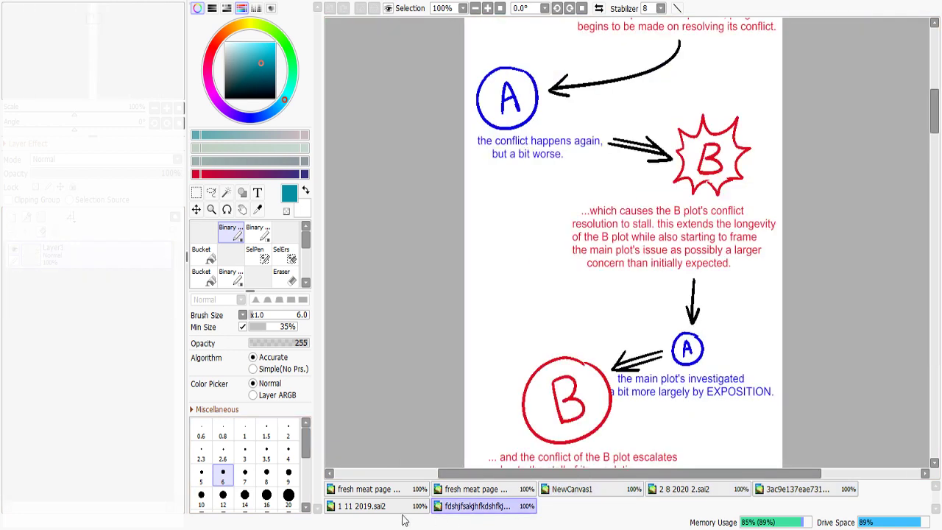
{"action": "left_click", "coordinate": [397, 507]}
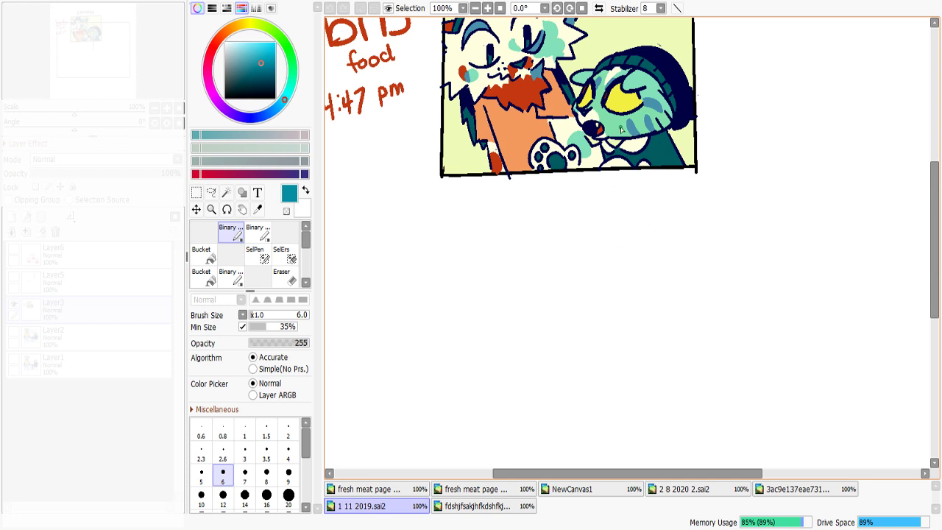
{"action": "left_click", "coordinate": [585, 491]}
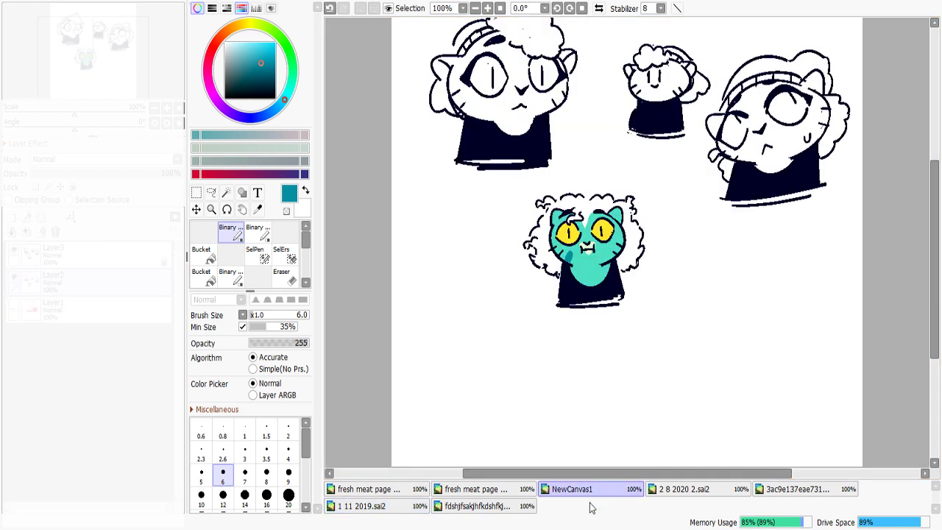
Pick the pale green from the mouth patch, outline a chest patch across the cat's neck, and Bucket-fill it
{"action": "right_click", "coordinate": [589, 253]}
{"action": "mouse_move", "coordinate": [577, 272]}
{"action": "left_mouse_down"}
{"action": "mouse_move", "coordinate": [608, 281]}
{"action": "mouse_move", "coordinate": [599, 266]}
{"action": "left_mouse_up"}
{"action": "key", "text": "ctrl+z"}
{"action": "left_click", "coordinate": [203, 252]}
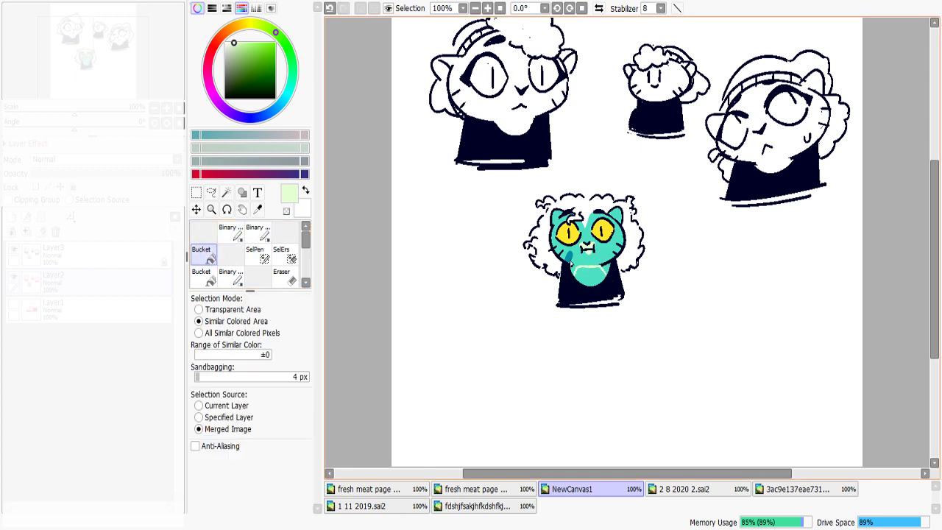
{"action": "left_click", "coordinate": [578, 275]}
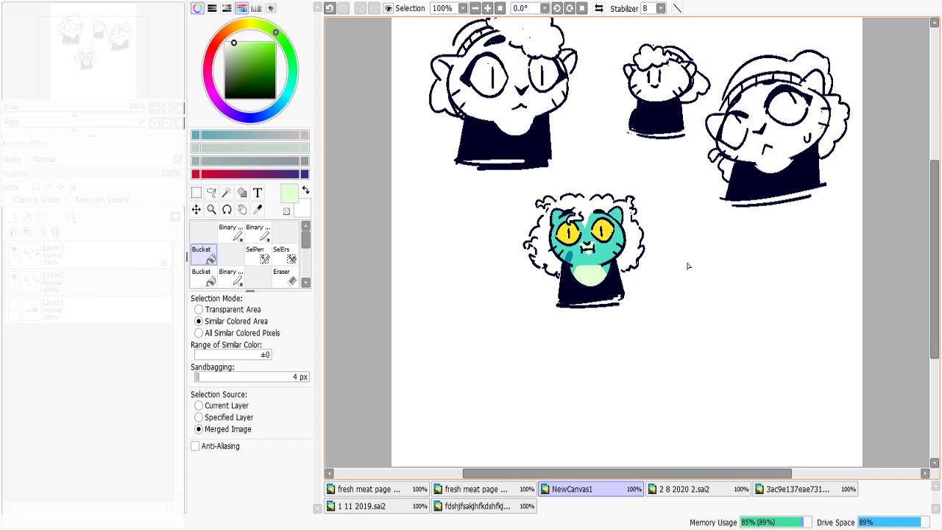
Try touching up the edge of the pale chest patch with the face green, and undo the latest strokes
{"action": "left_click", "coordinate": [229, 231]}
{"action": "left_click", "coordinate": [588, 253], "text": "alt"}
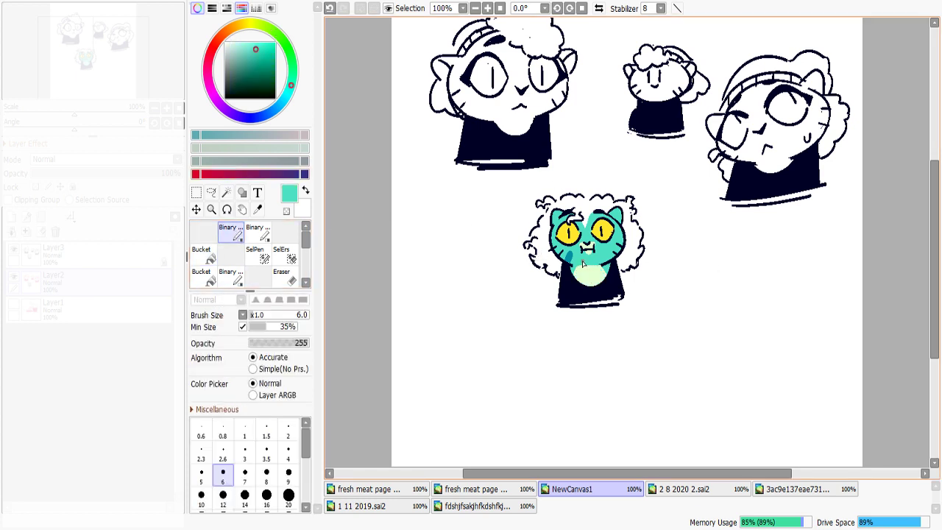
{"action": "left_click_drag", "start_coordinate": [571, 276], "coordinate": [584, 264]}
{"action": "key", "text": "ctrl+z"}
{"action": "left_click", "coordinate": [588, 277], "text": "alt"}
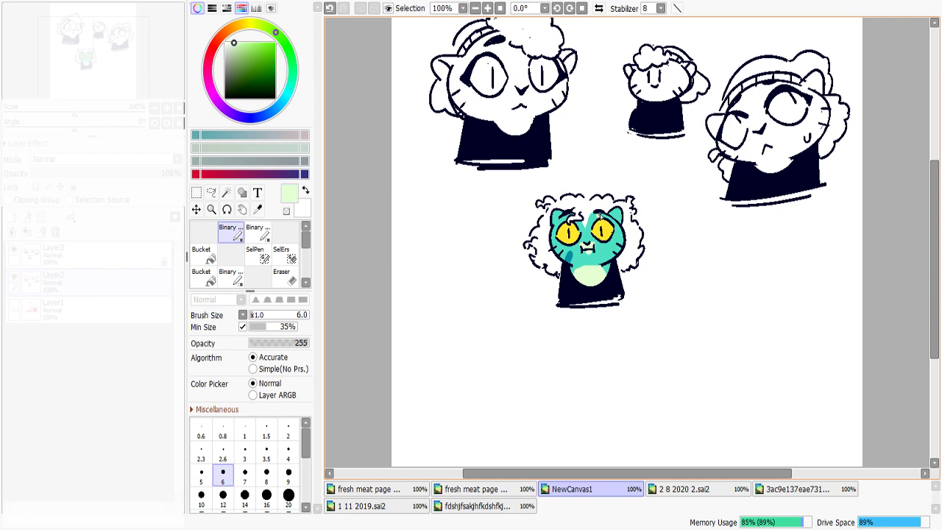
{"action": "key", "text": "ctrl+z"}
Pick the dark teal from the curly-haired cat's cheek stripe and paint matching stripes on both cheeks
{"action": "left_click", "coordinate": [567, 255], "text": "alt"}
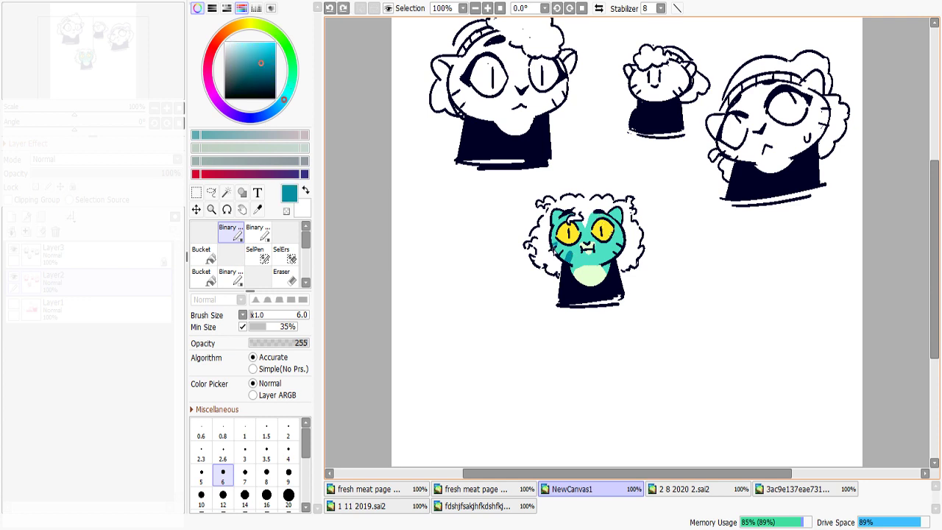
{"action": "left_click_drag", "start_coordinate": [553, 245], "coordinate": [557, 254]}
{"action": "key", "text": "ctrl+z"}
{"action": "key", "text": "ctrl+y"}
{"action": "left_click_drag", "start_coordinate": [608, 250], "coordinate": [615, 260]}
{"action": "key", "text": "ctrl+z"}
Try dark teal marks beside the curly-haired cat's eye on the face edge, and undo them
{"action": "left_click", "coordinate": [637, 237]}
{"action": "key", "text": "ctrl+z"}
{"action": "left_click", "coordinate": [617, 229]}
{"action": "key", "text": "ctrl+z"}
{"action": "mouse_move", "coordinate": [614, 228]}
{"action": "left_mouse_down"}
{"action": "mouse_move", "coordinate": [628, 239]}
{"action": "mouse_move", "coordinate": [635, 230]}
{"action": "left_mouse_up"}
{"action": "key", "text": "ctrl+z"}
Pick the navy line color, check the striped cat in the 3ac9e137eae731... and 1 11 2019.sai2 drawings, and return to NewCanvas1
{"action": "left_click", "coordinate": [622, 228], "text": "alt"}
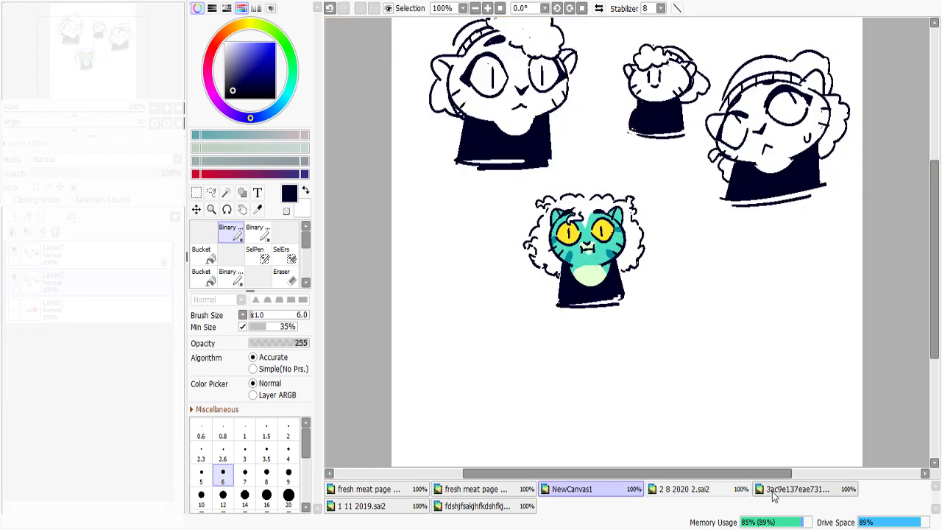
{"action": "left_click", "coordinate": [772, 489]}
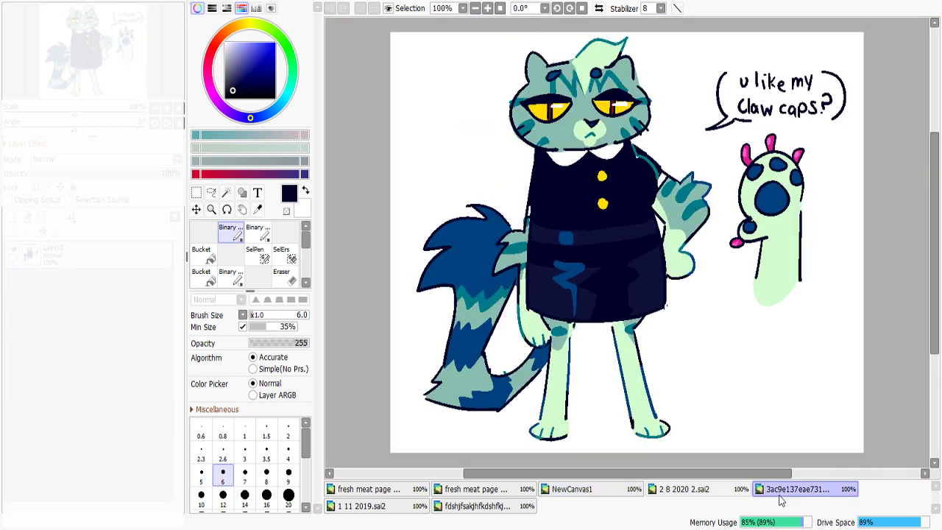
{"action": "left_click", "coordinate": [394, 506]}
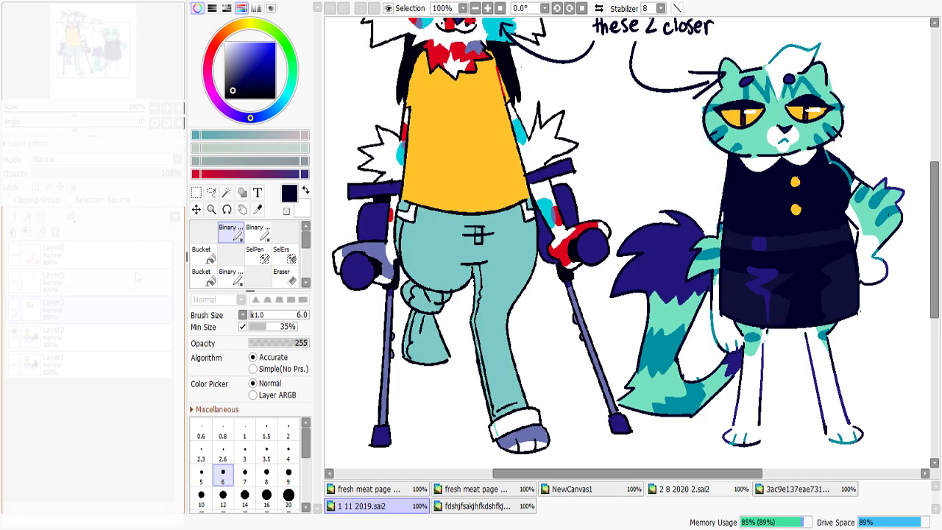
{"action": "left_click_drag", "start_coordinate": [933, 210], "coordinate": [933, 183]}
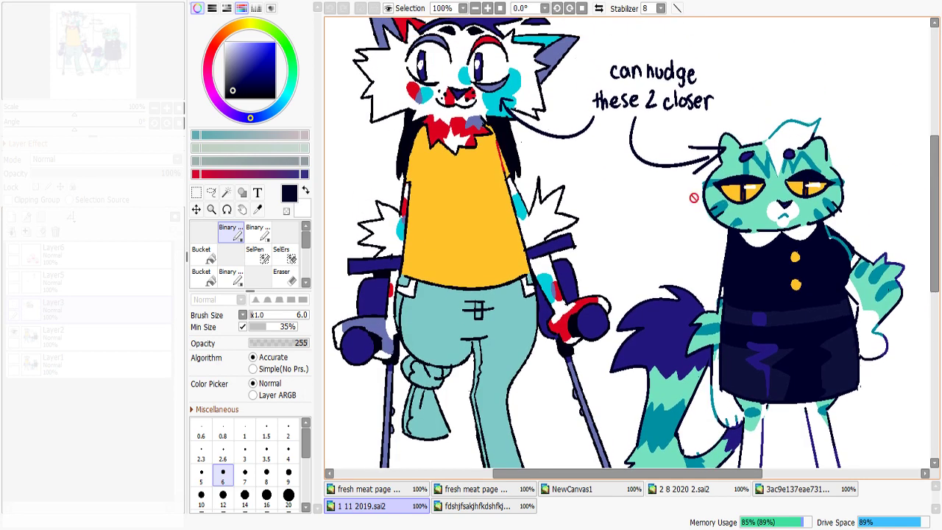
{"action": "left_click", "coordinate": [609, 489]}
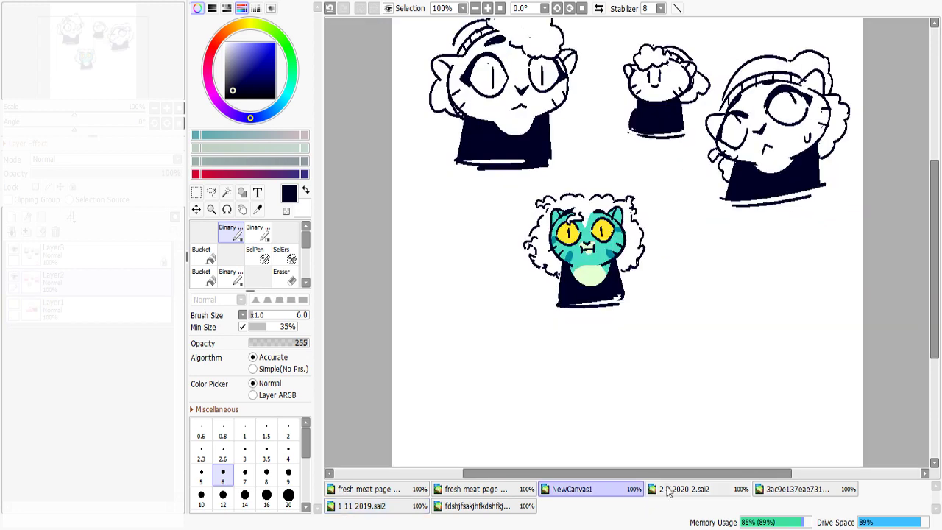
Bucket-fill both of the curly-haired cat's inner ears with navy, and pick up the face green
{"action": "left_click", "coordinate": [202, 254]}
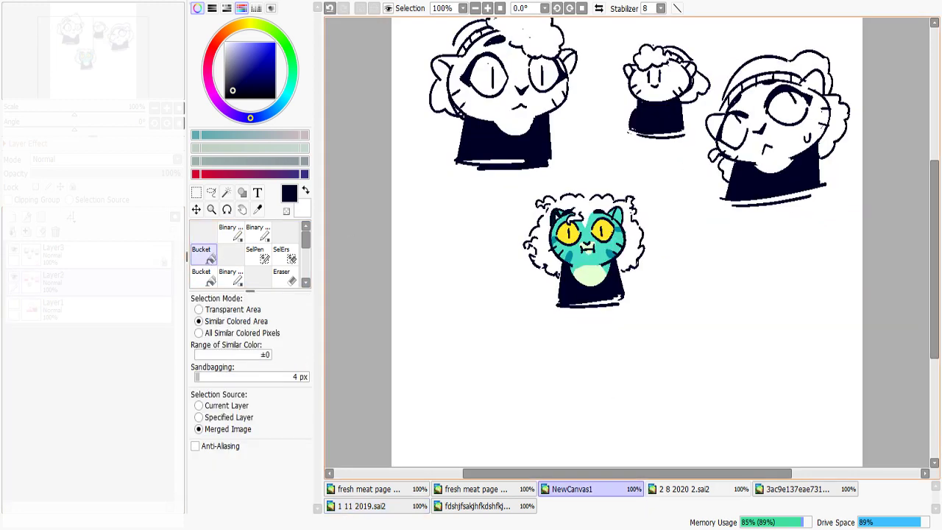
{"action": "left_click", "coordinate": [230, 232]}
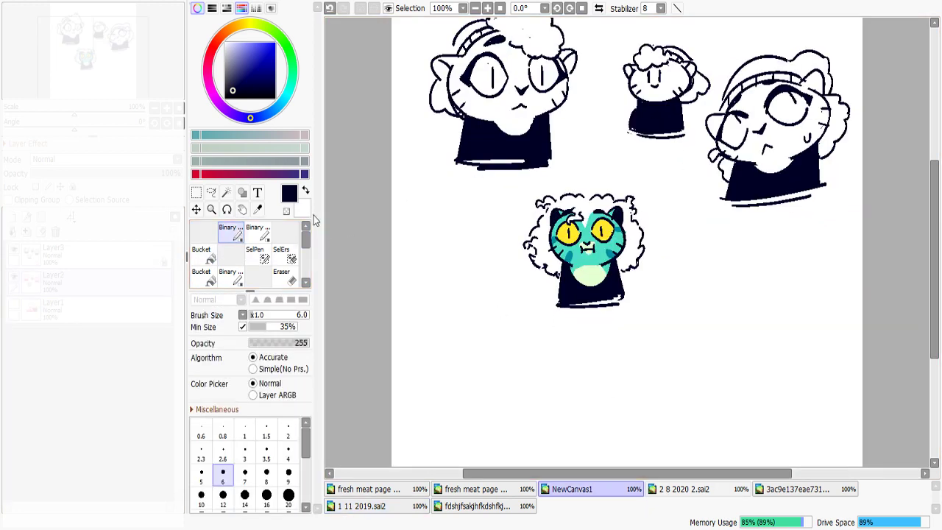
{"action": "left_click", "coordinate": [605, 218], "text": "alt"}
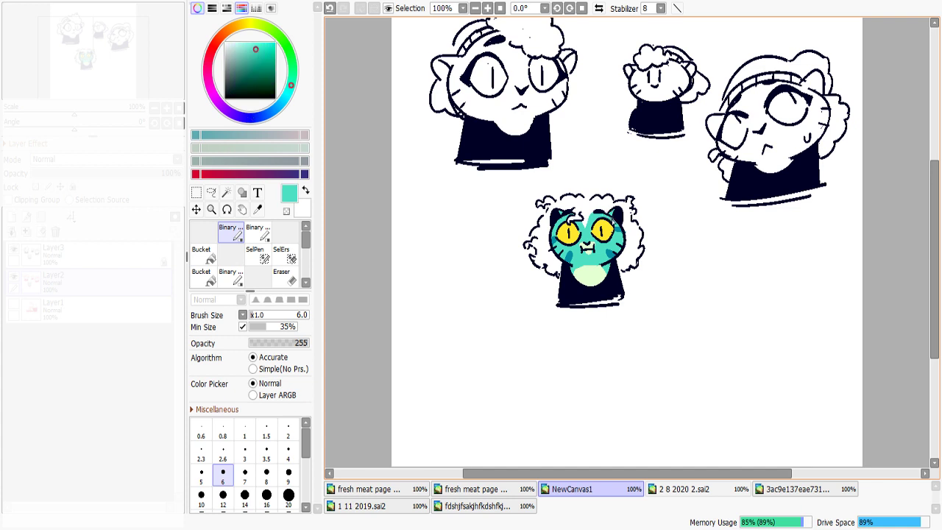
Pick the chest patch's pale green, make it slightly more saturated, and recolor the patch using Bucket with All Similar Colored Pixels
{"action": "left_click", "coordinate": [588, 282], "text": "alt"}
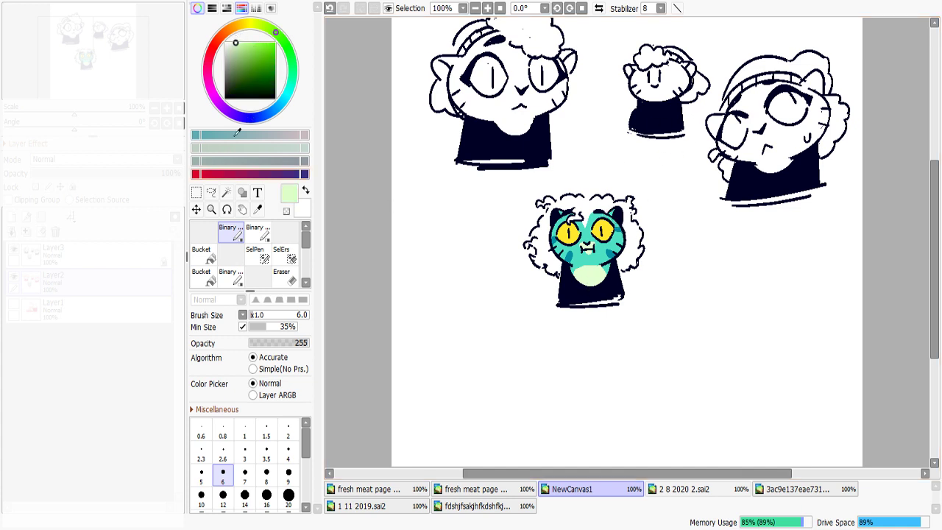
{"action": "left_click", "coordinate": [201, 253]}
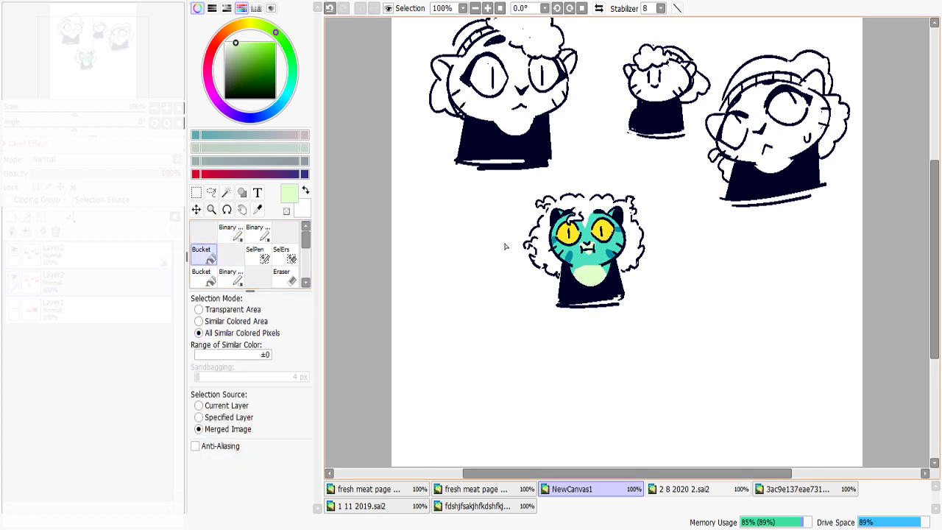
{"action": "left_click", "coordinate": [234, 234]}
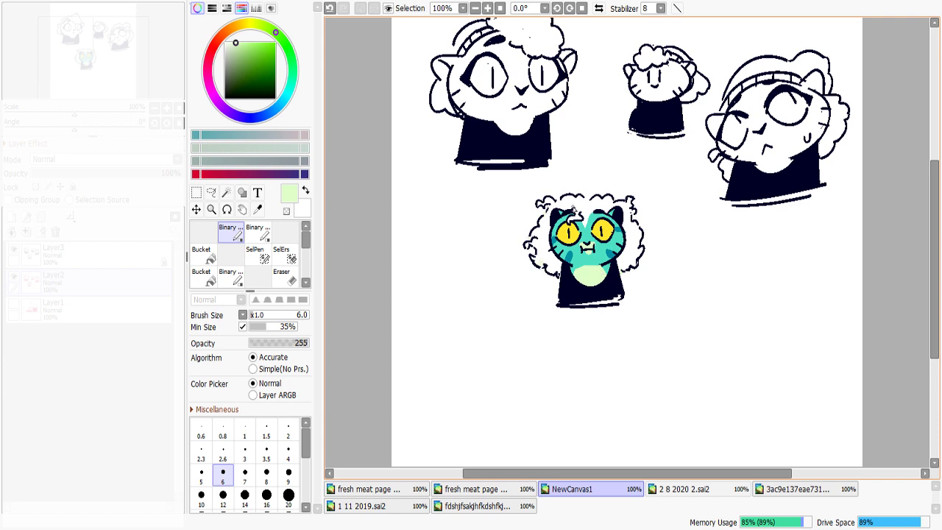
Try filling the curly hair with pale green using All Similar Colored Pixels, and undo the fill
{"action": "left_click", "coordinate": [210, 253]}
{"action": "left_click", "coordinate": [592, 213]}
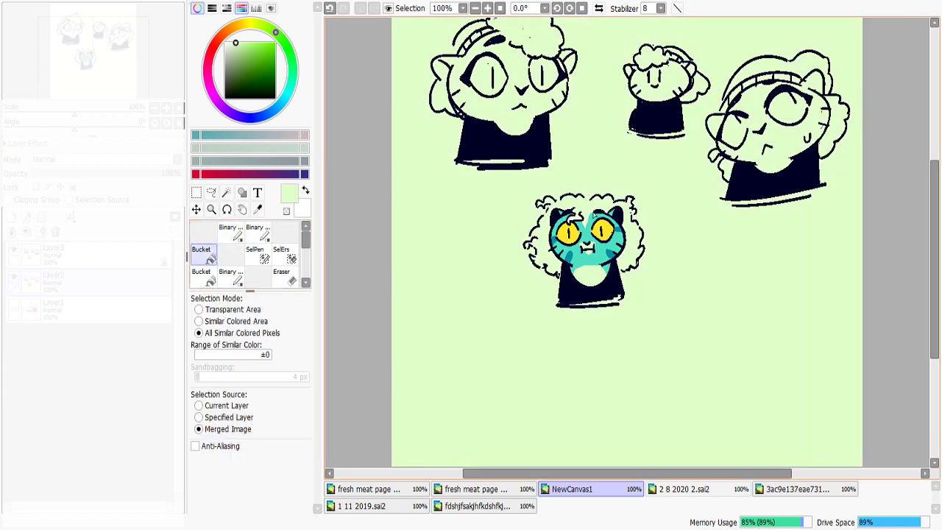
{"action": "key", "text": "ctrl+z"}
Set the Bucket to Similar Colored Area, try filling the curly hair with pale green, and undo the fills
{"action": "left_click", "coordinate": [199, 321]}
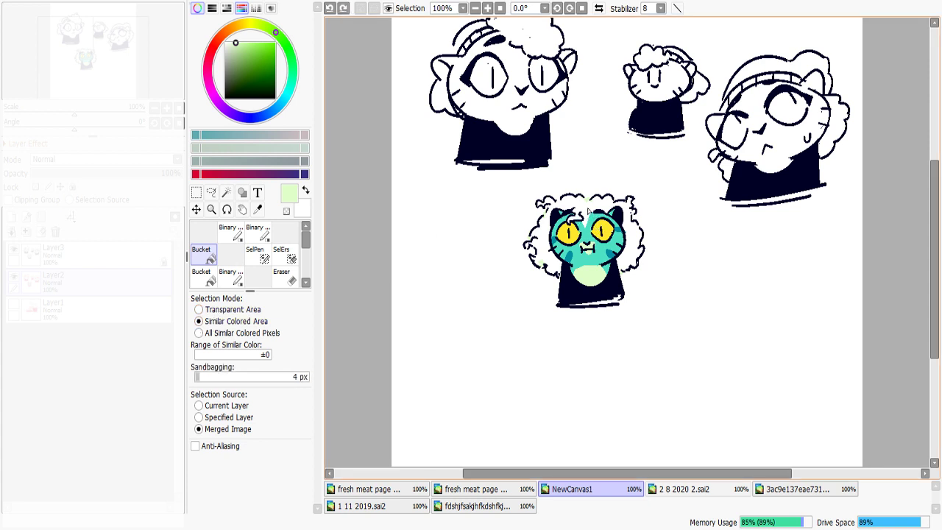
{"action": "left_click", "coordinate": [585, 219]}
{"action": "key", "text": "ctrl+z"}
{"action": "left_click", "coordinate": [230, 231]}
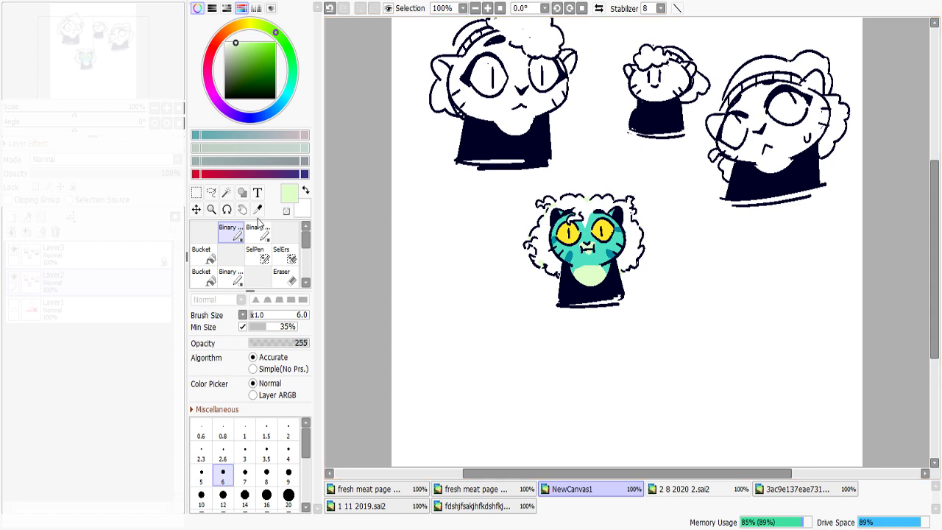
{"action": "left_click", "coordinate": [201, 254]}
{"action": "left_click", "coordinate": [604, 216]}
{"action": "key", "text": "ctrl+z"}
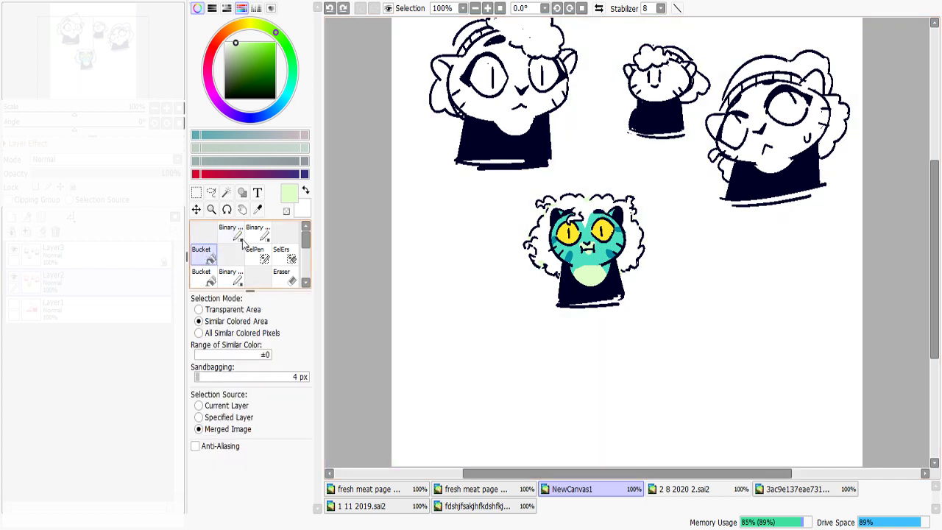
Set the Bucket's selection source to Current Layer and fill all sections of the curly hair with pale green
{"action": "left_click", "coordinate": [227, 407]}
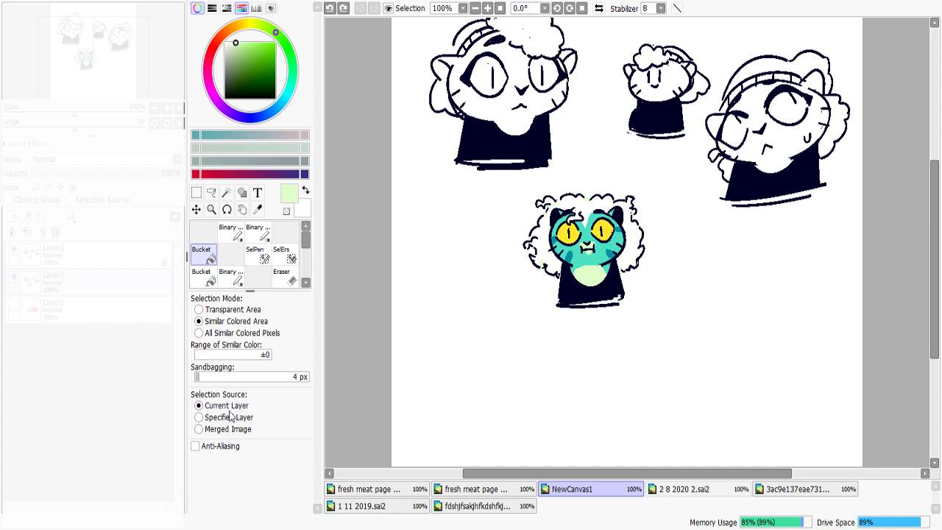
{"action": "left_click", "coordinate": [230, 231]}
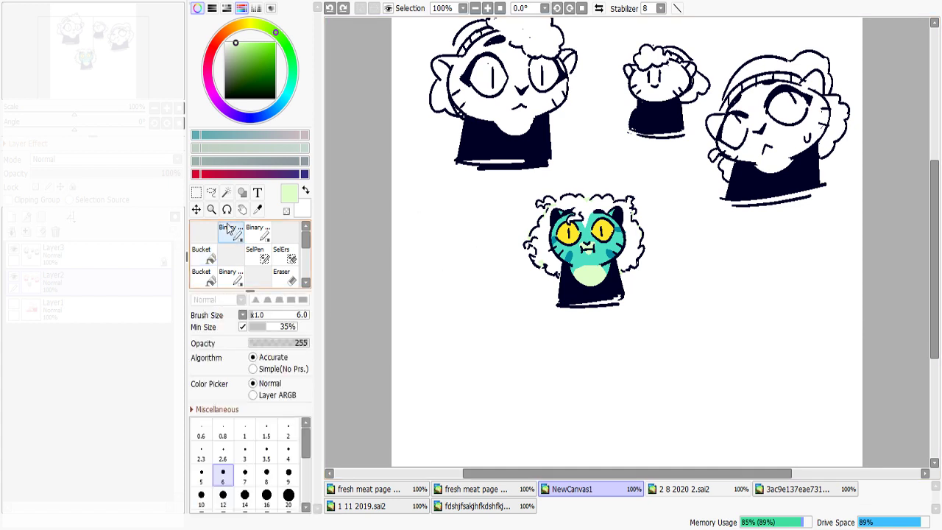
{"action": "left_click", "coordinate": [624, 208]}
{"action": "left_click", "coordinate": [203, 253]}
{"action": "left_click", "coordinate": [593, 209]}
{"action": "left_click", "coordinate": [633, 243]}
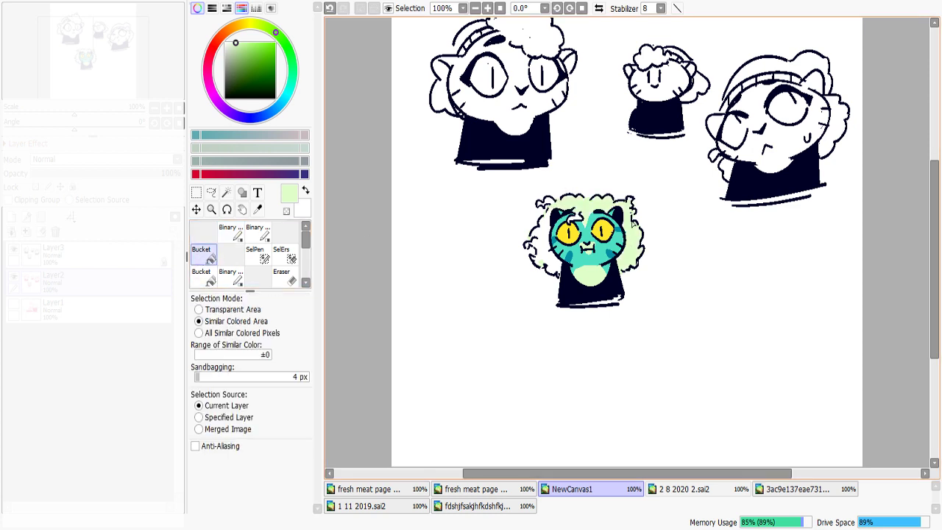
{"action": "left_click", "coordinate": [547, 230]}
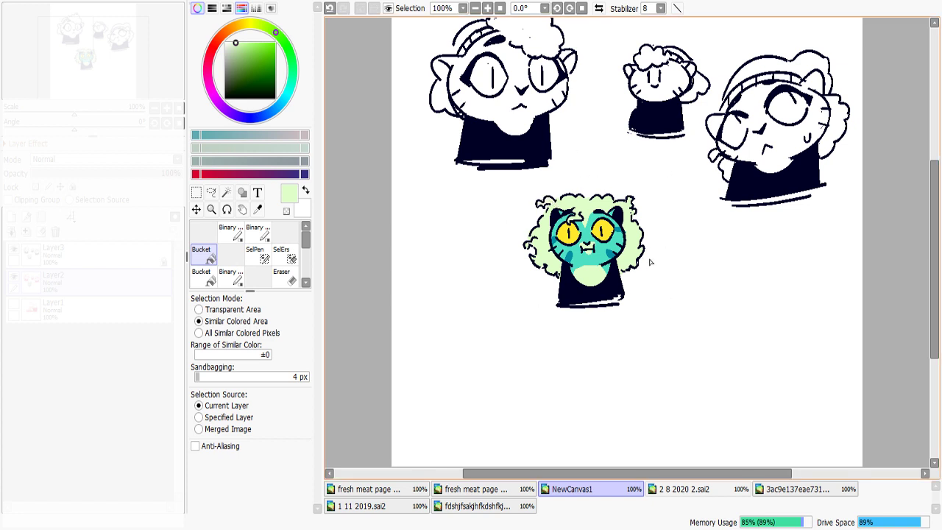
Pick the dark teal from the cheek stripe and paint a short stripe beside the curly-haired cat's eye
{"action": "left_click", "coordinate": [229, 232]}
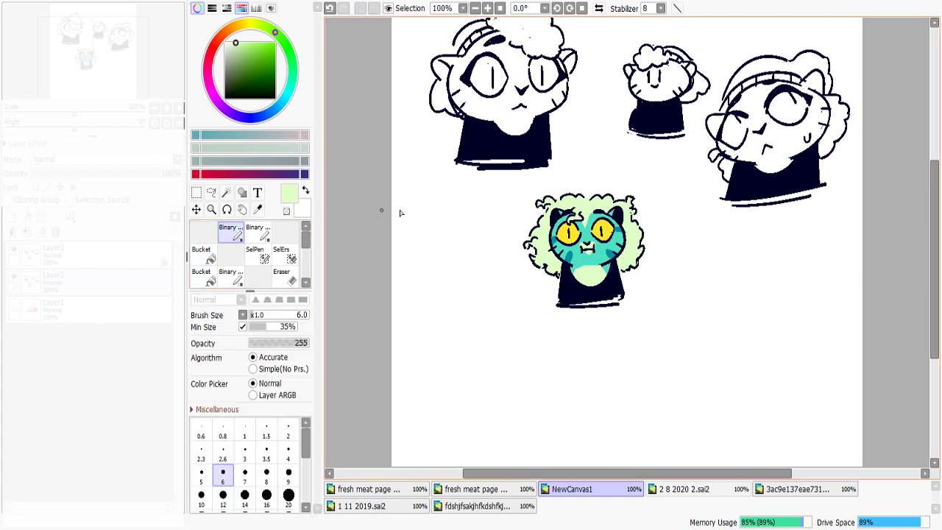
{"action": "left_click", "coordinate": [613, 256], "text": "alt"}
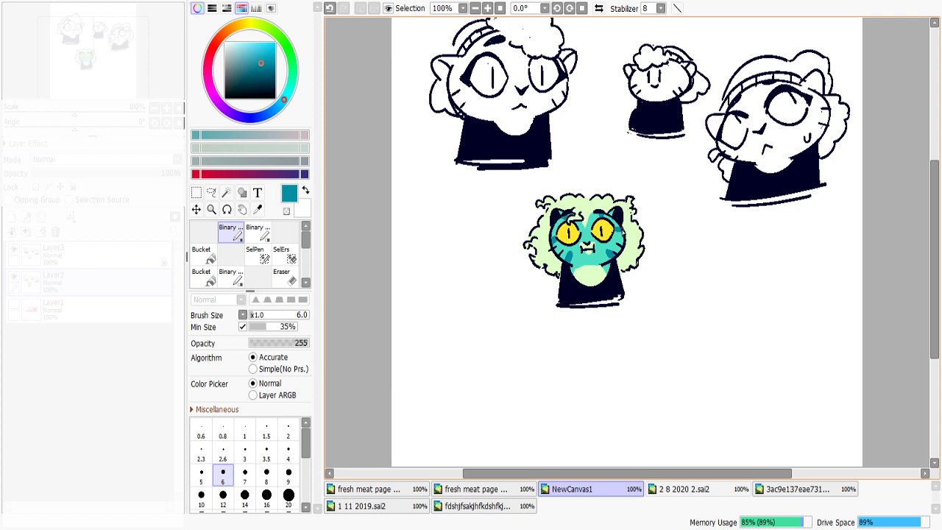
{"action": "key", "text": "ctrl+z"}
{"action": "left_click_drag", "start_coordinate": [620, 231], "coordinate": [619, 240]}
Pick the face green from the curly-haired cat, try Bucket-filling the large beanie cat's face, and undo the fill
{"action": "left_click_drag", "start_coordinate": [934, 277], "coordinate": [934, 245]}
{"action": "right_click", "coordinate": [594, 324]}
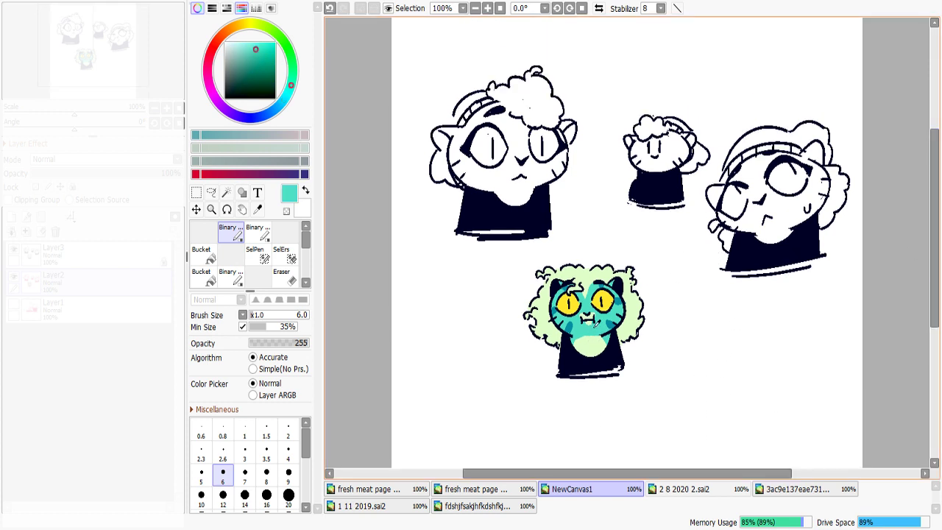
{"action": "left_click", "coordinate": [210, 251]}
{"action": "left_click", "coordinate": [505, 190]}
{"action": "key", "text": "ctrl+z"}
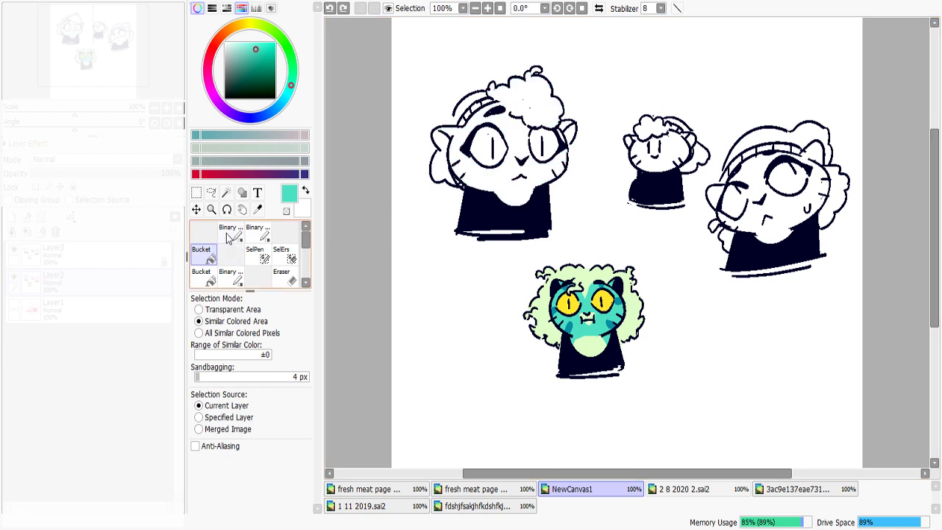
Draw a V-shaped forehead notch below the large beanie cat's curls in face green and Bucket-fill the face around it
{"action": "left_click", "coordinate": [230, 231]}
{"action": "mouse_move", "coordinate": [507, 112]}
{"action": "left_mouse_down"}
{"action": "mouse_move", "coordinate": [489, 117]}
{"action": "mouse_move", "coordinate": [501, 109]}
{"action": "mouse_move", "coordinate": [516, 134]}
{"action": "mouse_move", "coordinate": [524, 118]}
{"action": "left_mouse_up"}
{"action": "key", "text": "ctrl+z"}
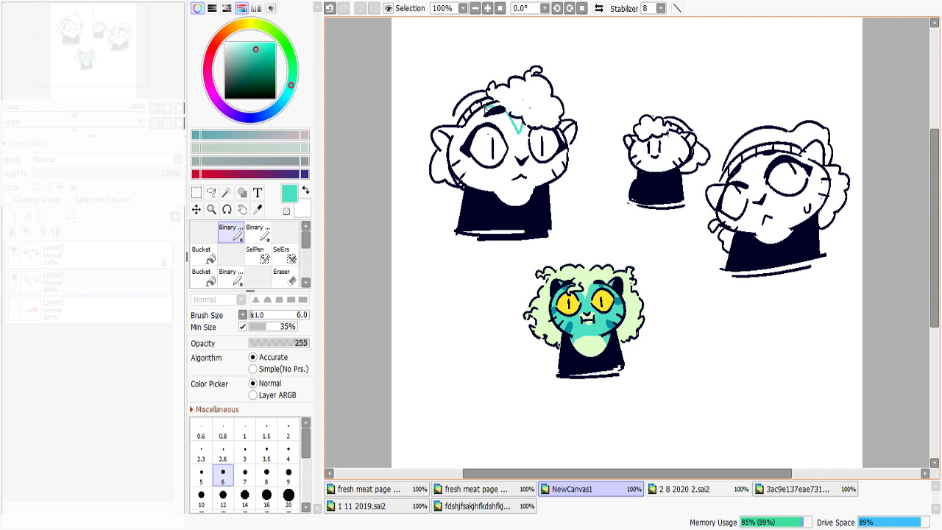
{"action": "key", "text": "ctrl+z"}
{"action": "mouse_move", "coordinate": [500, 110]}
{"action": "left_mouse_down"}
{"action": "mouse_move", "coordinate": [478, 120]}
{"action": "mouse_move", "coordinate": [482, 110]}
{"action": "left_mouse_up"}
{"action": "key", "text": "ctrl+z"}
{"action": "left_click", "coordinate": [203, 255]}
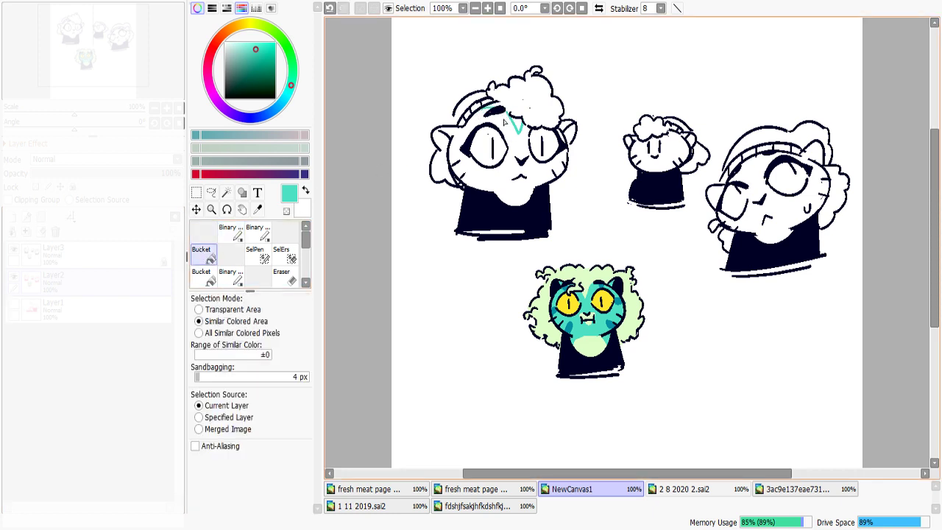
{"action": "left_click", "coordinate": [504, 139]}
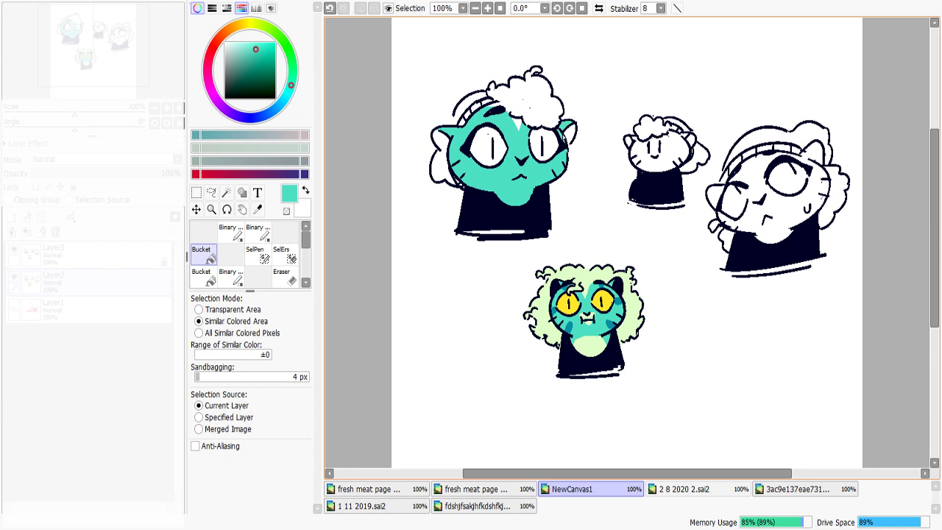
Pick the dark teal from the cheek stripe and Bucket-fill the large cat's beanie and its band
{"action": "left_click", "coordinate": [615, 323], "text": "alt"}
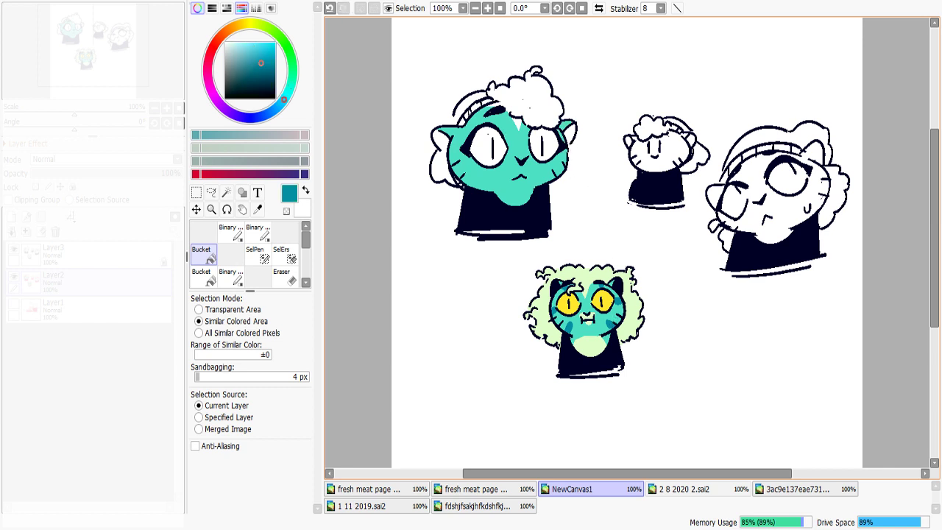
{"action": "left_click", "coordinate": [230, 231]}
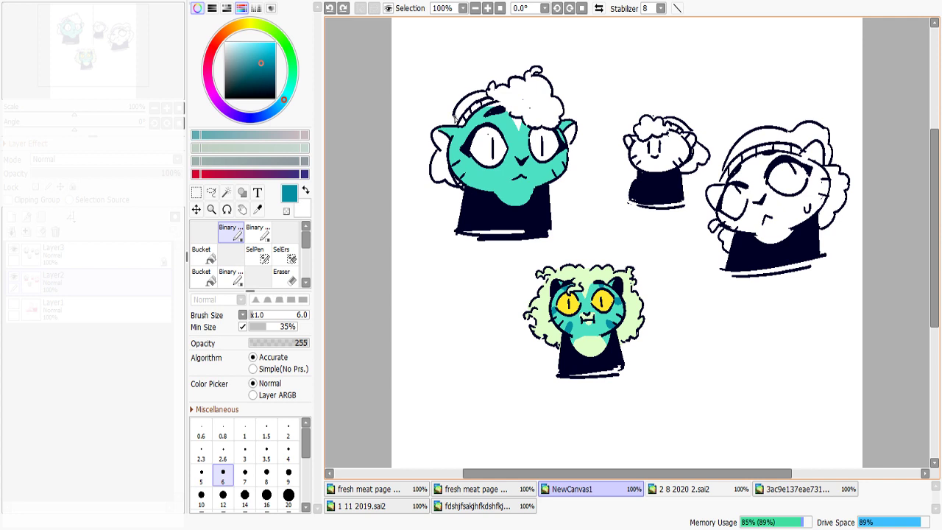
{"action": "left_click", "coordinate": [202, 253]}
{"action": "left_click", "coordinate": [471, 101]}
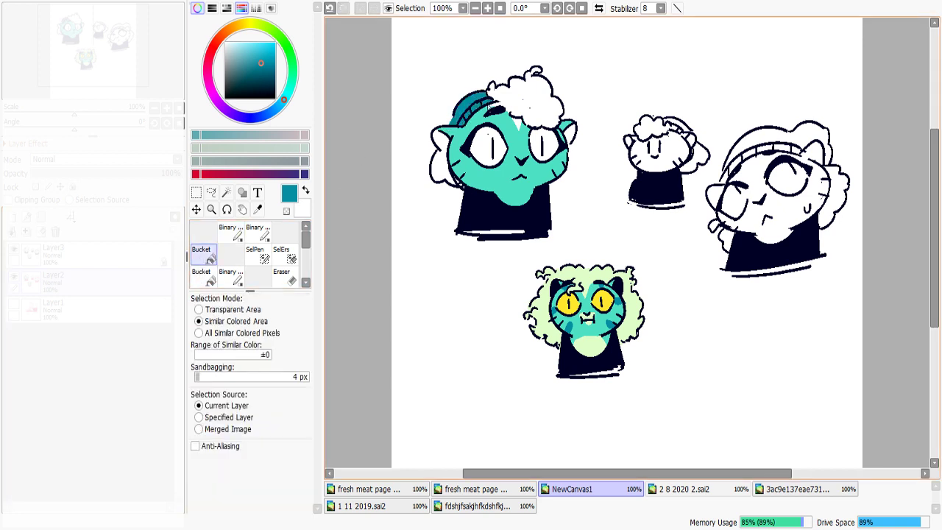
{"action": "left_click", "coordinate": [231, 232]}
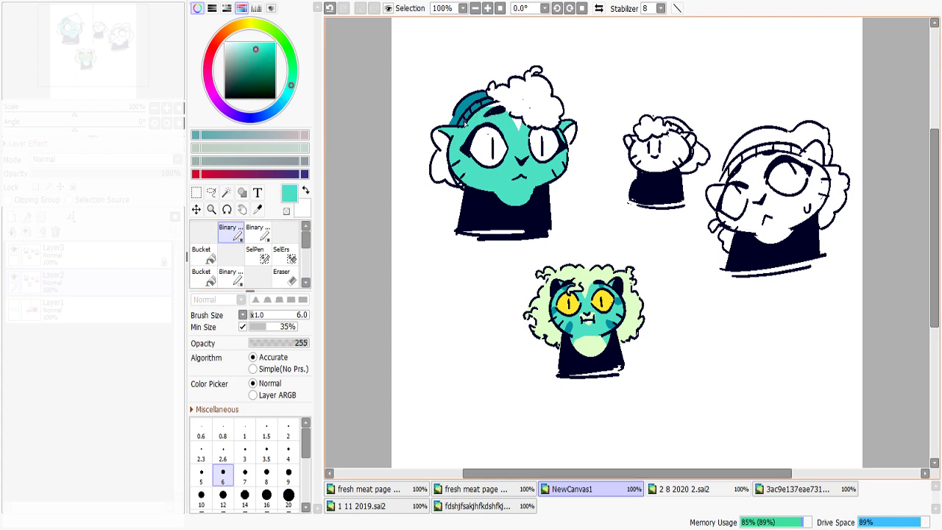
Set the brush size to 17 and fill the rounded shape behind the large cat's cheek with the beanie's dark teal
{"action": "left_click", "coordinate": [461, 110], "text": "alt"}
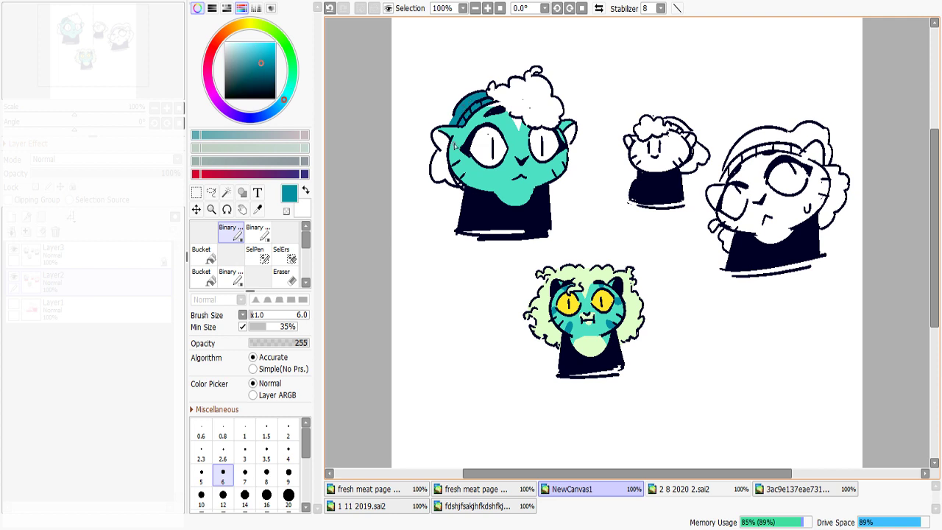
{"action": "left_click", "coordinate": [257, 314]}
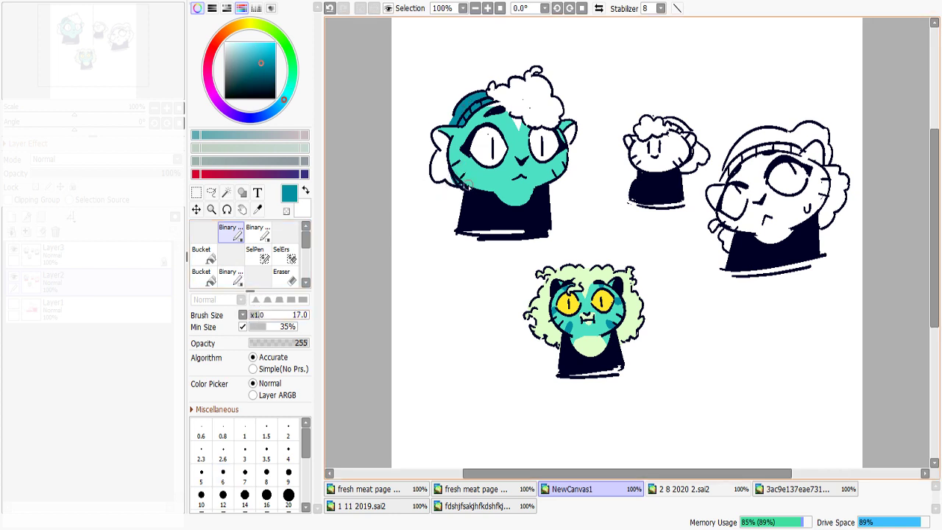
{"action": "left_click_drag", "start_coordinate": [453, 183], "coordinate": [439, 161]}
{"action": "key", "text": "ctrl+z"}
{"action": "key", "text": "ctrl+z"}
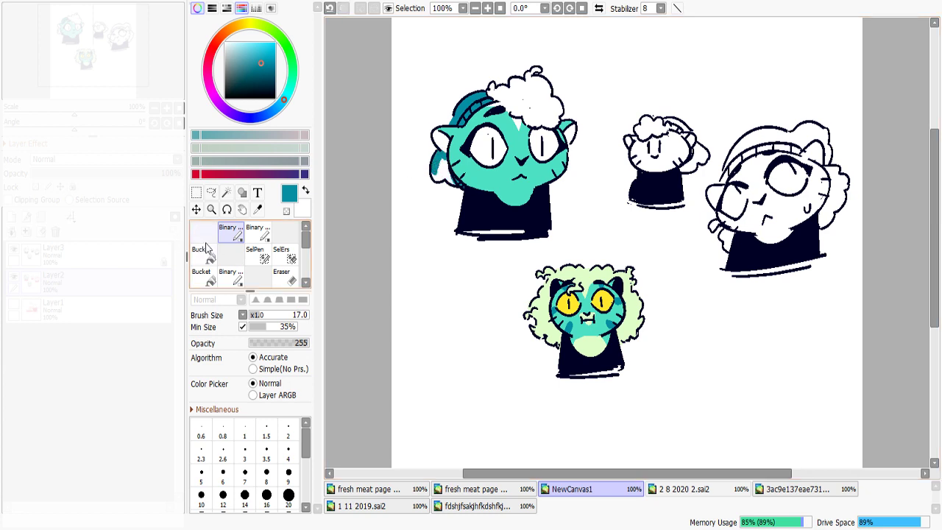
{"action": "left_click", "coordinate": [202, 254]}
{"action": "left_click", "coordinate": [437, 173]}
{"action": "left_click", "coordinate": [236, 234]}
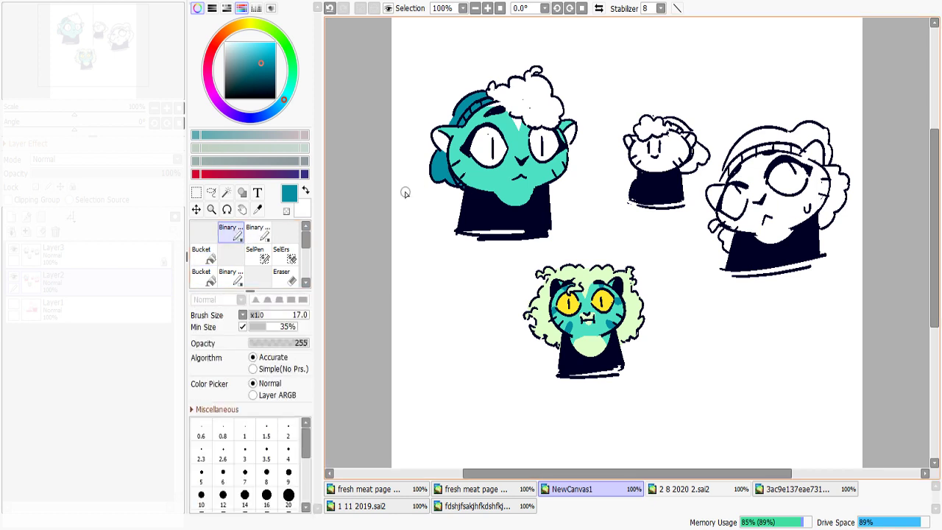
Pick the pale green from the curly-haired cat's hair and Bucket-fill the large beanie cat's curls with it
{"action": "left_click", "coordinate": [541, 309], "text": "alt"}
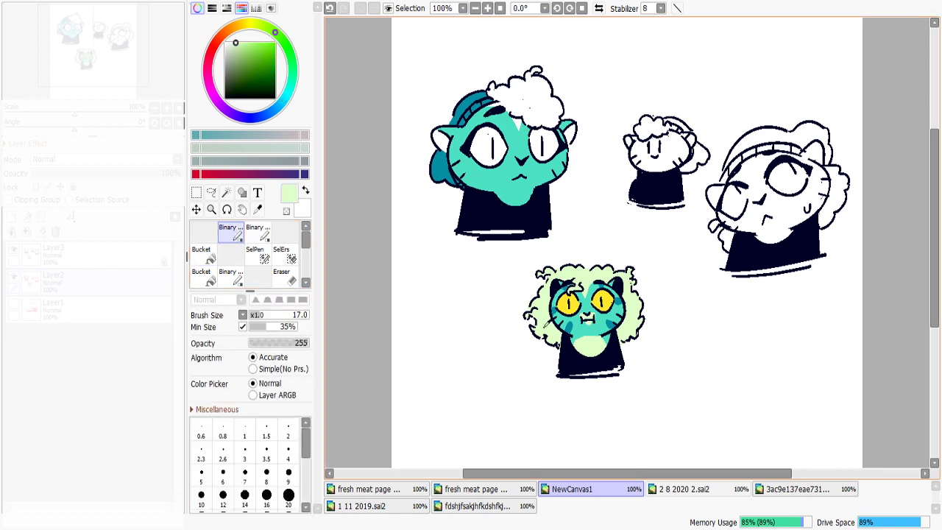
{"action": "left_click", "coordinate": [202, 254]}
{"action": "left_click", "coordinate": [530, 116]}
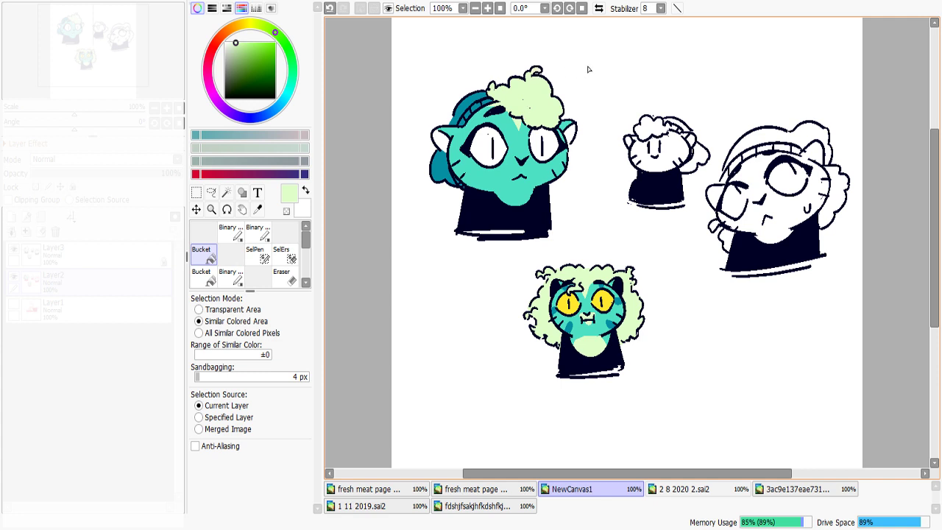
Pick the yellow from the curly-haired cat's eye and Bucket-fill both of the large beanie cat's eyes
{"action": "left_click", "coordinate": [572, 301], "text": "alt"}
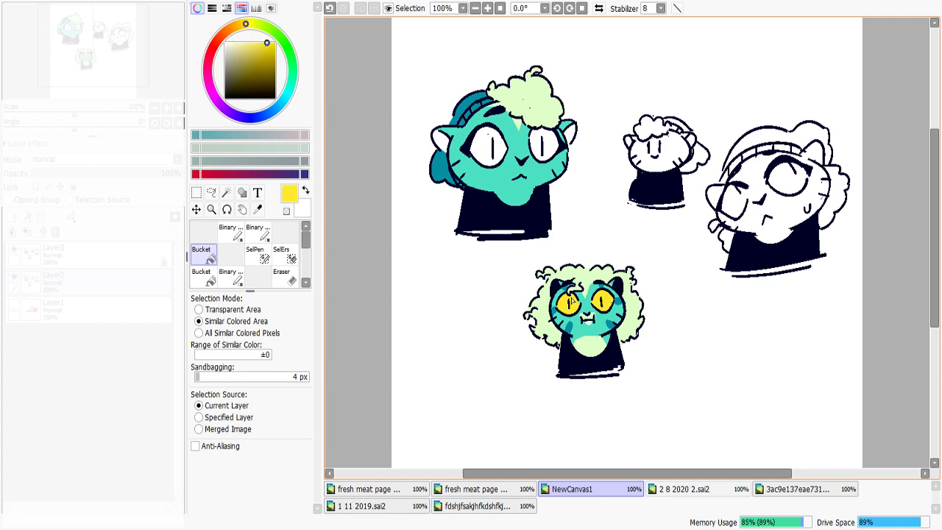
{"action": "left_click", "coordinate": [485, 145]}
{"action": "left_click", "coordinate": [552, 144]}
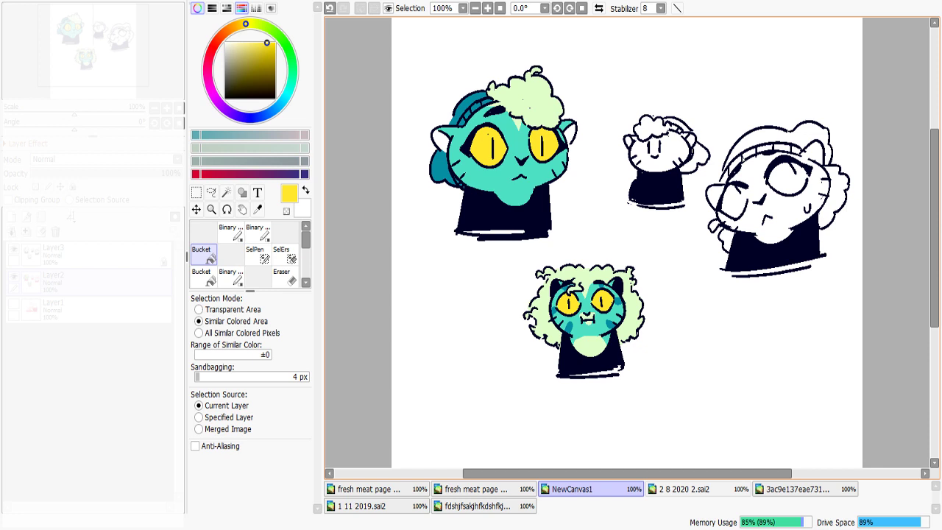
Pick the dark navy from the large cat's pupil and Bucket-fill the insides of both its ears
{"action": "left_click", "coordinate": [544, 148], "text": "alt"}
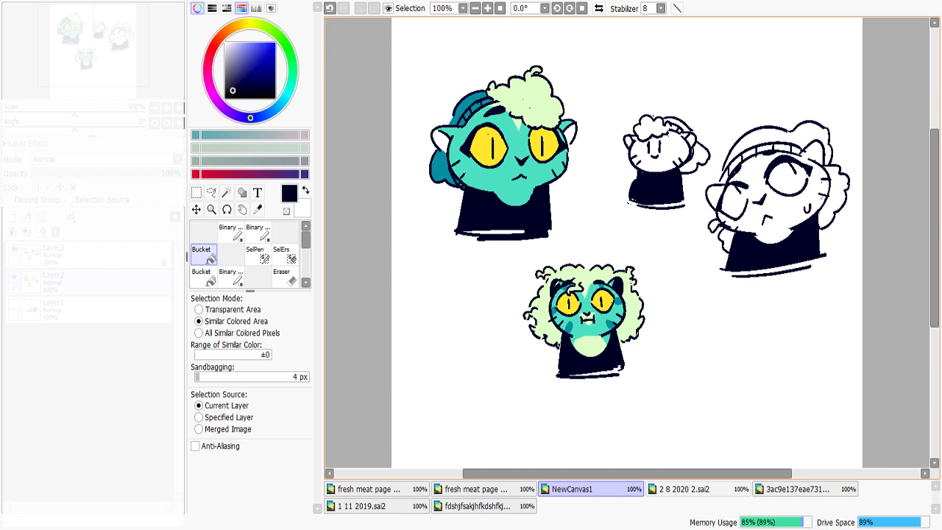
{"action": "left_click", "coordinate": [442, 148]}
{"action": "left_click", "coordinate": [572, 135]}
Outline a muzzle patch and a neck patch on the large cat in pale green at brush size 6 and Bucket-fill them
{"action": "right_click", "coordinate": [590, 340]}
{"action": "left_click", "coordinate": [234, 232]}
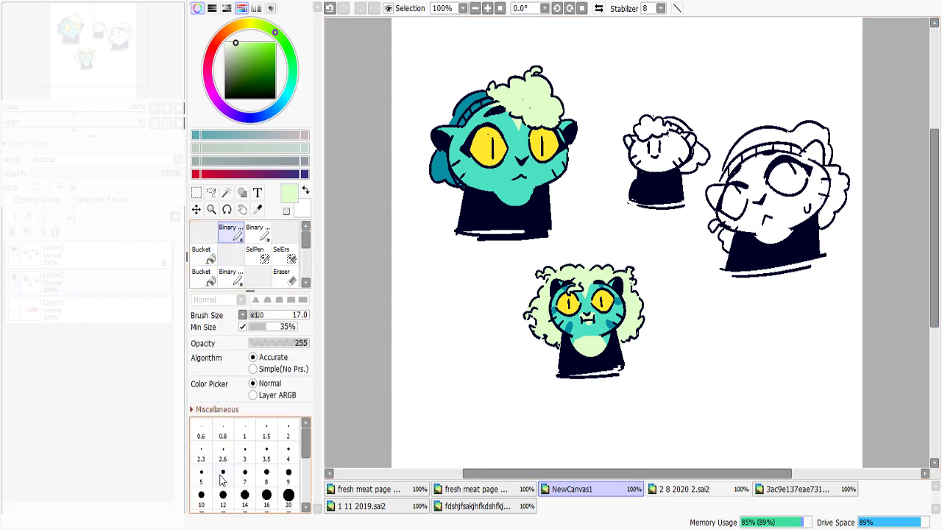
{"action": "left_click", "coordinate": [221, 474]}
{"action": "mouse_move", "coordinate": [516, 167]}
{"action": "left_mouse_down"}
{"action": "mouse_move", "coordinate": [516, 180]}
{"action": "mouse_move", "coordinate": [529, 176]}
{"action": "mouse_move", "coordinate": [524, 200]}
{"action": "left_mouse_up"}
{"action": "key", "text": "ctrl+z"}
{"action": "key", "text": "ctrl+z"}
{"action": "left_click", "coordinate": [202, 254]}
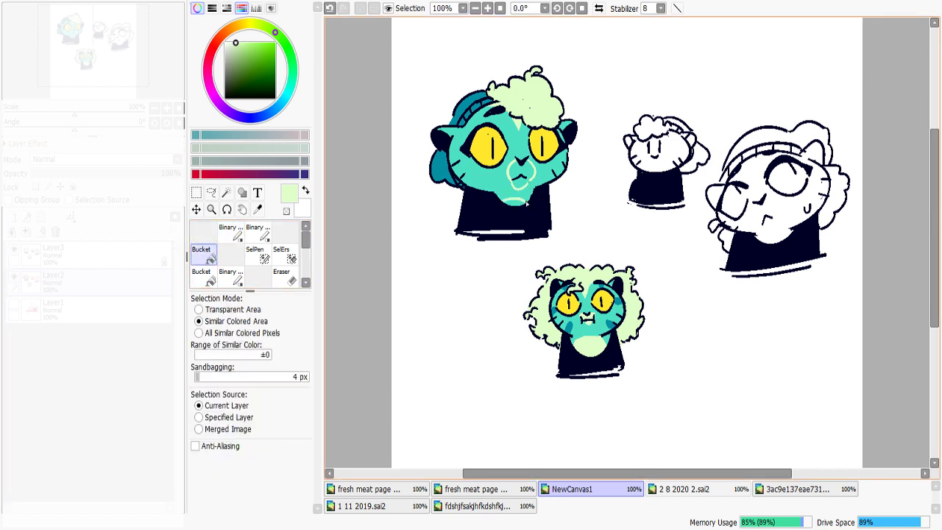
{"action": "left_click", "coordinate": [519, 201]}
{"action": "left_click", "coordinate": [522, 185]}
{"action": "left_click", "coordinate": [526, 170]}
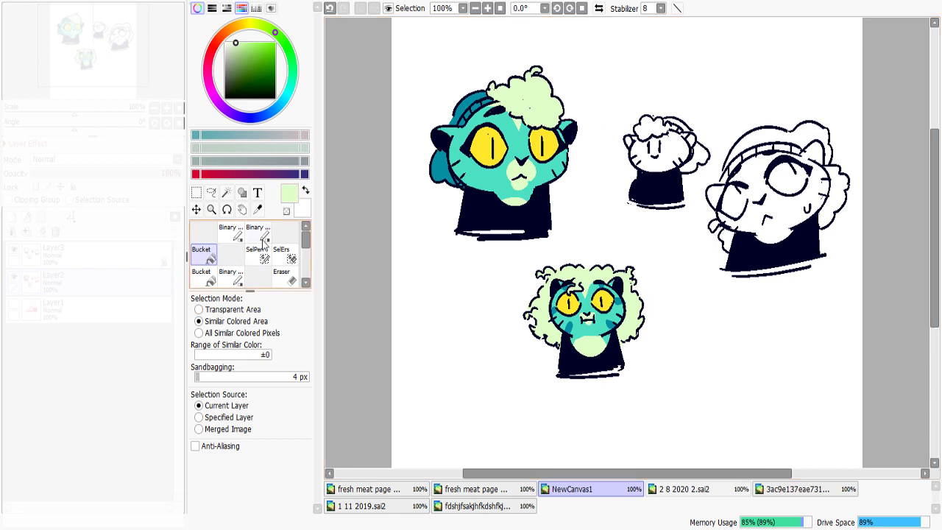
Pick the dark teal, outline cheek stripes on both sides of the large cat's face, and Bucket-fill them
{"action": "left_click", "coordinate": [230, 232]}
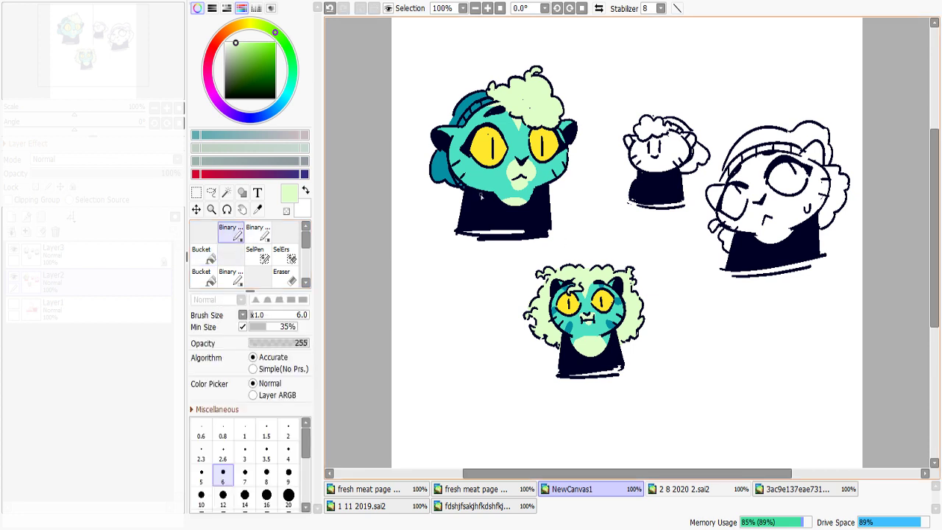
{"action": "right_click", "coordinate": [434, 170]}
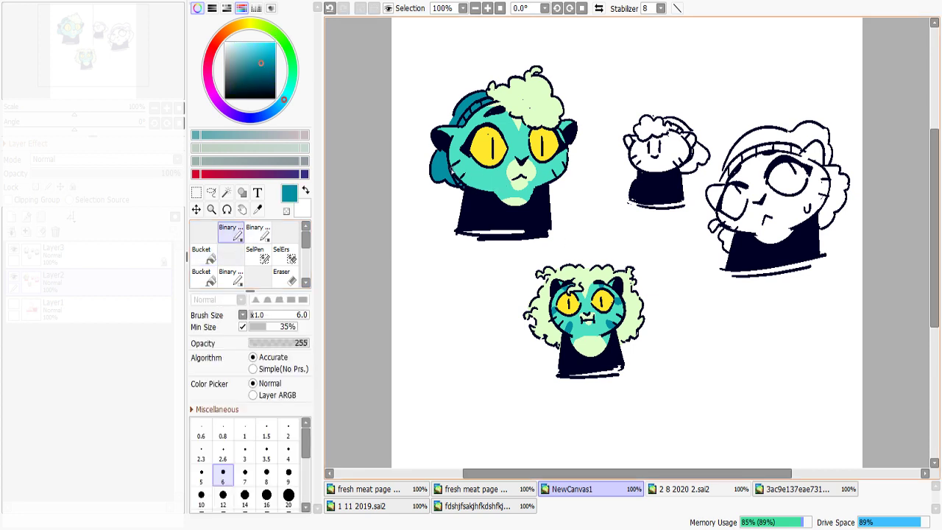
{"action": "mouse_move", "coordinate": [470, 161]}
{"action": "left_mouse_down"}
{"action": "mouse_move", "coordinate": [459, 180]}
{"action": "mouse_move", "coordinate": [484, 191]}
{"action": "left_mouse_up"}
{"action": "mouse_move", "coordinate": [546, 171]}
{"action": "left_mouse_down"}
{"action": "mouse_move", "coordinate": [555, 187]}
{"action": "mouse_move", "coordinate": [564, 169]}
{"action": "left_mouse_up"}
{"action": "key", "text": "ctrl+z"}
{"action": "key", "text": "ctrl+z"}
{"action": "key", "text": "ctrl+z"}
{"action": "key", "text": "ctrl+z"}
{"action": "key", "text": "ctrl+z"}
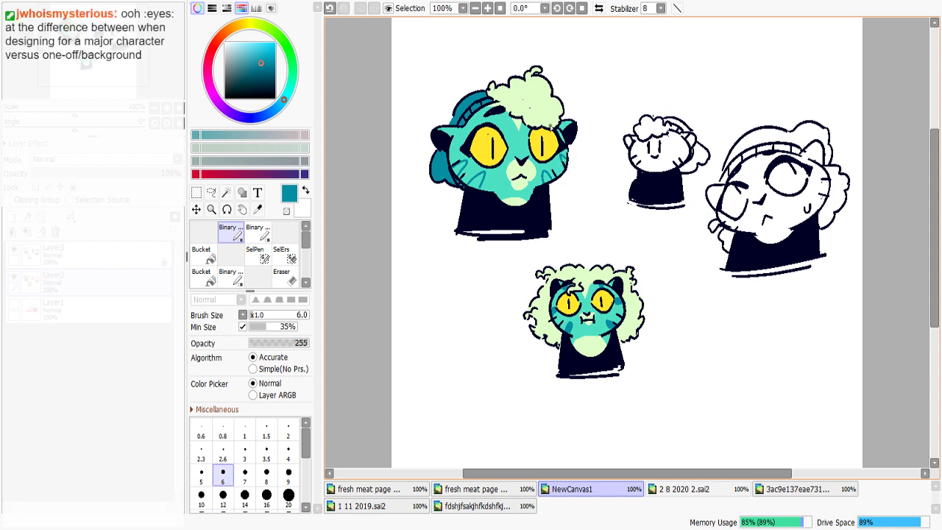
{"action": "left_click", "coordinate": [211, 256]}
{"action": "left_click", "coordinate": [459, 169]}
{"action": "left_click", "coordinate": [478, 180]}
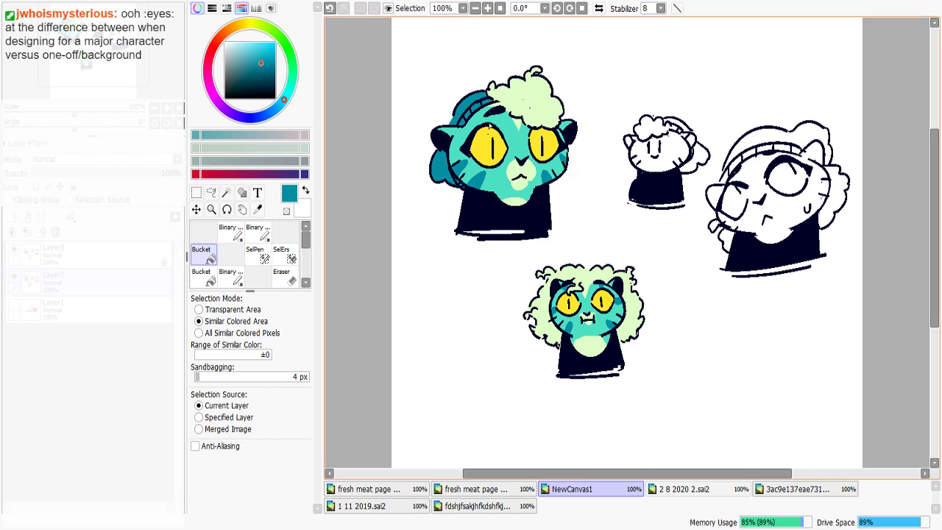
Draw dark teal stripes on the large cat's forehead above the eye with the size 6 binary brush
{"action": "key", "text": "n"}
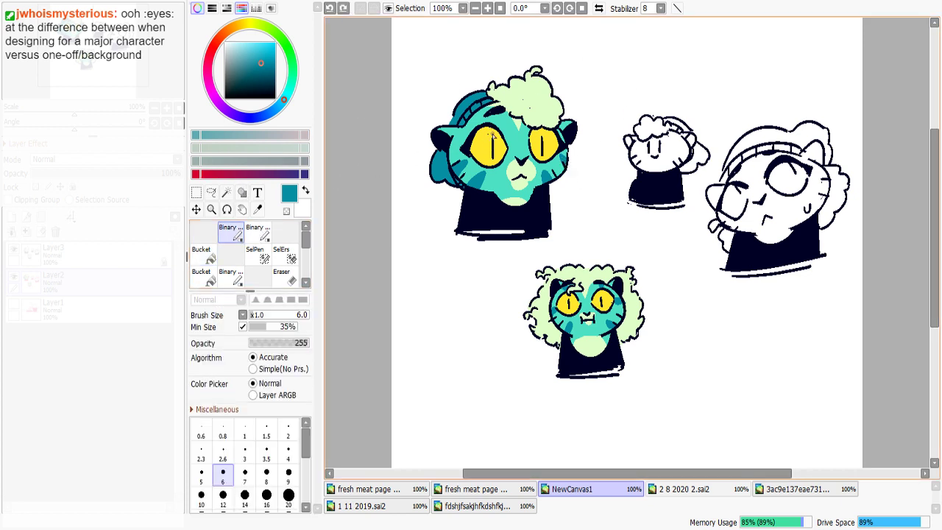
{"action": "mouse_move", "coordinate": [487, 112]}
{"action": "left_mouse_down"}
{"action": "mouse_move", "coordinate": [494, 135]}
{"action": "mouse_move", "coordinate": [476, 120]}
{"action": "mouse_move", "coordinate": [527, 105]}
{"action": "mouse_move", "coordinate": [488, 126]}
{"action": "mouse_move", "coordinate": [479, 118]}
{"action": "mouse_move", "coordinate": [481, 128]}
{"action": "mouse_move", "coordinate": [523, 90]}
{"action": "mouse_move", "coordinate": [479, 130]}
{"action": "left_mouse_up"}
{"action": "key", "text": "ctrl+z"}
{"action": "key", "text": "ctrl+z"}
{"action": "key", "text": "ctrl+z"}
{"action": "left_click", "coordinate": [208, 253]}
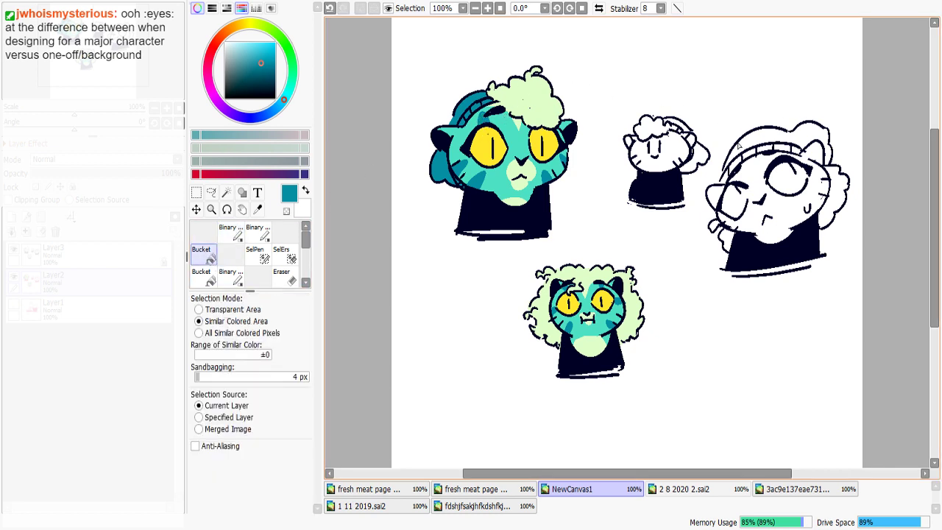
Pick the face green from the large cat's cheek and retouch the lower edge of its muzzle patch
{"action": "left_click", "coordinate": [230, 232]}
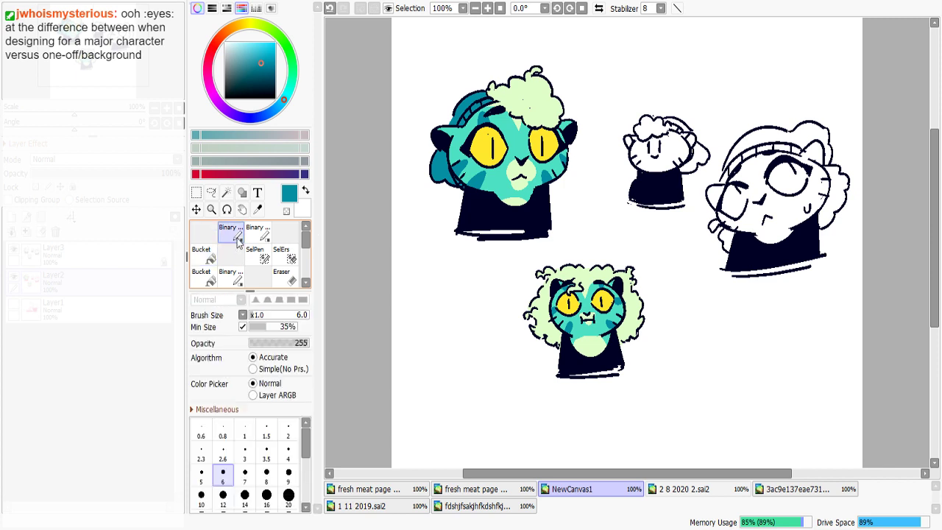
{"action": "left_click", "coordinate": [539, 176], "text": "alt"}
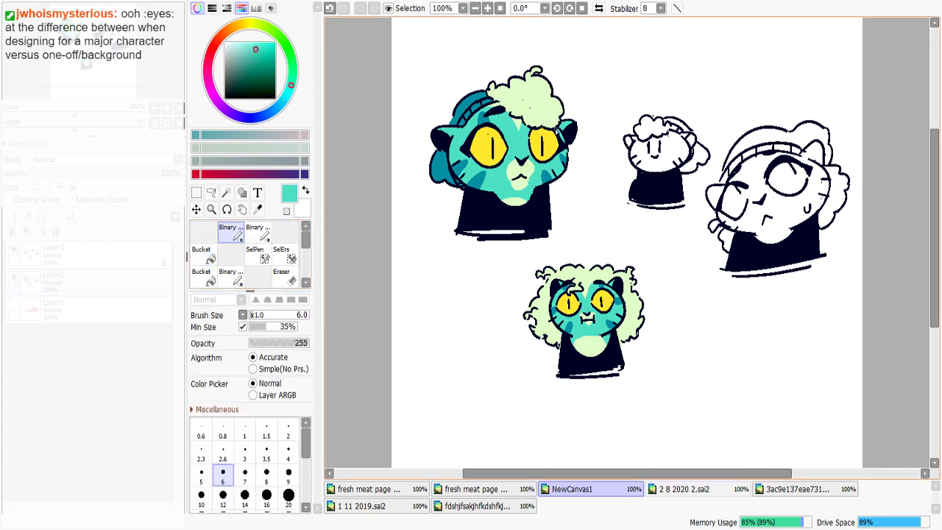
{"action": "key", "text": "ctrl+z"}
{"action": "left_click_drag", "start_coordinate": [530, 184], "coordinate": [538, 175]}
{"action": "key", "text": "ctrl+z"}
{"action": "left_click_drag", "start_coordinate": [510, 188], "coordinate": [519, 182]}
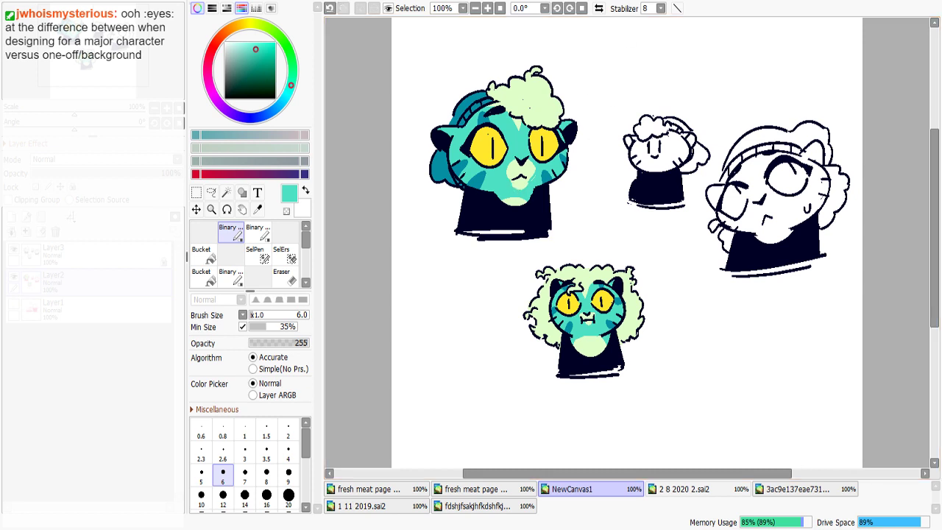
Bucket-fill the tilted beanie cat's face with the face green and both its eyes with the large cat's yellow
{"action": "left_click", "coordinate": [202, 253]}
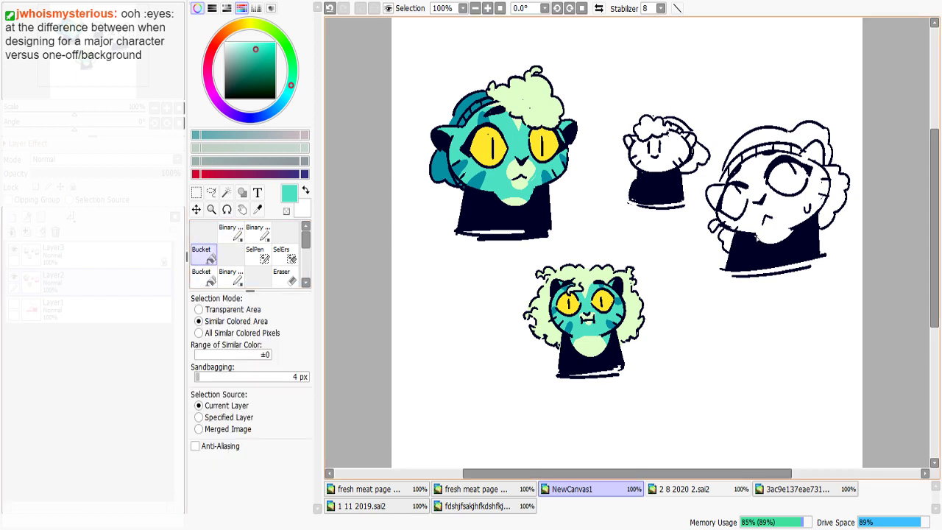
{"action": "left_click", "coordinate": [786, 234]}
{"action": "left_click", "coordinate": [486, 152], "text": "alt"}
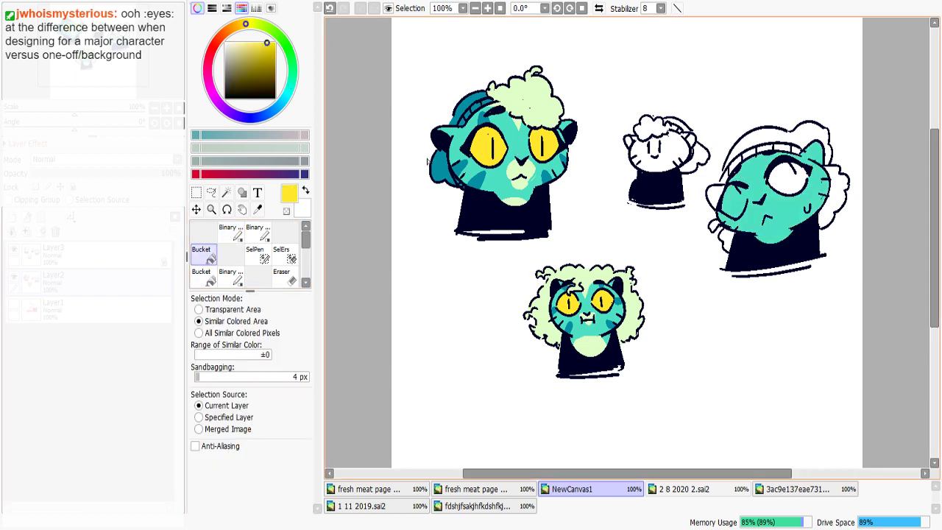
{"action": "left_click", "coordinate": [228, 232]}
{"action": "left_click_drag", "start_coordinate": [747, 186], "coordinate": [743, 212]}
{"action": "key", "text": "ctrl+z"}
{"action": "left_click", "coordinate": [201, 251]}
{"action": "left_click", "coordinate": [730, 202]}
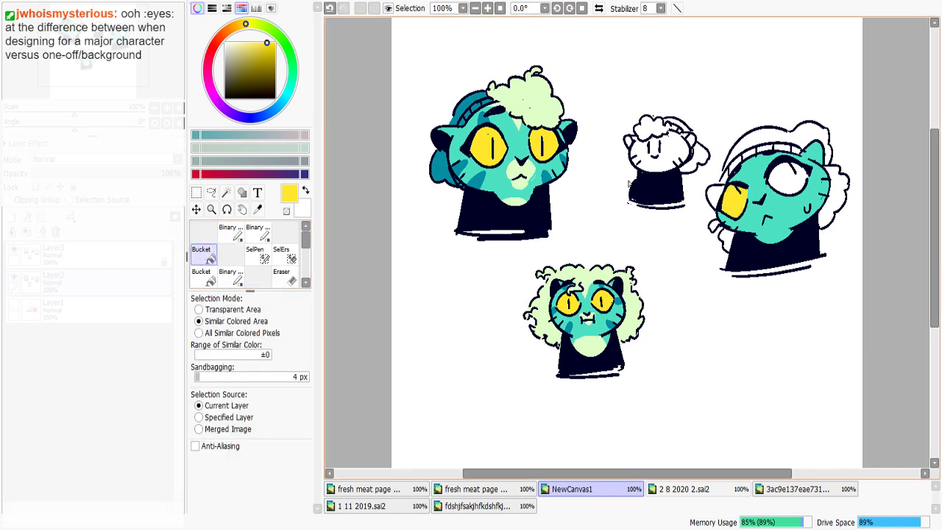
{"action": "left_click", "coordinate": [797, 188]}
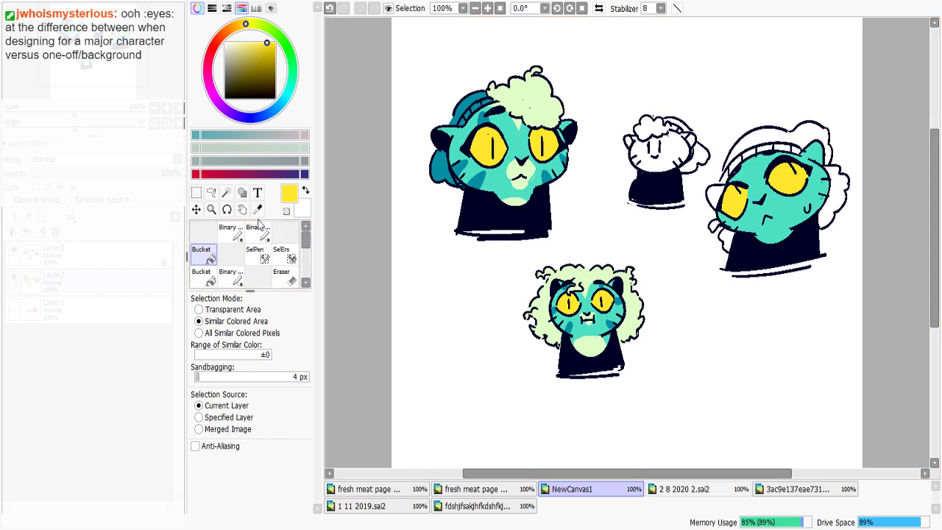
Pick the dark navy, set the Bucket's selection source to Merged Image, and fill the large and tilted cats' beanies, including the shape behind the large cat's cheek
{"action": "left_click", "coordinate": [230, 231]}
{"action": "left_click", "coordinate": [739, 169], "text": "alt"}
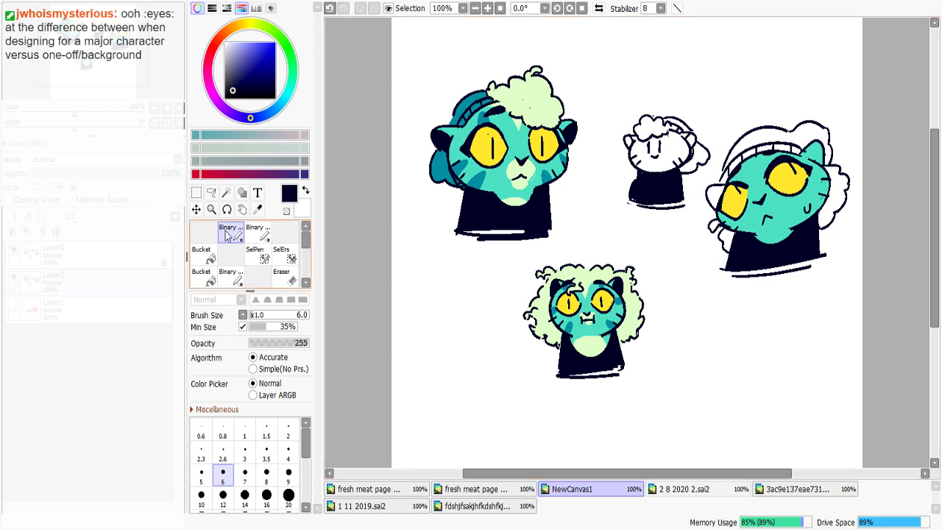
{"action": "left_click", "coordinate": [202, 254]}
{"action": "left_click", "coordinate": [438, 174]}
{"action": "key", "text": "ctrl+z"}
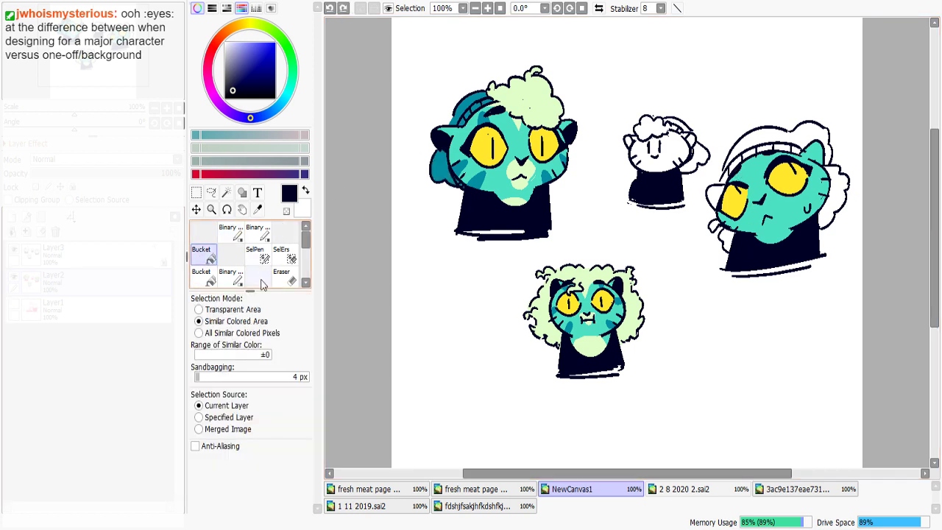
{"action": "left_click", "coordinate": [215, 428]}
{"action": "left_click", "coordinate": [442, 165]}
{"action": "left_click", "coordinate": [470, 101]}
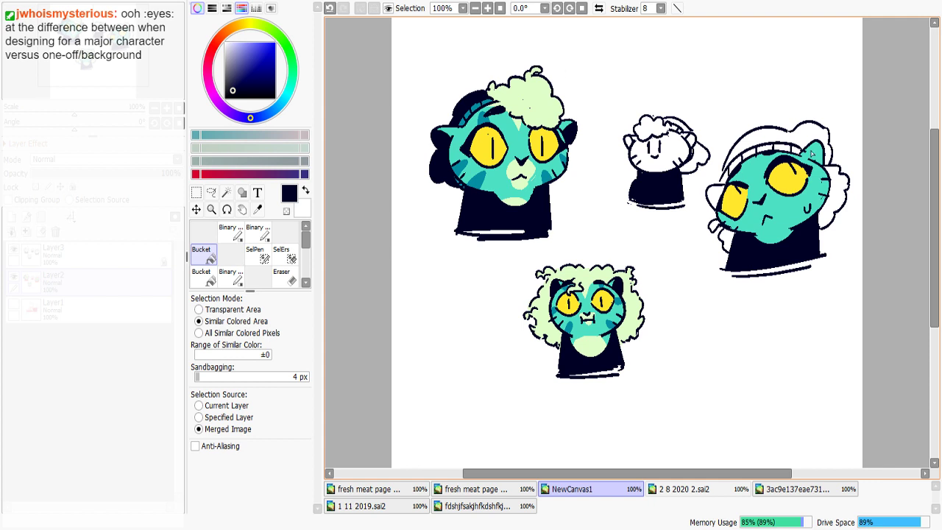
{"action": "left_click", "coordinate": [790, 143]}
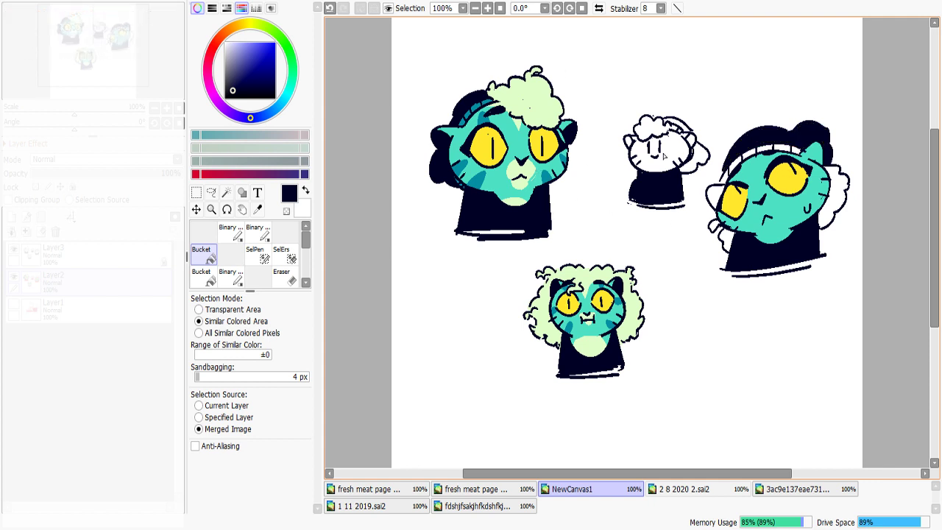
Pick the dark teal, line the lower edge of the large cat's ear, and paint the tilted cat's beanie band at brush size 23
{"action": "left_click", "coordinate": [233, 232]}
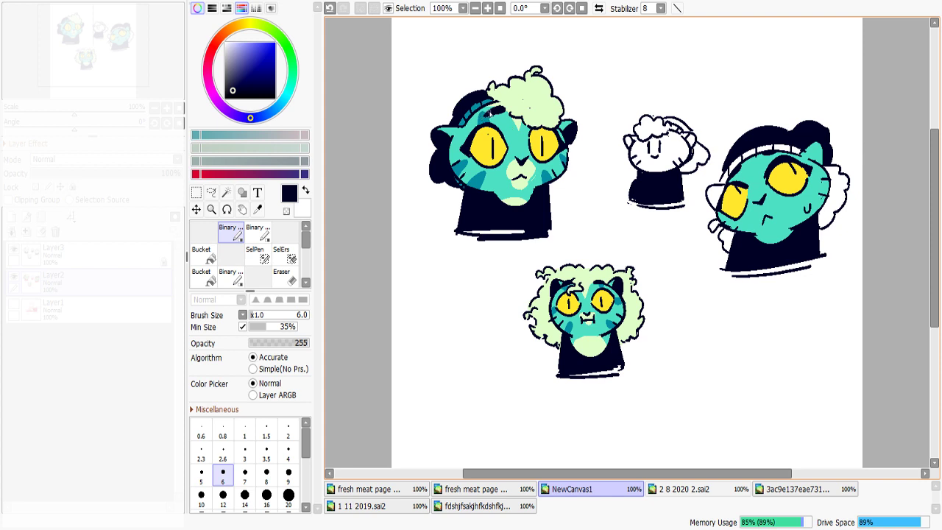
{"action": "left_click", "coordinate": [476, 172], "text": "alt"}
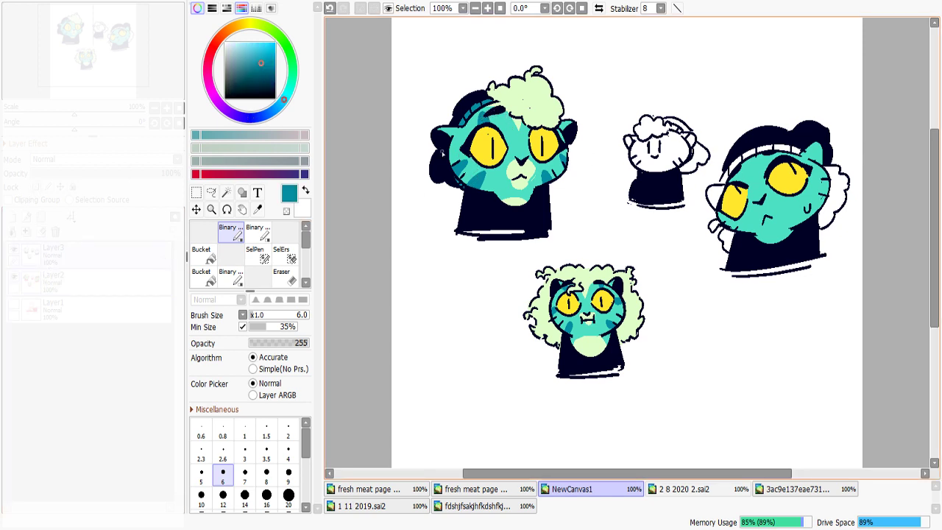
{"action": "key", "text": "ctrl+z"}
{"action": "left_click_drag", "start_coordinate": [444, 154], "coordinate": [454, 165]}
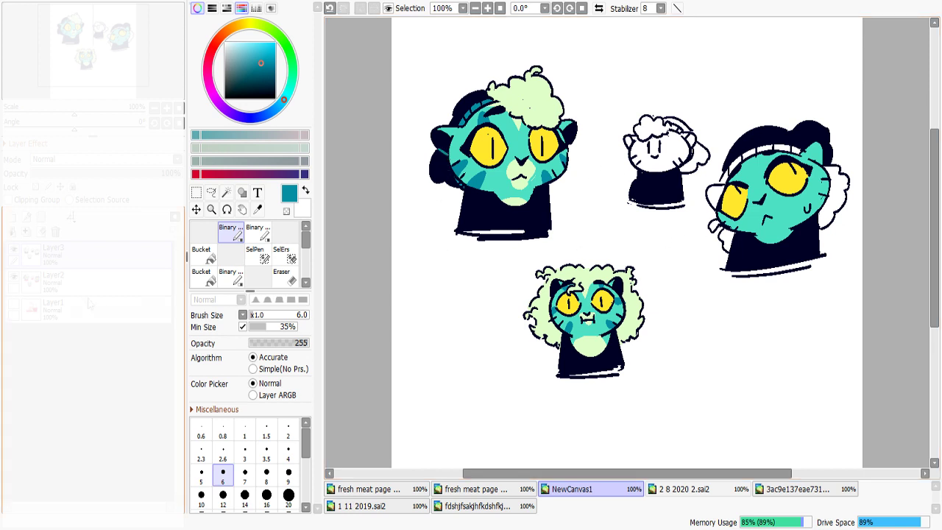
{"action": "left_click", "coordinate": [264, 315]}
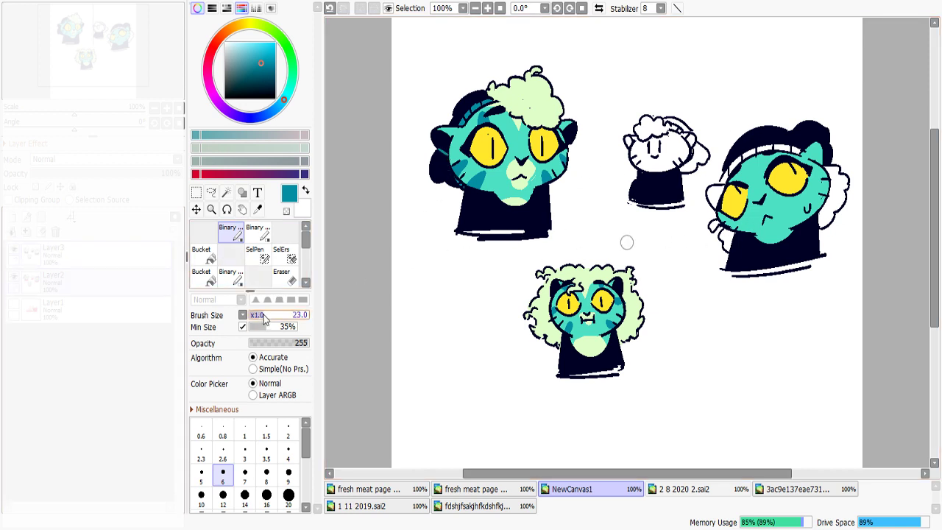
{"action": "mouse_move", "coordinate": [726, 181]}
{"action": "left_mouse_down"}
{"action": "mouse_move", "coordinate": [746, 153]}
{"action": "mouse_move", "coordinate": [800, 146]}
{"action": "left_mouse_up"}
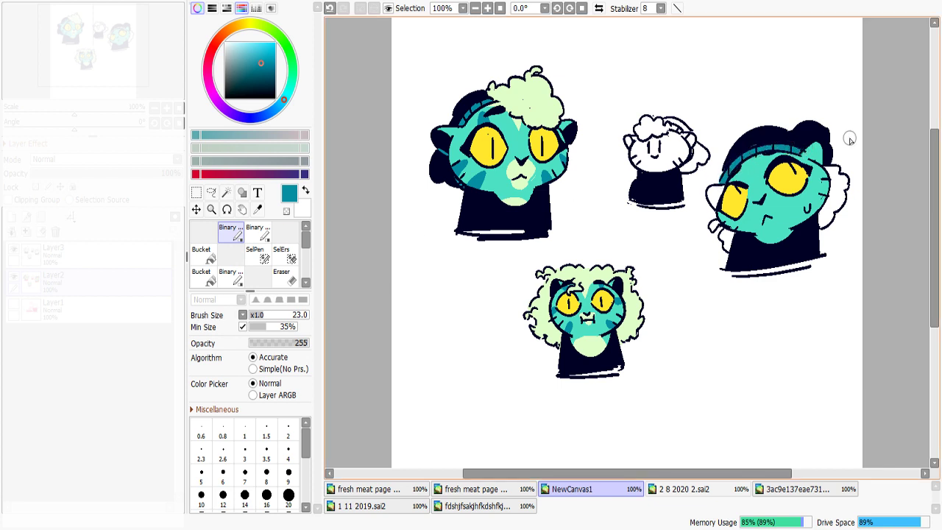
Set the brush size to 12 and paint the insides of the tilted cat's ears in the beanie's dark navy
{"action": "left_click", "coordinate": [223, 494]}
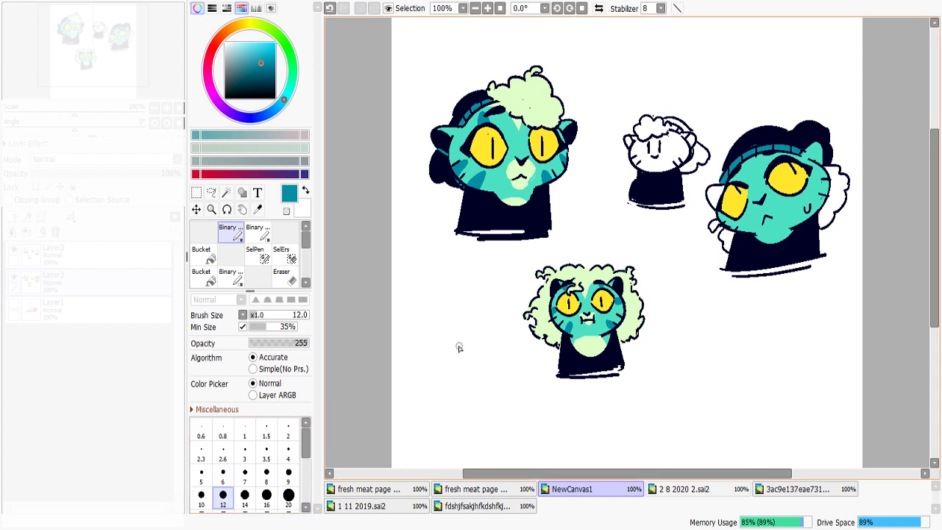
{"action": "left_click", "coordinate": [766, 146], "text": "alt"}
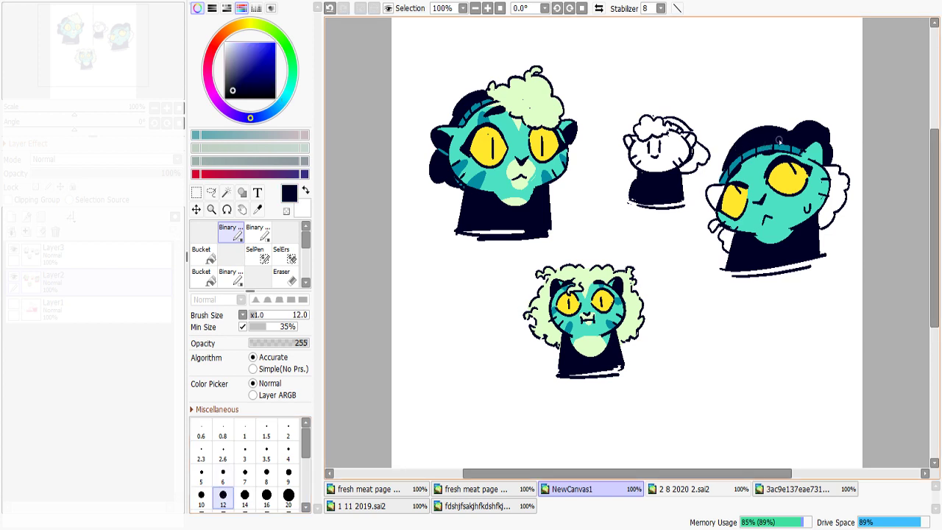
{"action": "left_click_drag", "start_coordinate": [817, 141], "coordinate": [815, 155]}
{"action": "key", "text": "ctrl+z"}
{"action": "left_click_drag", "start_coordinate": [818, 146], "coordinate": [818, 162]}
{"action": "left_click_drag", "start_coordinate": [720, 198], "coordinate": [713, 197]}
Pick the face green from the tilted cat and Bucket-fill the remaining white part of its ear beside the face
{"action": "left_click", "coordinate": [208, 254]}
{"action": "left_click", "coordinate": [747, 179], "text": "alt"}
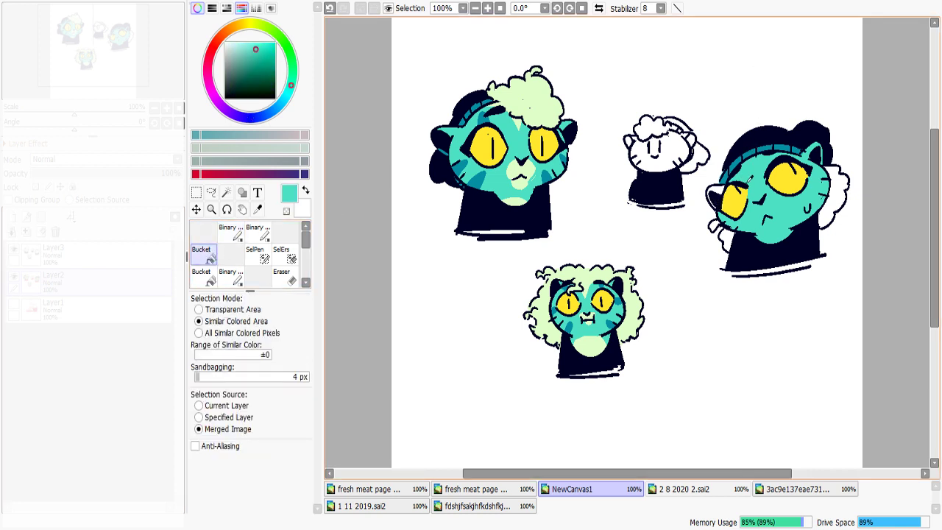
{"action": "left_click", "coordinate": [715, 193]}
Pick the pale green from the large cat's curls and draw forehead markings and a muzzle outline on the tilted cat at brush size 6
{"action": "left_click", "coordinate": [527, 131], "text": "alt"}
{"action": "left_click", "coordinate": [230, 230]}
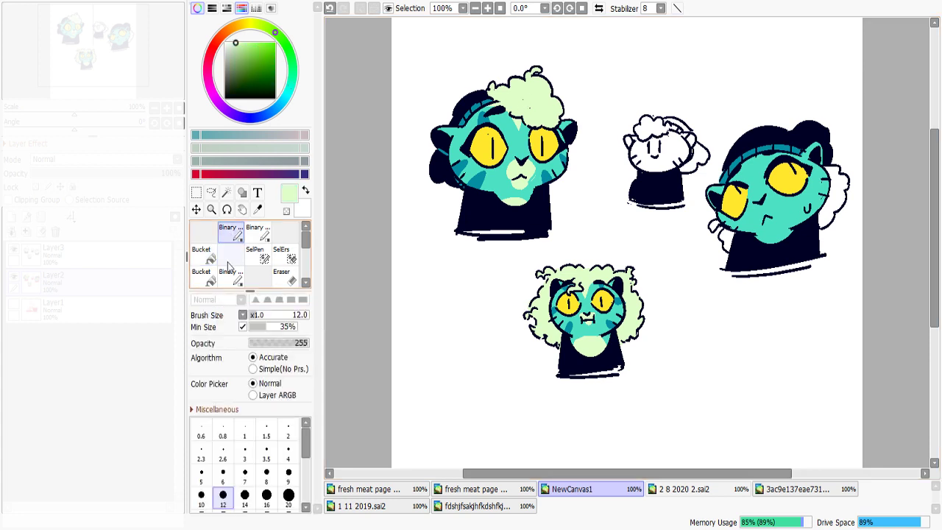
{"action": "left_click", "coordinate": [225, 481]}
{"action": "mouse_move", "coordinate": [746, 166]}
{"action": "left_mouse_down"}
{"action": "mouse_move", "coordinate": [758, 156]}
{"action": "mouse_move", "coordinate": [754, 179]}
{"action": "mouse_move", "coordinate": [759, 158]}
{"action": "left_mouse_up"}
{"action": "key", "text": "ctrl+z"}
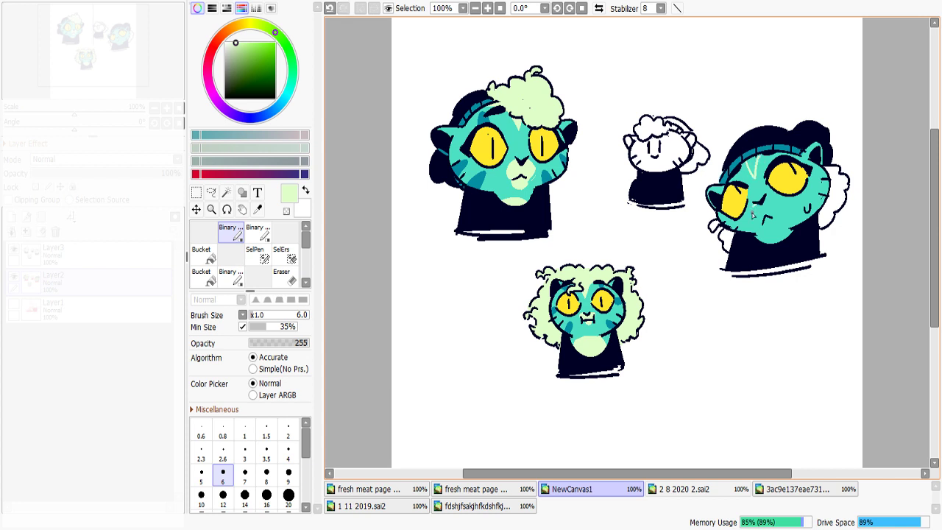
{"action": "mouse_move", "coordinate": [754, 208]}
{"action": "left_mouse_down"}
{"action": "mouse_move", "coordinate": [773, 208]}
{"action": "mouse_move", "coordinate": [760, 219]}
{"action": "left_mouse_up"}
Bucket-fill the tilted cat's muzzle patch and the curls on both sides of its head with the pale green
{"action": "left_click", "coordinate": [204, 254]}
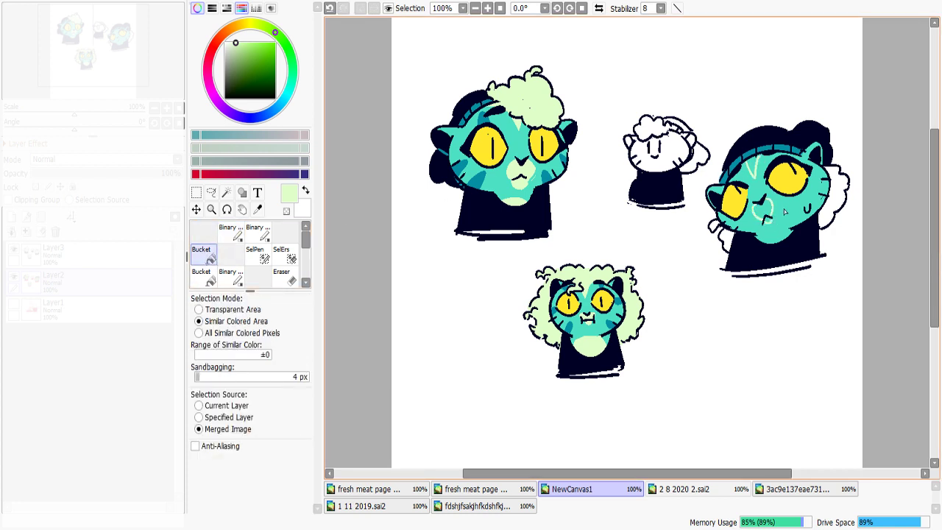
{"action": "left_click", "coordinate": [840, 200]}
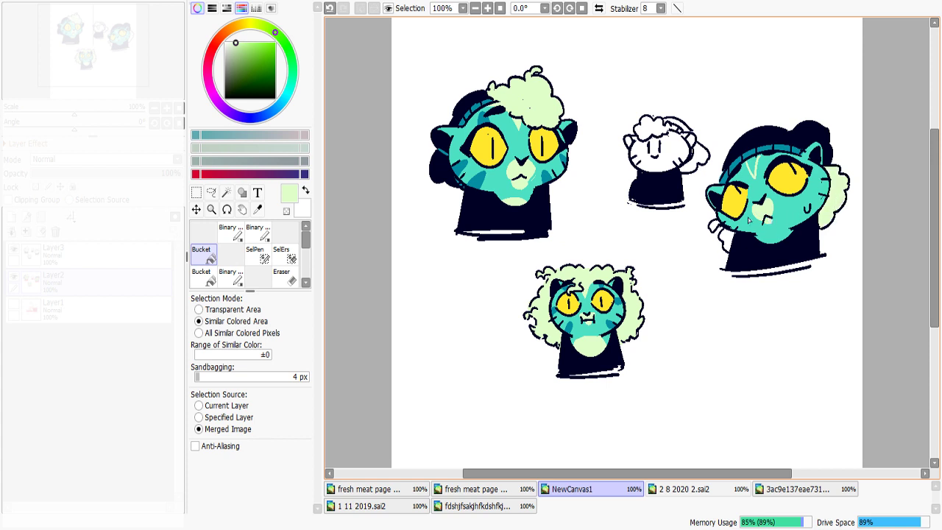
{"action": "left_click", "coordinate": [724, 240]}
{"action": "left_click", "coordinate": [715, 227]}
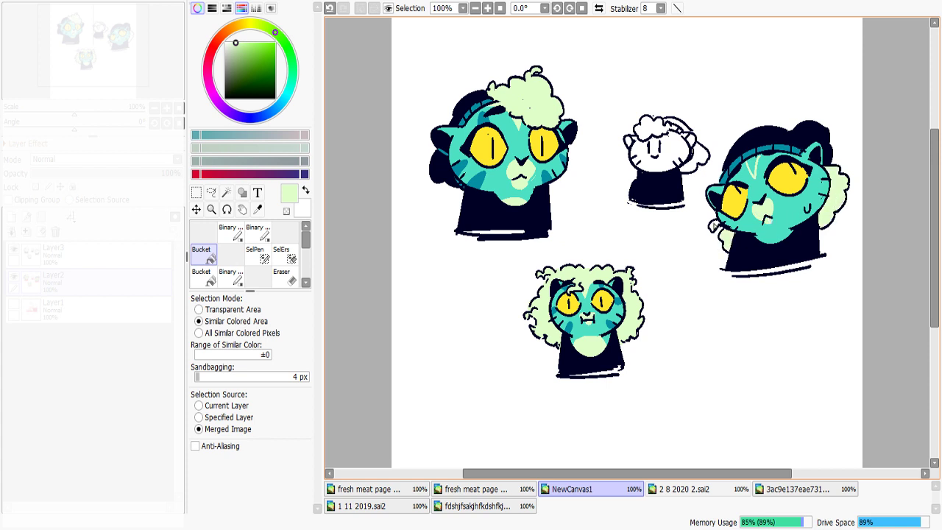
Outline a patch below the tilted cat's chin in pale green and Bucket-fill it
{"action": "left_click", "coordinate": [235, 233]}
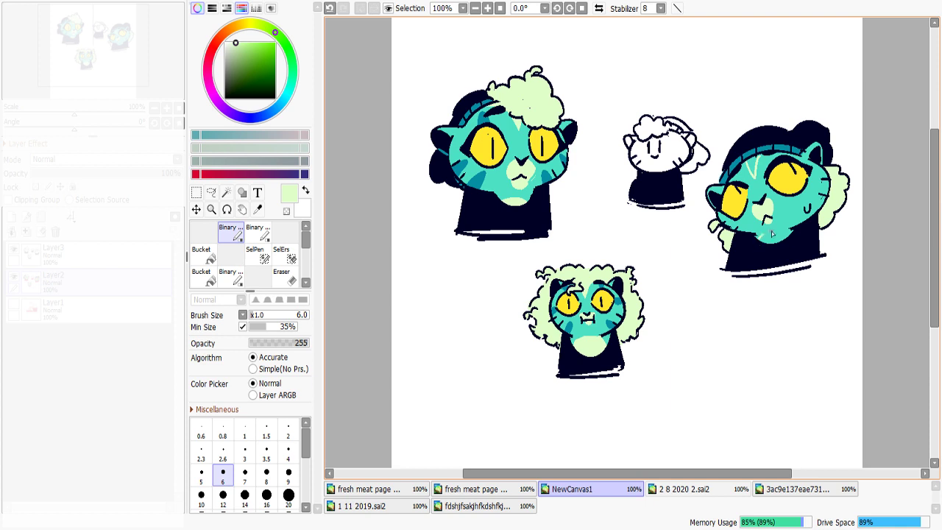
{"action": "left_click_drag", "start_coordinate": [771, 233], "coordinate": [789, 237]}
{"action": "left_click", "coordinate": [211, 253]}
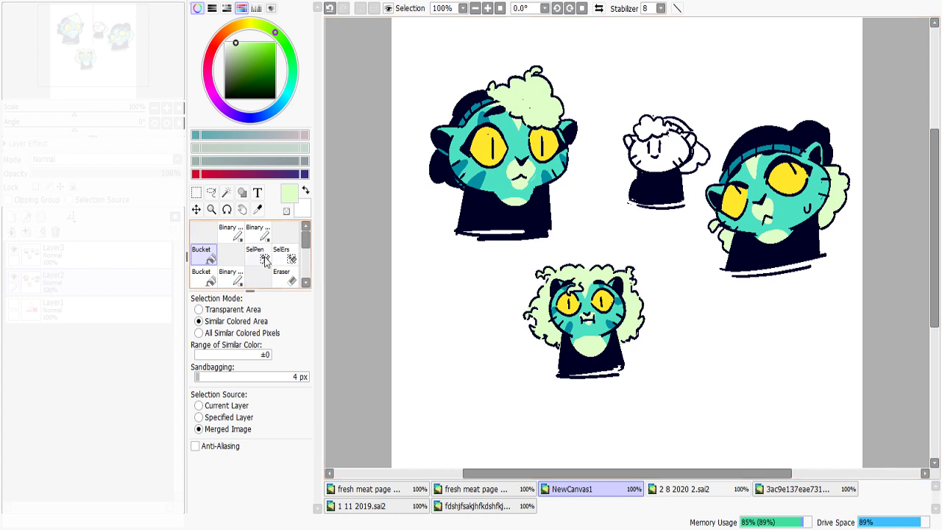
Pick the dark teal from the large cat's stripe and draw stripe markings on the tilted cat's cheeks and forehead
{"action": "left_click", "coordinate": [232, 235]}
{"action": "left_click", "coordinate": [486, 184], "text": "alt"}
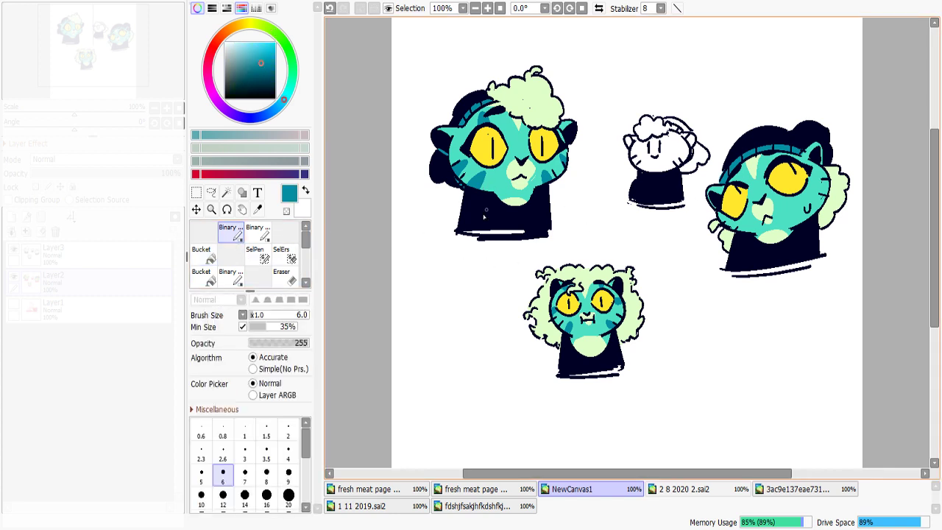
{"action": "left_click_drag", "start_coordinate": [824, 202], "coordinate": [814, 212]}
{"action": "mouse_move", "coordinate": [743, 224]}
{"action": "left_mouse_down"}
{"action": "mouse_move", "coordinate": [749, 234]}
{"action": "mouse_move", "coordinate": [727, 218]}
{"action": "mouse_move", "coordinate": [731, 227]}
{"action": "left_mouse_up"}
{"action": "key", "text": "ctrl+z"}
{"action": "key", "text": "ctrl+z"}
{"action": "key", "text": "ctrl+z"}
{"action": "mouse_move", "coordinate": [742, 172]}
{"action": "left_mouse_down"}
{"action": "mouse_move", "coordinate": [745, 184]}
{"action": "mouse_move", "coordinate": [767, 173]}
{"action": "left_mouse_up"}
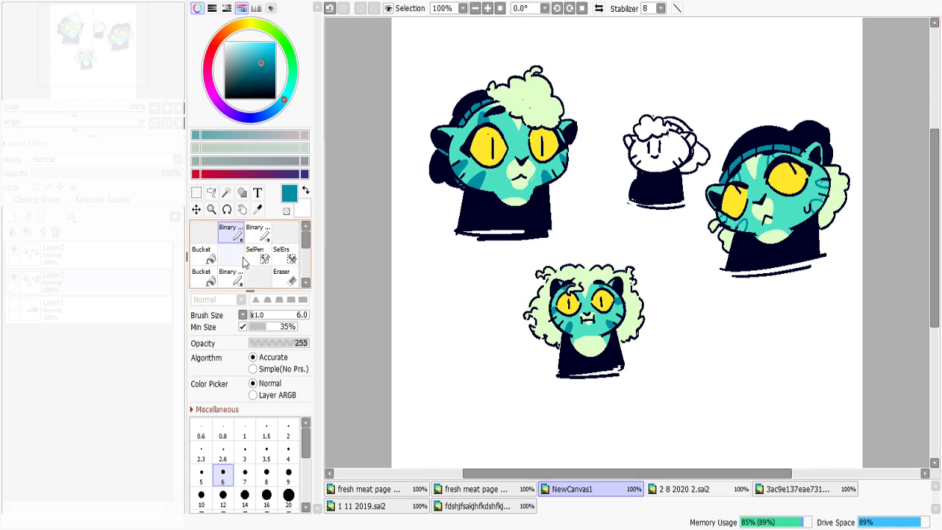
Bucket-fill the outlined stripes on both of the tilted cat's cheeks with dark teal
{"action": "left_click", "coordinate": [202, 254]}
{"action": "left_click", "coordinate": [740, 225]}
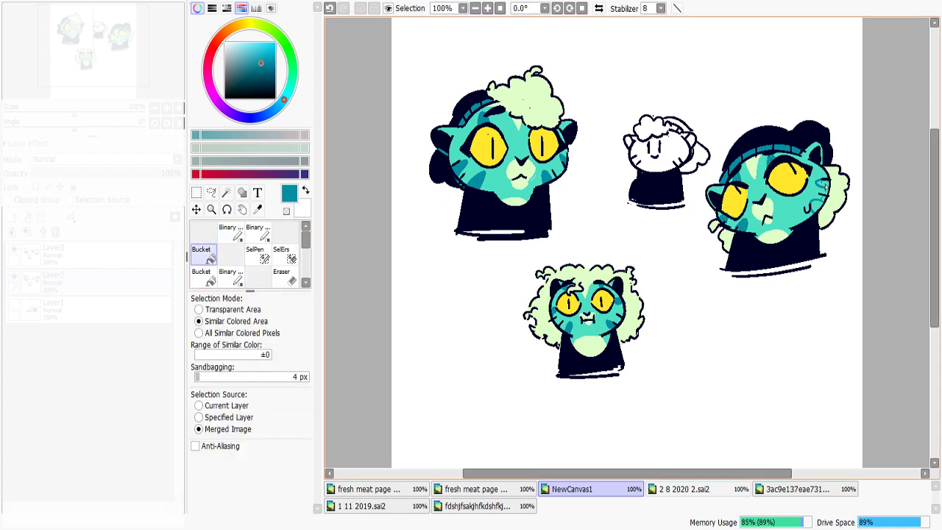
{"action": "left_click", "coordinate": [824, 186]}
{"action": "left_click", "coordinate": [818, 205]}
Set the brush size to 24, cover the tilted cat's sweat drop with face green, and repaint the dark teal cheek stripe there
{"action": "left_click", "coordinate": [231, 232]}
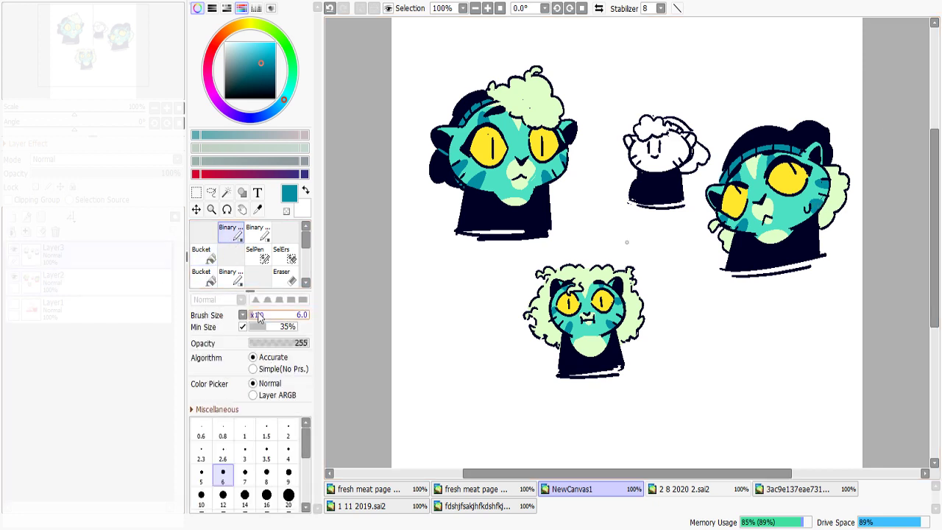
{"action": "left_click", "coordinate": [263, 316]}
{"action": "right_click", "coordinate": [797, 208]}
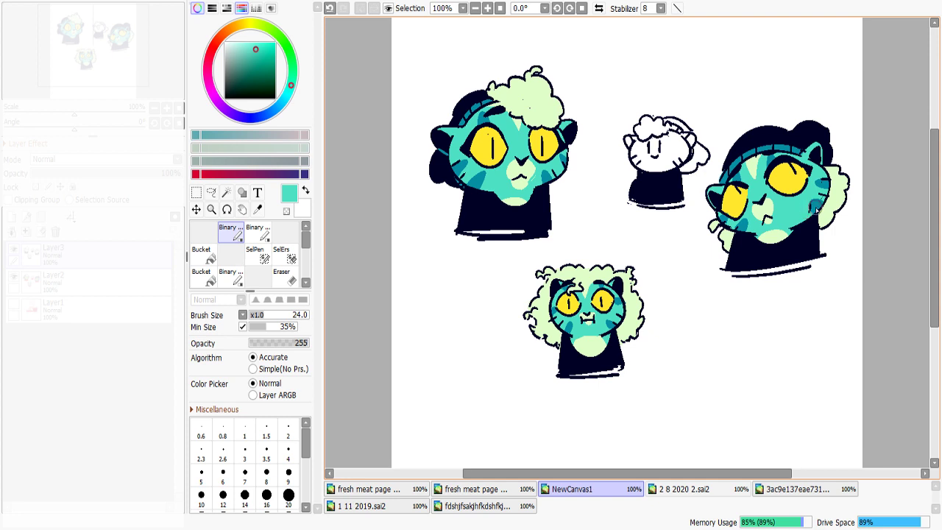
{"action": "right_click", "coordinate": [816, 210]}
{"action": "left_click_drag", "start_coordinate": [815, 210], "coordinate": [806, 213]}
{"action": "right_click", "coordinate": [812, 209]}
Redraw the tilted cat's sweat drop in dark navy at brush size 6, farther in from the cheek stripe
{"action": "left_click", "coordinate": [223, 472]}
{"action": "right_click", "coordinate": [791, 215]}
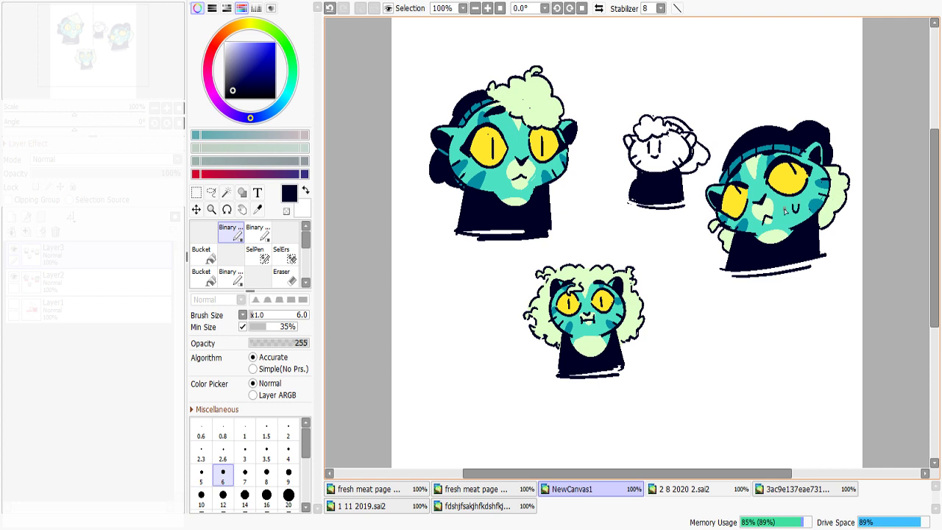
{"action": "right_click", "coordinate": [784, 210]}
{"action": "right_click", "coordinate": [769, 214]}
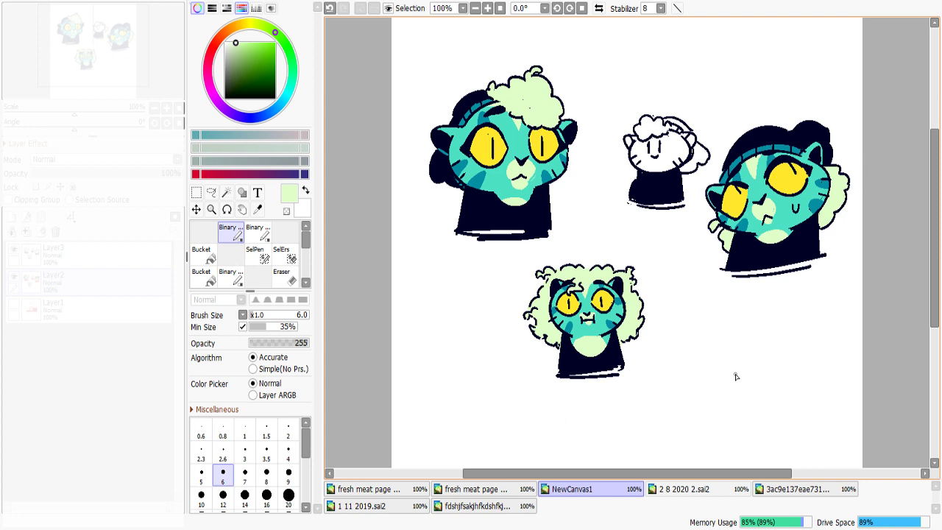
Pick the face green from the large cat and touch up the area around its chin and neck patch
{"action": "left_click", "coordinate": [538, 173], "text": "alt"}
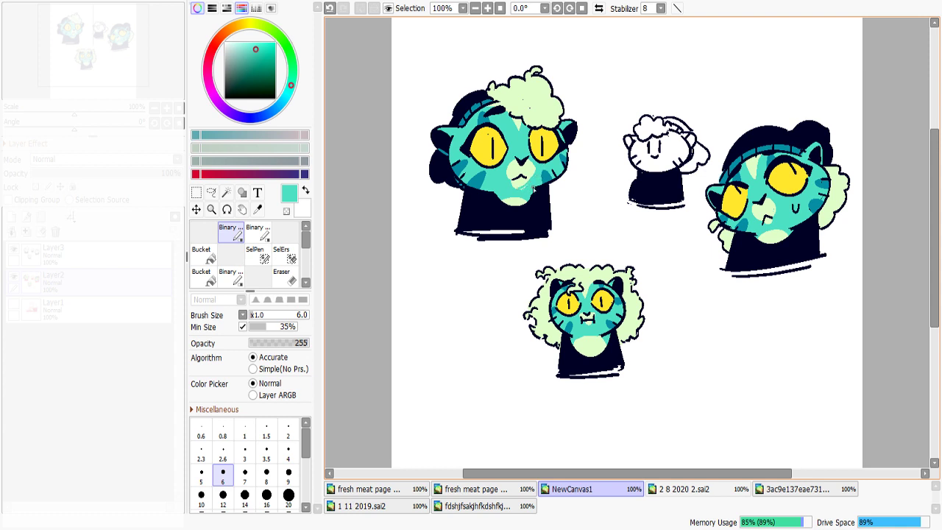
{"action": "key", "text": "ctrl+z"}
{"action": "left_click_drag", "start_coordinate": [520, 189], "coordinate": [524, 188]}
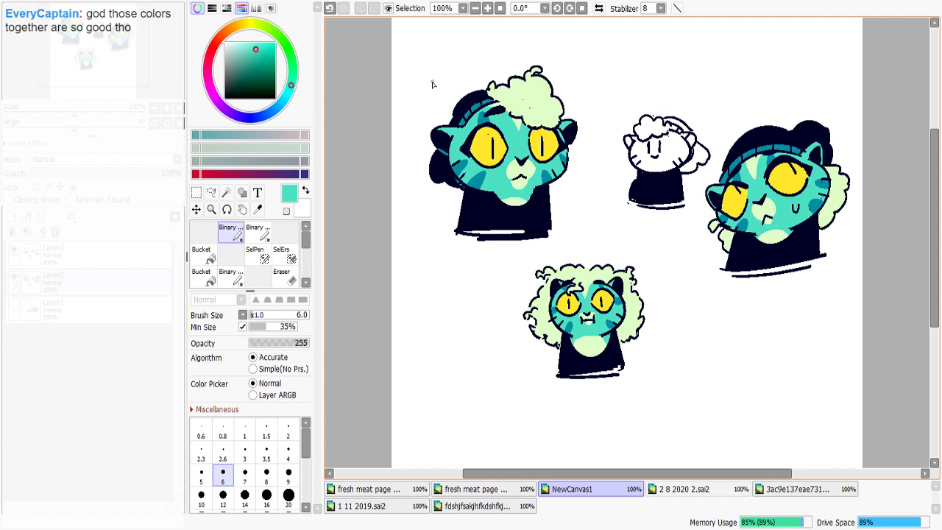
{"action": "right_click", "coordinate": [644, 193]}
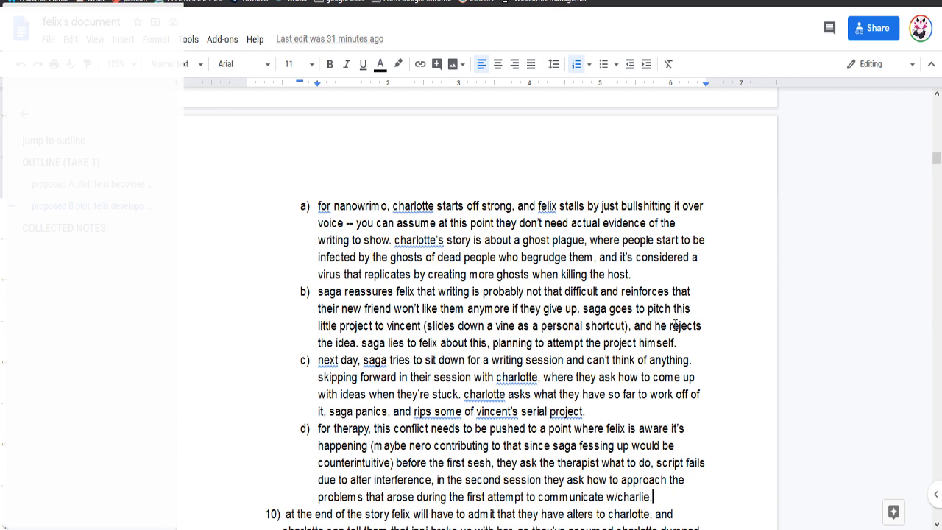
Switch to the Google Docs outline, indent the therapy item as a sub-item of item c, and add an empty item d below
{"action": "left_click", "coordinate": [309, 430]}
{"action": "key", "text": "Tab"}
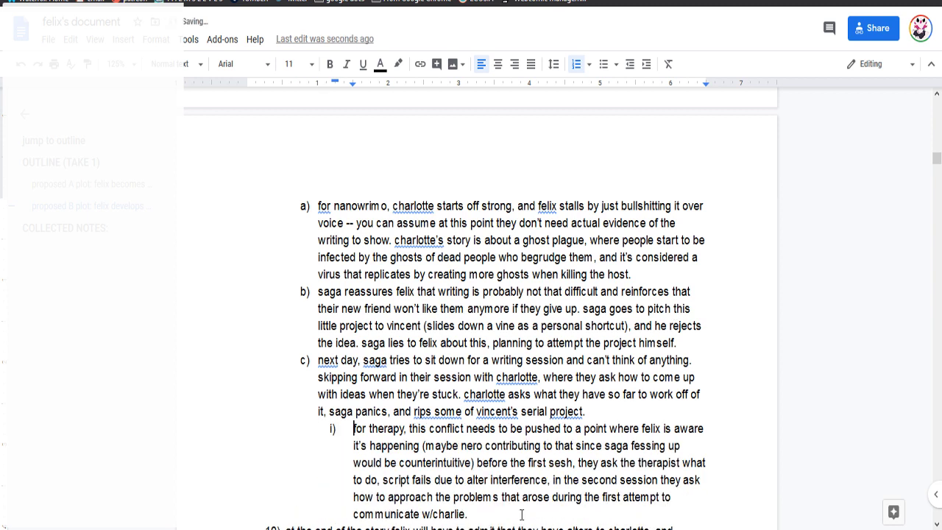
{"action": "left_click", "coordinate": [522, 514]}
{"action": "key", "text": "Return"}
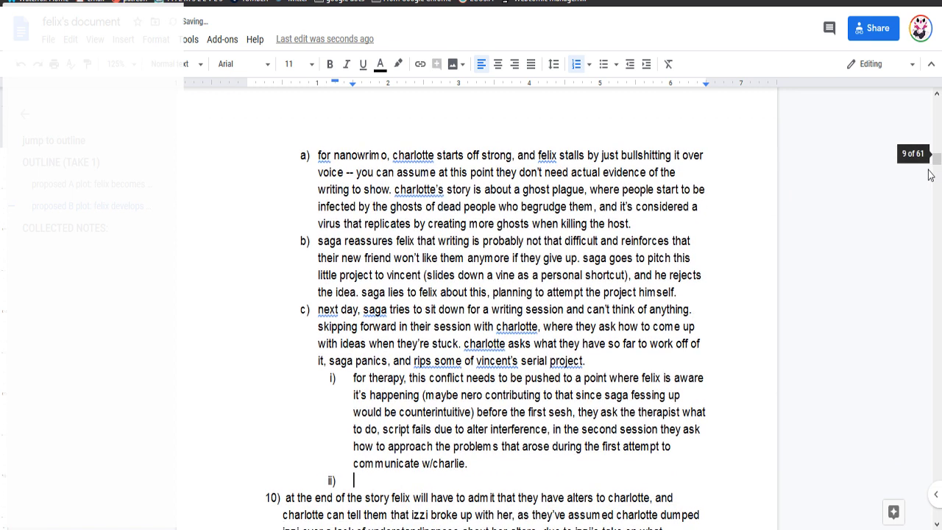
{"action": "key", "text": "shift+Tab"}
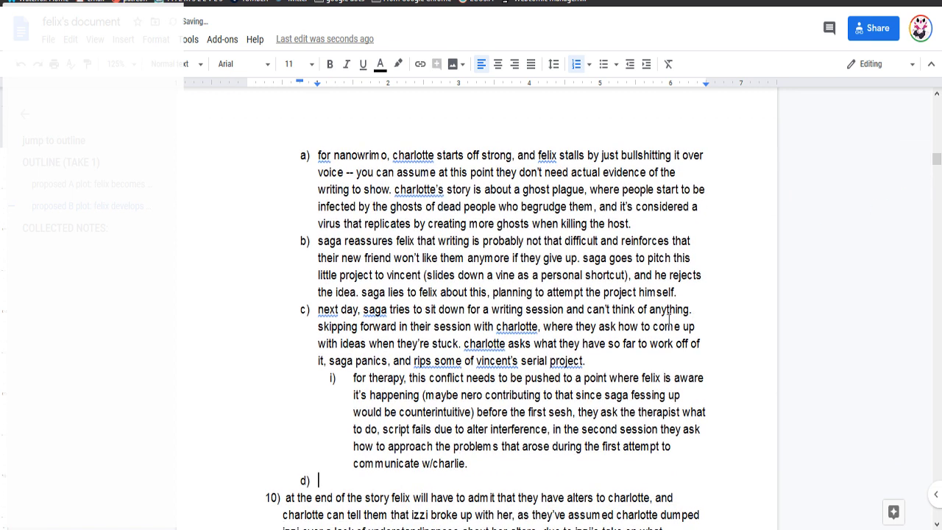